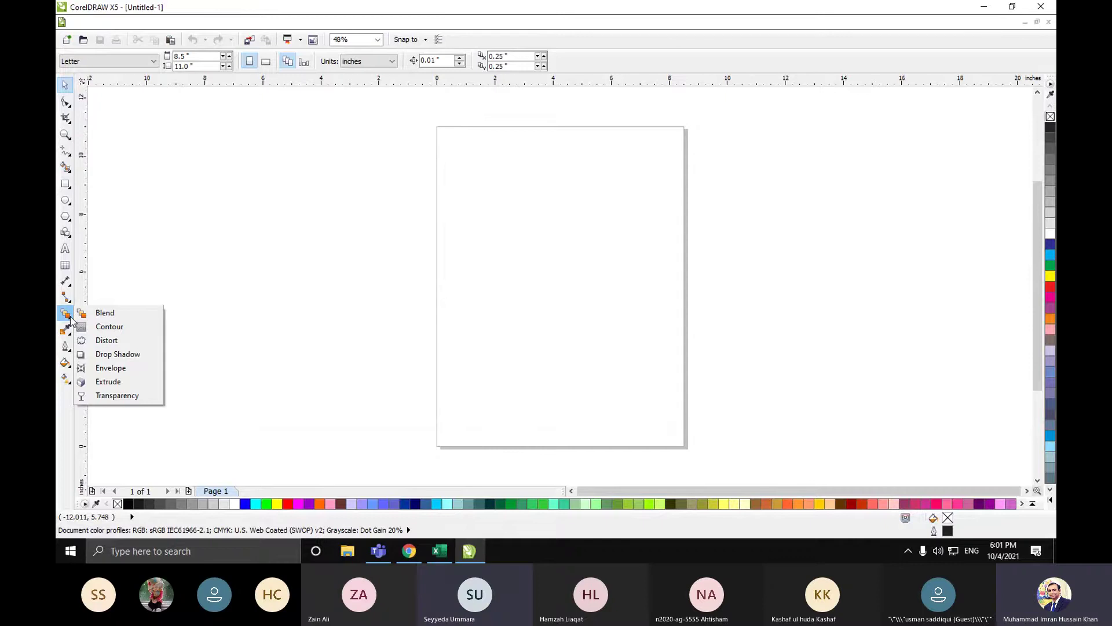
- Switch to the Teams meeting window to check the participants list, and return to the CorelDRAW drawing
click(378, 550)
click(775, 167)
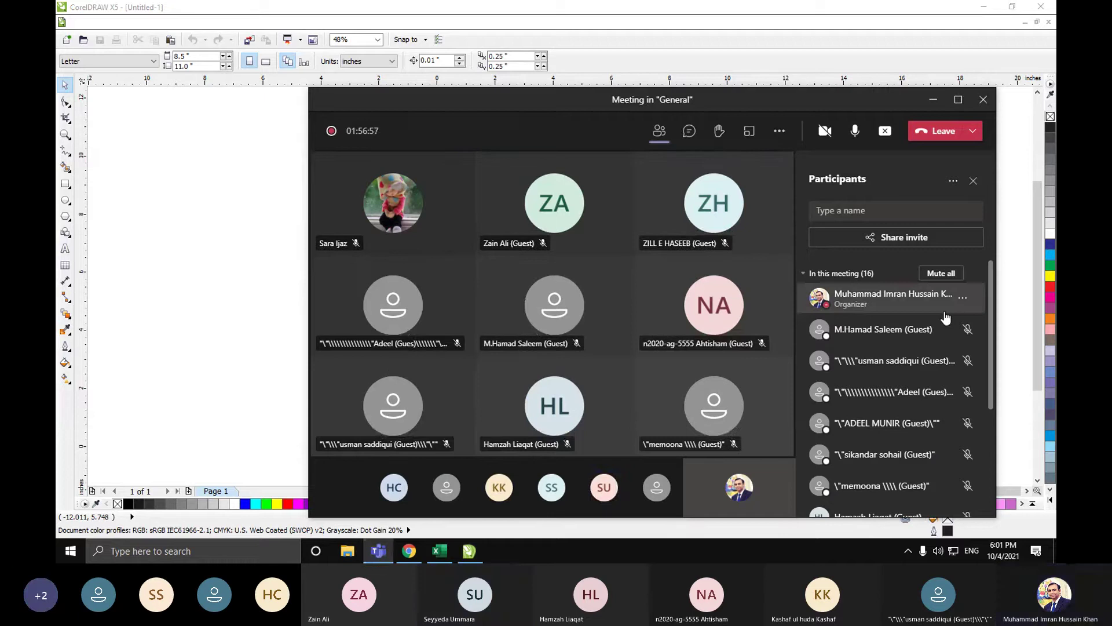
scroll(962, 373, down, 3)
scroll(962, 374, up, 3)
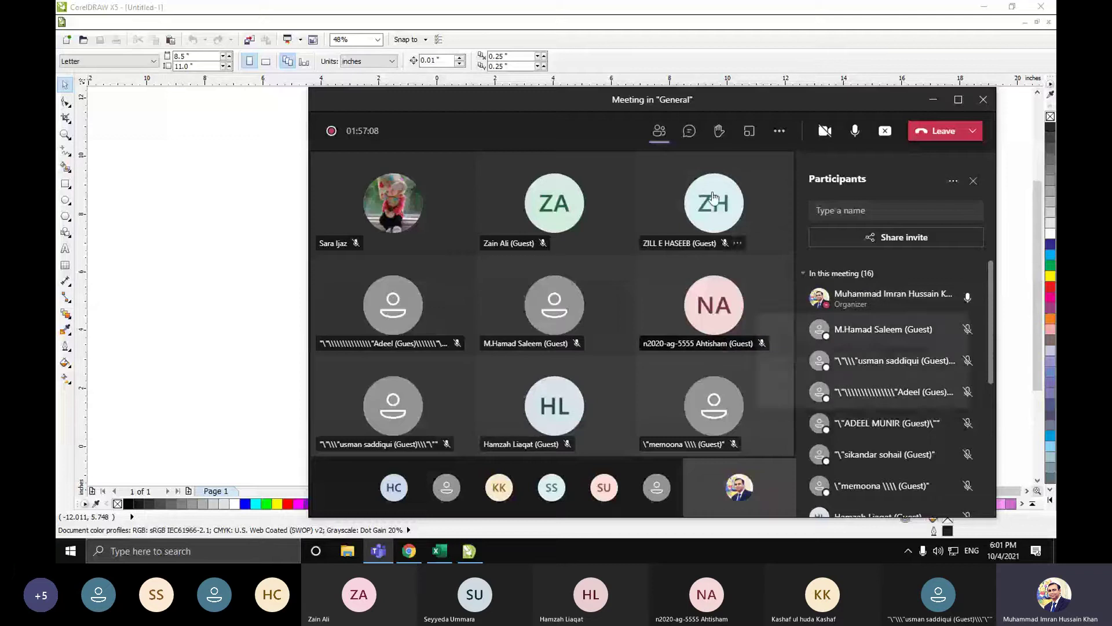
click(880, 49)
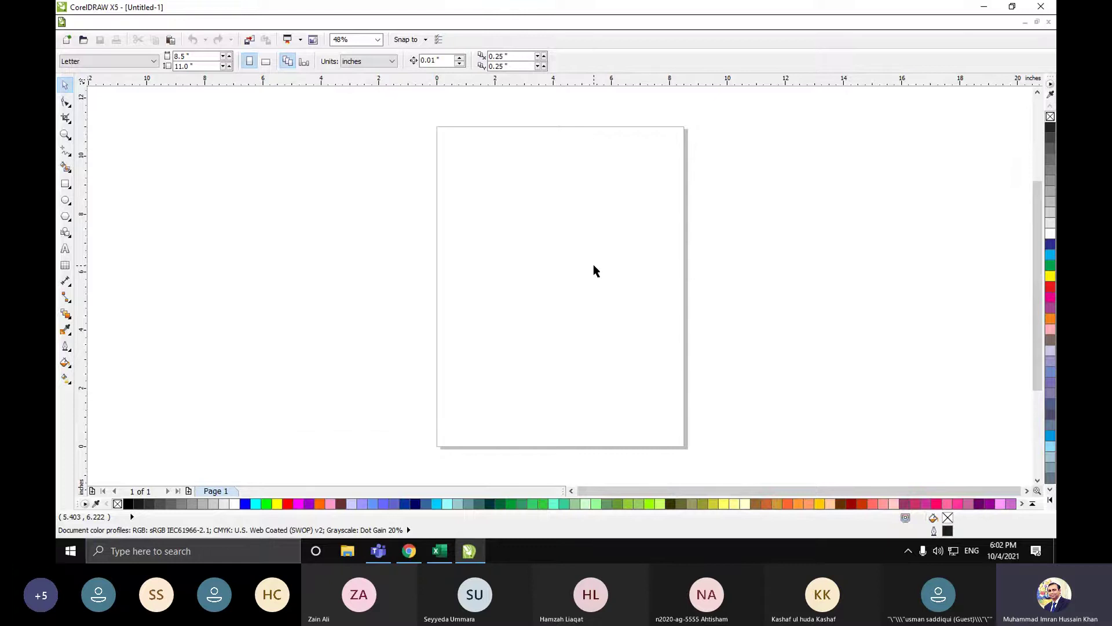
click(379, 551)
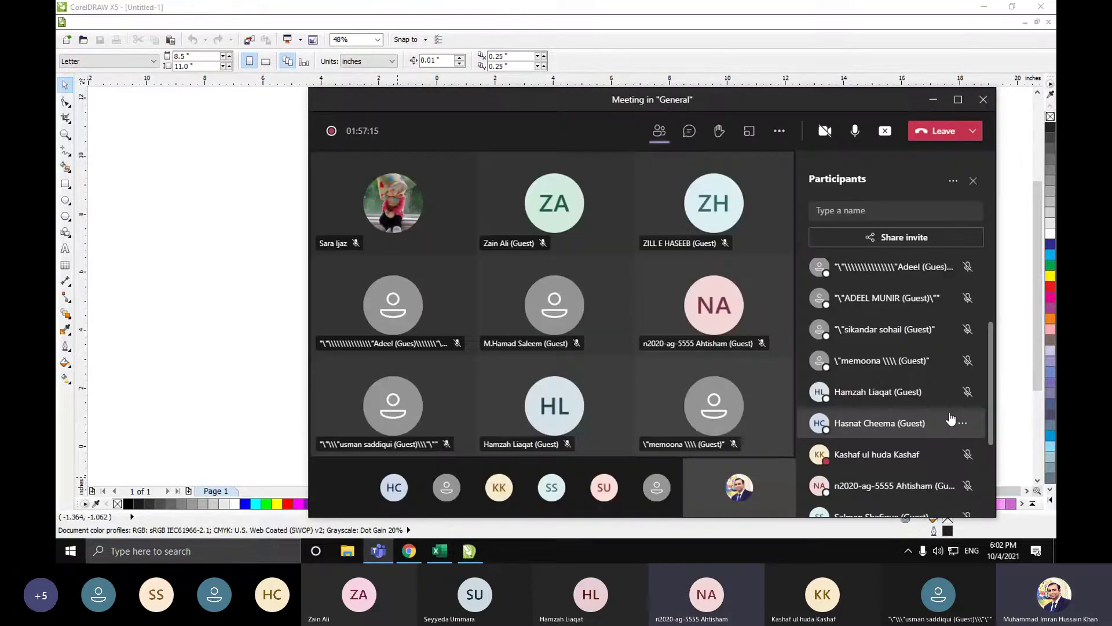
scroll(949, 419, down, 3)
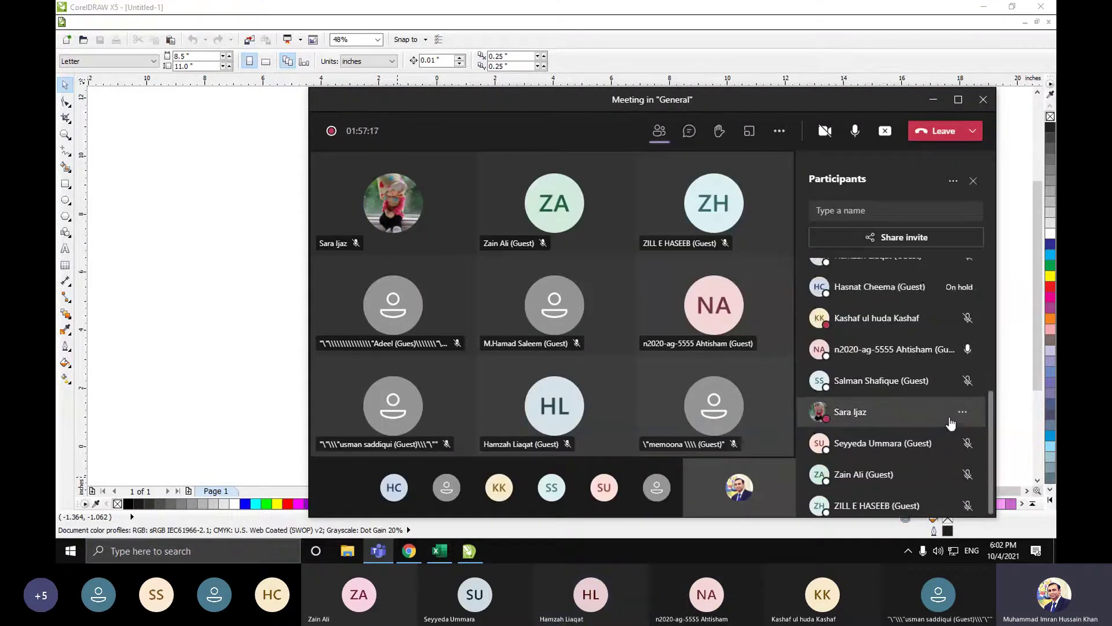
scroll(950, 423, up, 5)
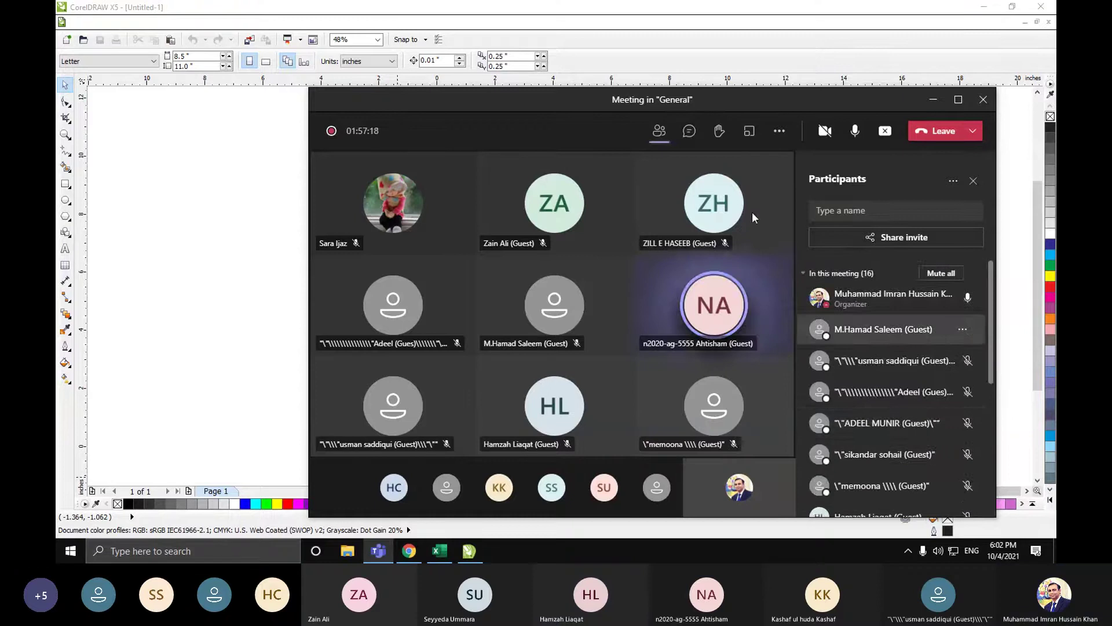
click(959, 298)
click(937, 104)
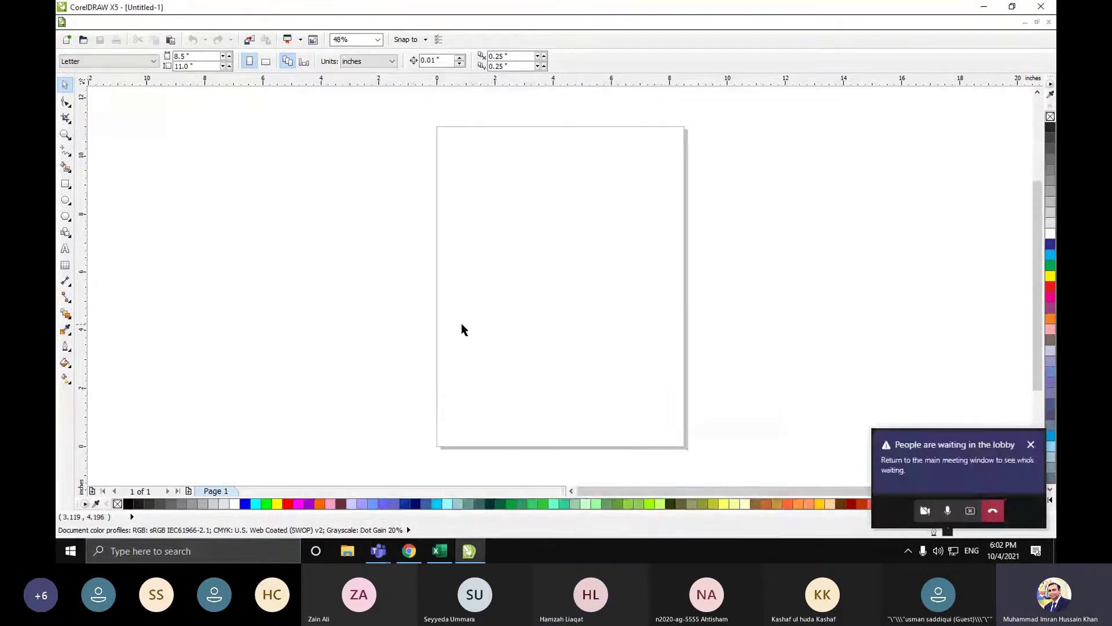
- Add the artistic text BLEND in 24 pt Arial, beside the page on its left
click(65, 250)
click(373, 244)
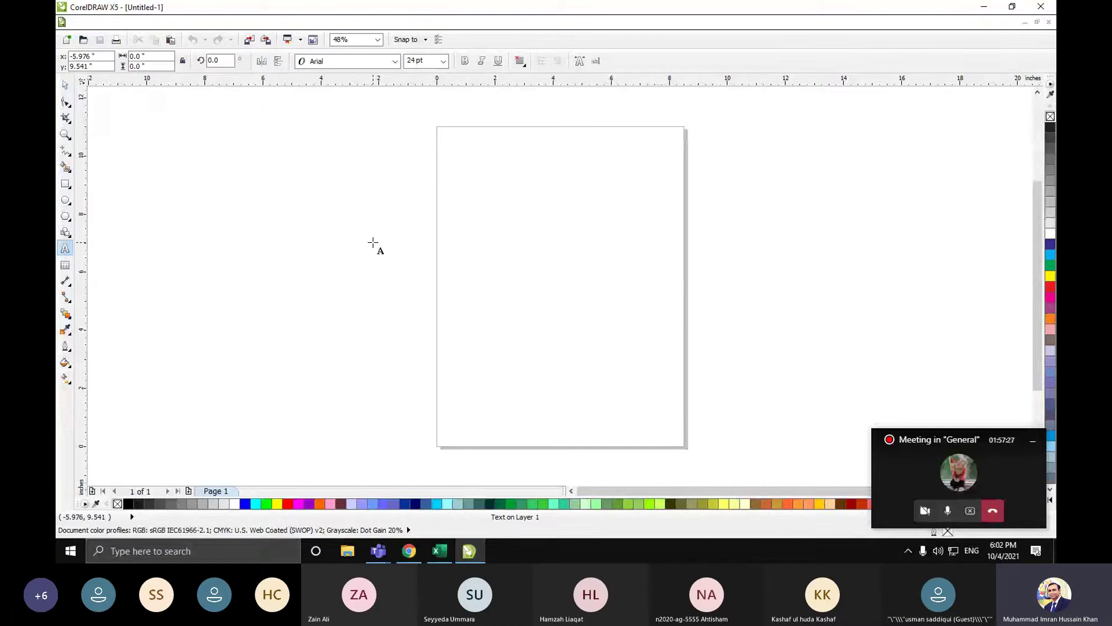
text(BLEND)
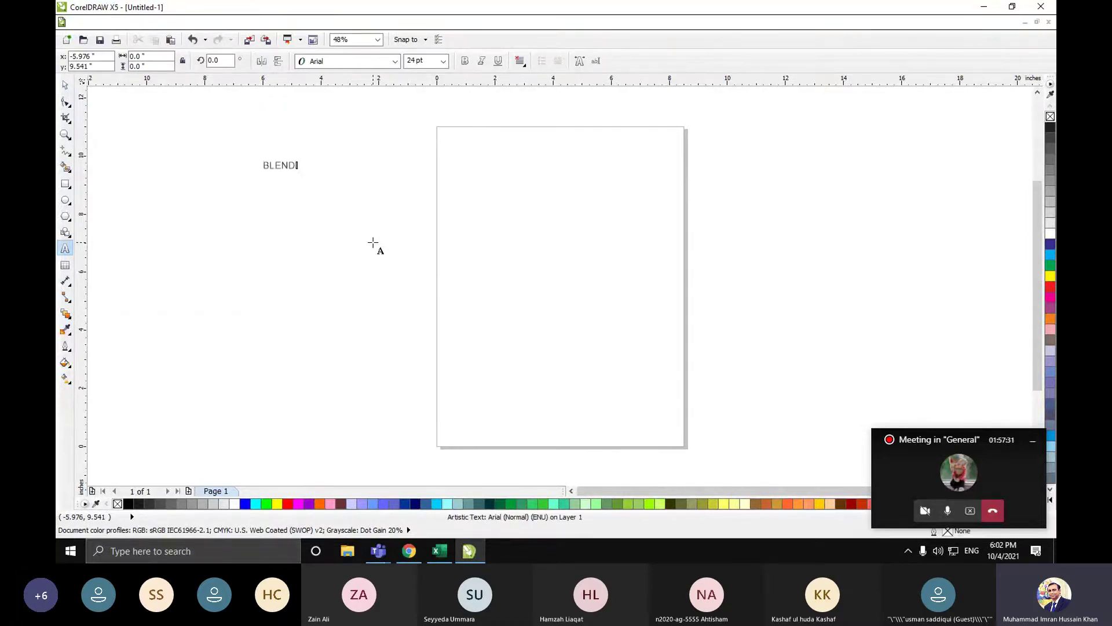
click(65, 85)
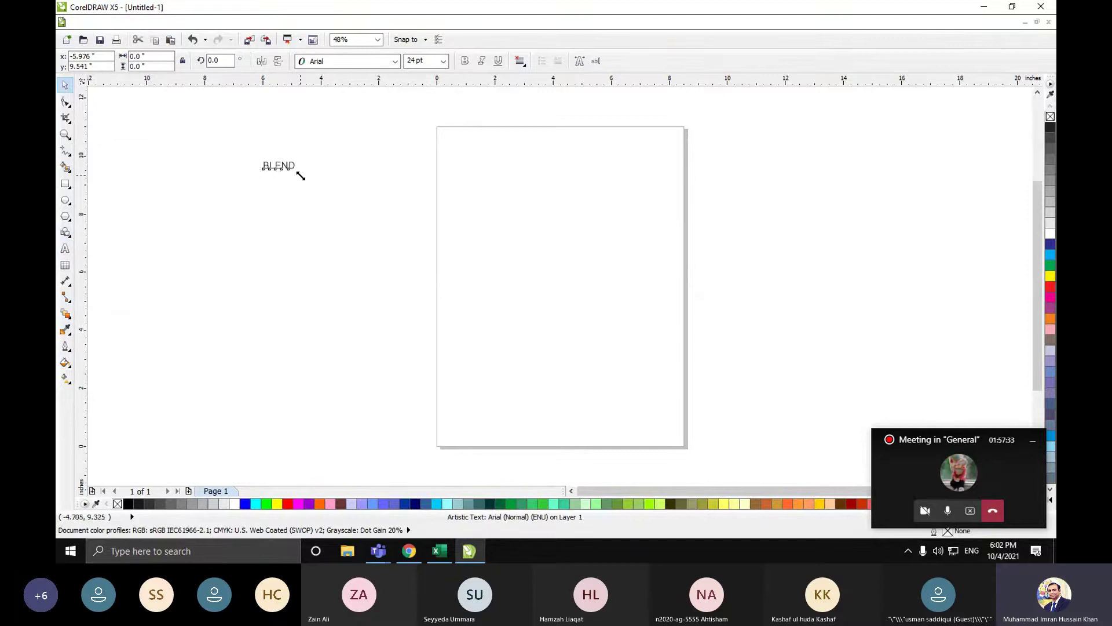
- Enlarge the BLEND text to about 4.96 in wide and shift it slightly to the left
drag(300, 176, 412, 243)
click(412, 243)
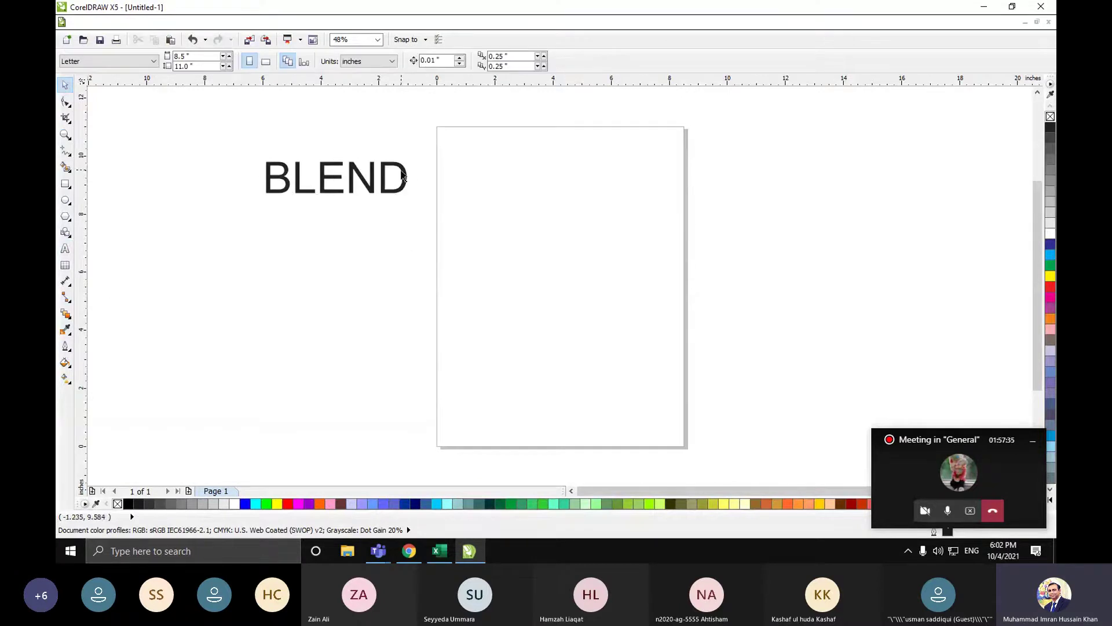
drag(404, 176, 388, 176)
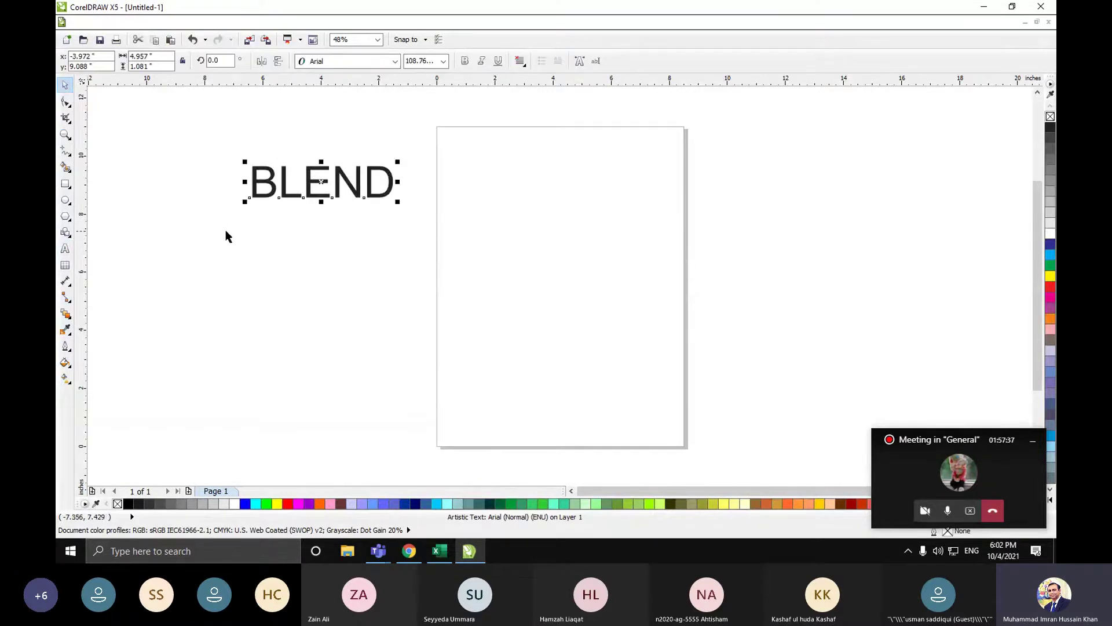
click(309, 315)
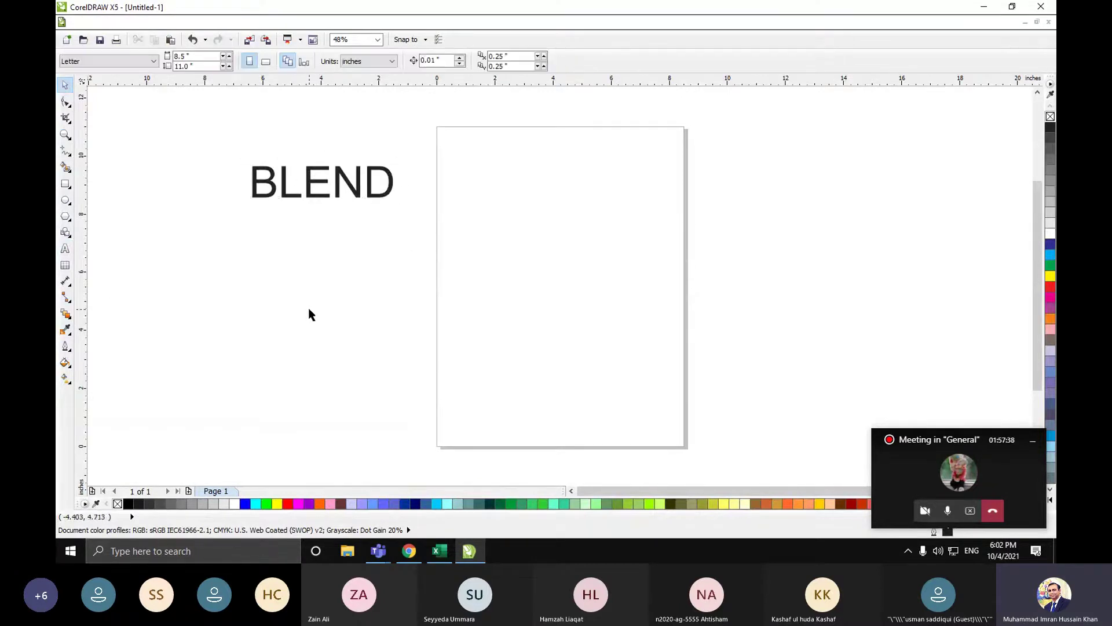
- Try to apply the Blend tool to the BLEND text alone
click(67, 319)
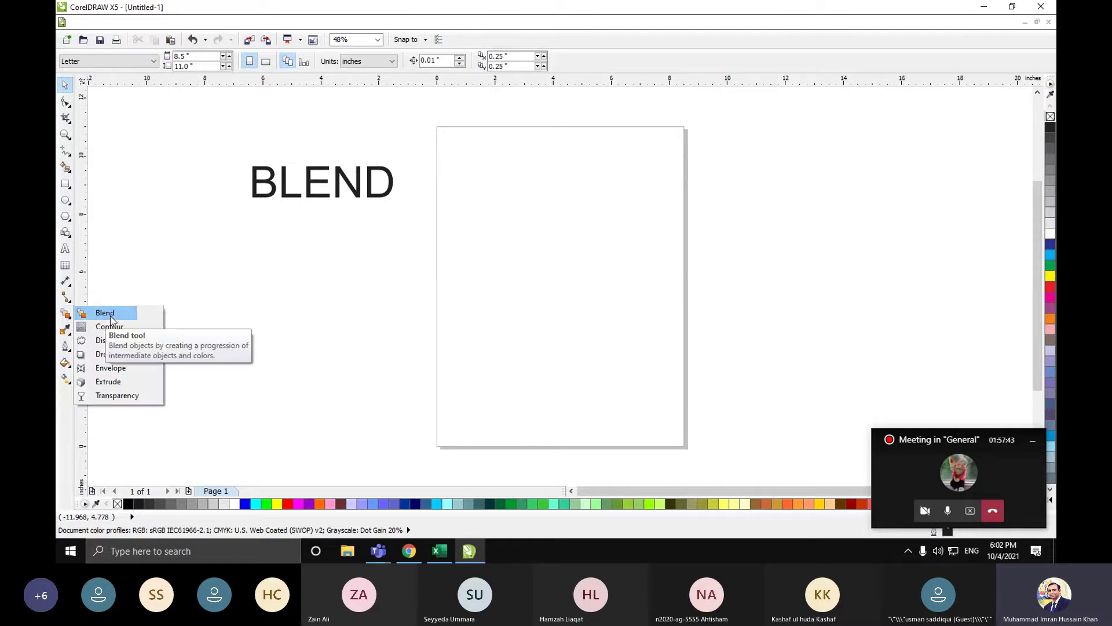
click(105, 313)
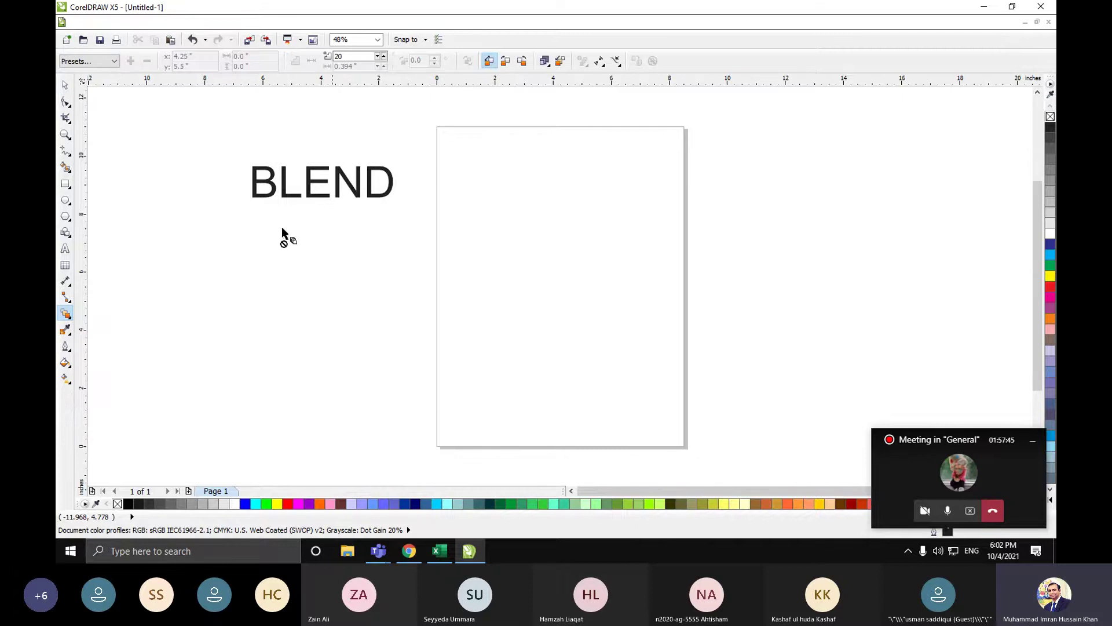
click(309, 196)
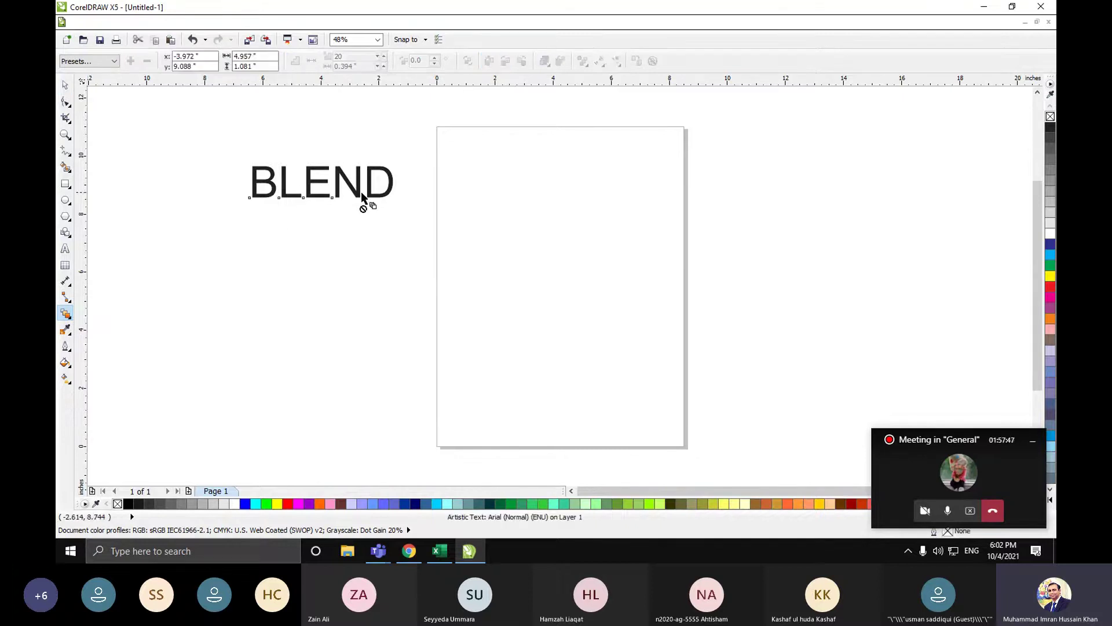
click(398, 210)
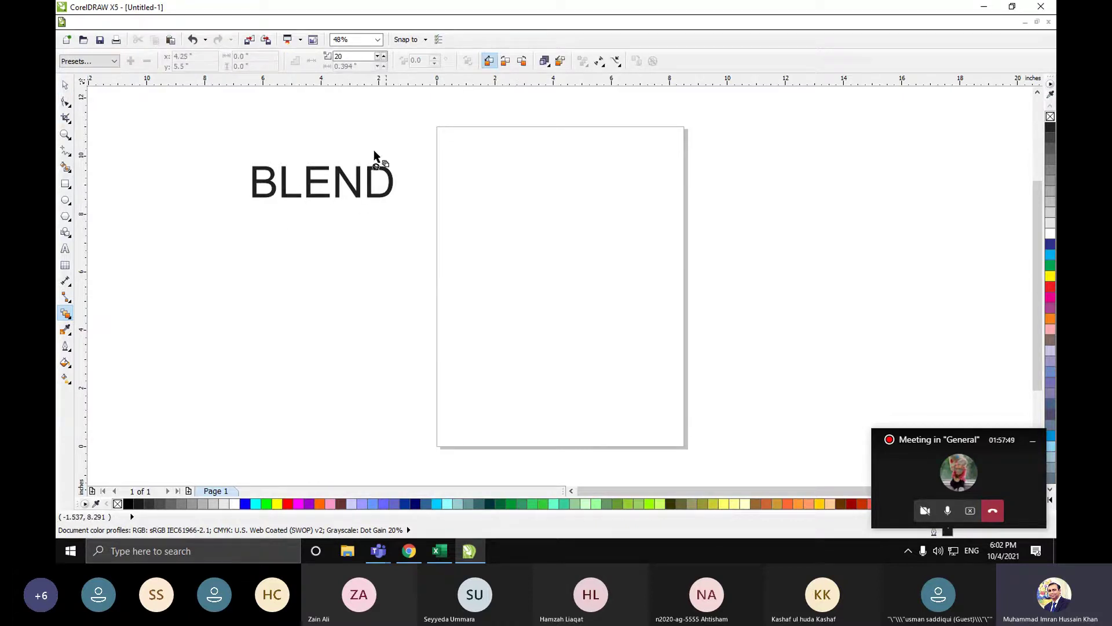
click(64, 85)
click(328, 183)
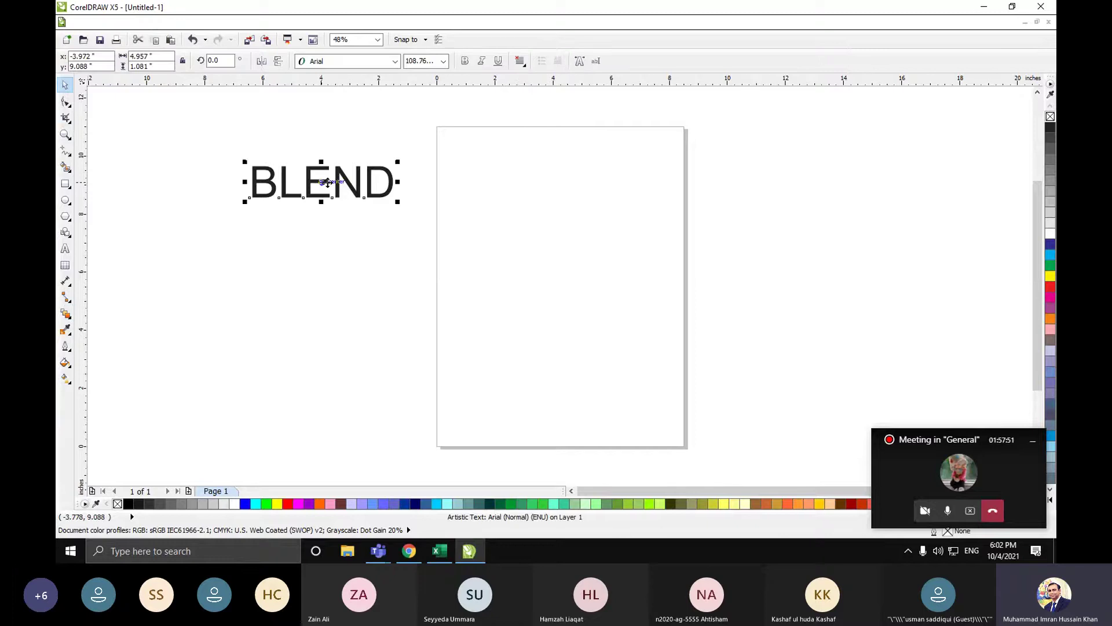
click(263, 217)
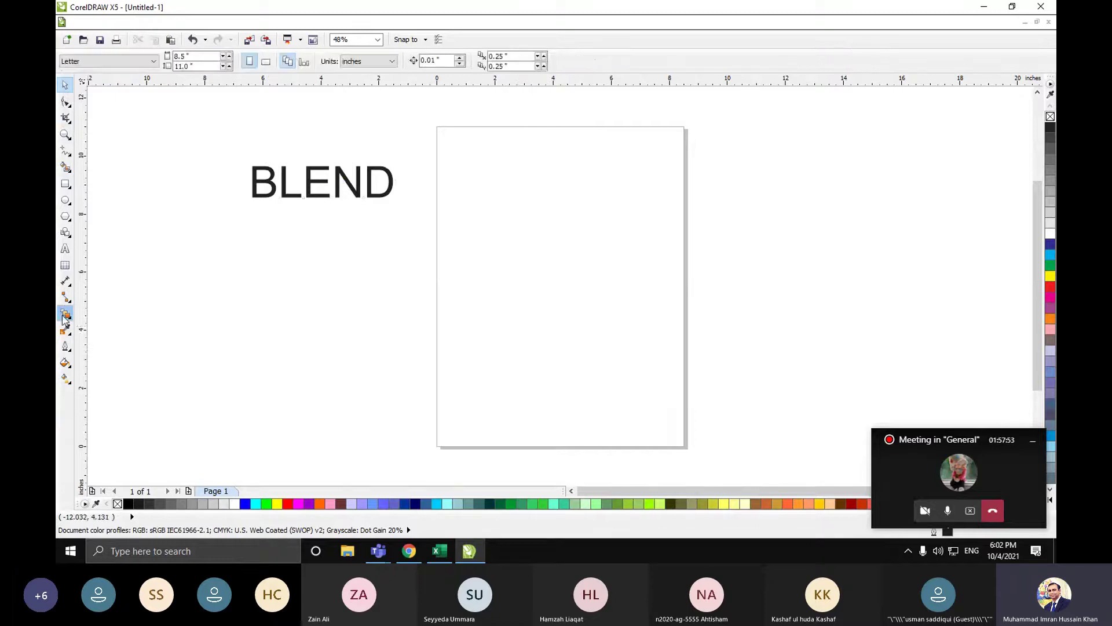
click(67, 316)
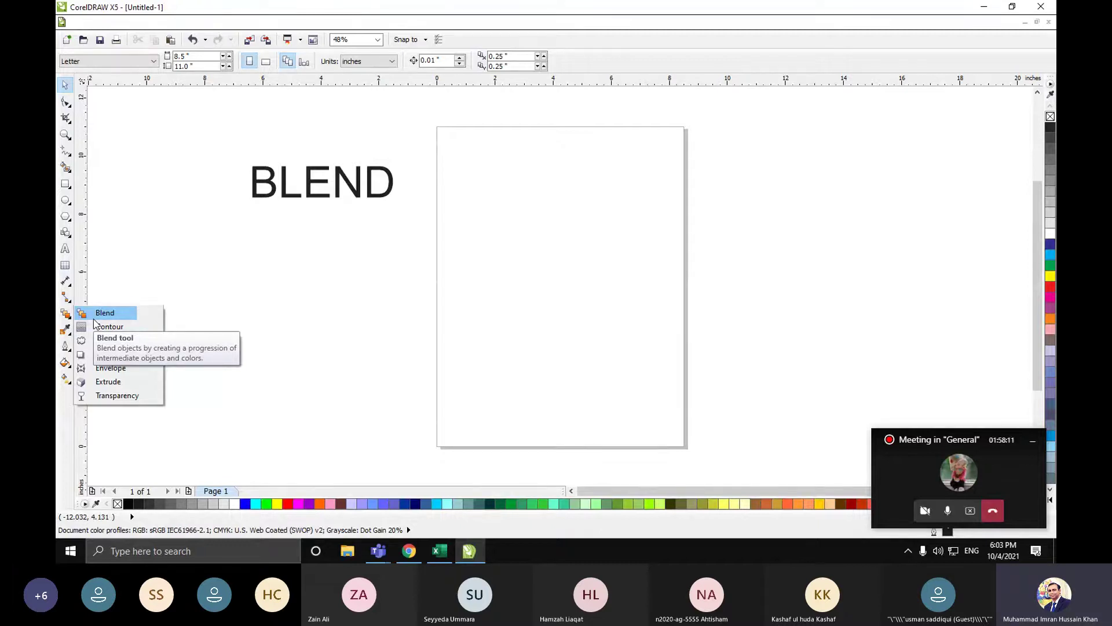
- Draw a rectangle about 2.13 by 1.96 in below the text and an eight-sided polygon about 2.54 by 2.39 in on the page
click(64, 168)
click(66, 183)
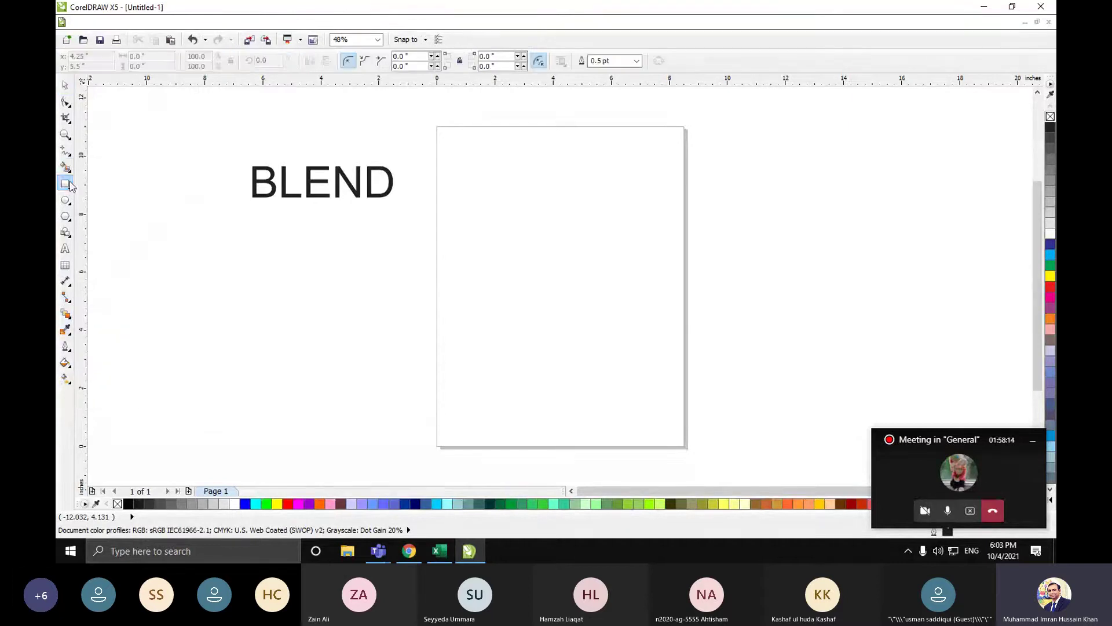
drag(292, 288, 355, 346)
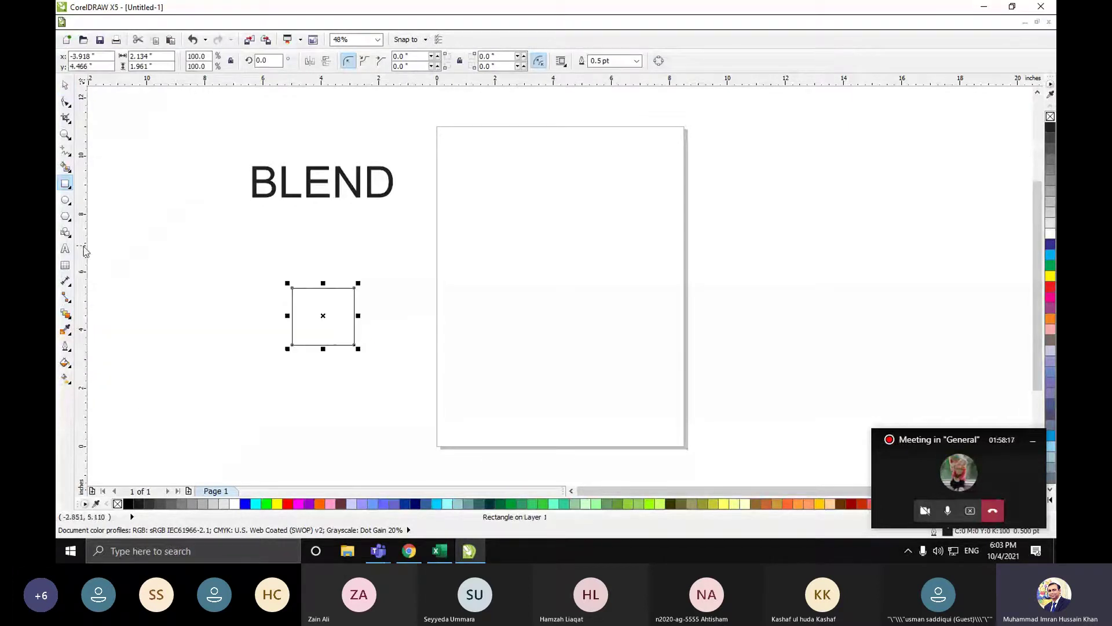
click(65, 216)
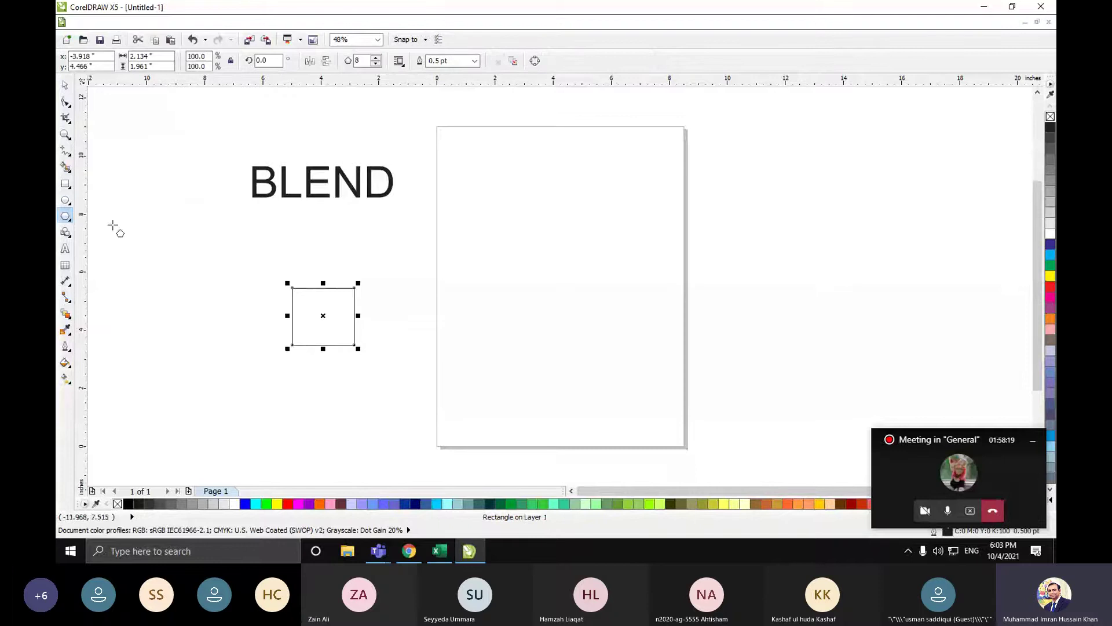
drag(481, 285, 555, 355)
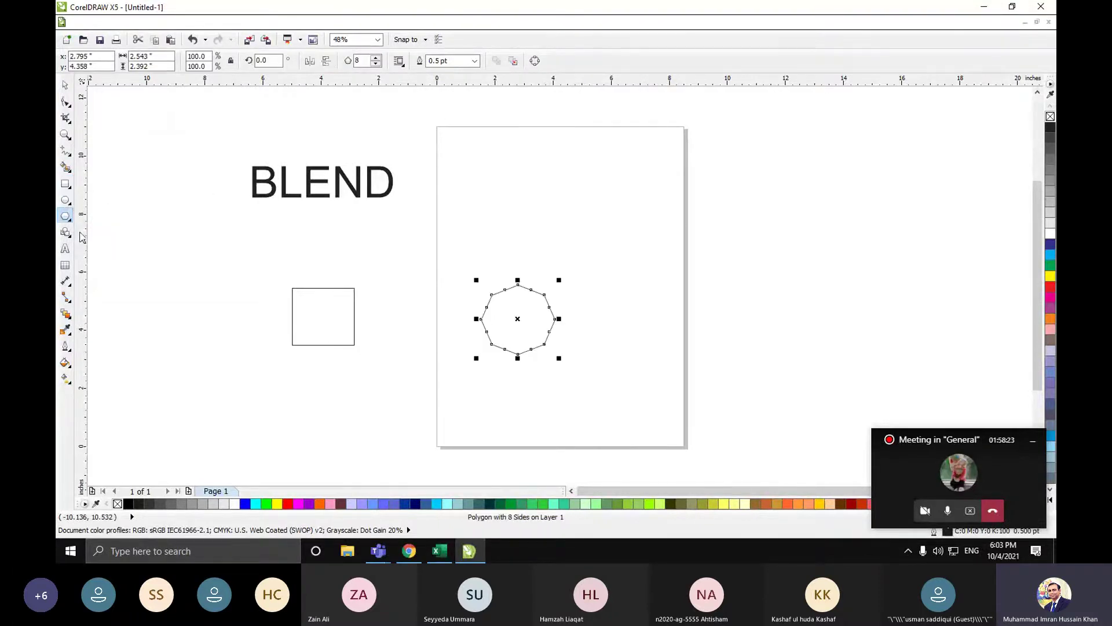
- Draw an ellipse about 2.26 by 2.05 in to the right of the page and move it closer to the page edge
click(65, 200)
drag(770, 289, 836, 350)
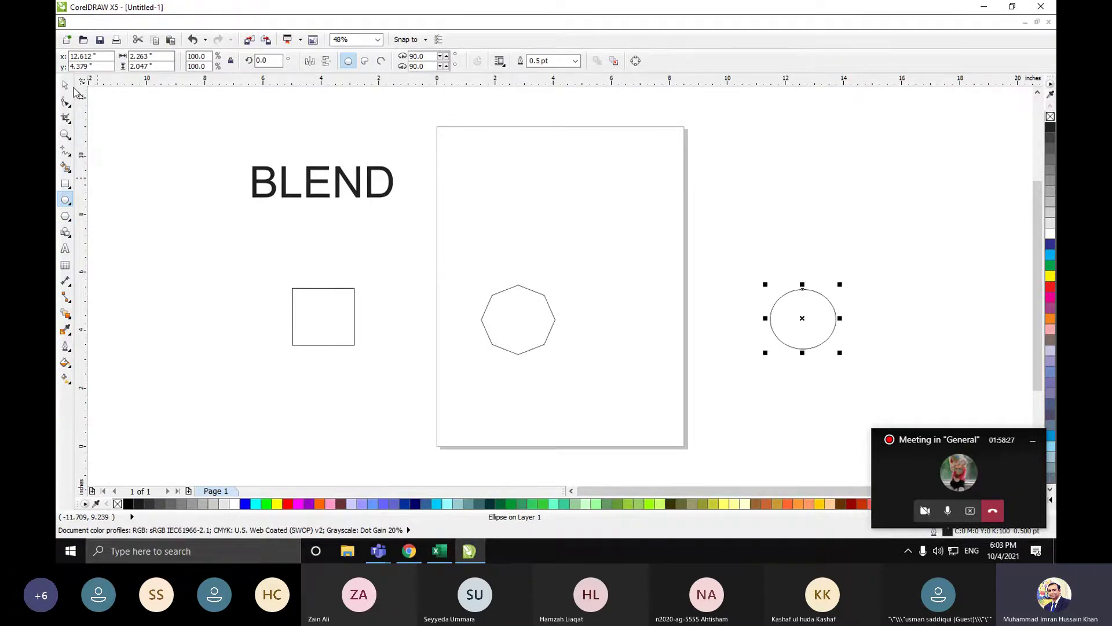
click(66, 85)
drag(809, 328, 753, 327)
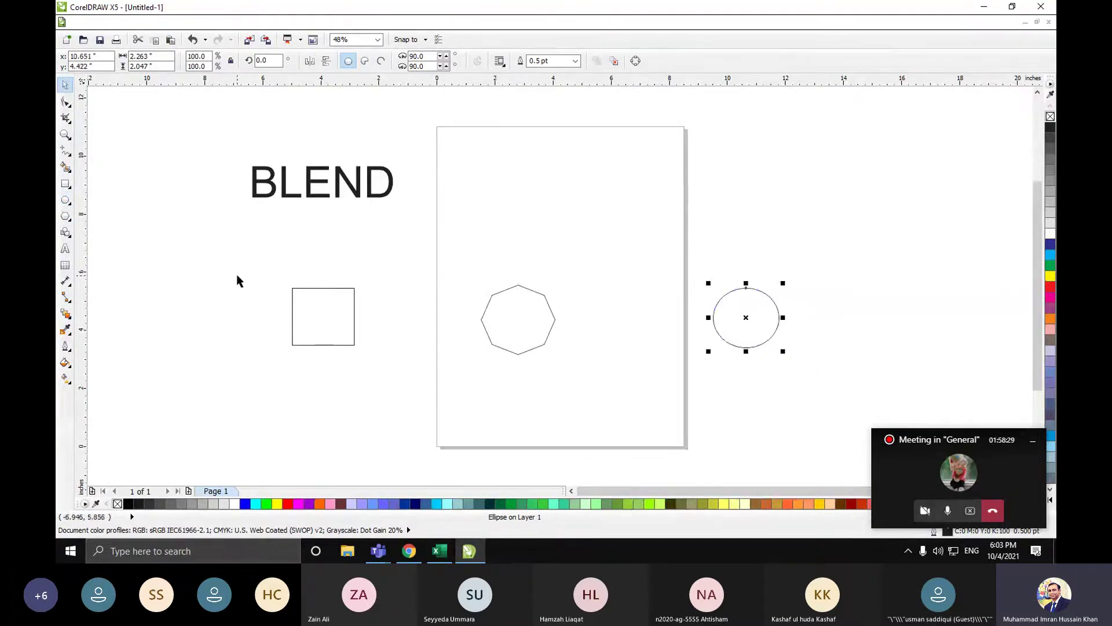
- Blend the rectangle into the polygon and the polygon into the ellipse, with 20 steps in each blend
click(237, 276)
drag(223, 260, 810, 373)
click(307, 325)
click(65, 316)
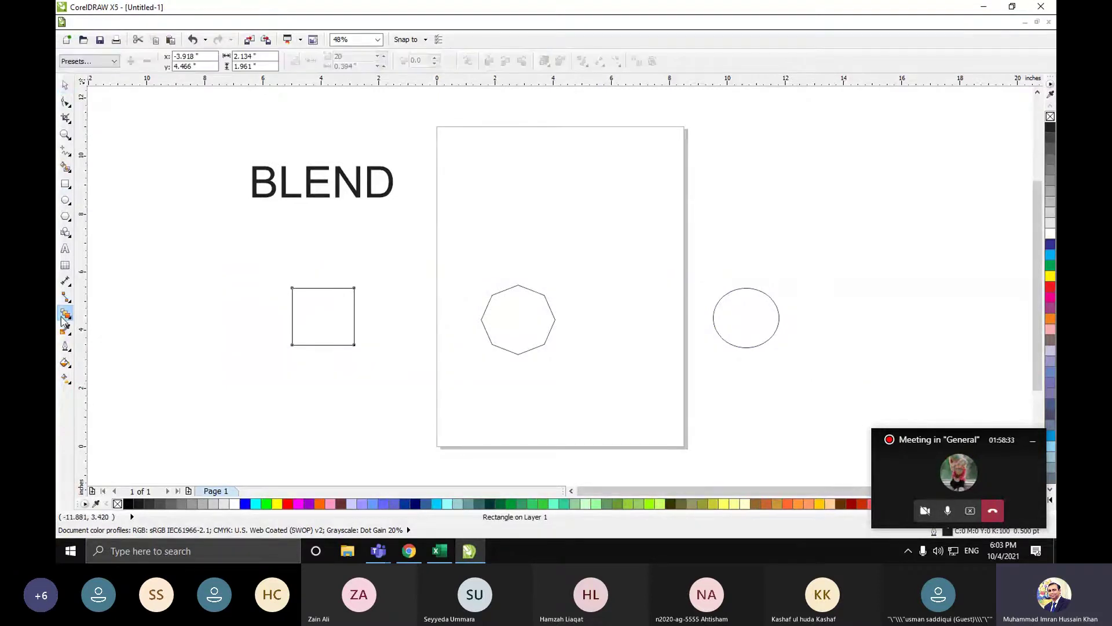
drag(325, 318, 718, 329)
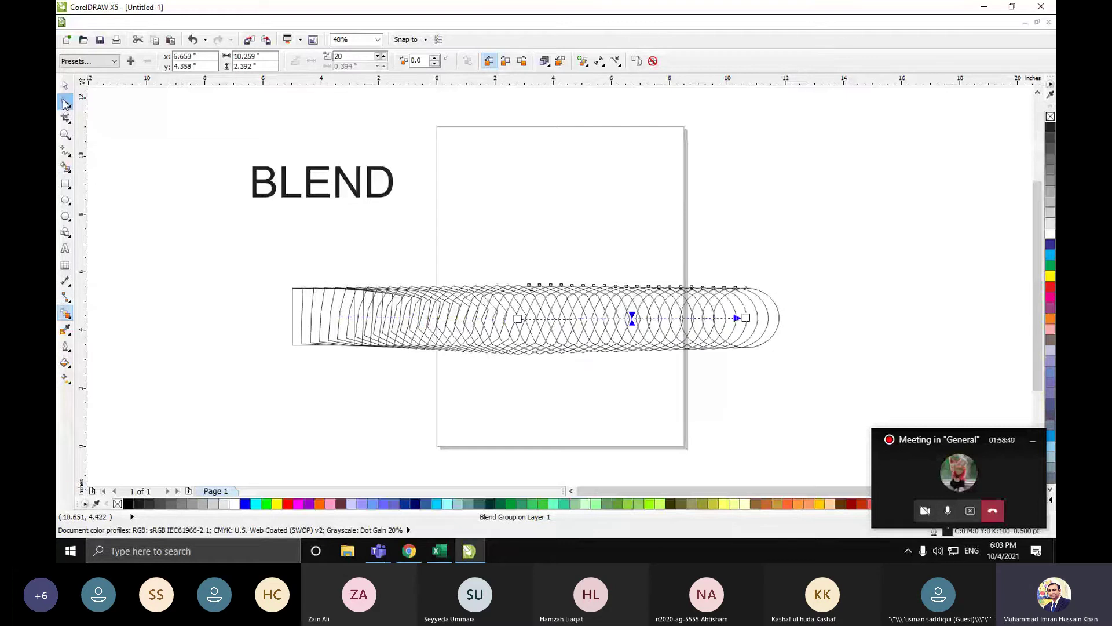
- Move the blend's rectangle up and to the left, and shift the whole blend slightly down and left
click(65, 85)
drag(299, 311, 179, 256)
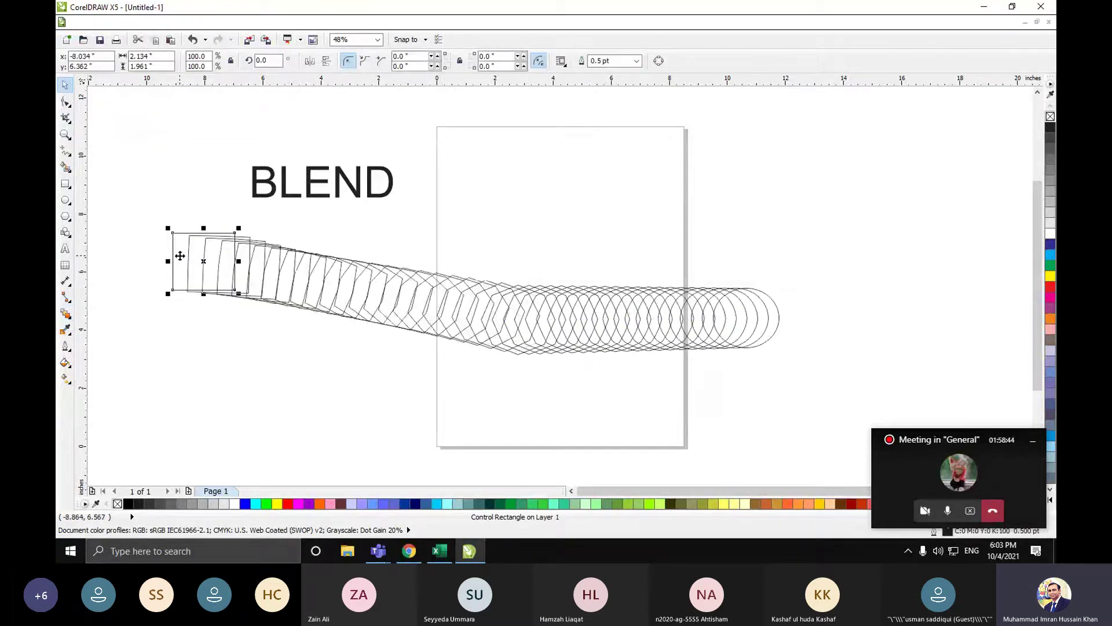
click(526, 325)
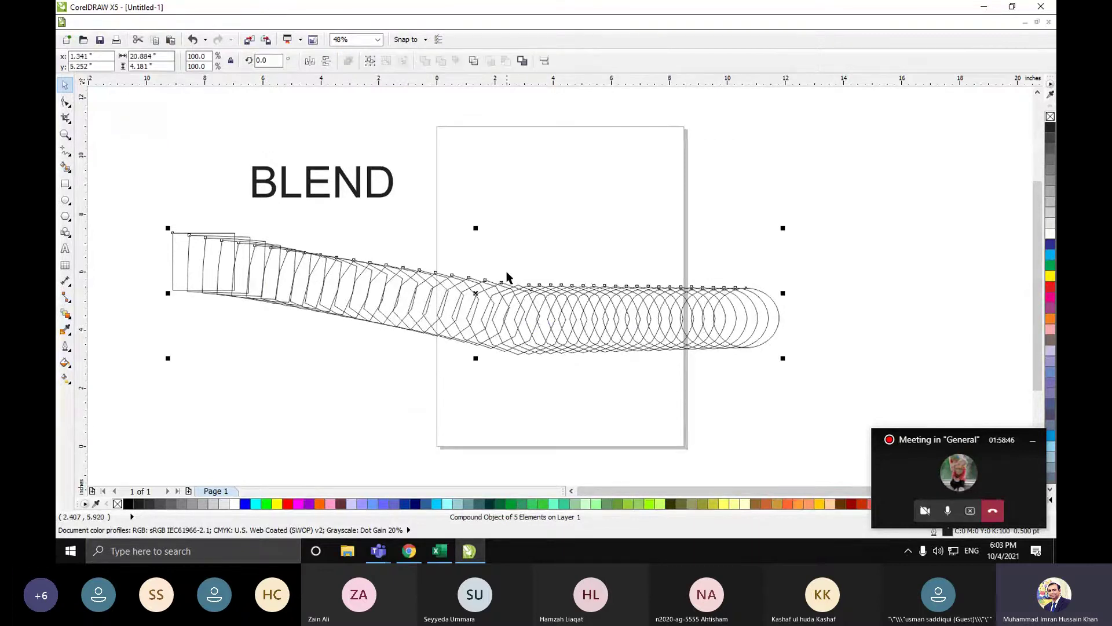
drag(519, 324, 487, 367)
- Move the blend's end ellipse up and right, and its middle polygon down and slightly right, to form a V-shaped blend
click(740, 355)
click(743, 353)
drag(743, 354, 789, 241)
click(447, 390)
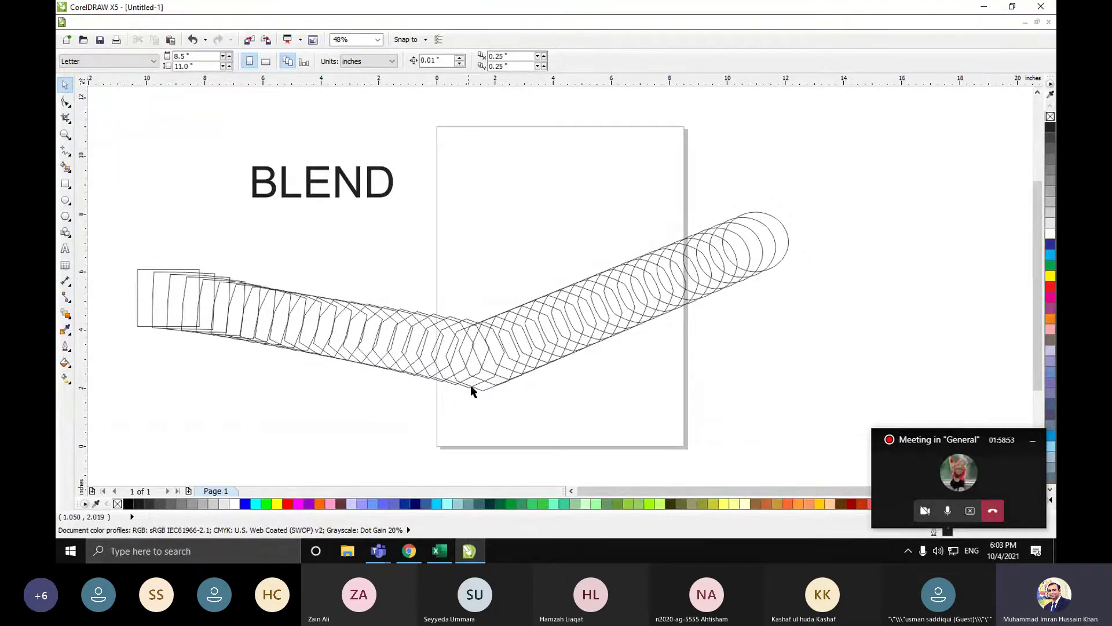
click(470, 384)
drag(483, 388, 500, 428)
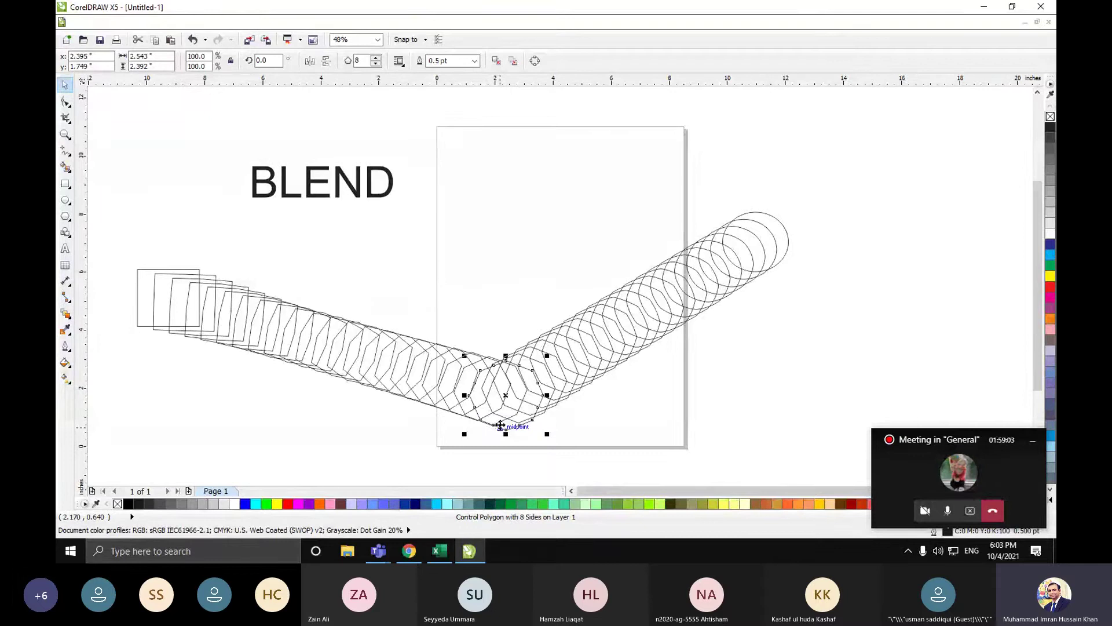
- Reduce the blend's middle polygon to 3 sides
click(376, 64)
click(376, 64)
click(376, 64)
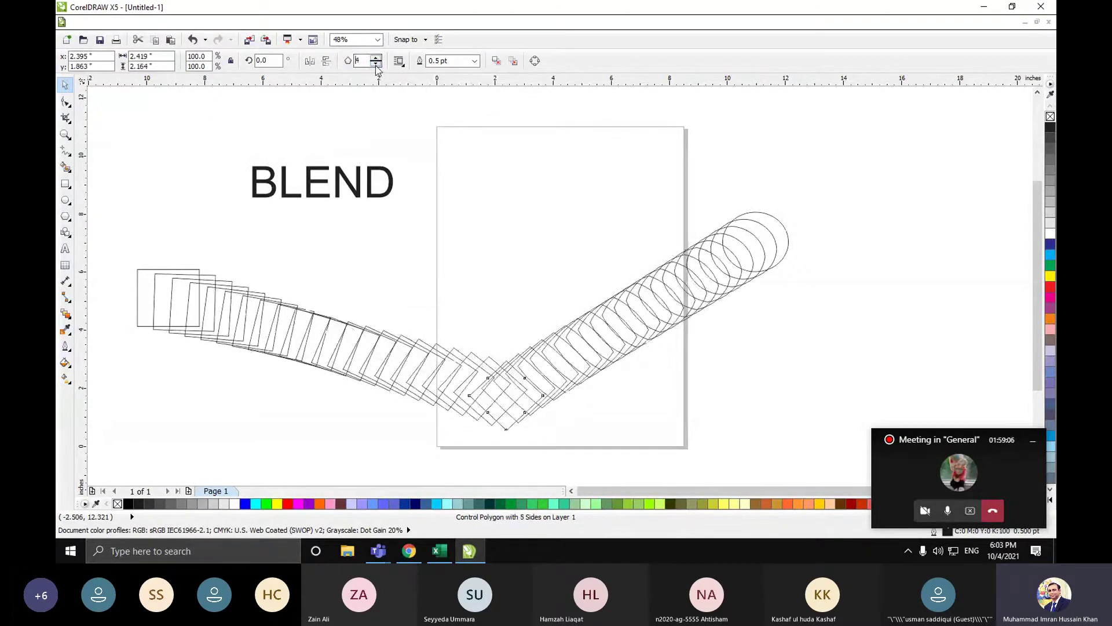
click(376, 64)
click(376, 65)
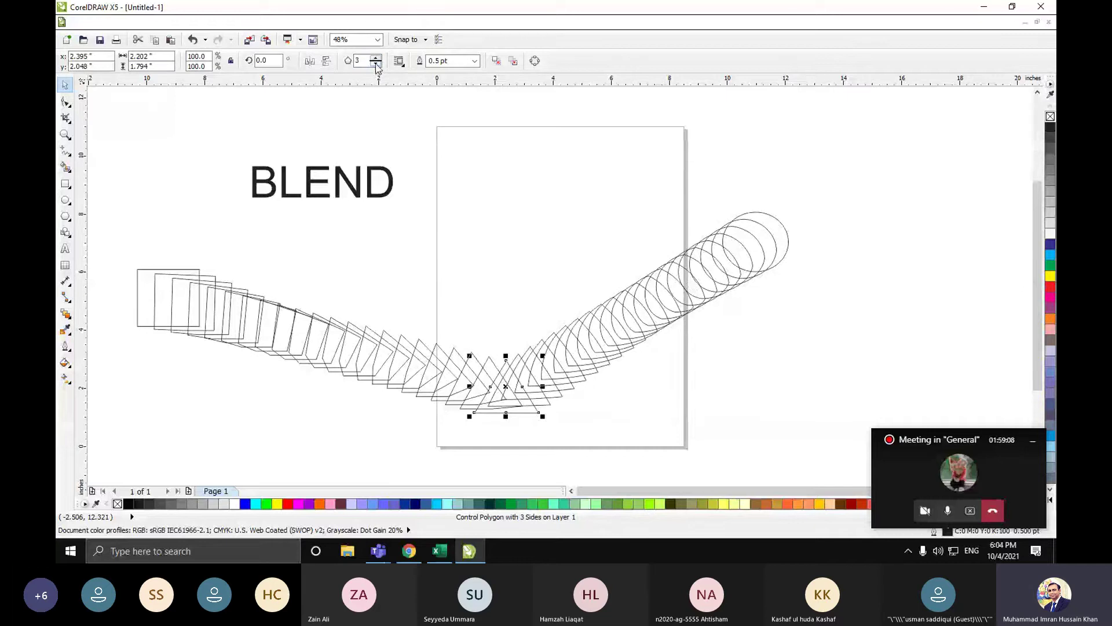
- Increase the blend's middle polygon to 10 sides
click(376, 60)
click(376, 60)
click(376, 61)
click(376, 60)
click(376, 61)
click(376, 60)
click(376, 60)
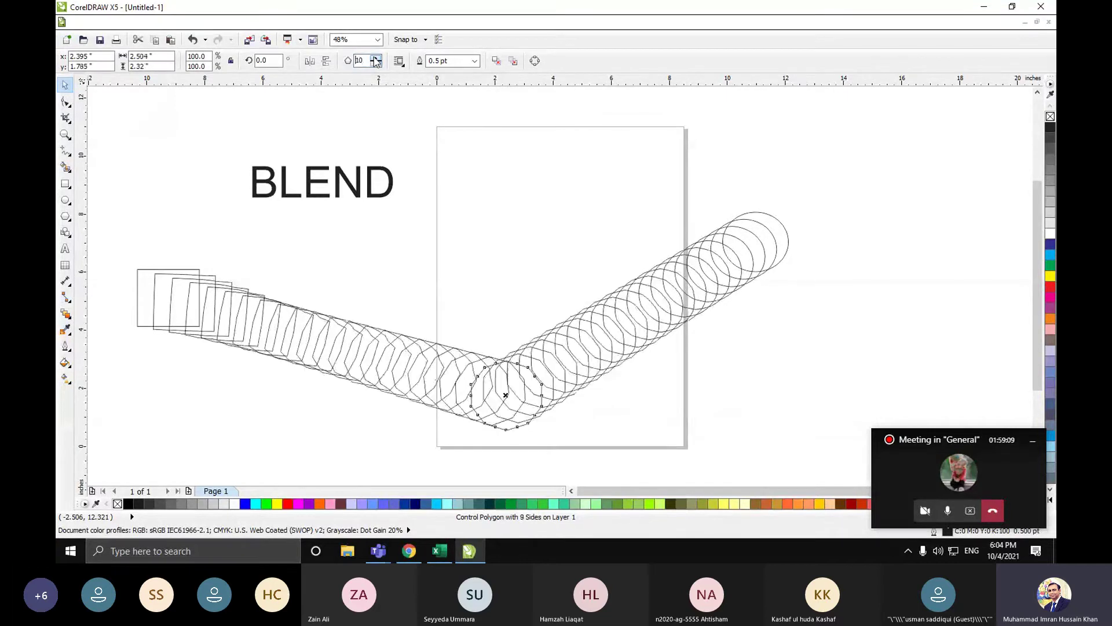
- Increase the blend's middle polygon to 13 sides
click(376, 60)
click(376, 61)
click(376, 60)
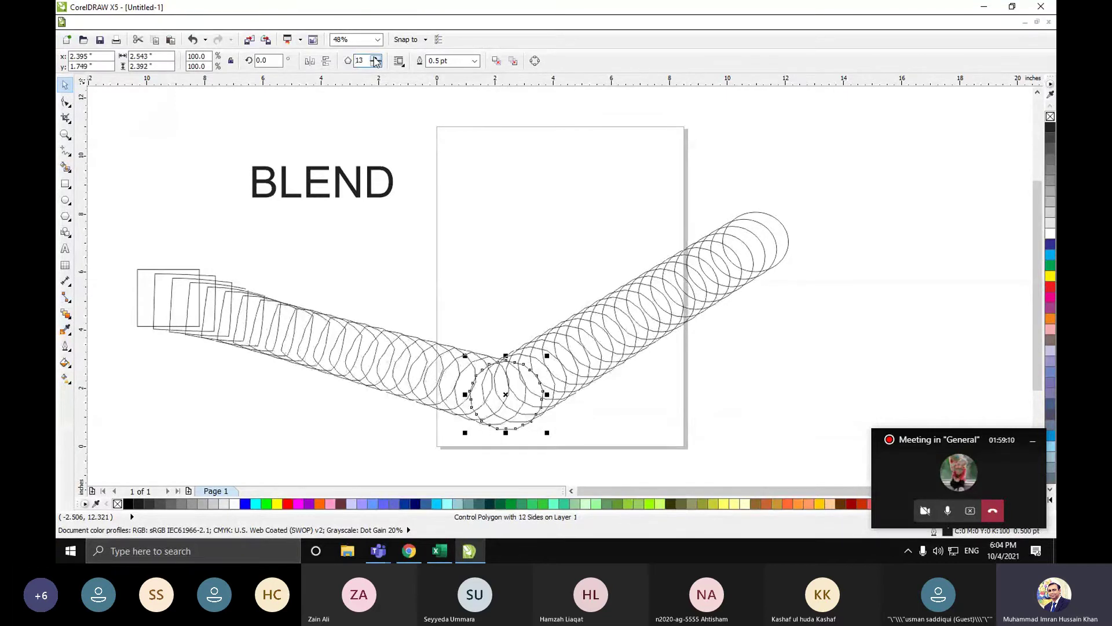
- Reduce the blend's middle polygon to 3 sides
click(376, 64)
click(376, 64)
click(376, 64)
click(376, 64)
click(376, 64)
click(376, 64)
click(376, 64)
- Move the blend's rectangle up and its middle triangle slightly down and left to deepen the V shape
click(143, 289)
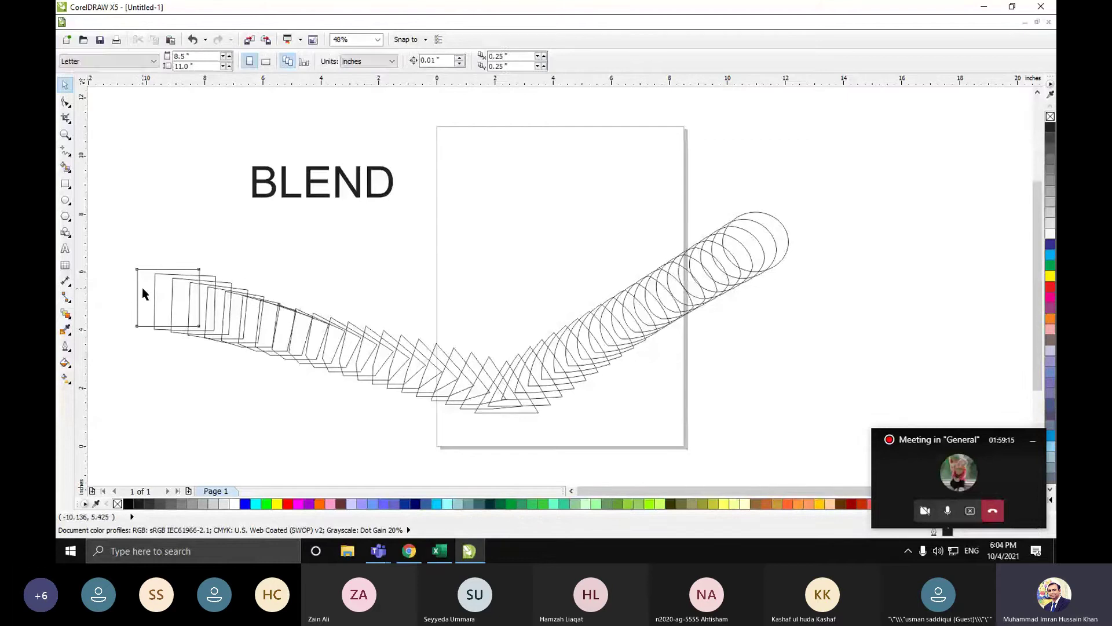
drag(143, 292, 134, 208)
drag(537, 415, 525, 435)
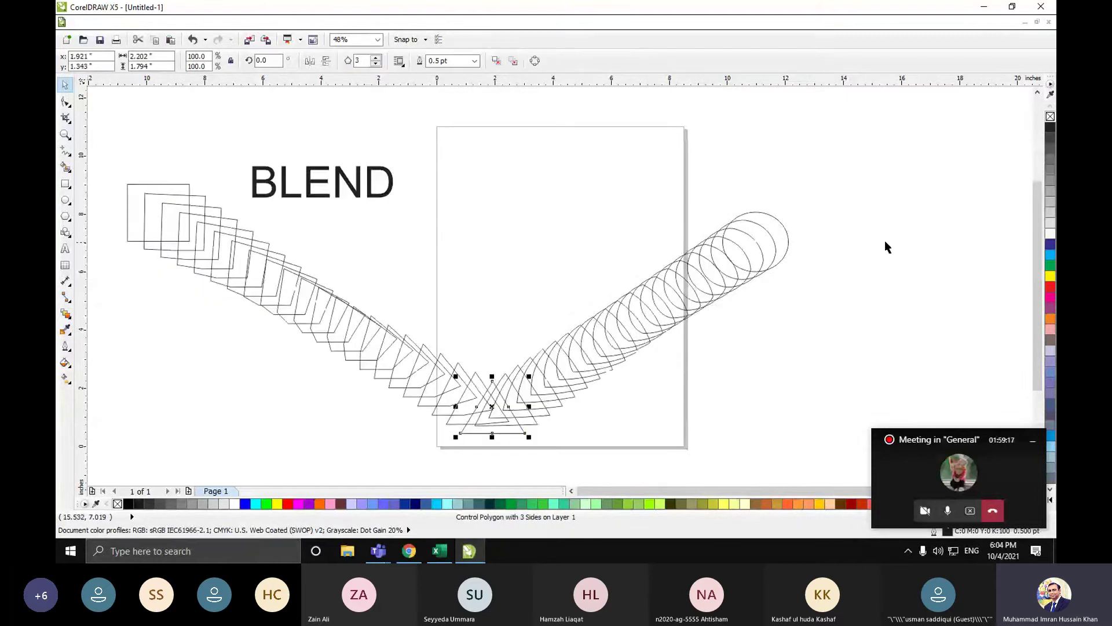
- Move the blend's end ellipse up and to the right, and fine-tune its position slightly downward
drag(784, 238, 829, 218)
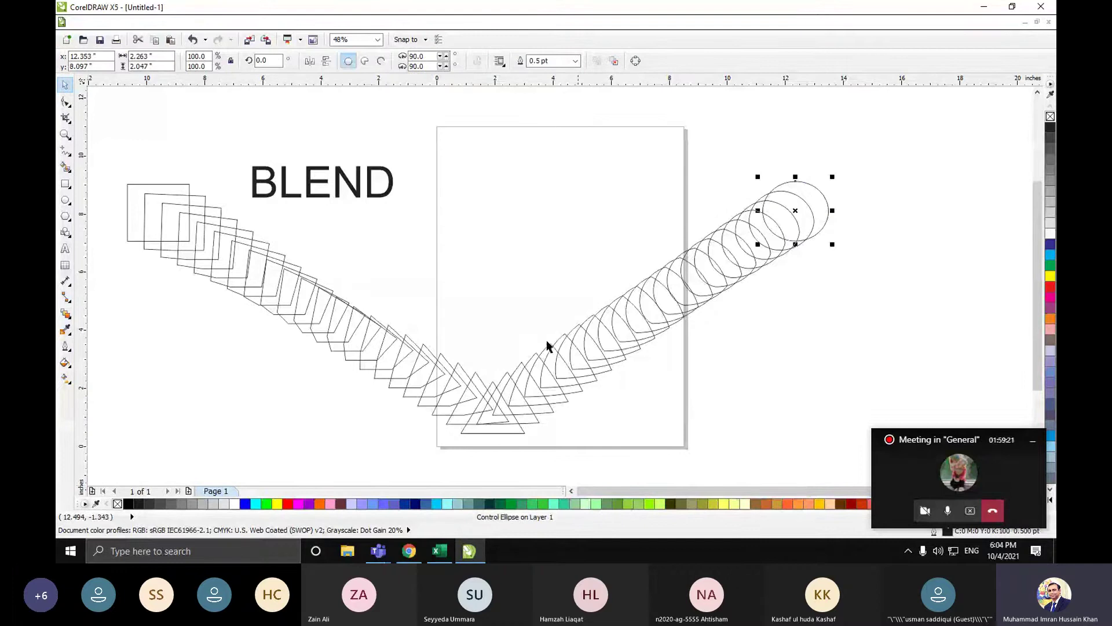
click(561, 352)
click(816, 189)
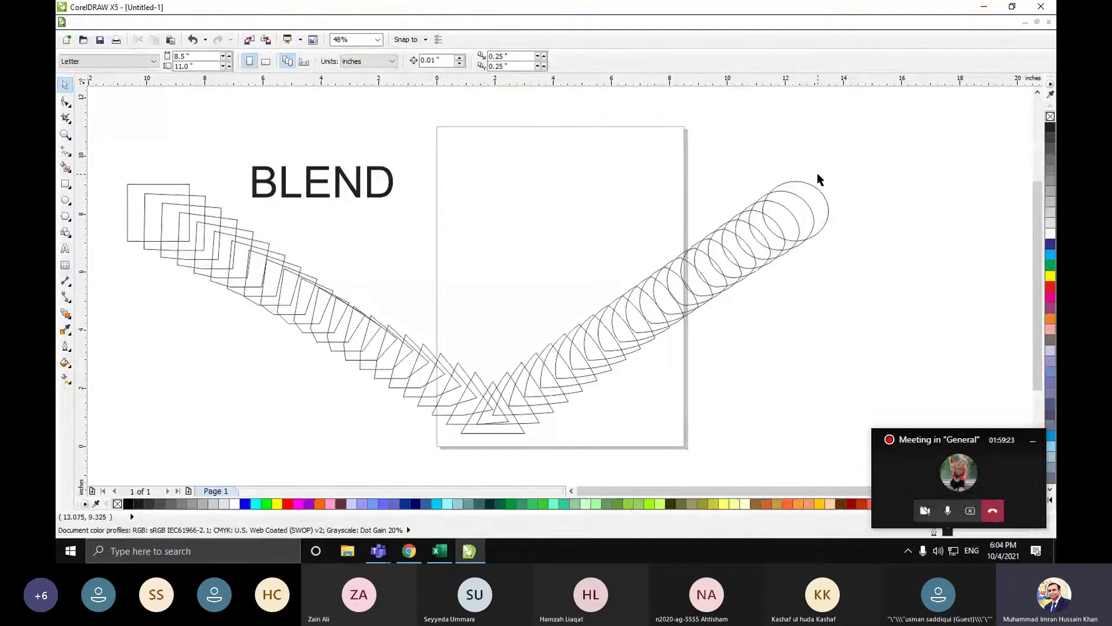
drag(812, 195, 818, 202)
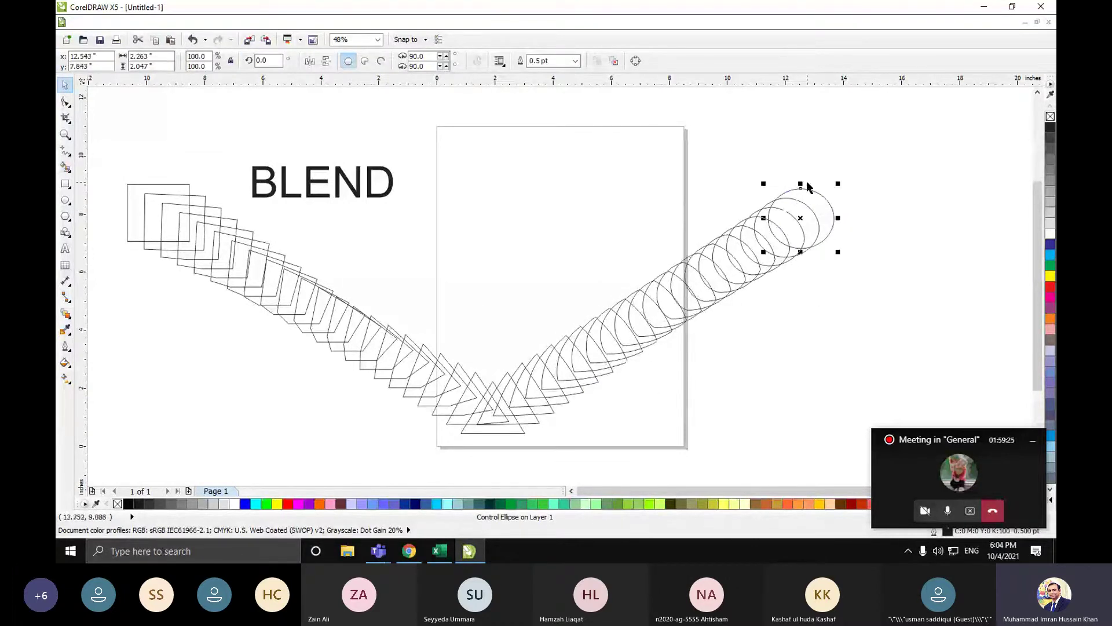
- Fill the blend's control shapes with colour: cyan for the ellipse, red for the triangle and purple for the rectangle
click(1051, 255)
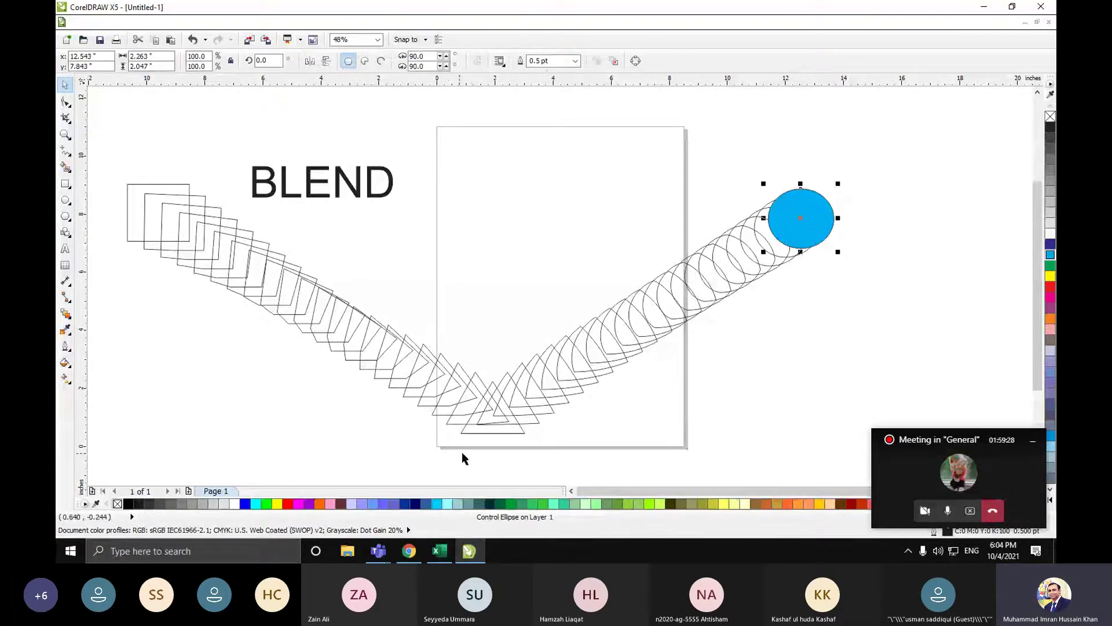
click(490, 432)
click(1050, 289)
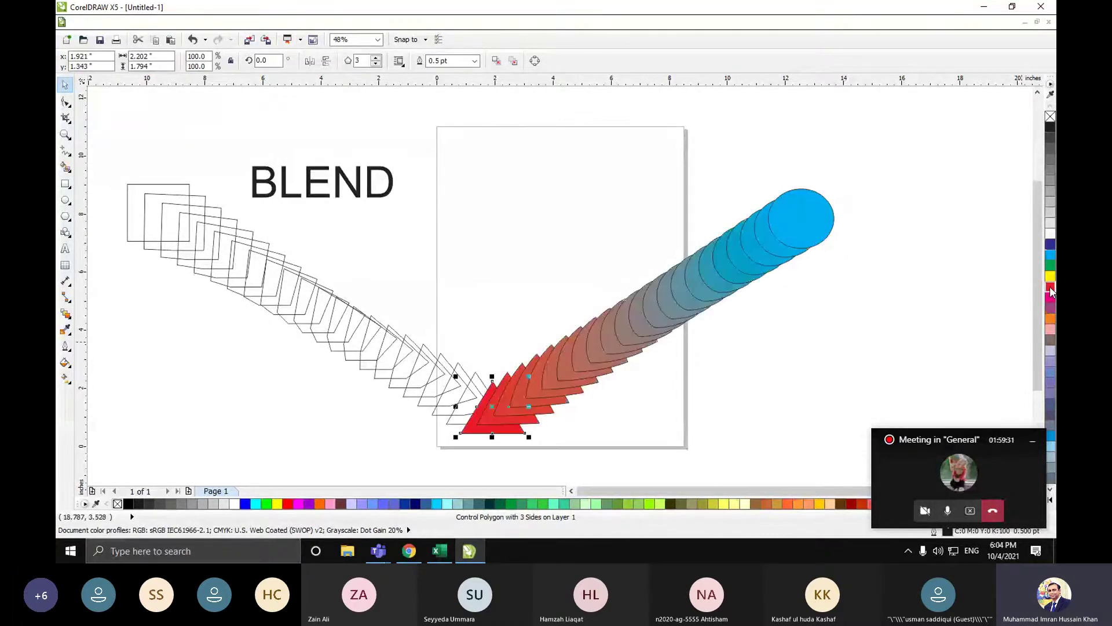
click(794, 368)
click(142, 199)
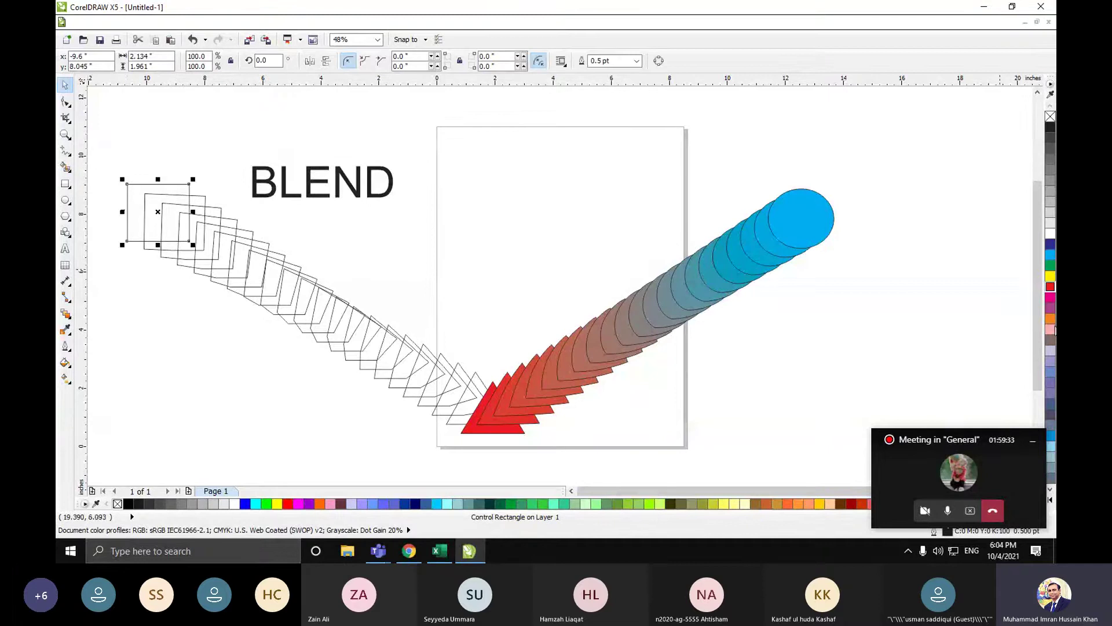
click(1050, 308)
click(836, 339)
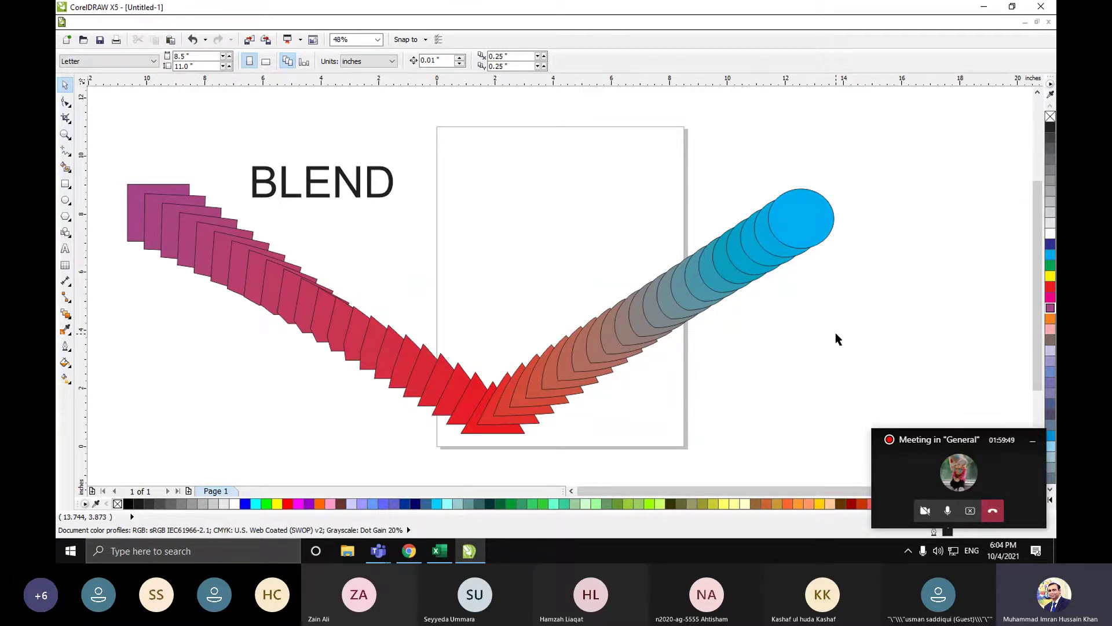
- Select the whole blend, check the participants in the Microsoft Teams meeting window and minimise that window
click(698, 273)
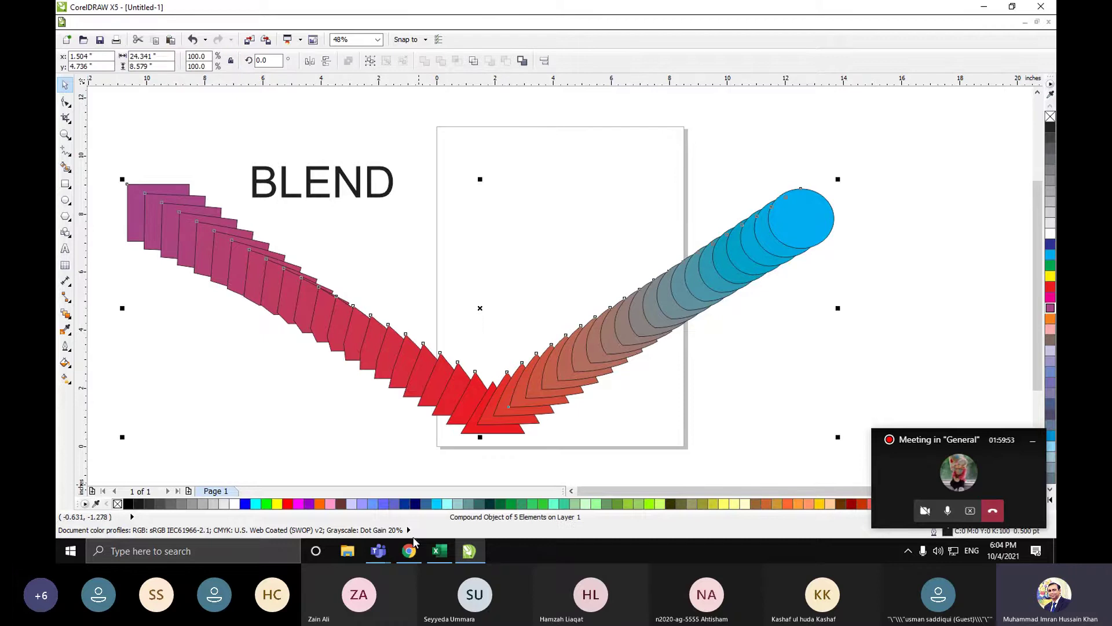
click(387, 554)
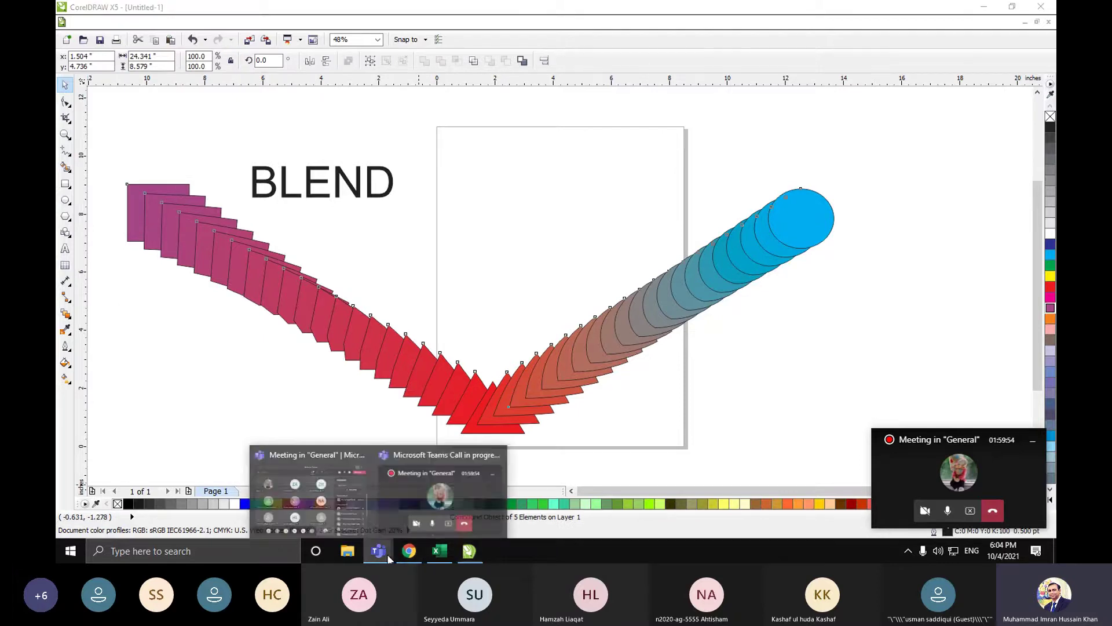
click(350, 498)
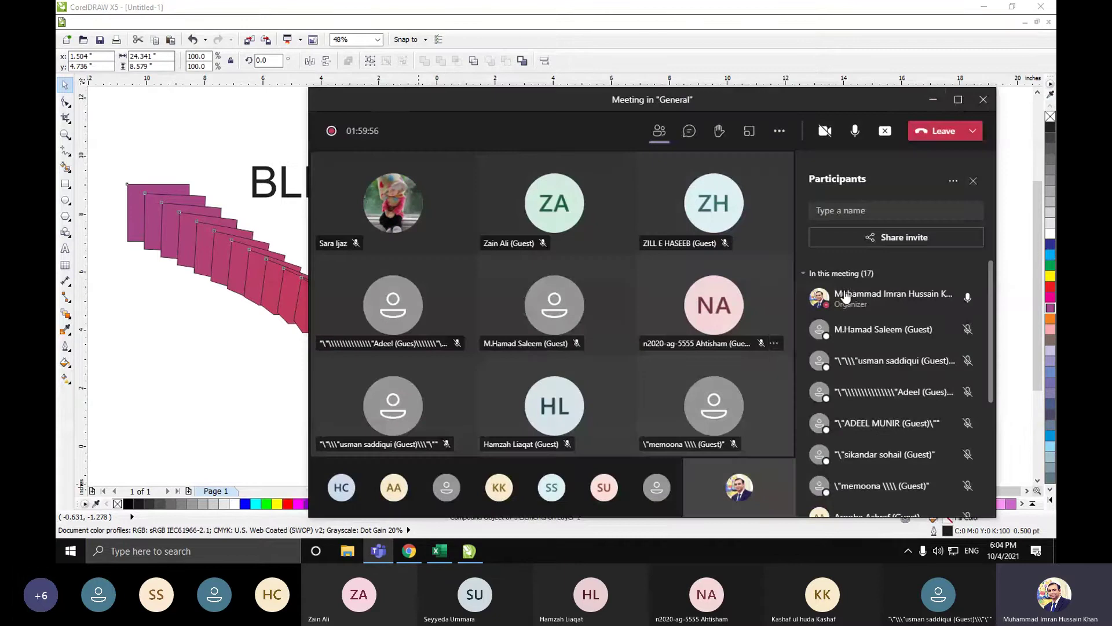
click(926, 106)
- Delete the whole coloured blend from the drawing
click(450, 400)
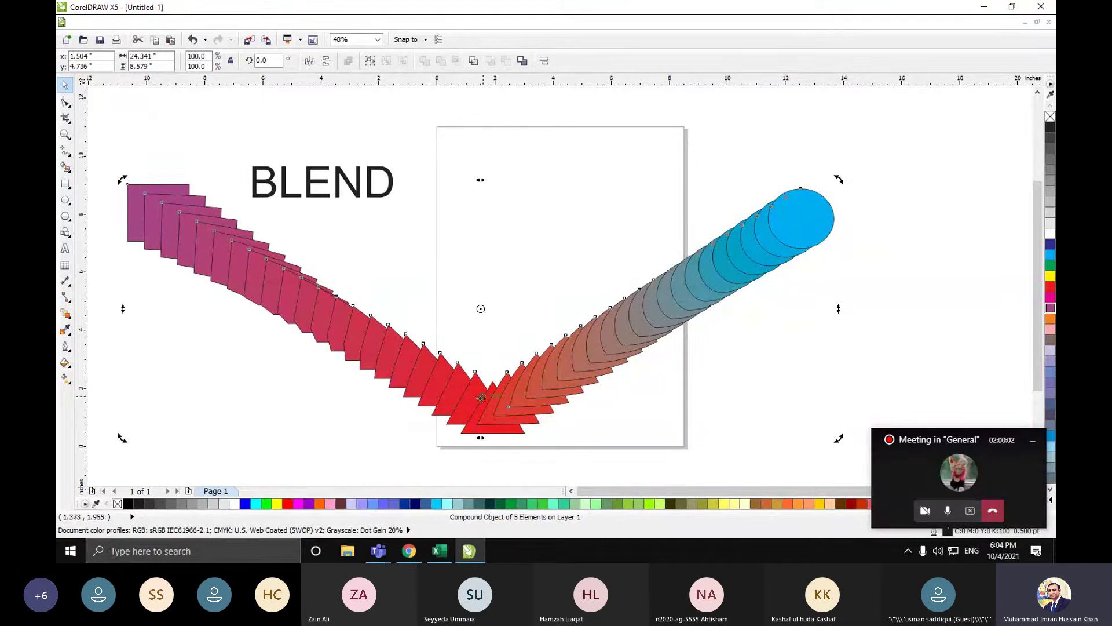
key(Delete)
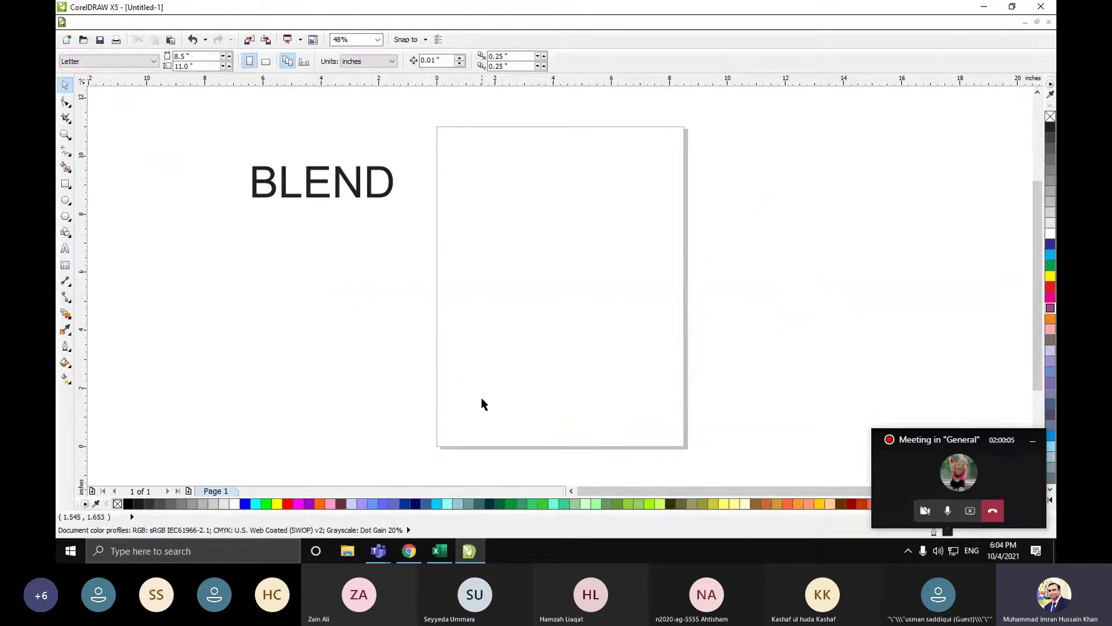
click(67, 314)
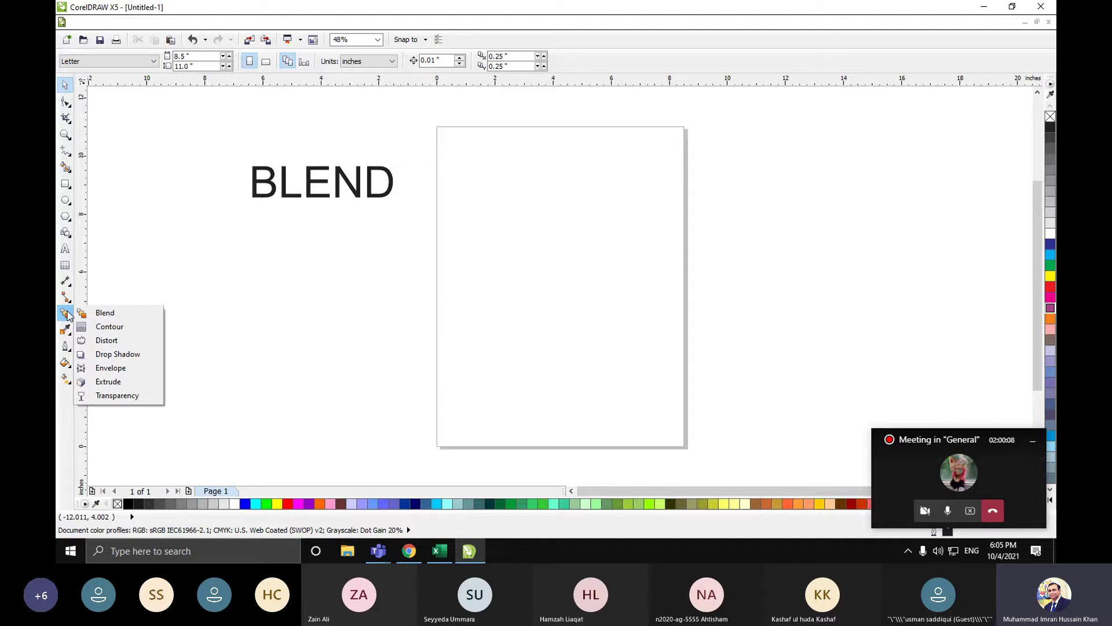
click(86, 313)
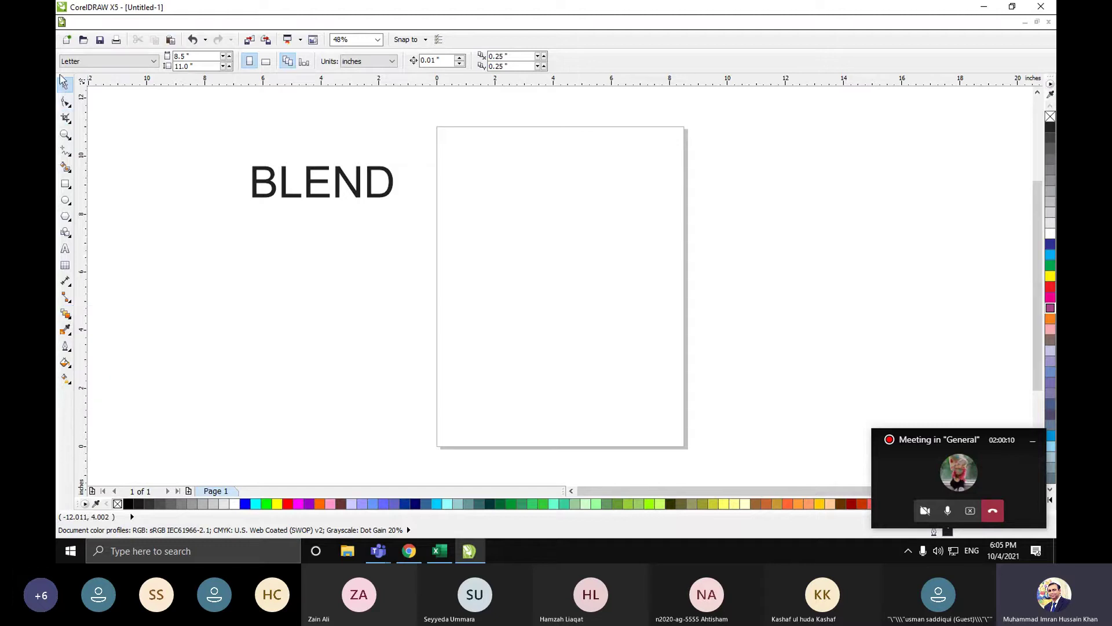
- Draw a circle about 2.8 inches across in the upper part of the page and place an overlapping copy to its right
click(69, 204)
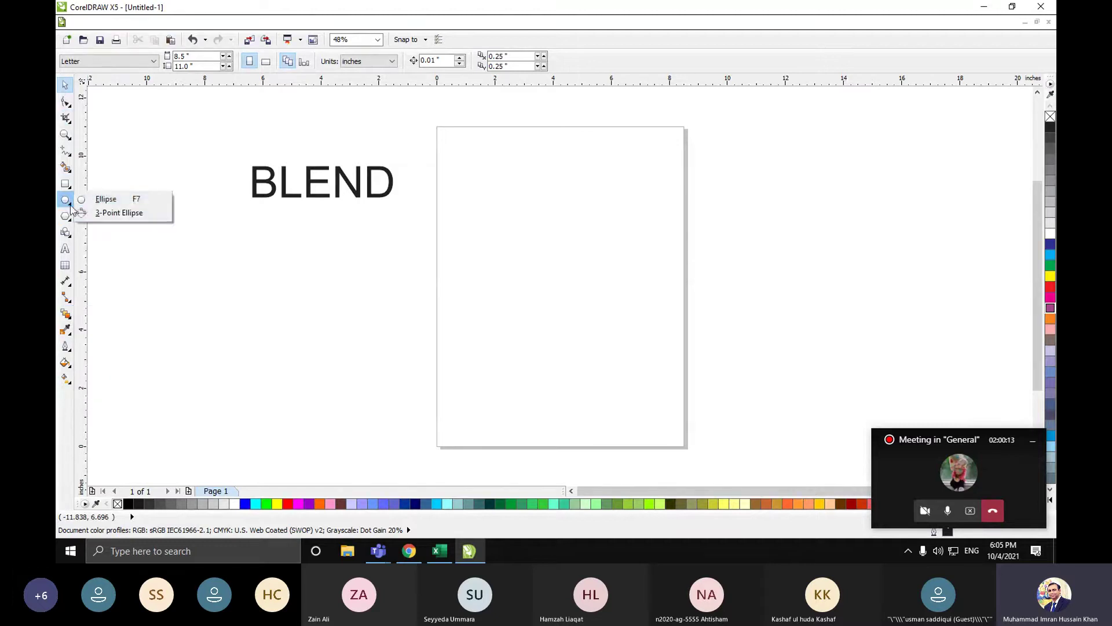
click(105, 199)
drag(500, 175, 606, 228)
key(space)
- Intersect the two overlapping circles and delete both originals, keeping only the leaf-shaped overlap
drag(450, 148, 707, 287)
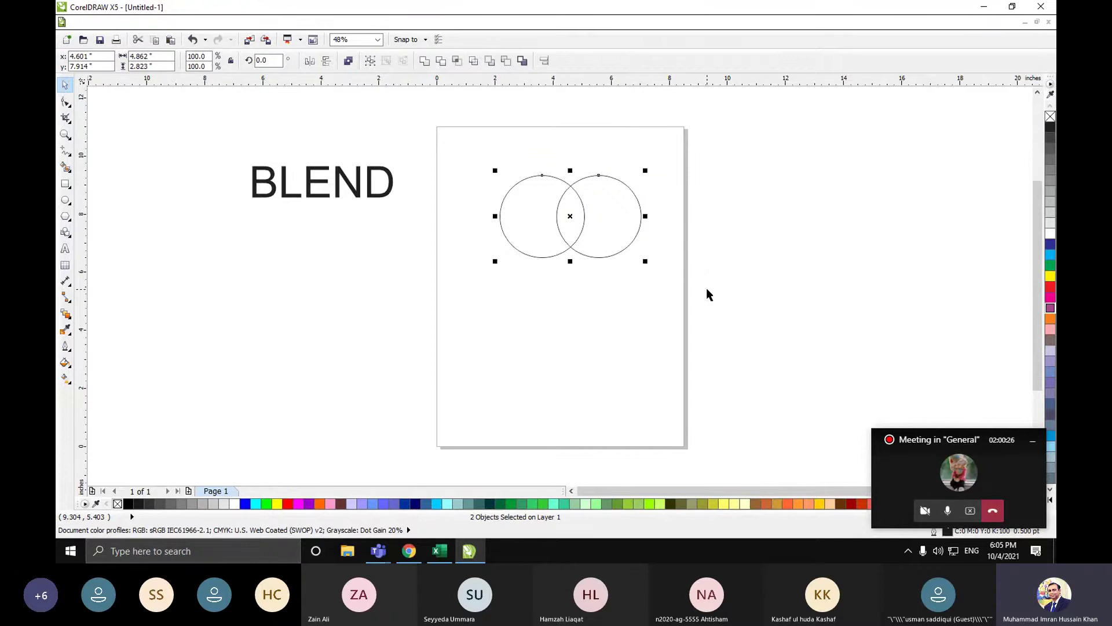
click(457, 61)
click(635, 194)
key(Delete)
click(533, 204)
key(Delete)
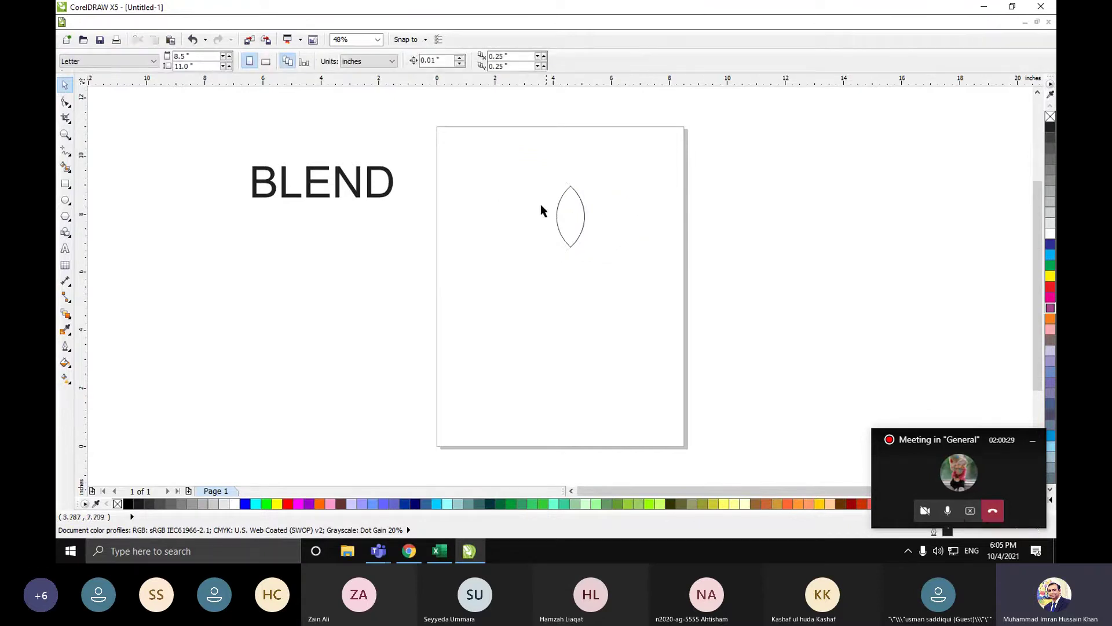
- Move the leaf shape to the left and rotate it about 47.5° around its bottom tip
click(576, 223)
drag(576, 223, 503, 223)
scroll(503, 223, up, 2)
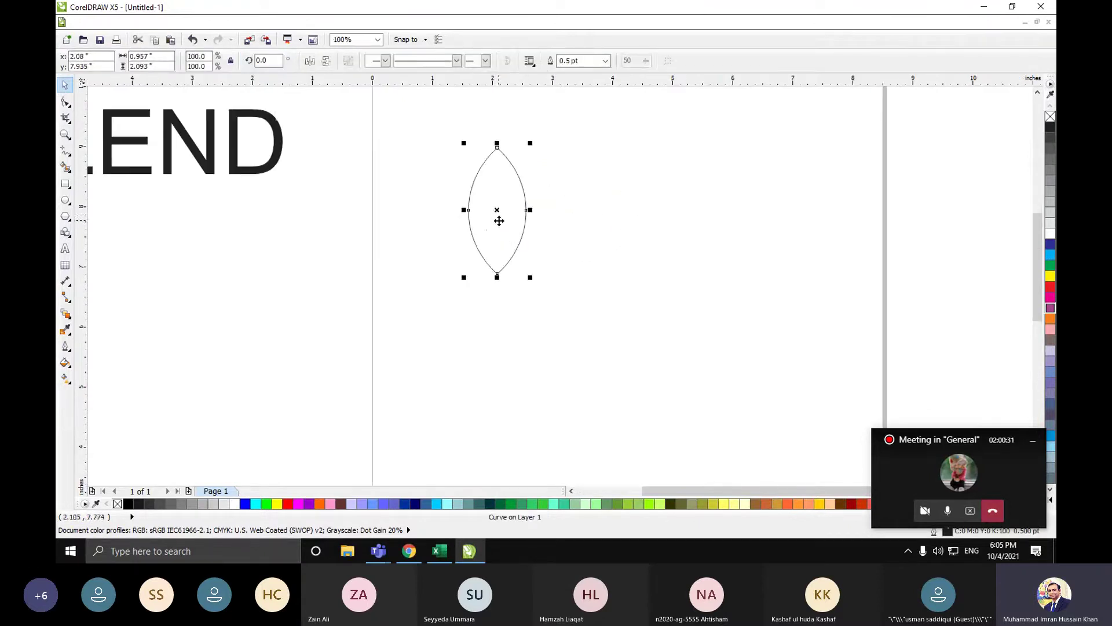
click(502, 209)
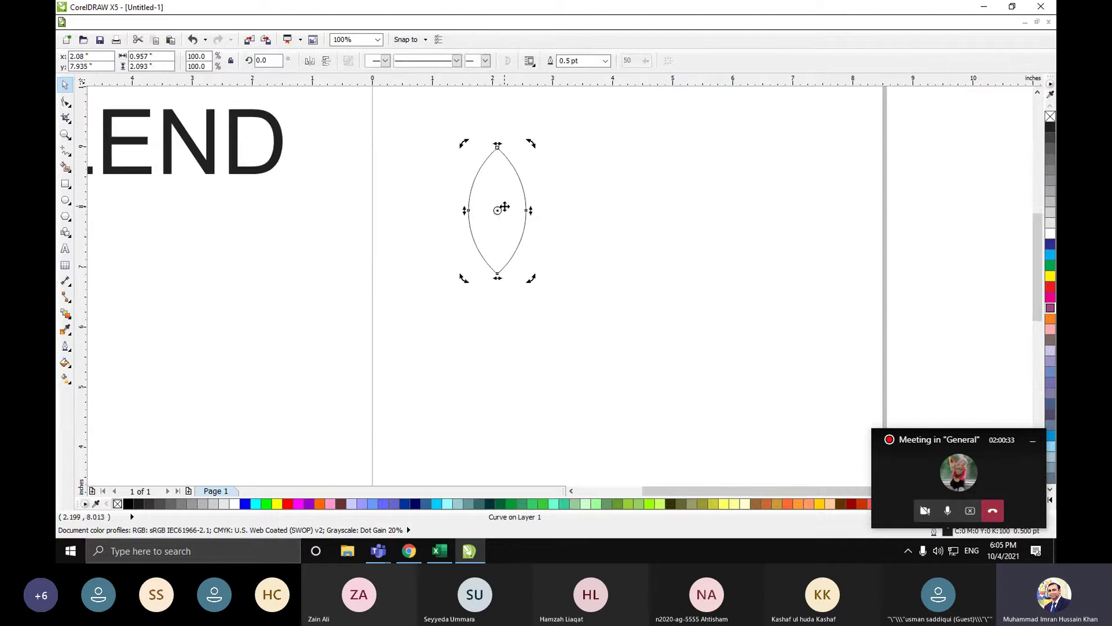
drag(497, 211, 497, 274)
drag(498, 146, 412, 195)
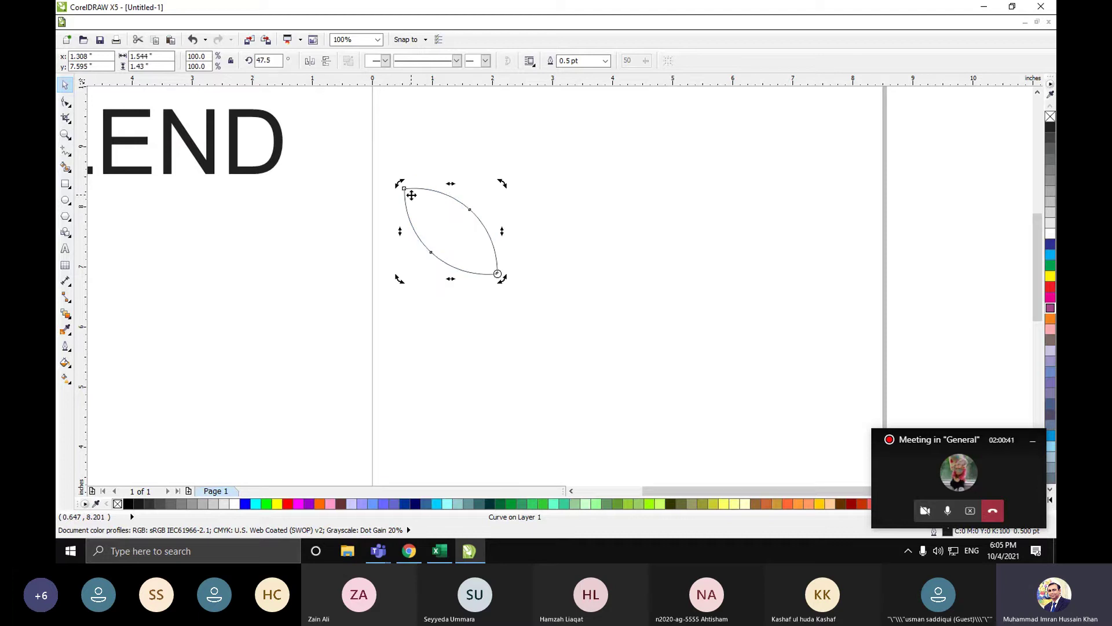
click(470, 228)
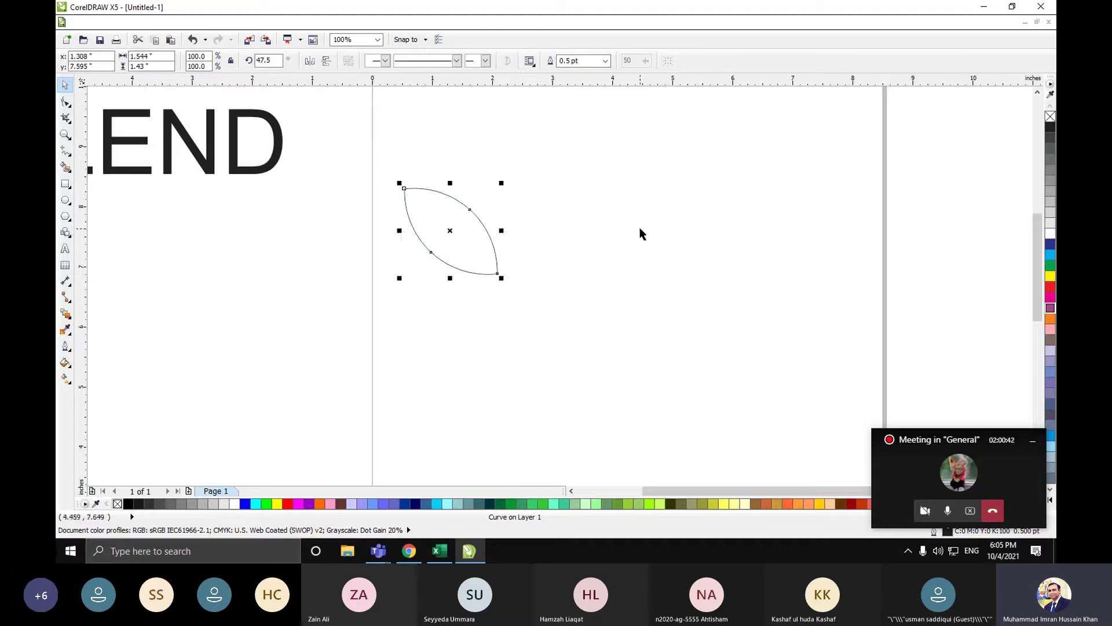
- Set the horizontal and vertical duplicate distances to 0 inches
click(640, 232)
drag(513, 57, 447, 60)
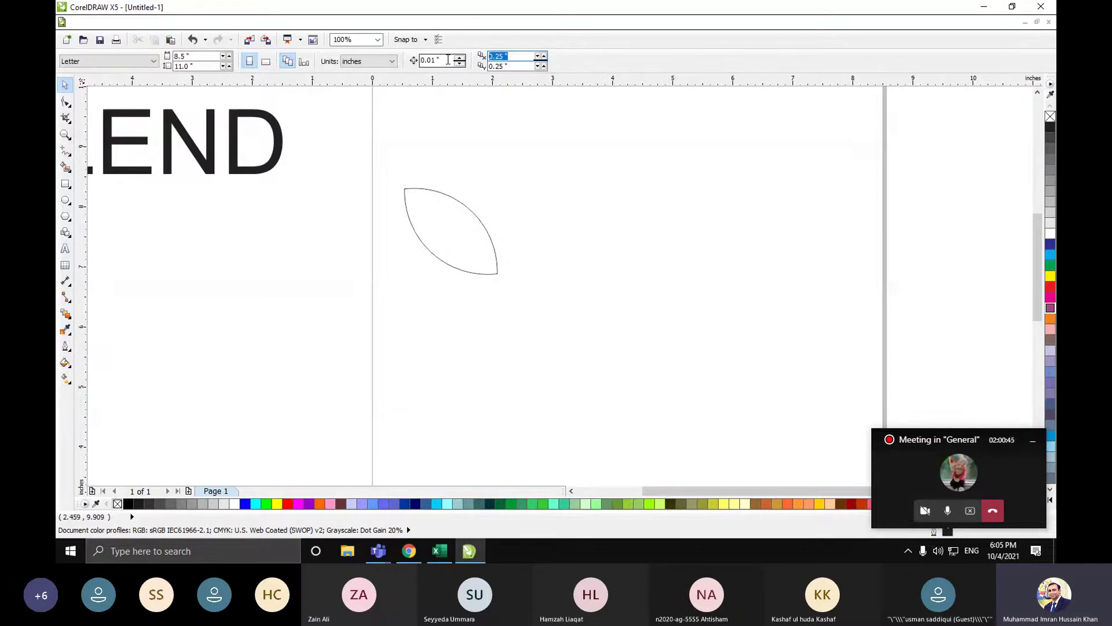
text(0)
key(Tab)
text(0)
key(Return)
- Duplicate the leaf in place and set the copy's rotation angle to -45°
click(443, 259)
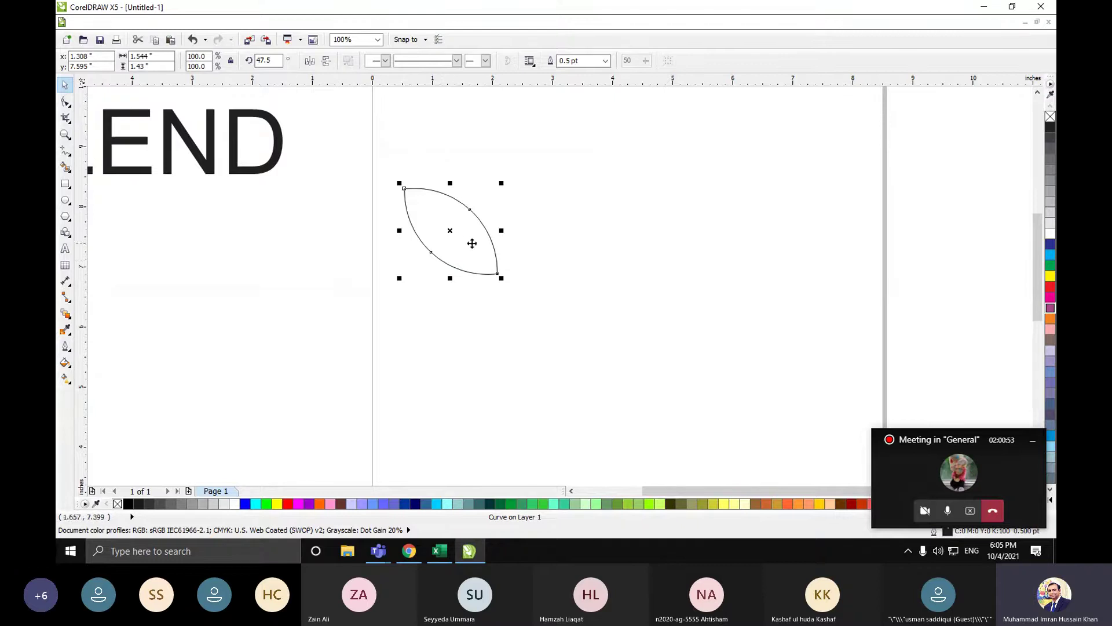
double_click(268, 60)
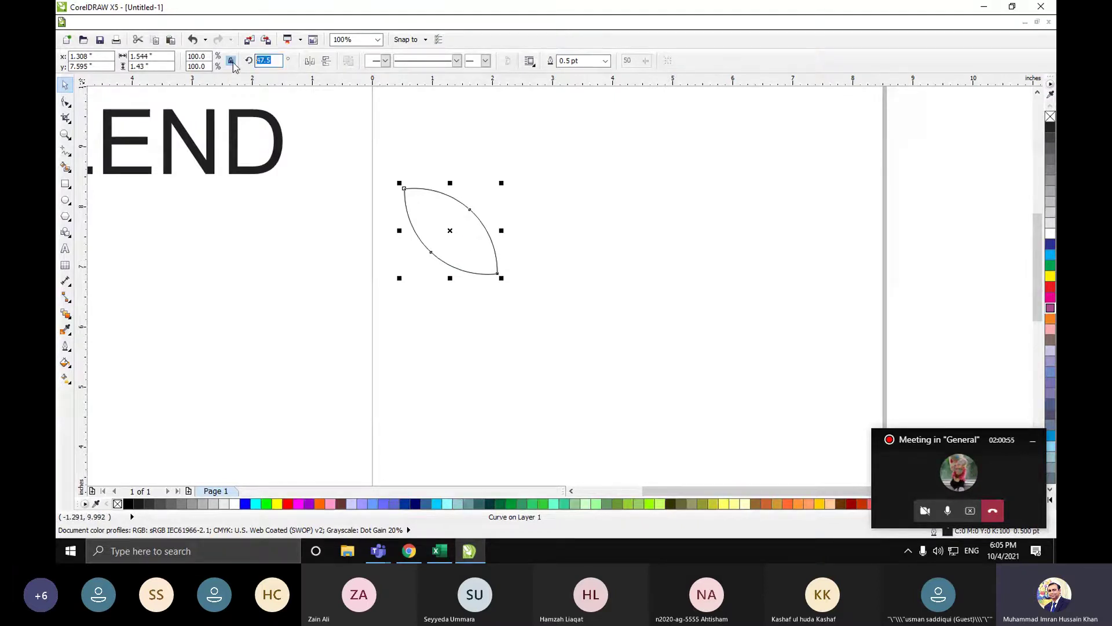
text(-45)
key(Return)
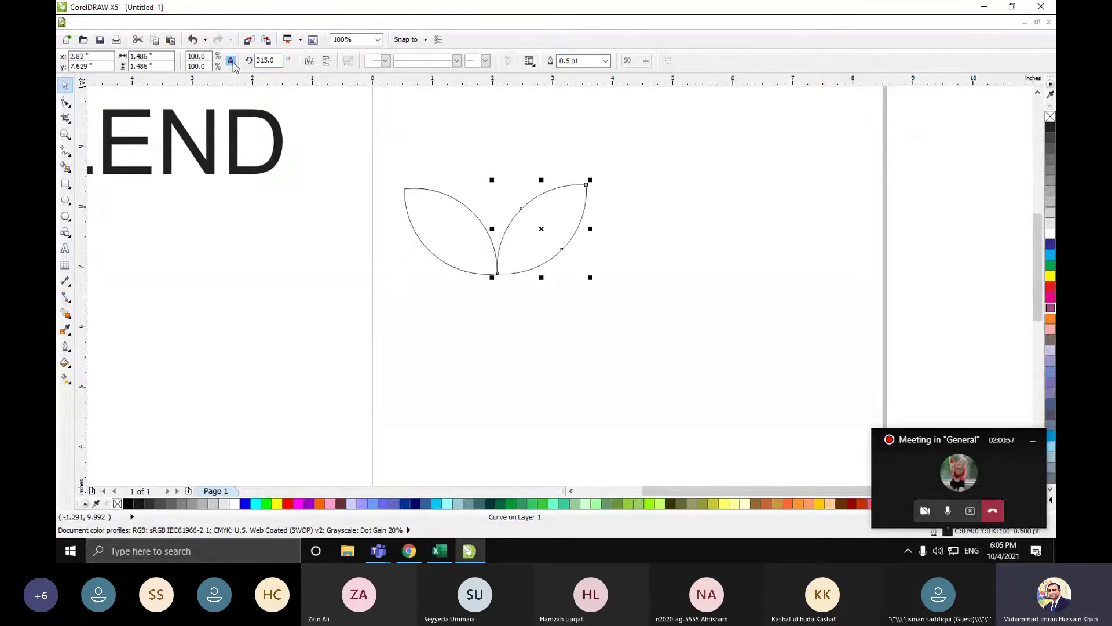
- Set the left leaf's rotation angle to 45°
click(455, 256)
double_click(270, 61)
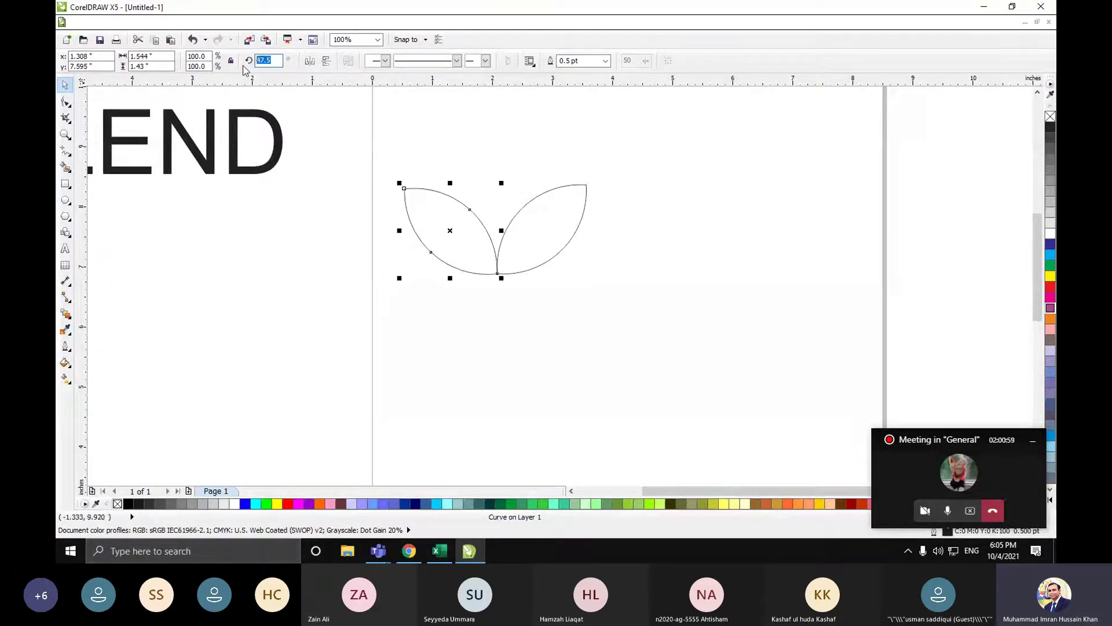
text(45)
key(Return)
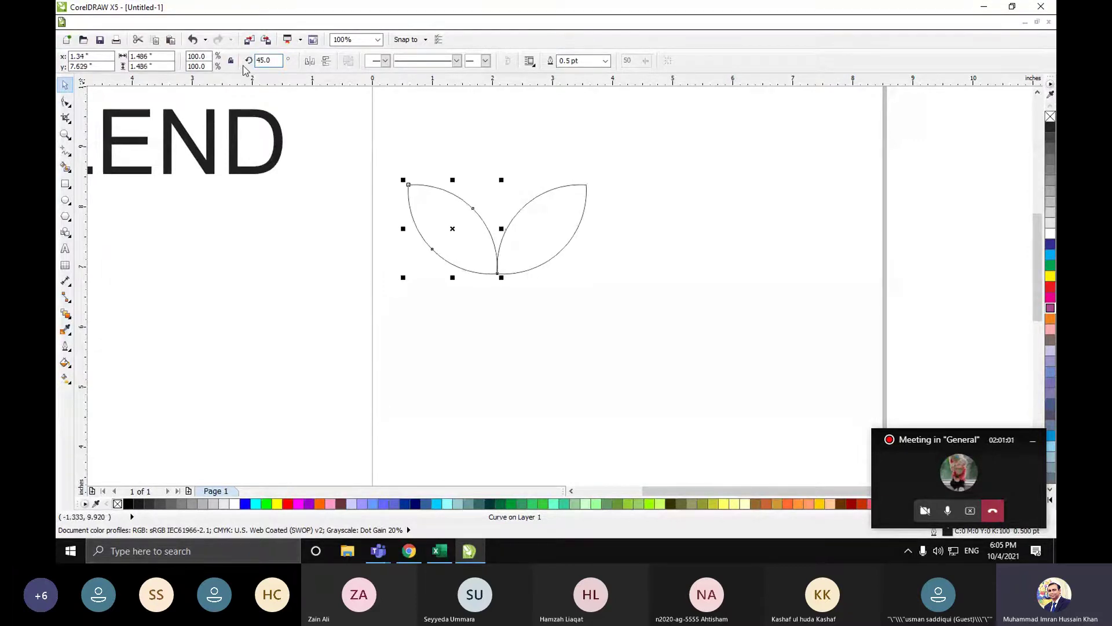
- Nudge the right leaf 0.05 inches to the right
click(550, 214)
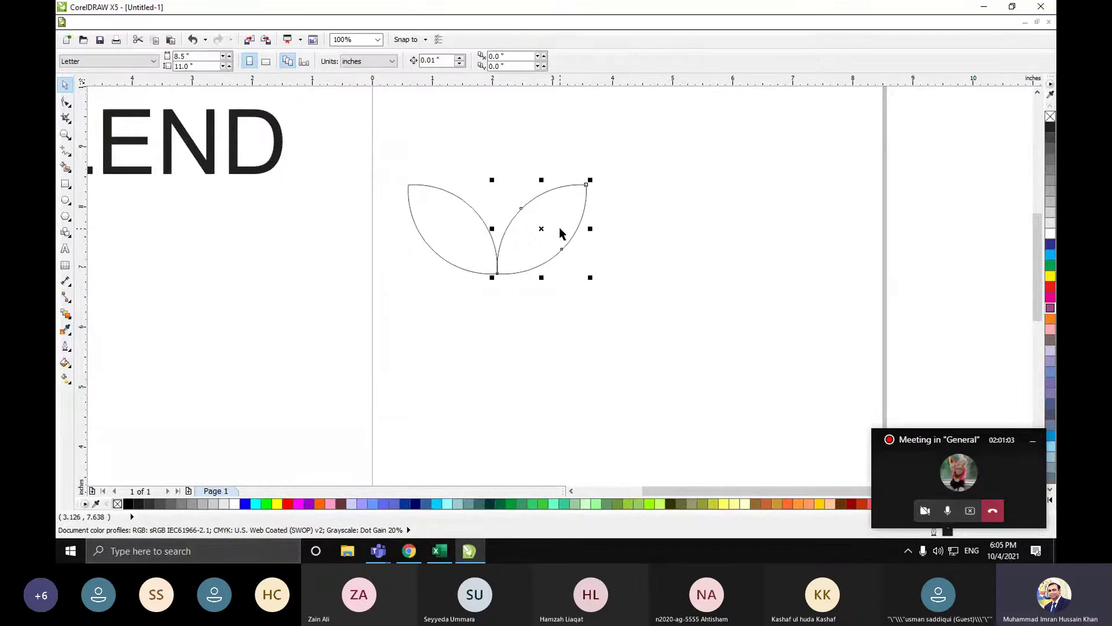
key(Right)
key(Right)
key(Right)
key(Right)
key(Right)
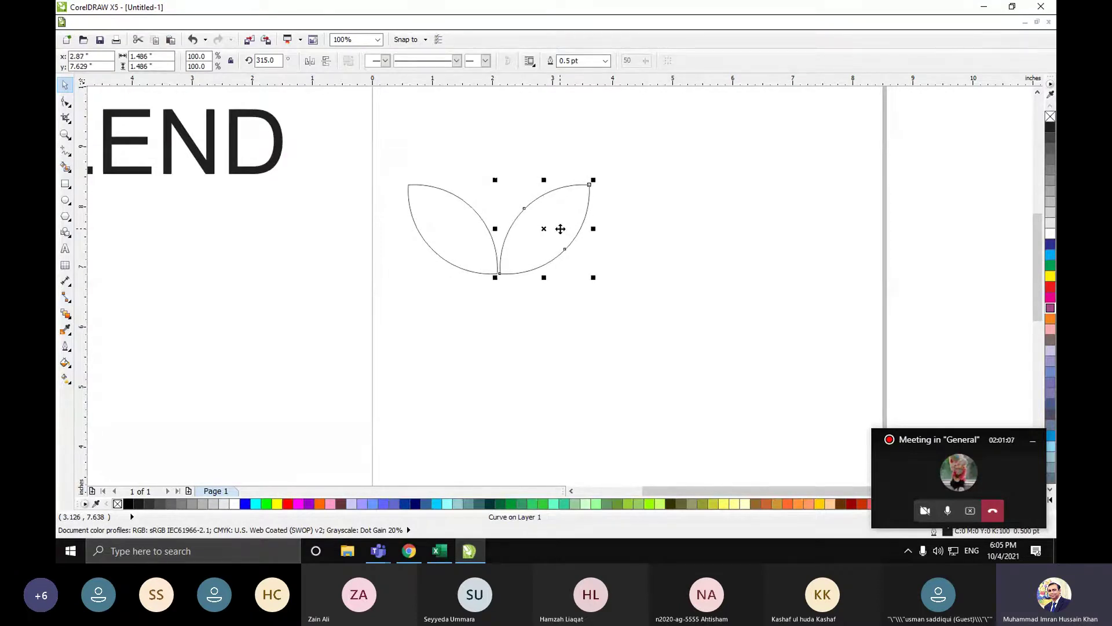
- Select both leaves and move them together about 1 inch right and 0.46 inches up on the page
scroll(468, 339, up, 1)
scroll(574, 231, down, 2)
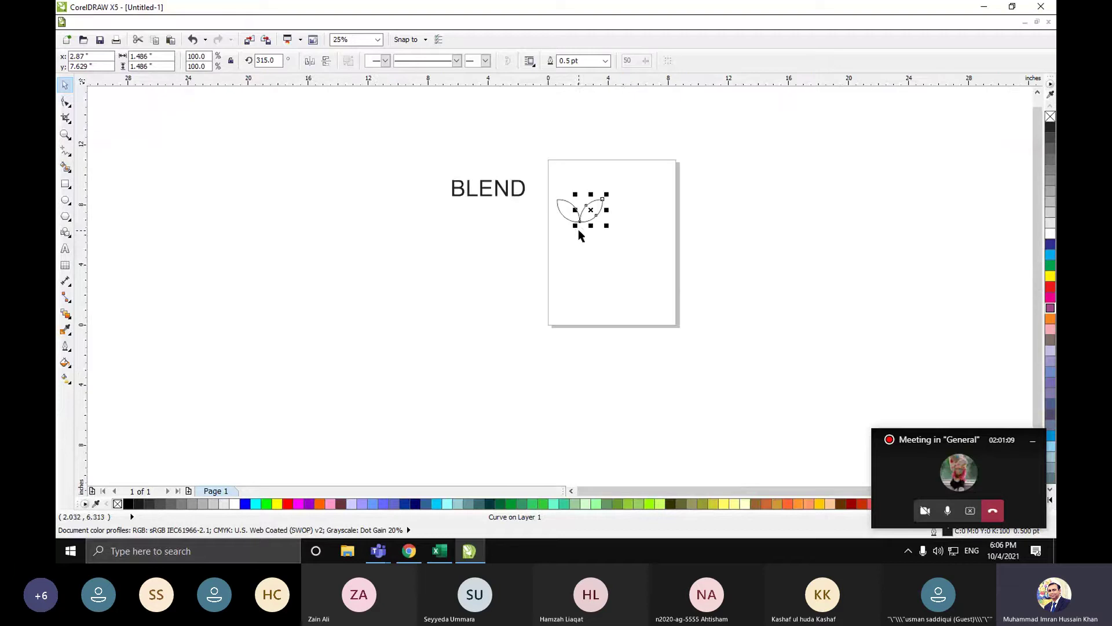
click(618, 242)
drag(539, 182, 649, 258)
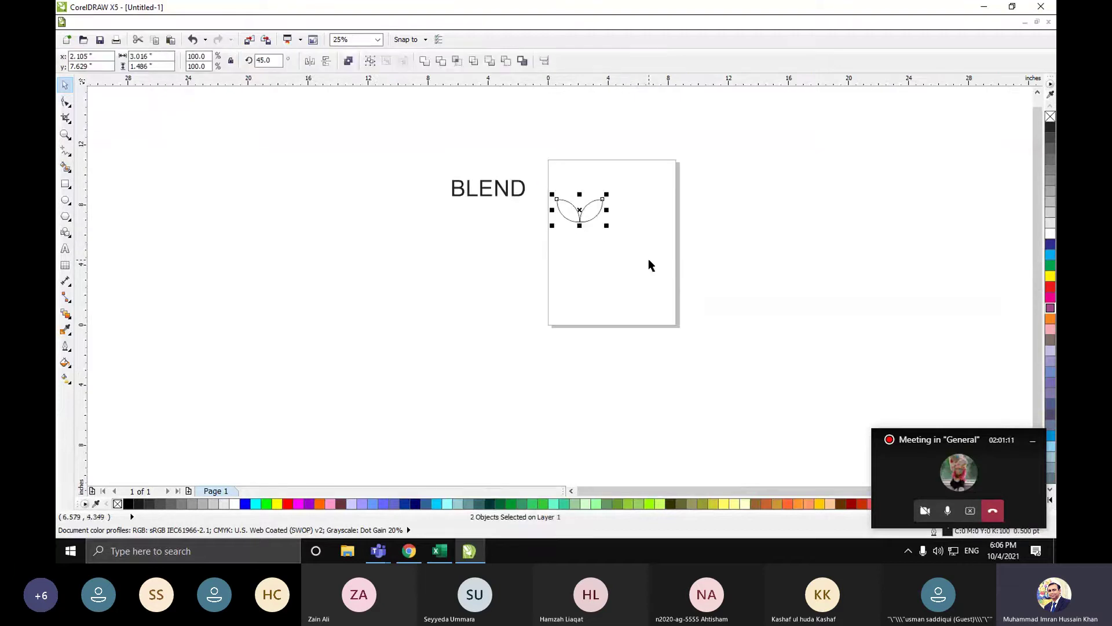
scroll(633, 231, up, 1)
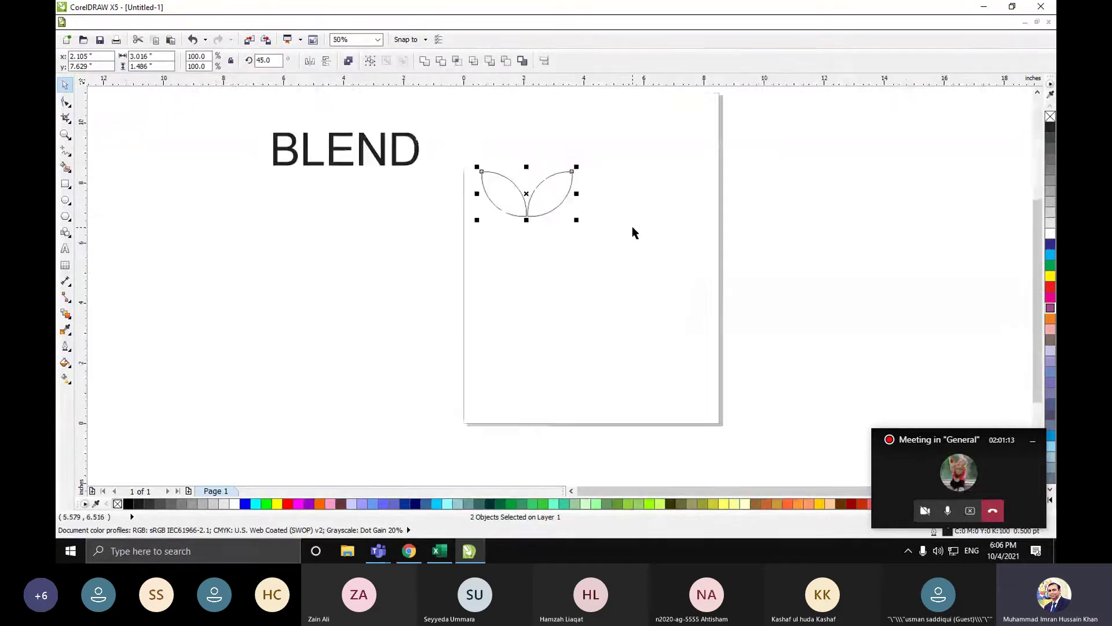
drag(562, 196, 593, 180)
click(495, 143)
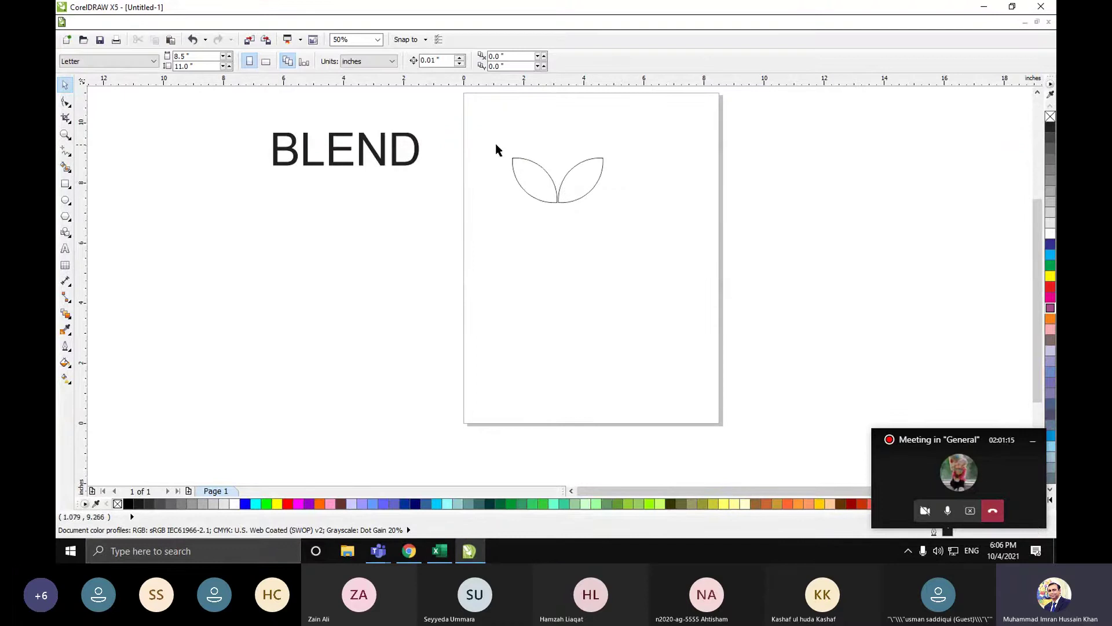
- Group the two leaves into a single object
drag(524, 169, 628, 216)
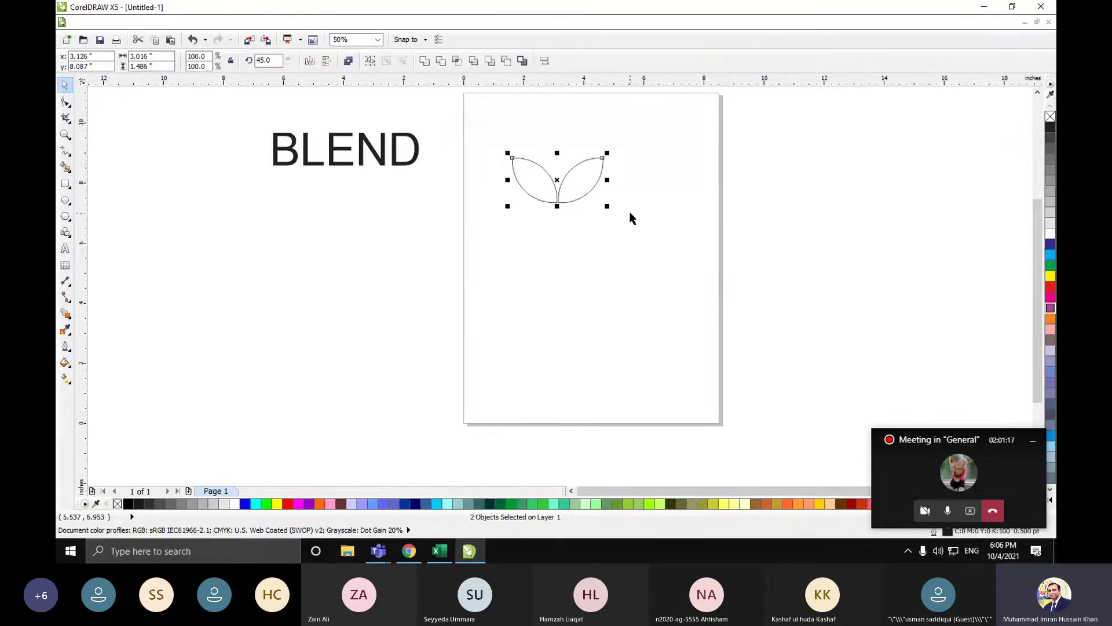
scroll(631, 217, up, 1)
scroll(632, 218, down, 1)
click(1037, 93)
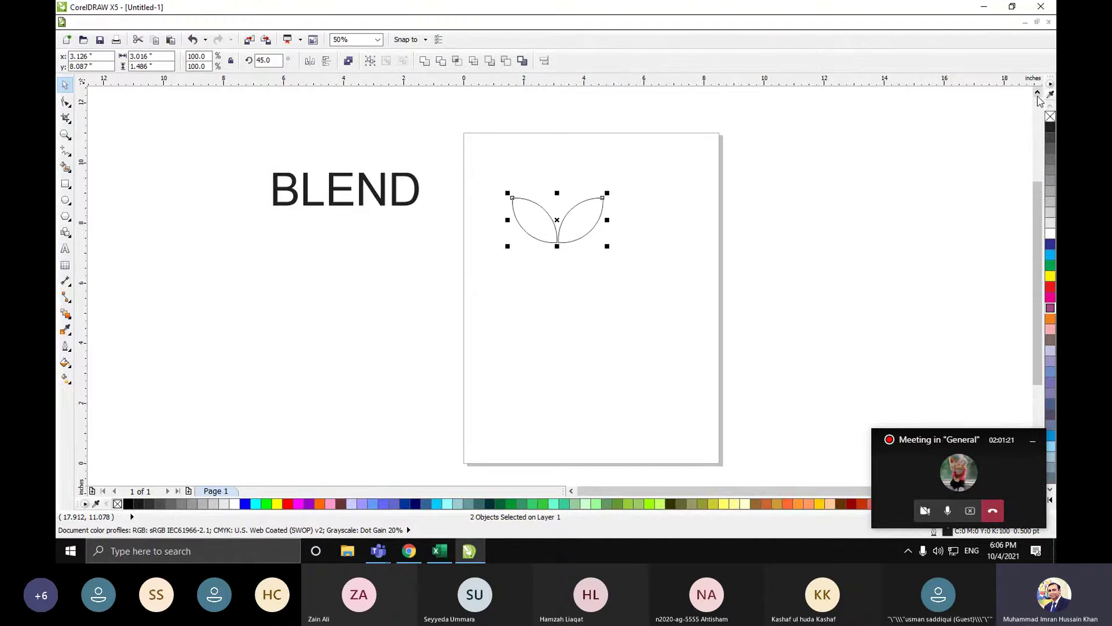
key(ctrl+g)
click(663, 288)
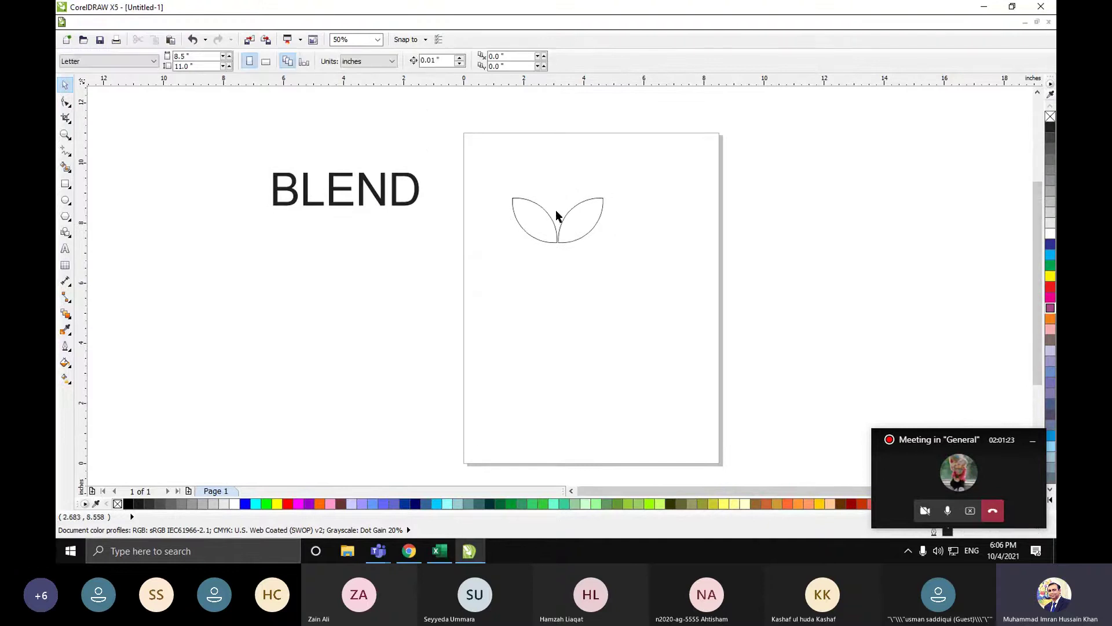
- Scale the leaf group down proportionally about its centre to about 1.57 inches wide
click(570, 224)
drag(605, 193, 584, 205)
click(657, 231)
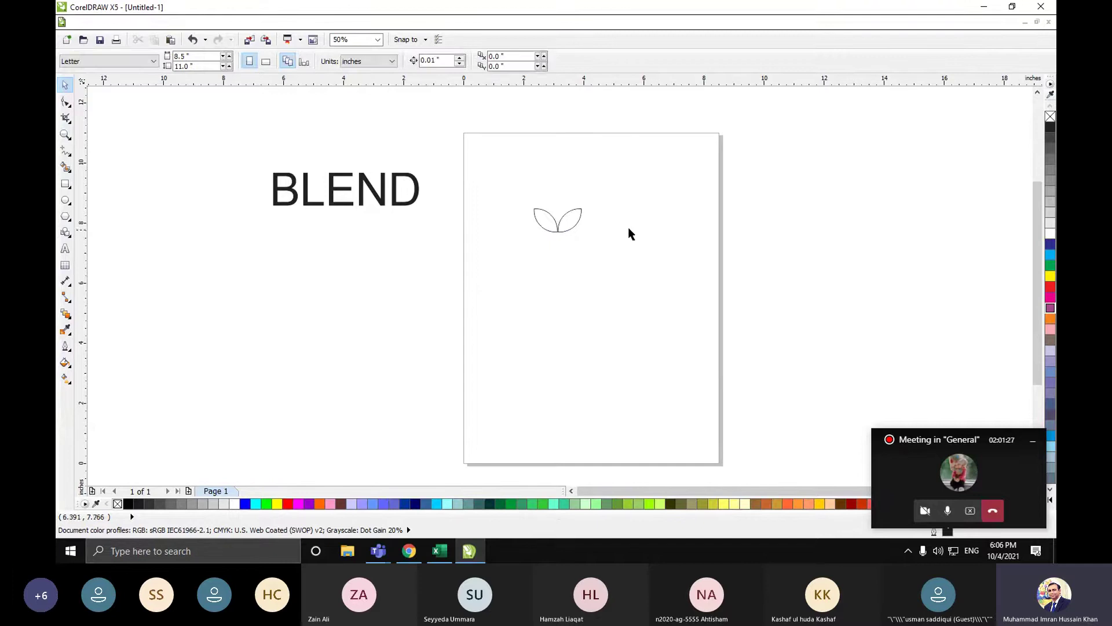
- Fill the leaf group with green and remove its outline
click(566, 227)
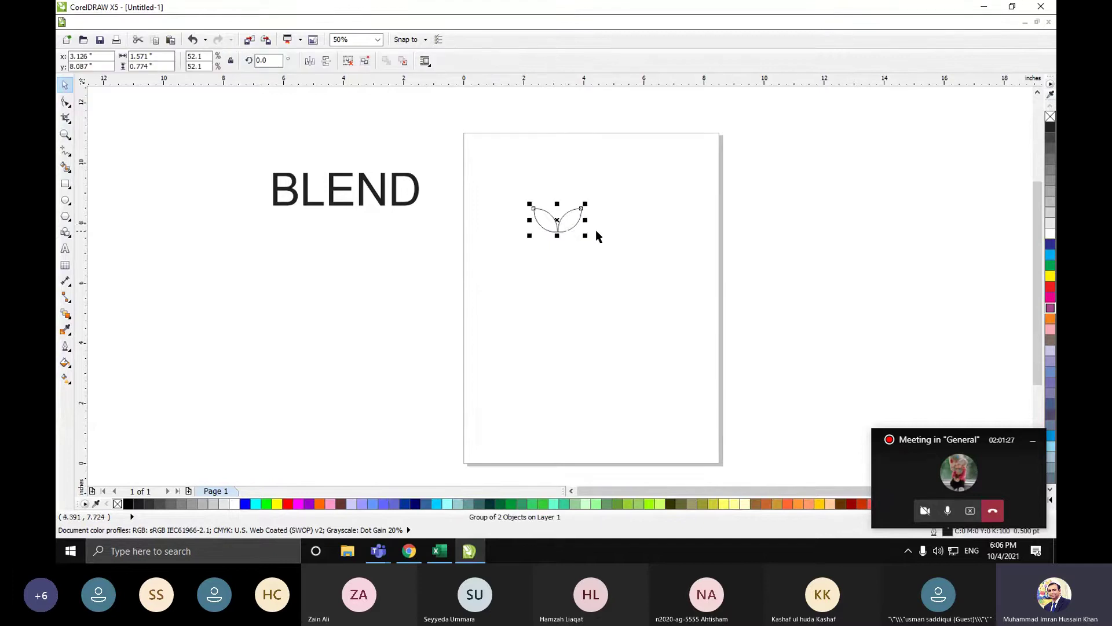
click(1051, 319)
click(1051, 266)
click(721, 243)
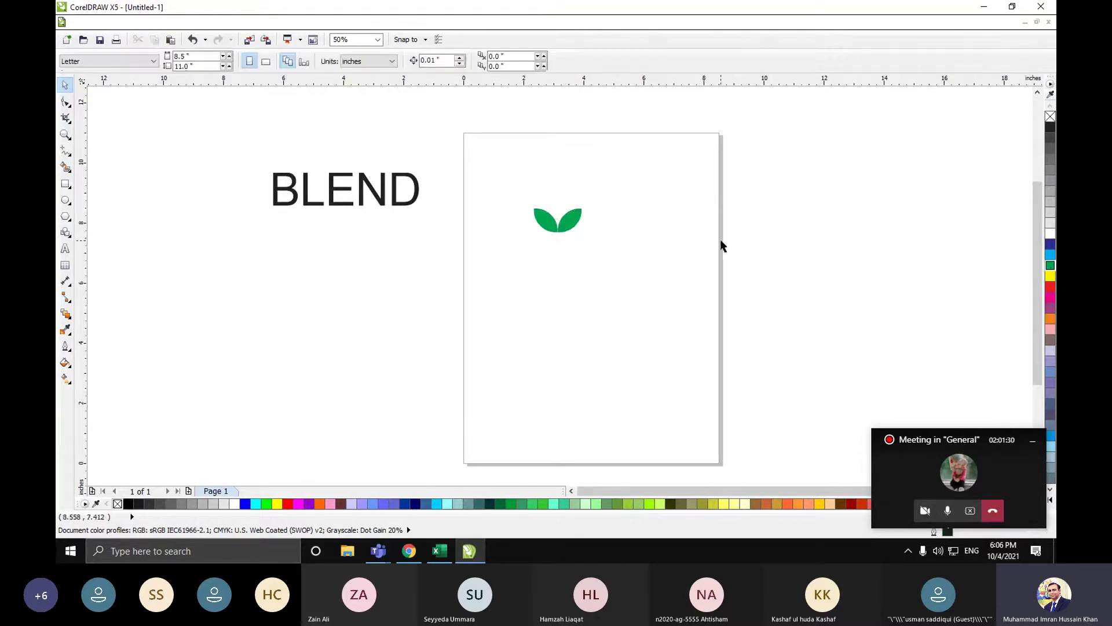
- Move the leaf group closer to the page's left edge and shrink it to about 1.36 inches wide
drag(570, 218, 546, 233)
scroll(569, 247, up, 1)
scroll(541, 223, down, 1)
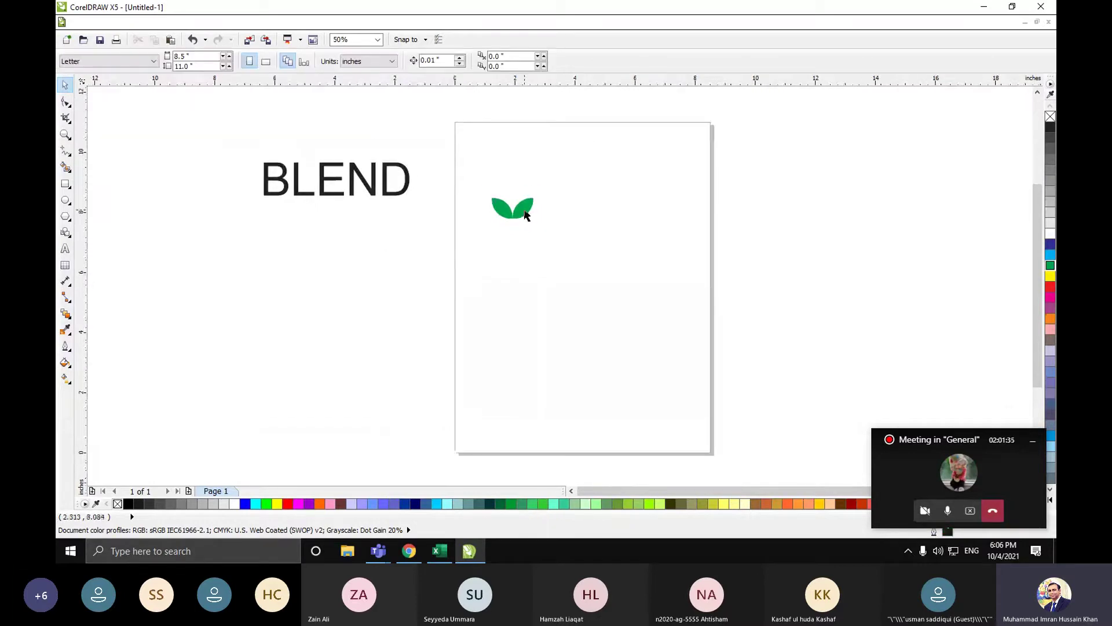
- Duplicate the leaf group about 3.7 inches below the original and align the two groups on their vertical centreline
drag(524, 208, 553, 333)
key(ctrl+z)
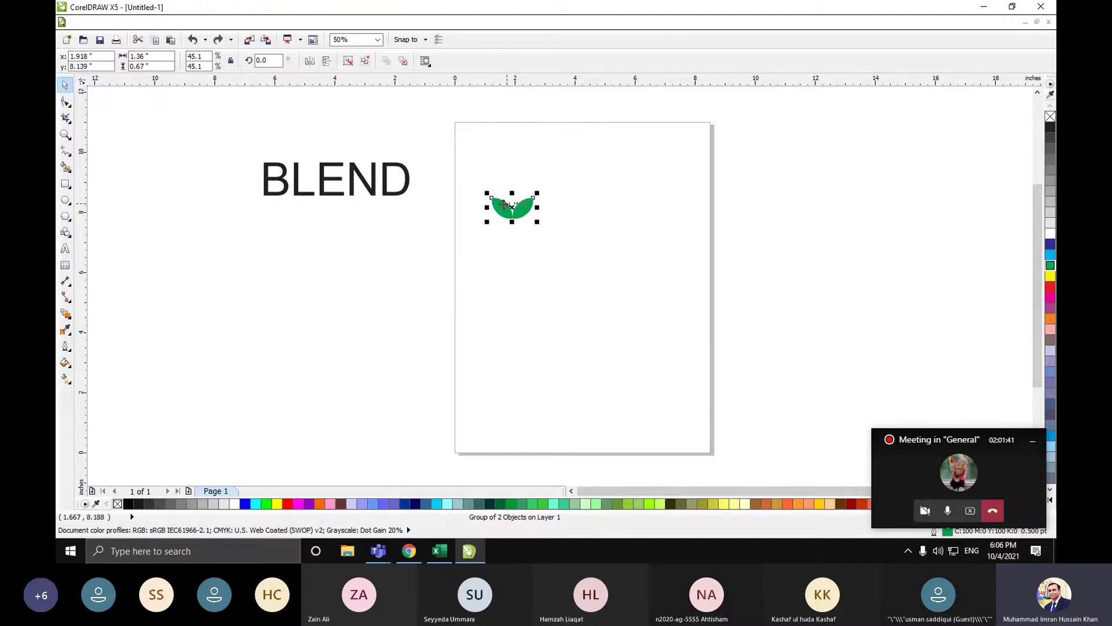
drag(515, 207, 523, 318)
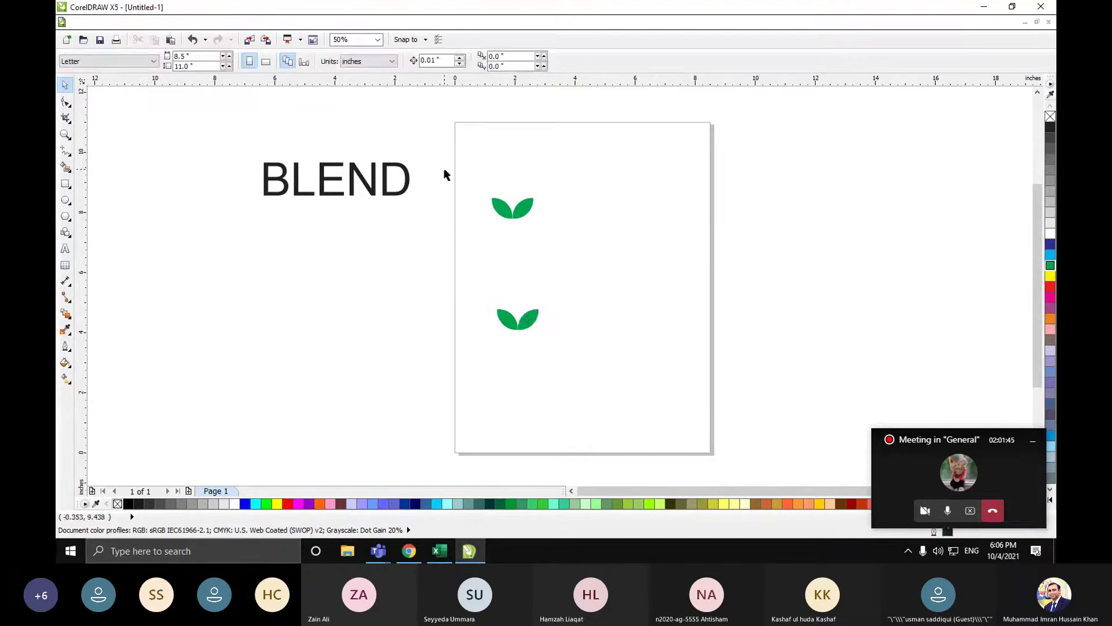
drag(446, 174, 595, 397)
- Scale the lower leaf group down proportionally about its centre to a little over half its size
click(513, 320)
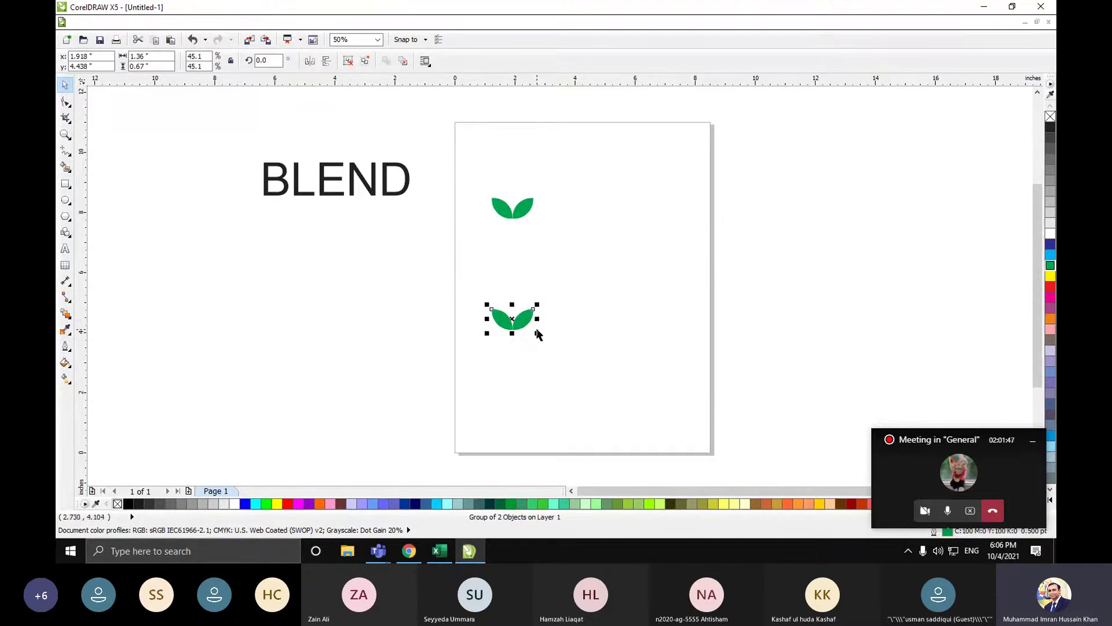
drag(537, 333, 530, 329)
click(572, 311)
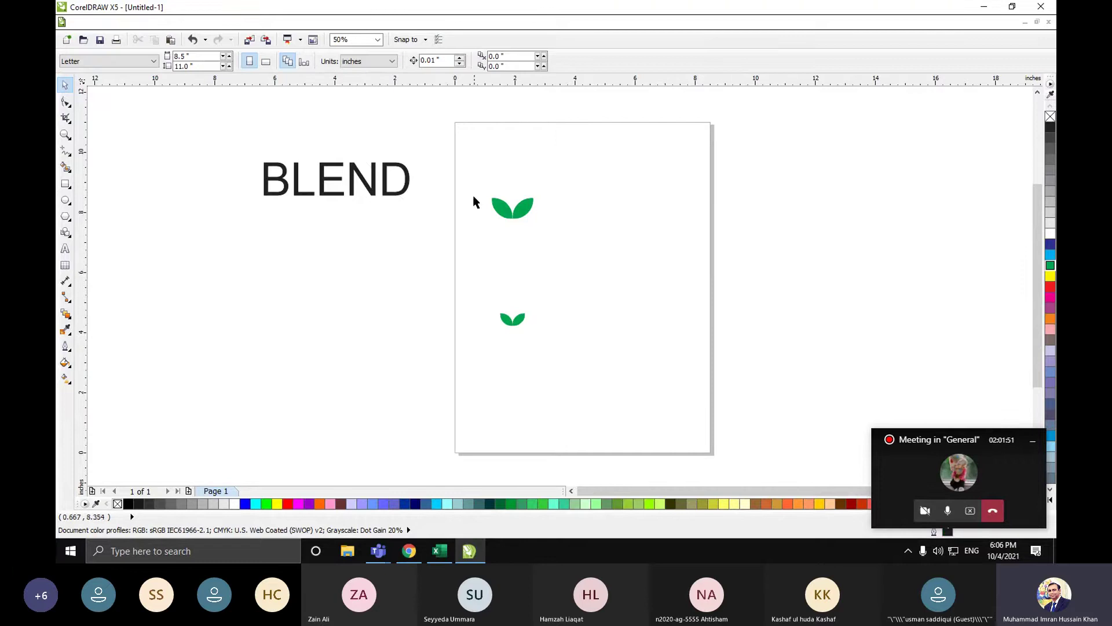
drag(473, 195, 591, 373)
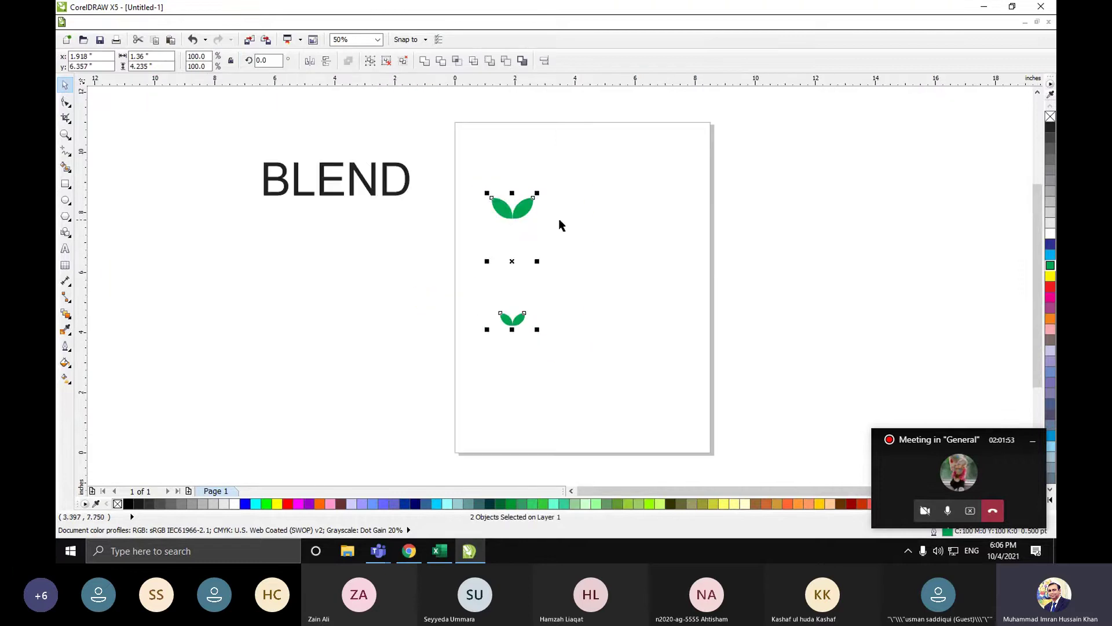
click(582, 233)
click(532, 204)
click(579, 259)
drag(454, 166, 607, 352)
click(620, 345)
drag(477, 176, 593, 362)
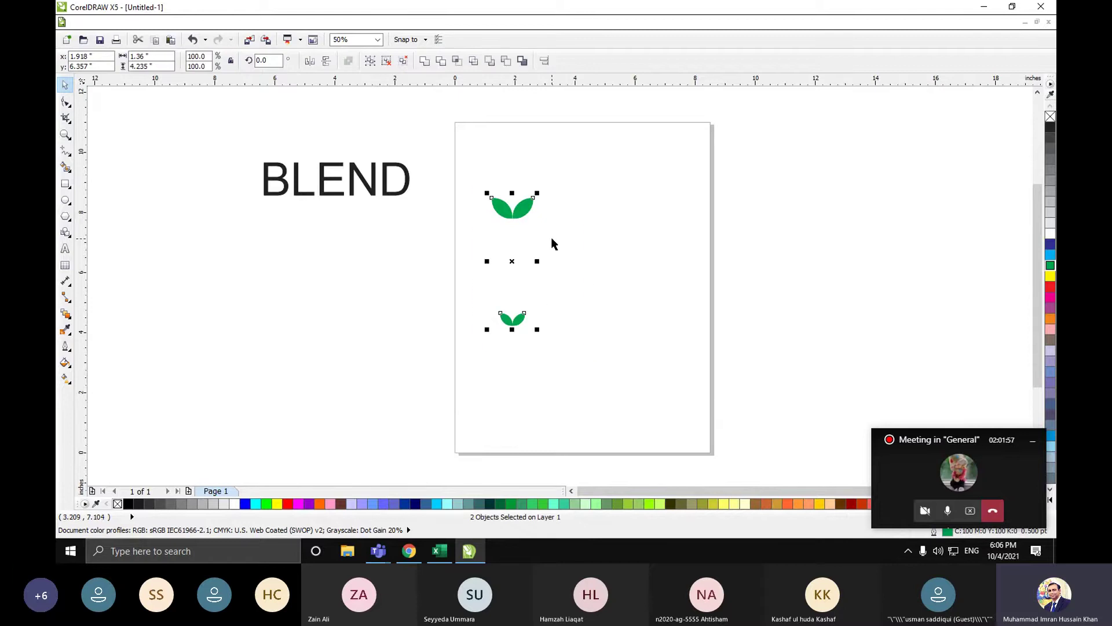
click(360, 284)
- Blend the upper leaf group into the smaller lower one and set the number of blend steps to 5
click(65, 313)
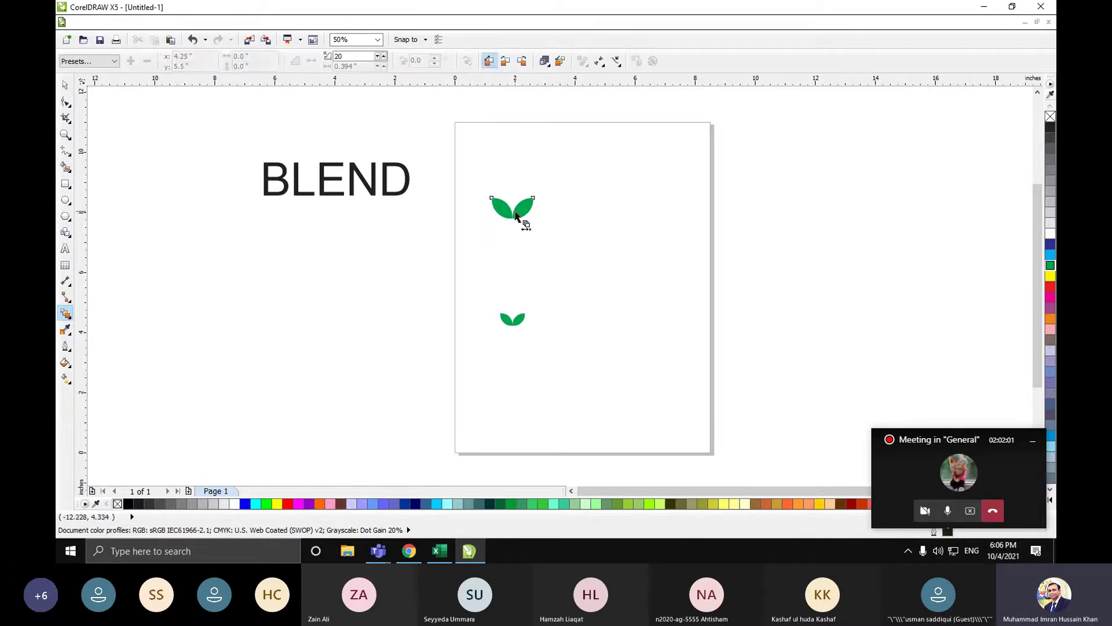
drag(520, 223, 514, 318)
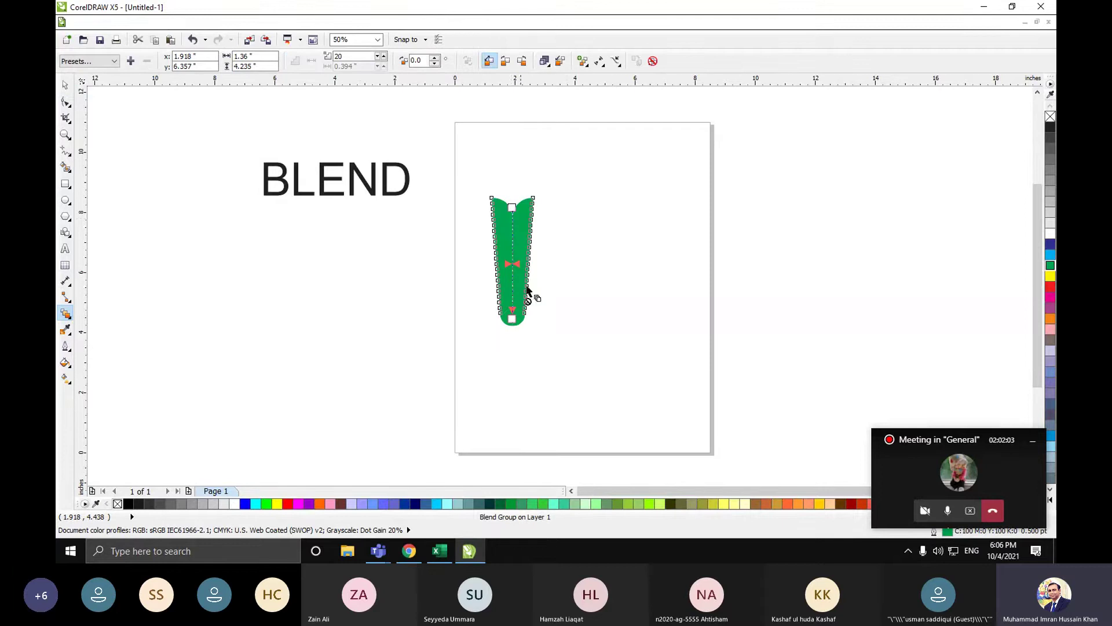
double_click(360, 57)
text(4.23)
text(5)
key(Return)
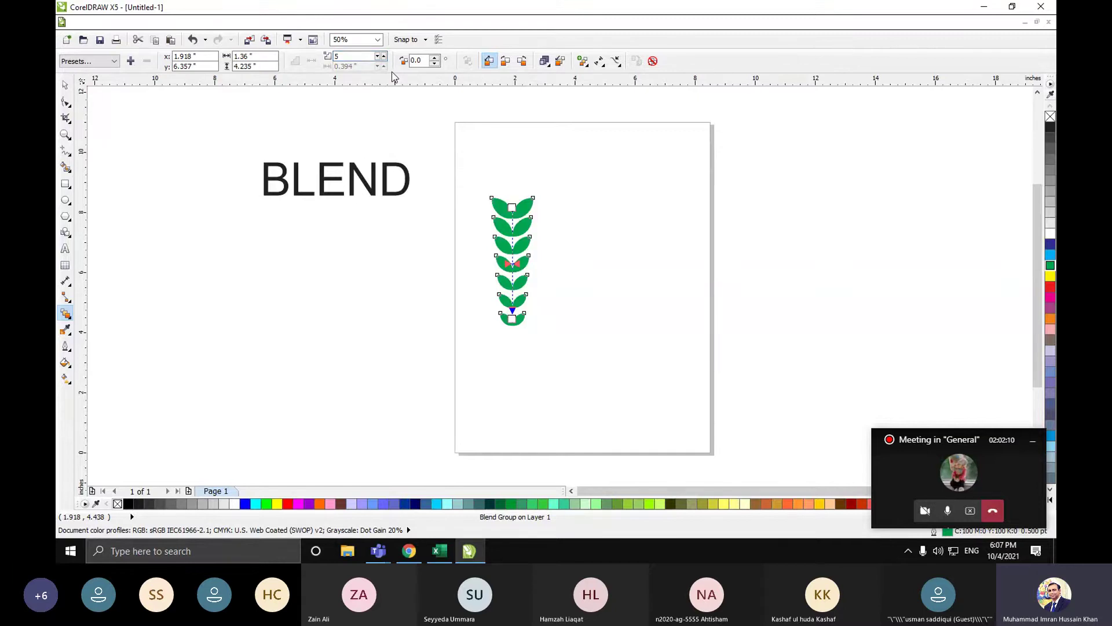
- Select the leaf blend, reduce its steps to 3 and restore them to 5
click(65, 87)
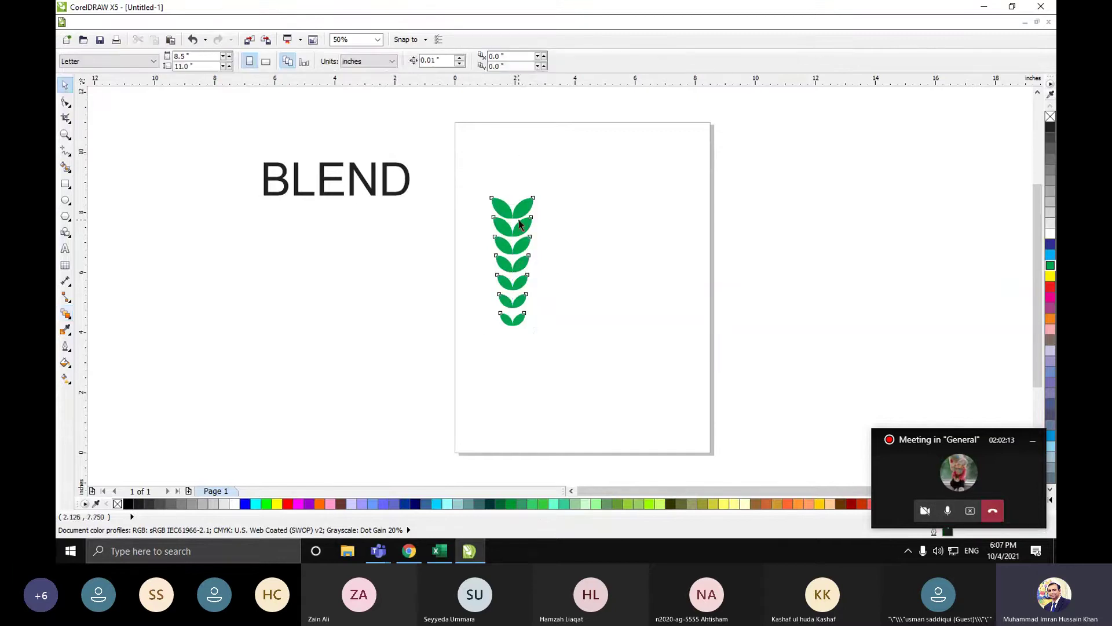
click(512, 241)
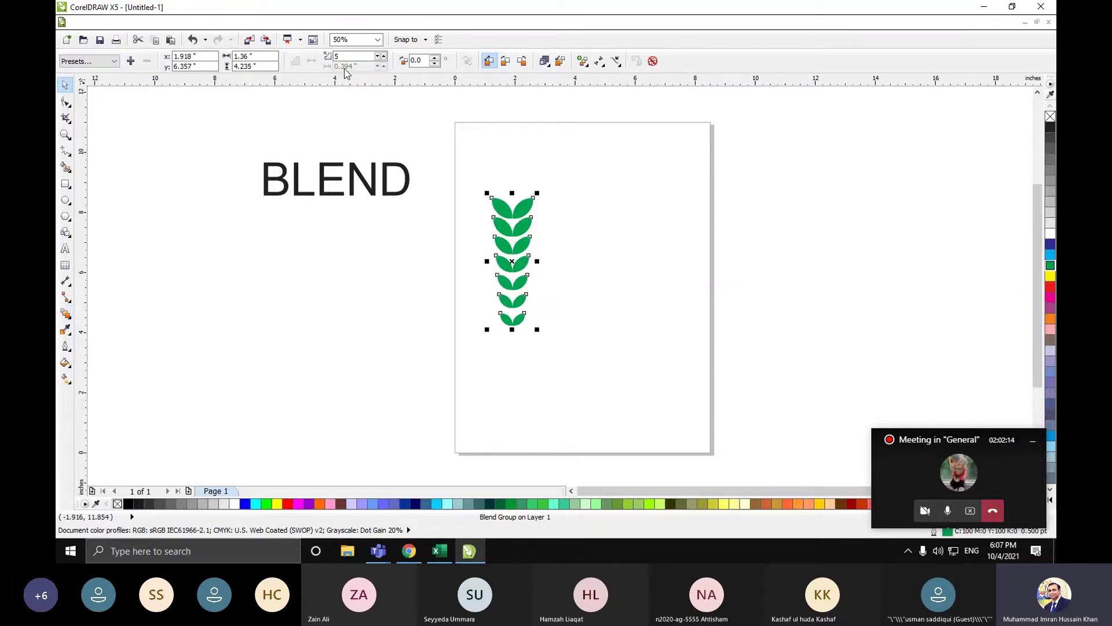
click(383, 60)
click(383, 60)
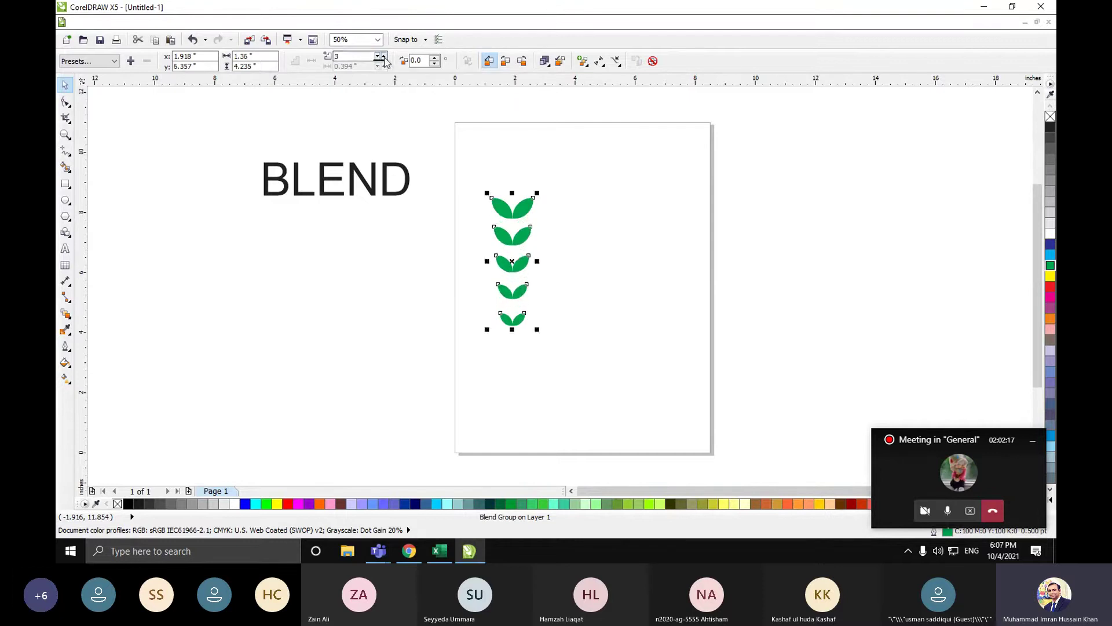
click(383, 58)
click(383, 58)
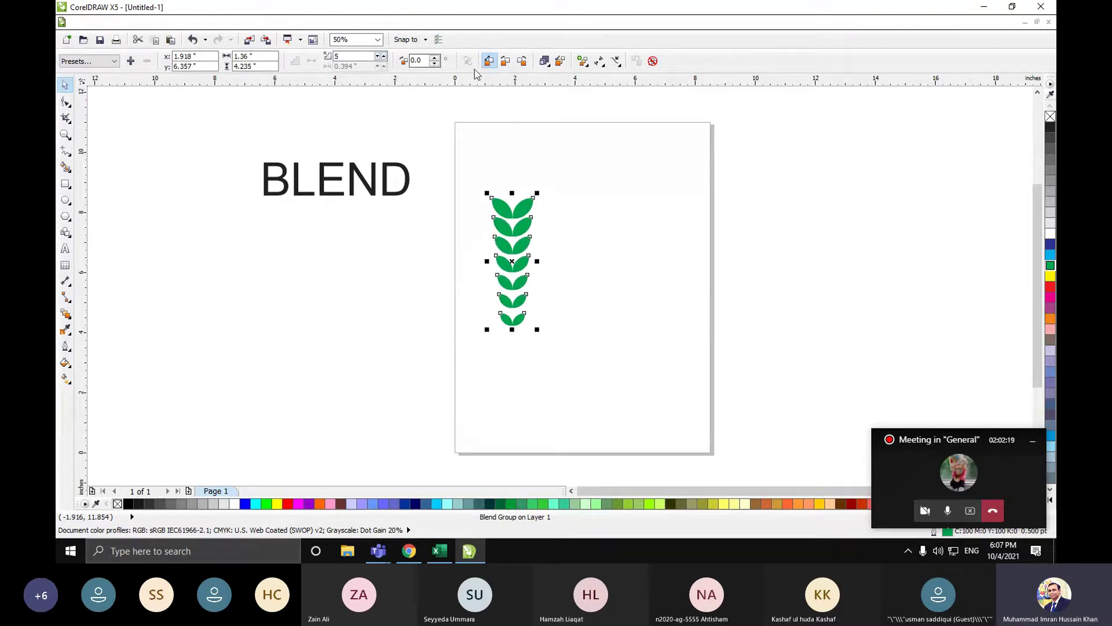
- Try a blend direction of 10° on the leaf blend and reset the angle to 0°
click(432, 59)
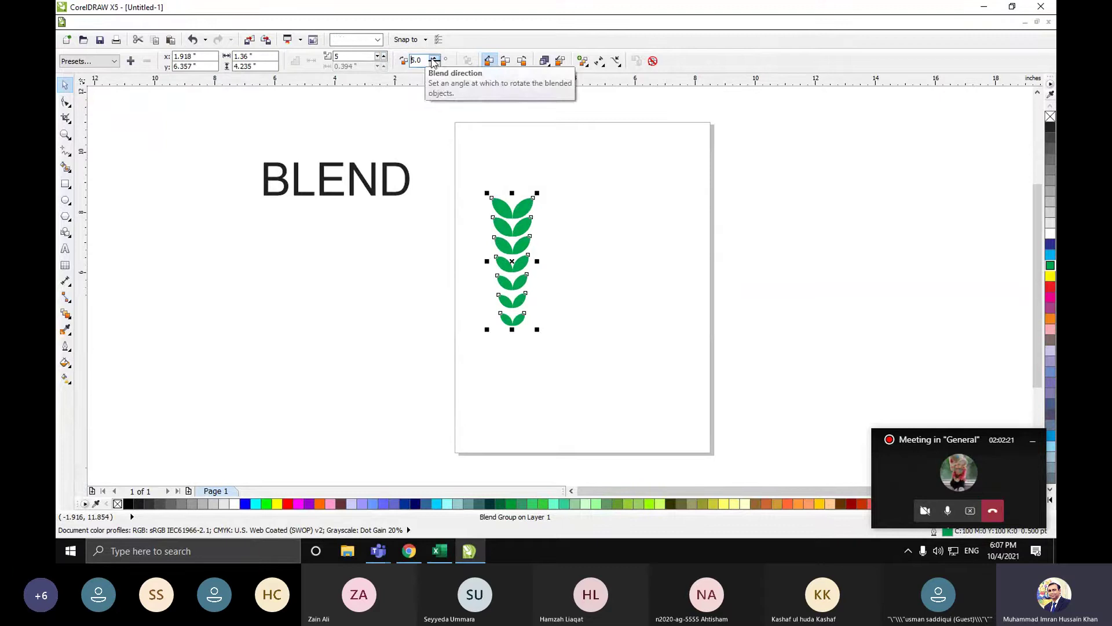
click(434, 59)
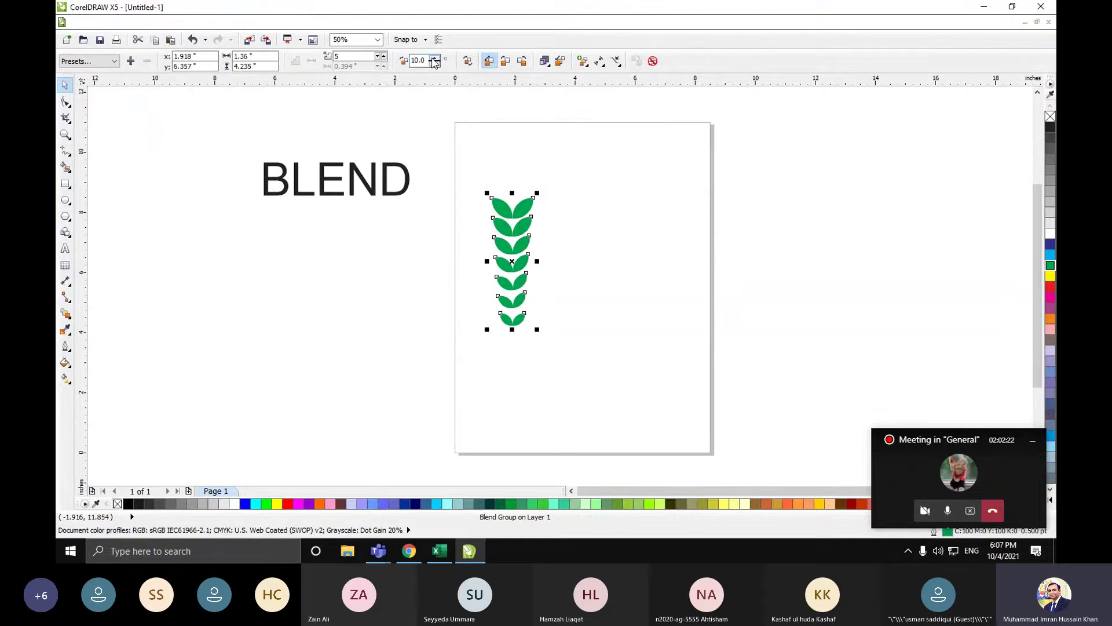
click(435, 63)
click(434, 63)
click(435, 63)
click(435, 63)
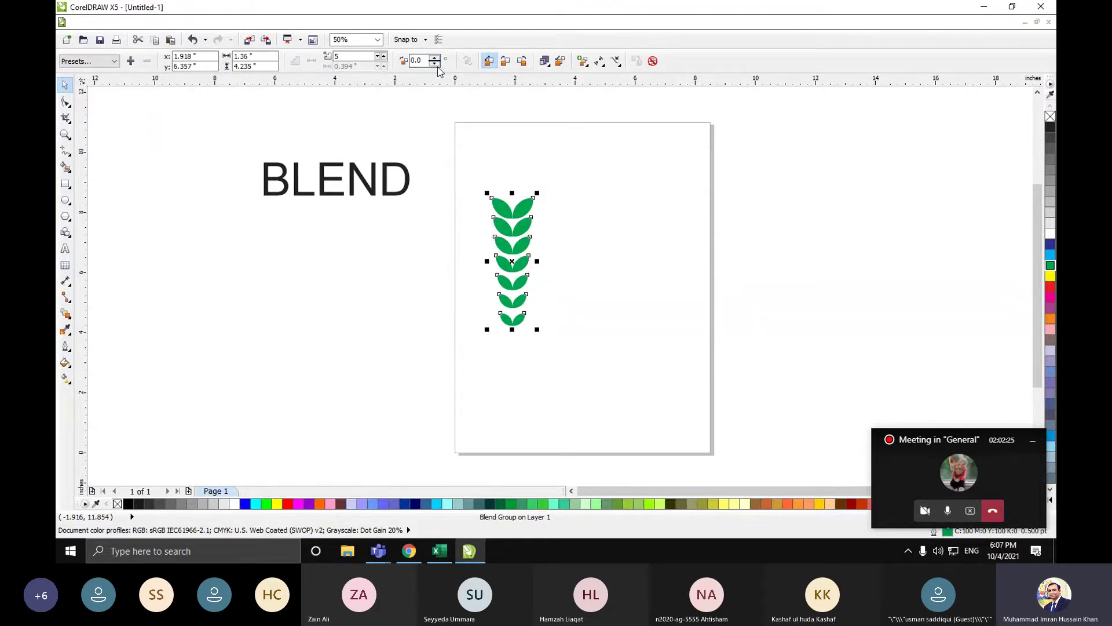
- Move the leaf blend off the page to the area below the BLEND text
click(633, 267)
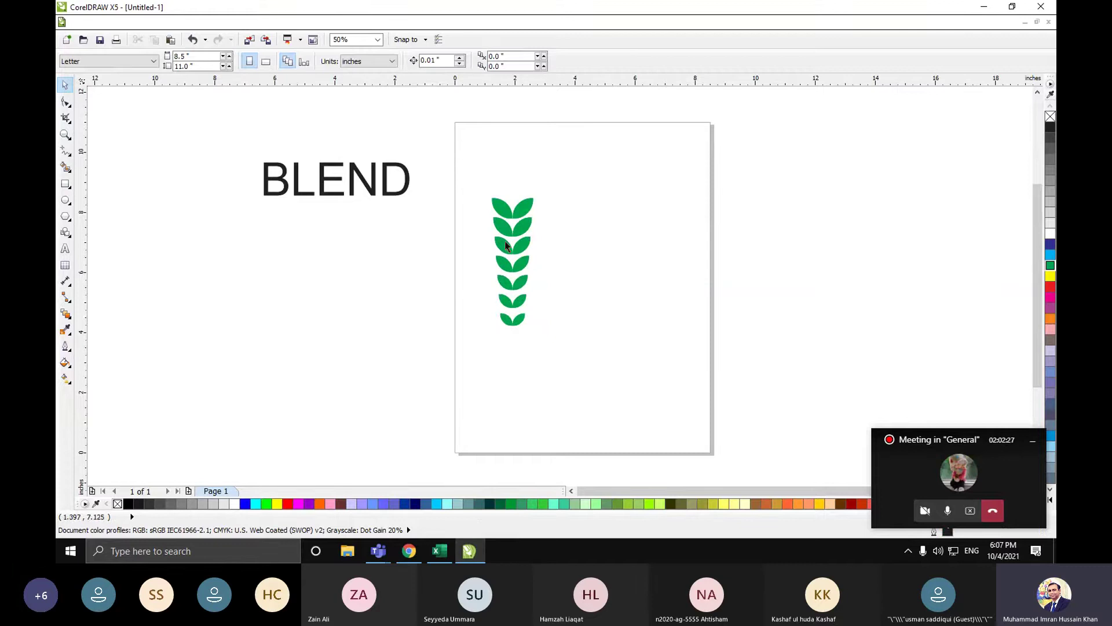
drag(508, 249, 412, 288)
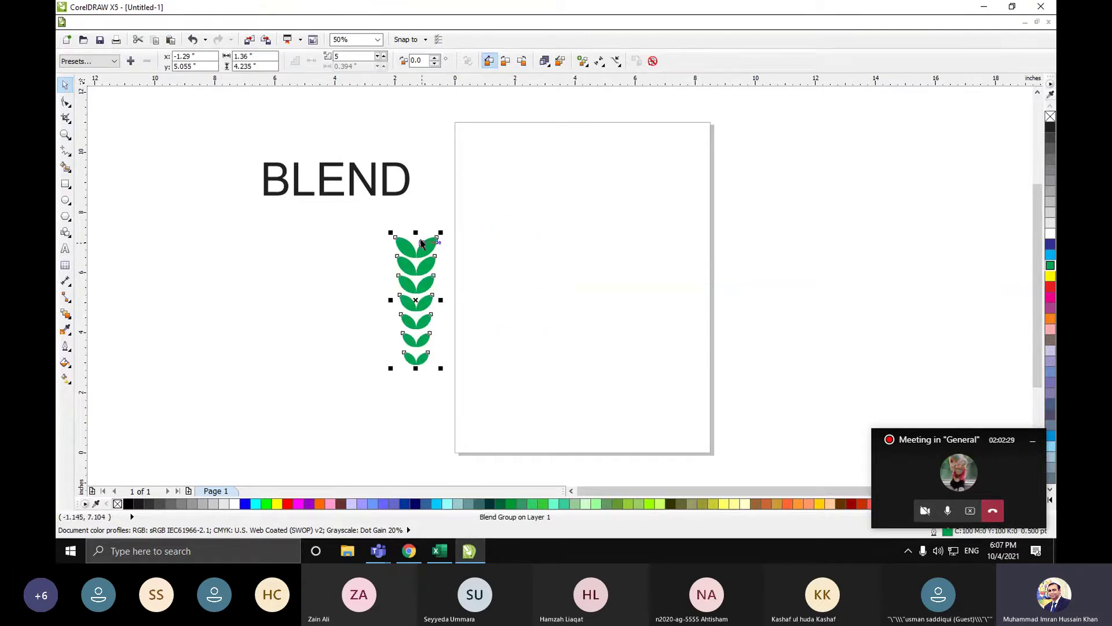
- Draw a circle about 5.125 inches in diameter with the Ellipse tool, overlapping the page's left edge
click(65, 200)
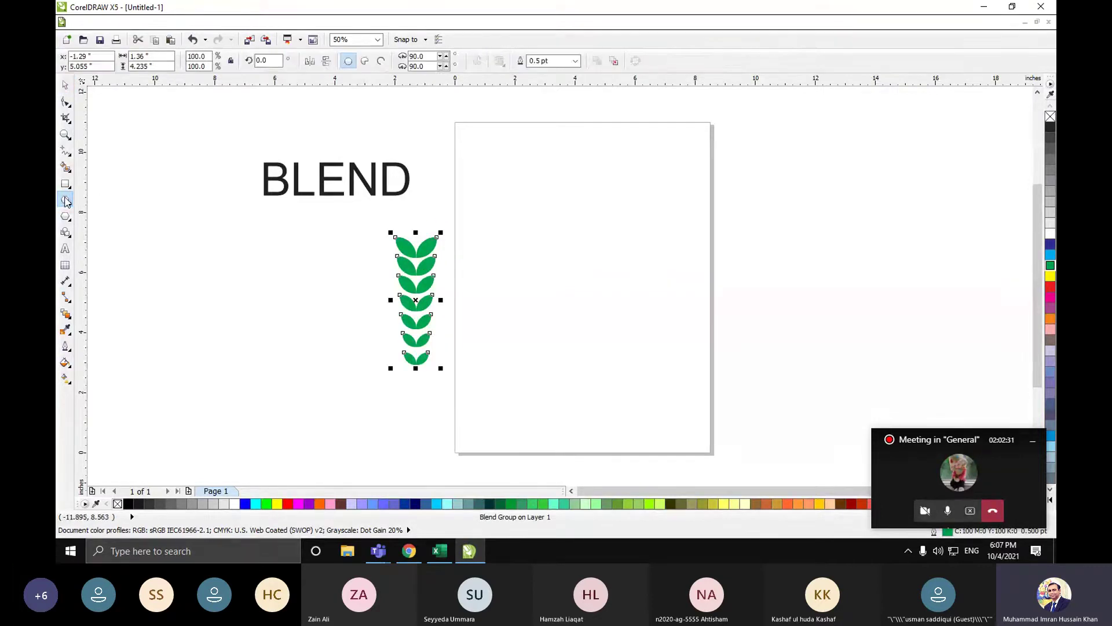
click(65, 151)
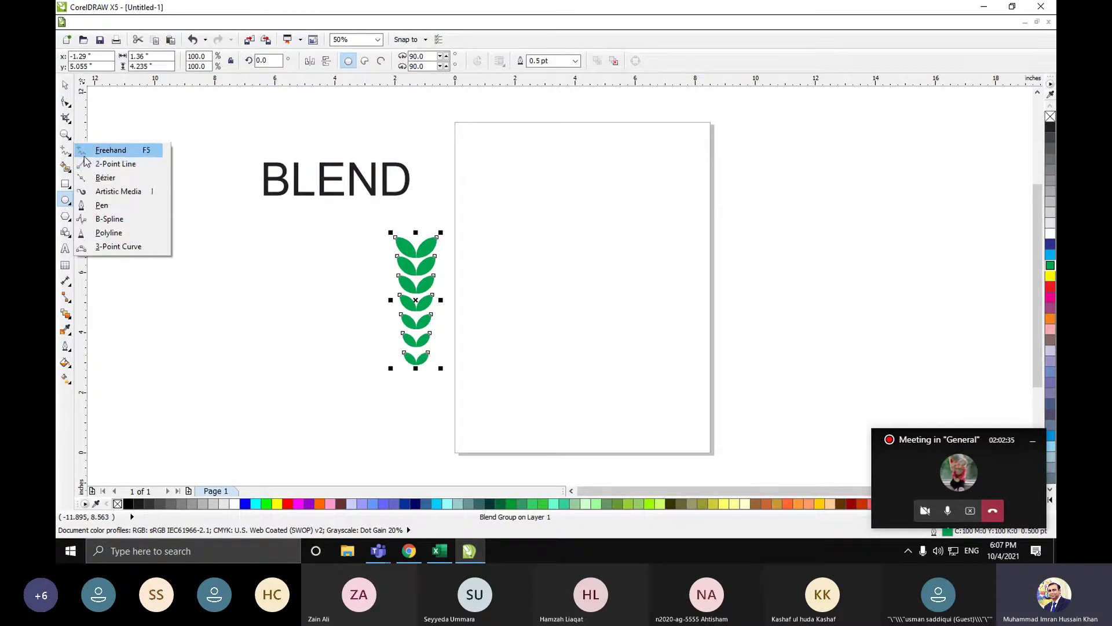
click(66, 201)
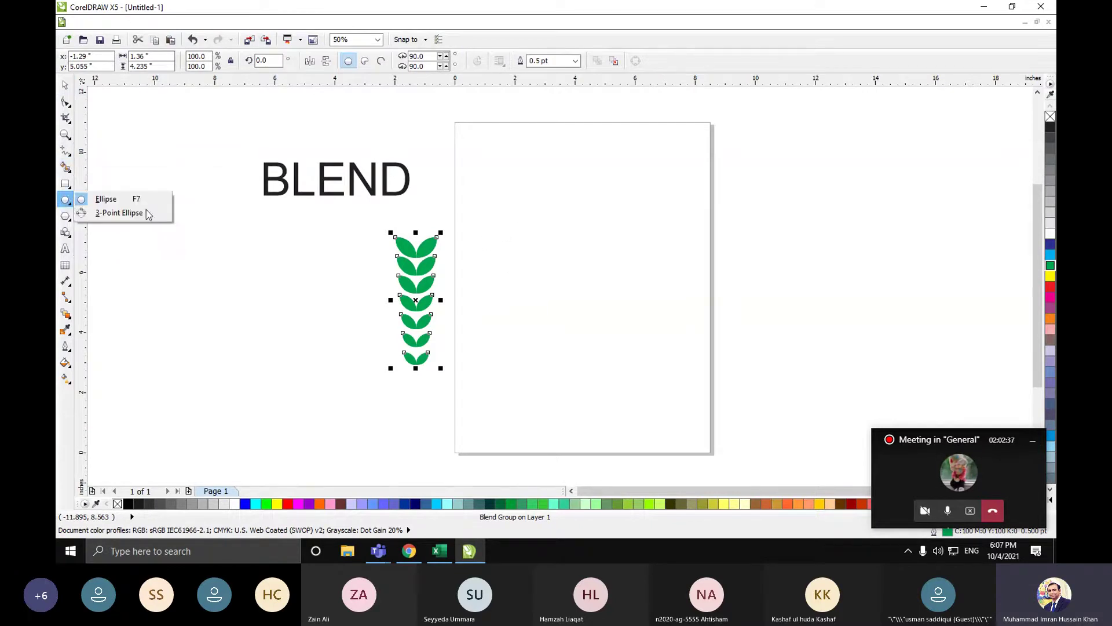
click(106, 199)
drag(511, 258, 585, 336)
click(590, 334)
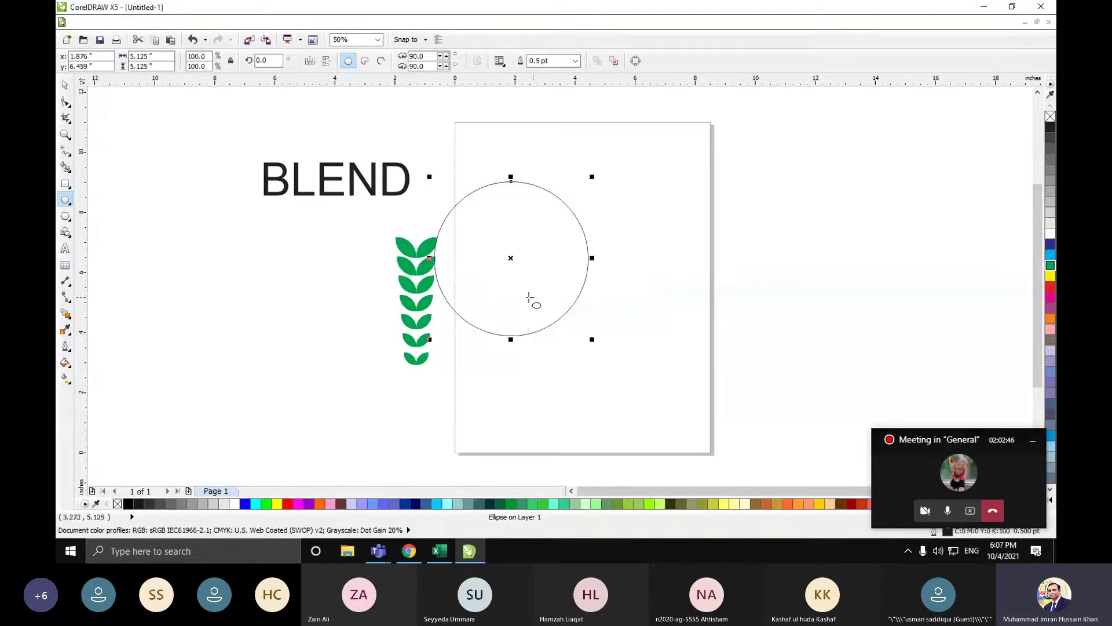
- Move the circle to the horizontal middle of the page and shrink it to about 4.79 inches in diameter
key(space)
drag(543, 269, 616, 320)
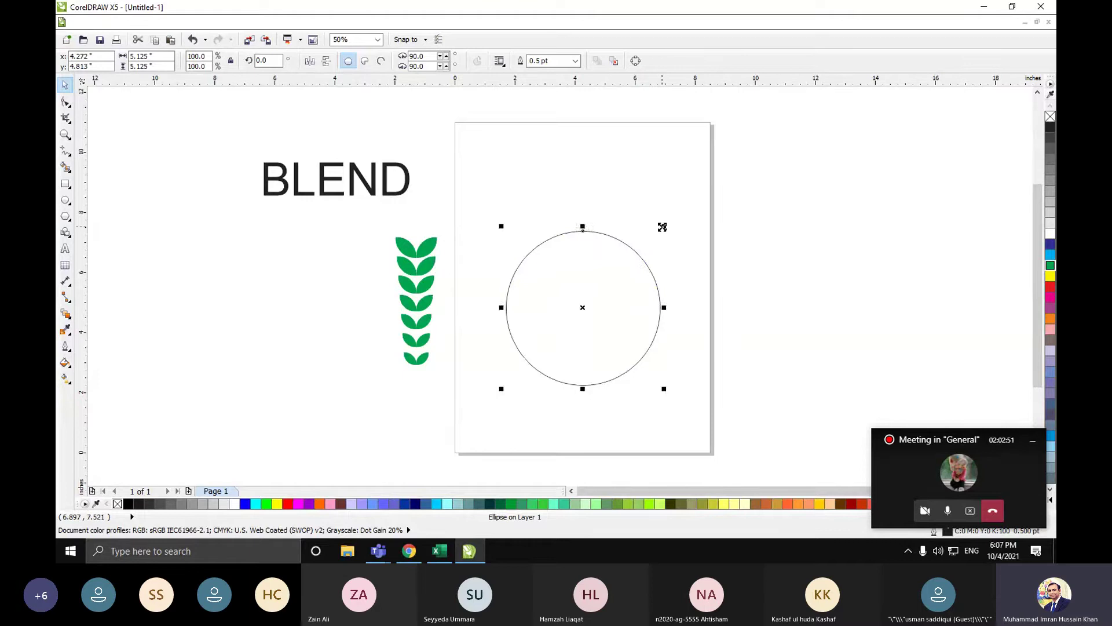
drag(663, 227, 658, 232)
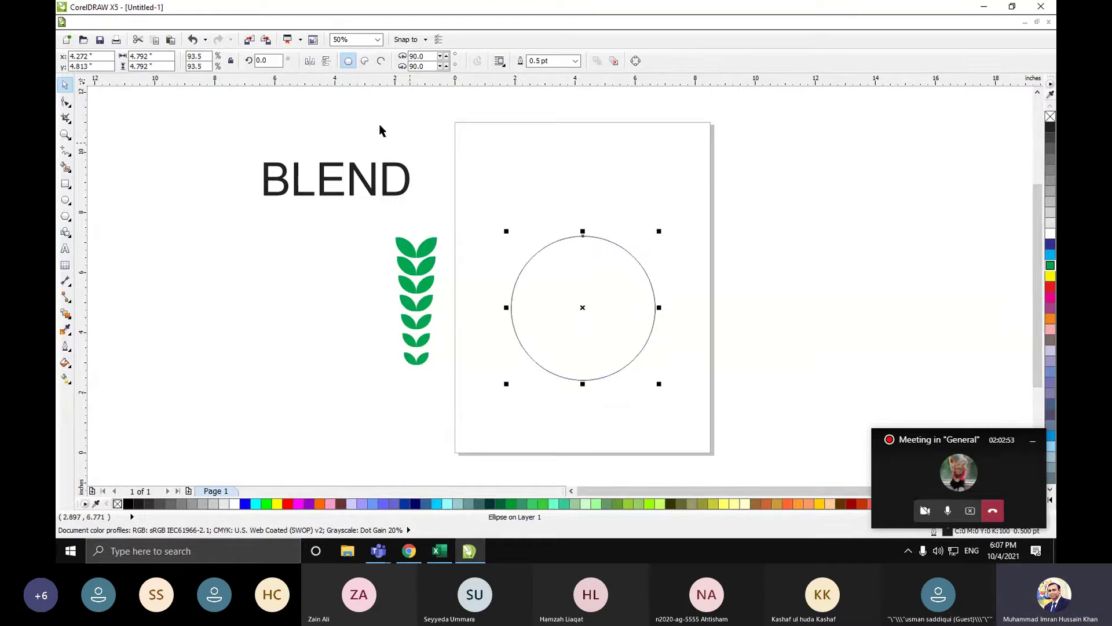
- Convert the circle to an arc and reshape its ends to span from about 102° to about 259°
click(380, 61)
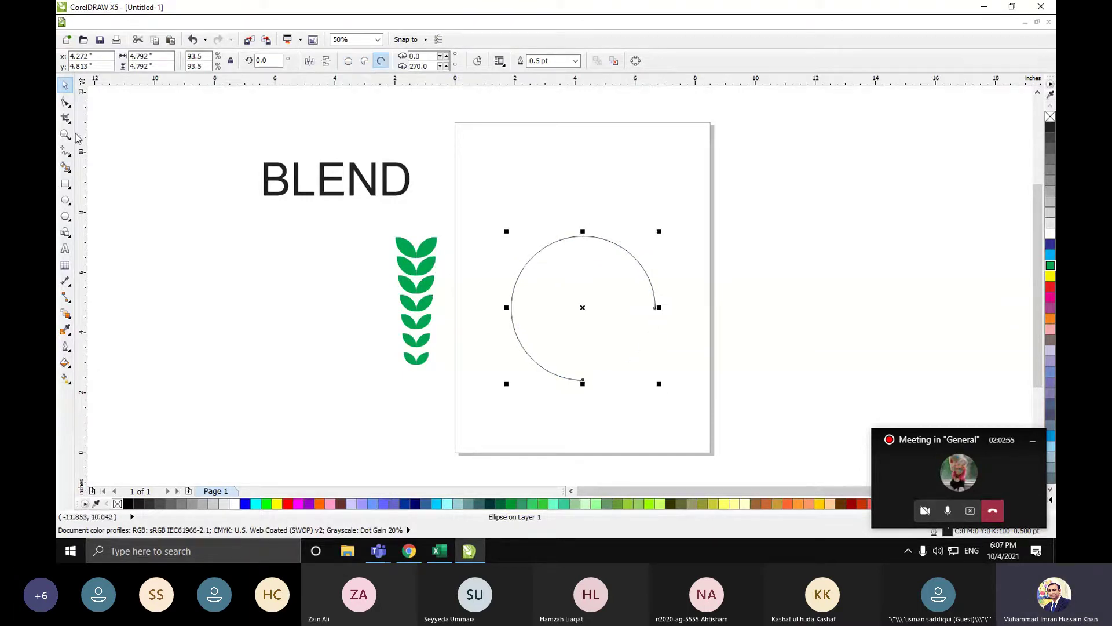
key(F10)
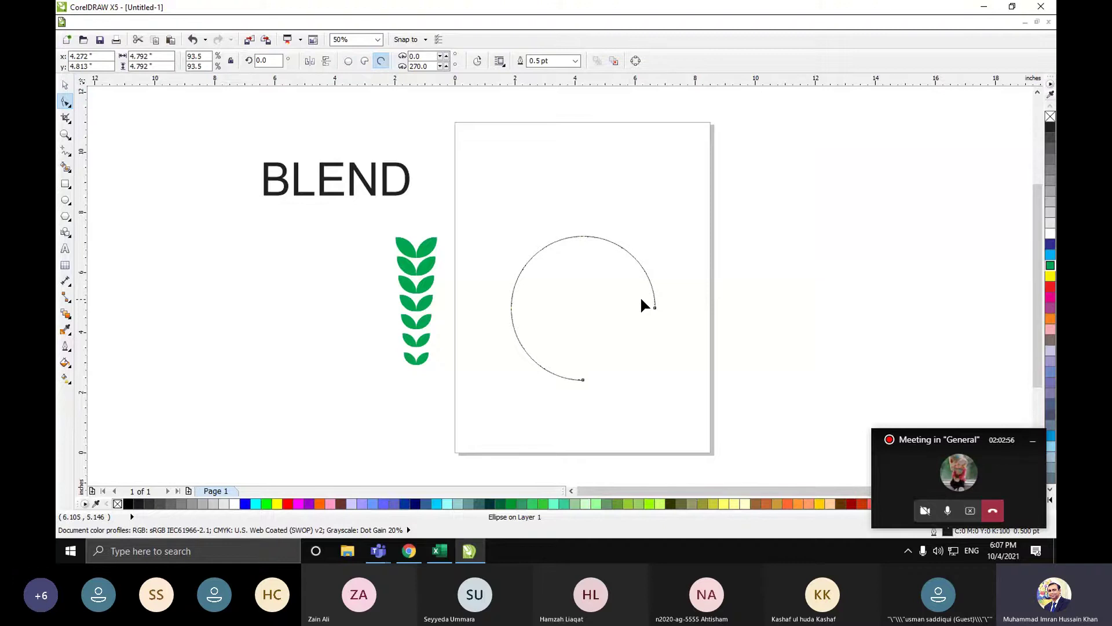
drag(654, 307, 569, 246)
drag(583, 379, 568, 379)
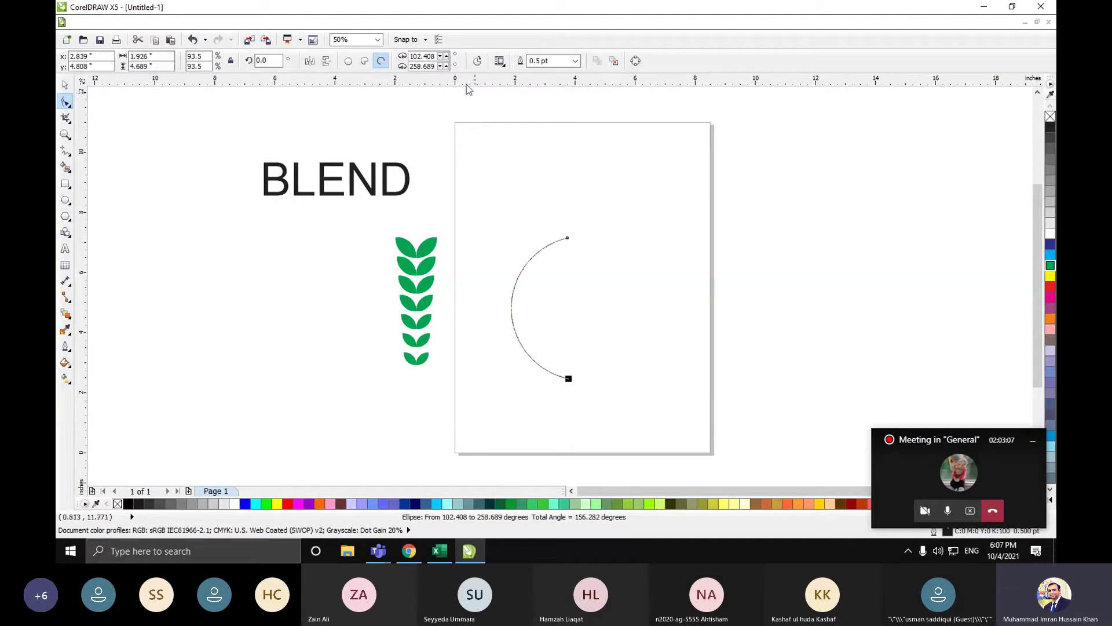
- Set the arc's starting angle to 100° and its ending angle to 250°
click(437, 55)
double_click(437, 56)
text(100)
key(Tab)
text(250)
key(Return)
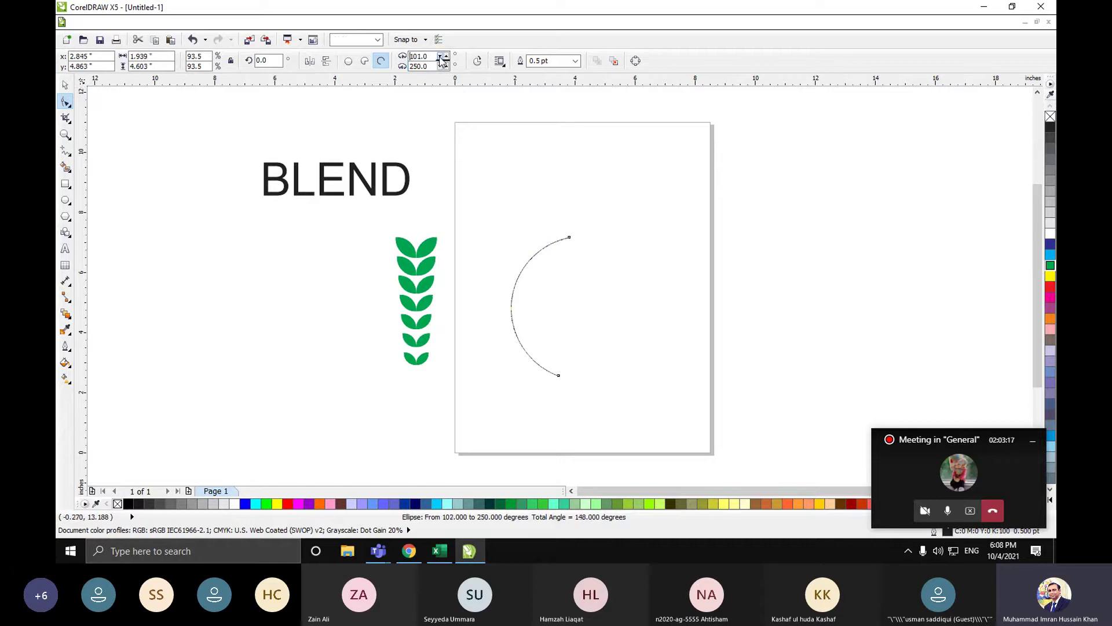
- Adjust the arc's starting angle in small increments to about 110° and deselect the arc
click(440, 57)
click(447, 57)
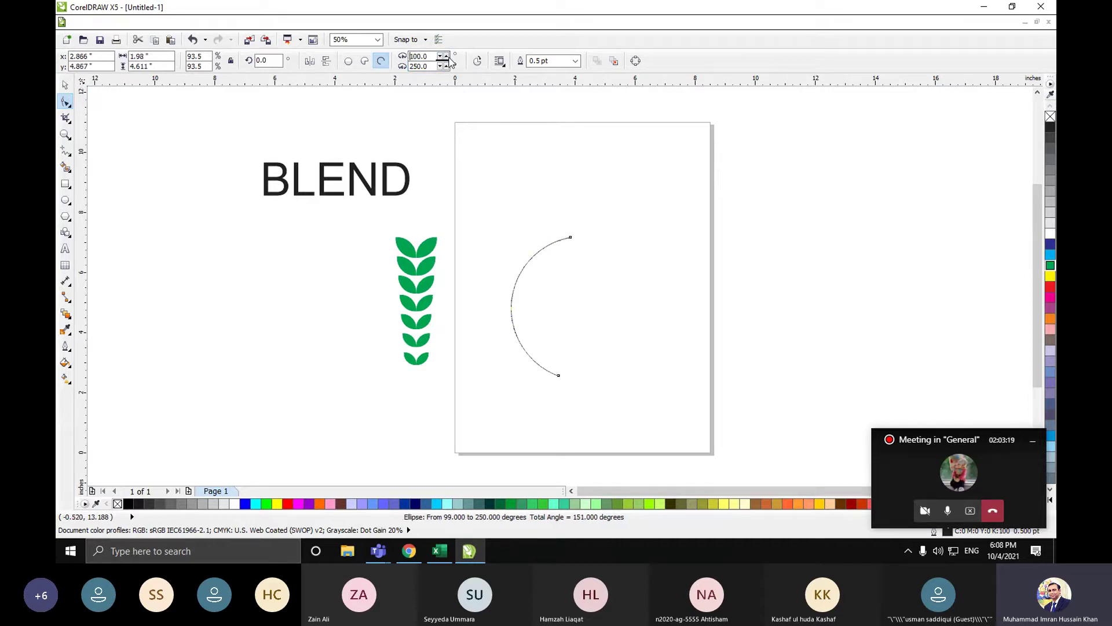
click(446, 55)
click(447, 56)
click(446, 55)
click(447, 55)
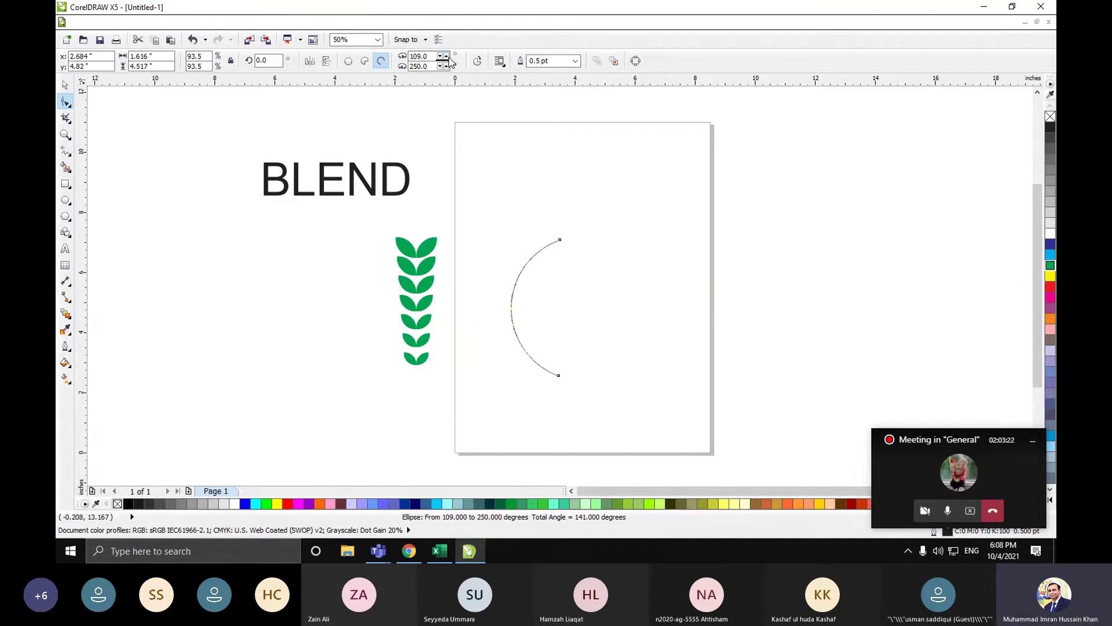
click(446, 55)
click(572, 250)
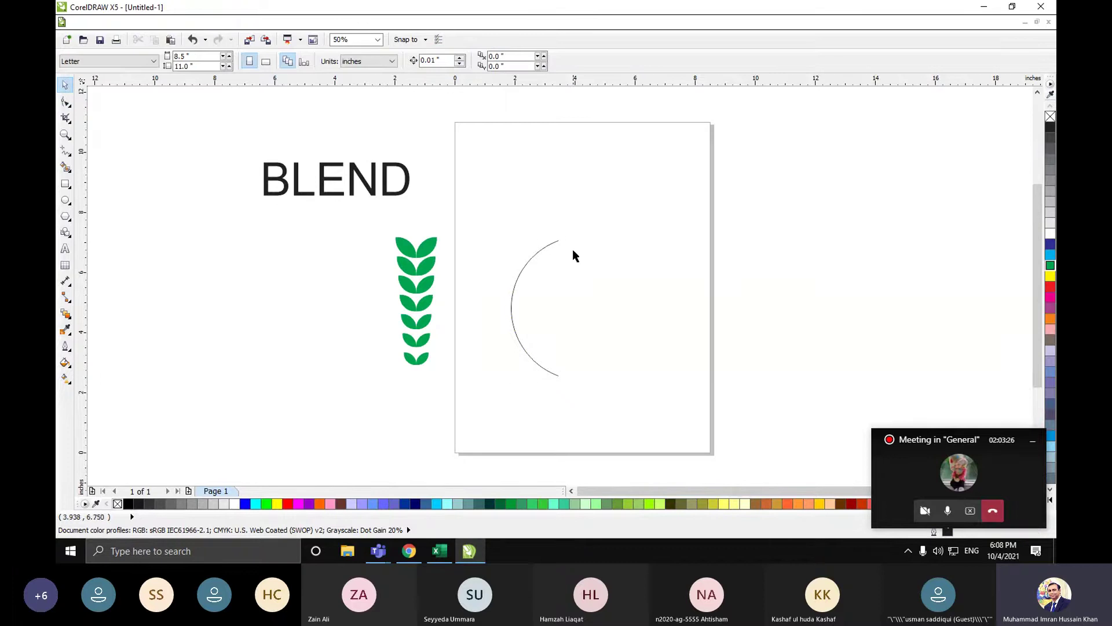
- Move the leaf blend closer to the arc, then shift both objects together further onto the page
click(422, 294)
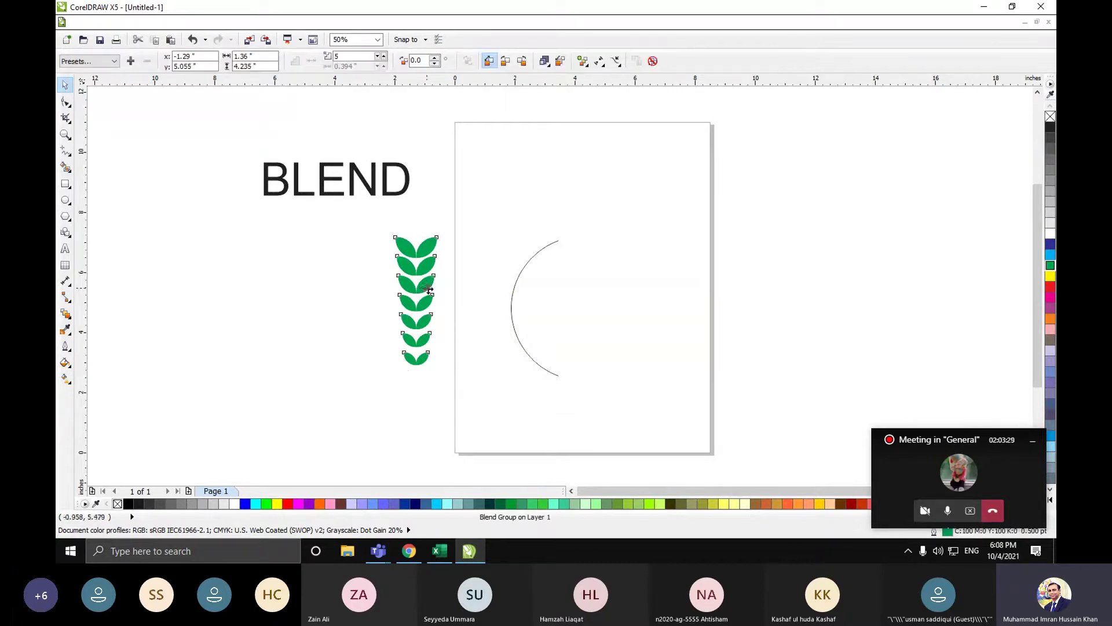
drag(422, 285, 448, 288)
shift+click(513, 299)
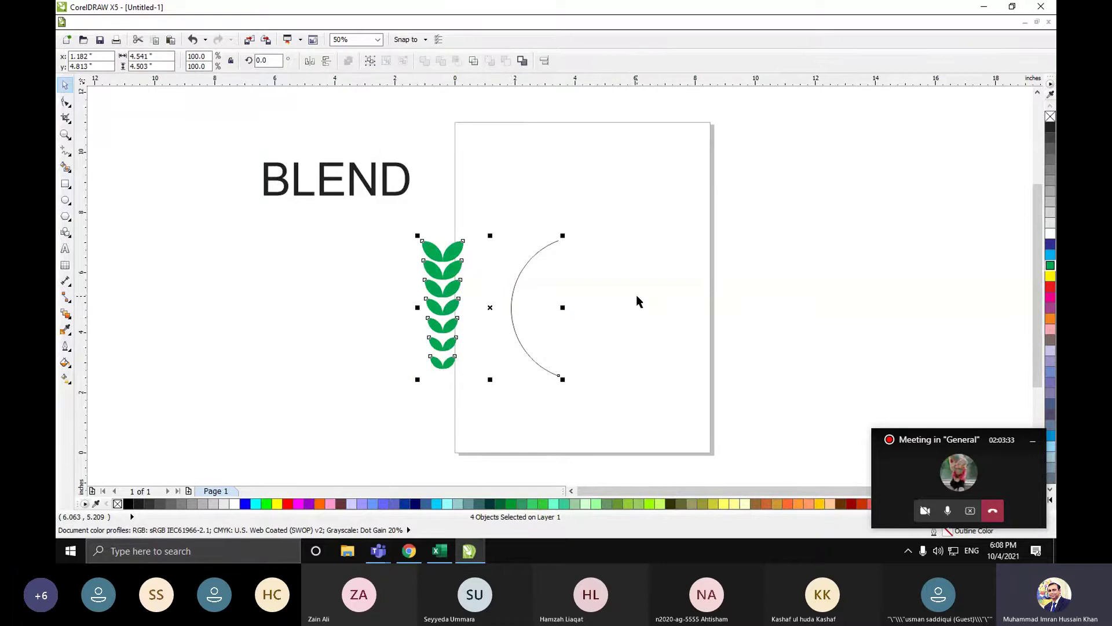
scroll(637, 300, up, 1)
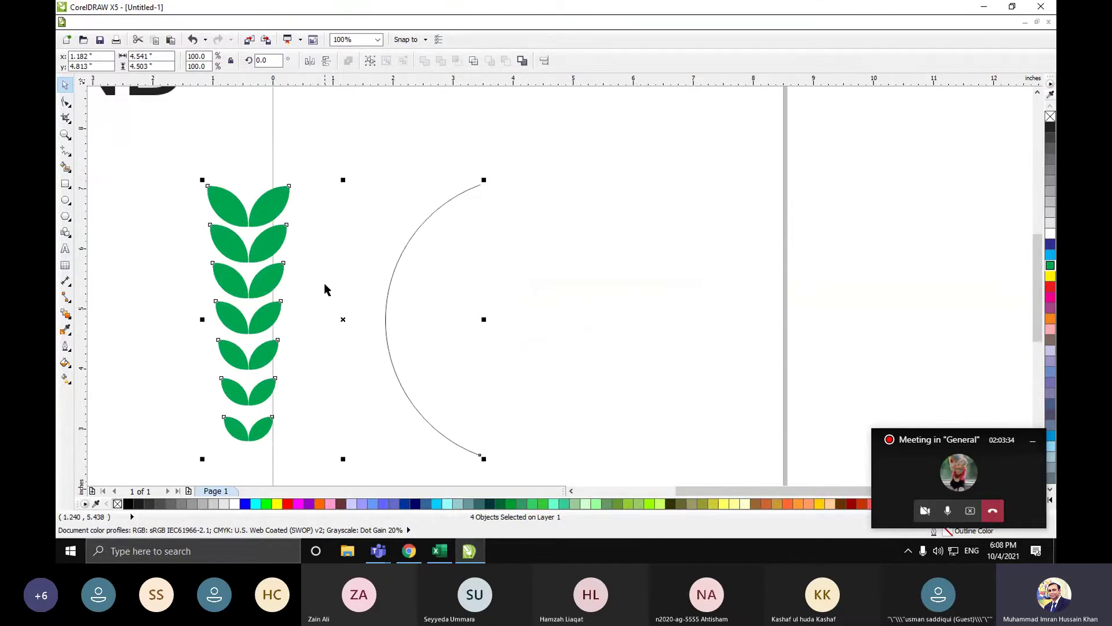
drag(275, 284, 388, 274)
click(330, 249)
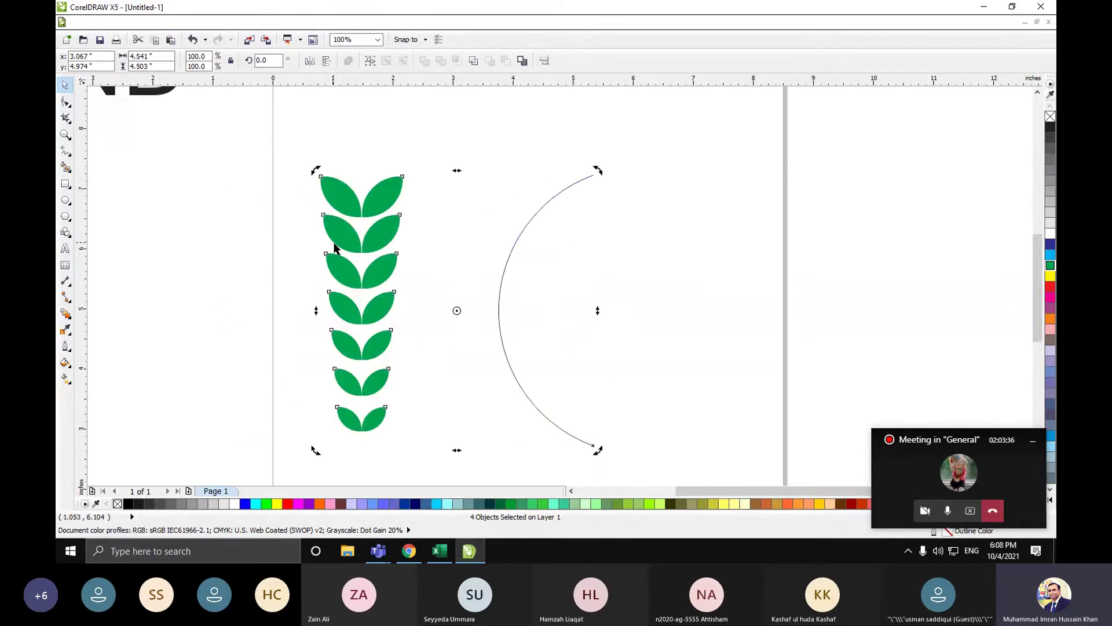
click(522, 263)
click(486, 256)
click(387, 202)
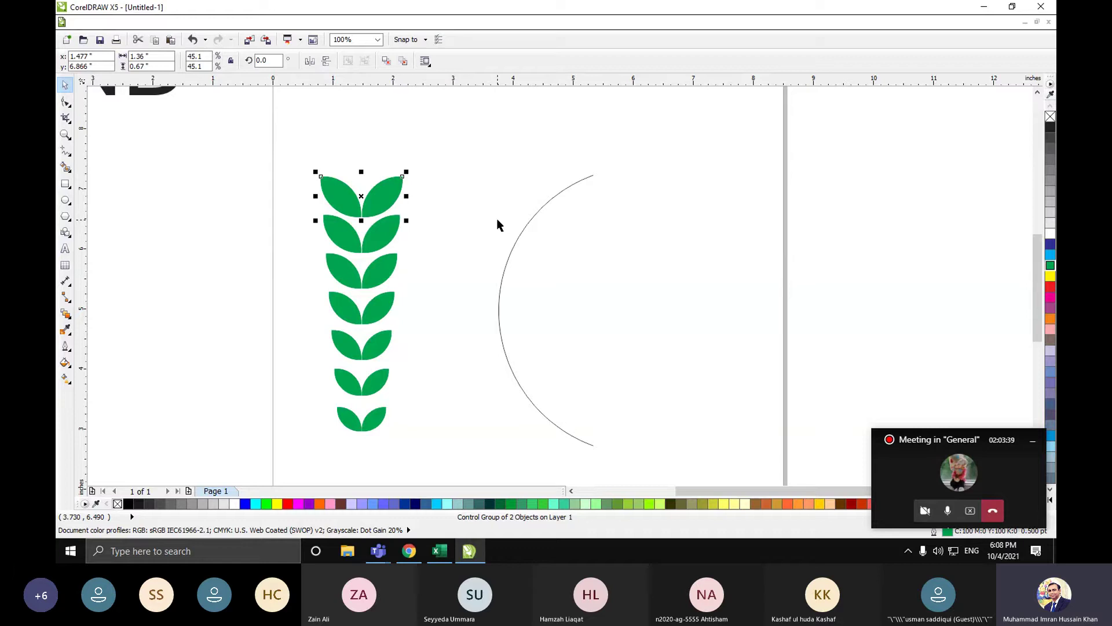
shift+click(515, 246)
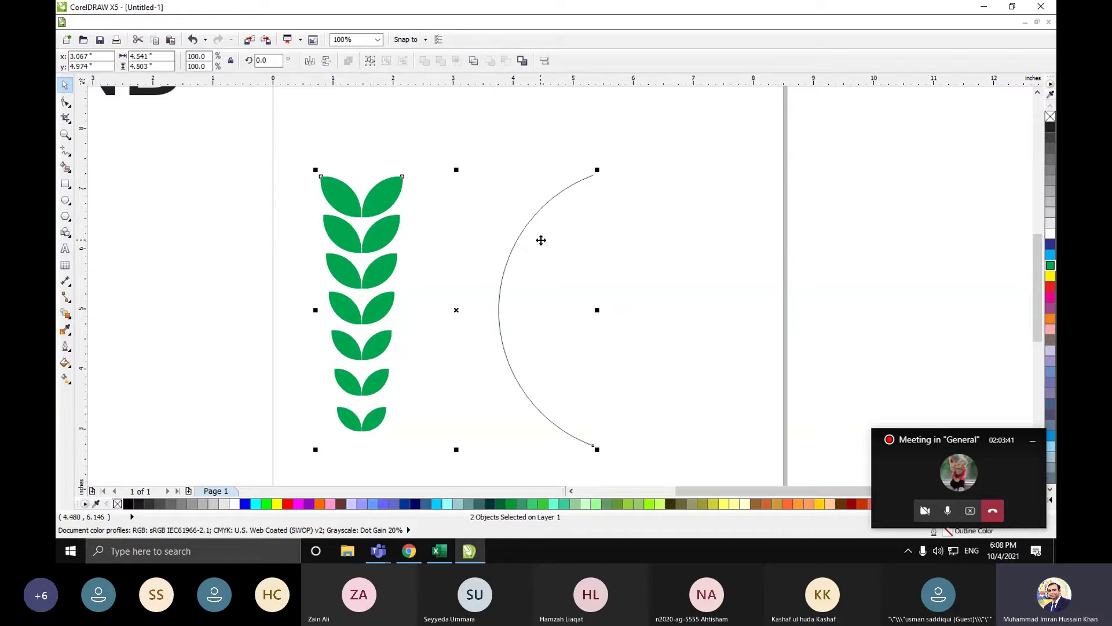
click(305, 260)
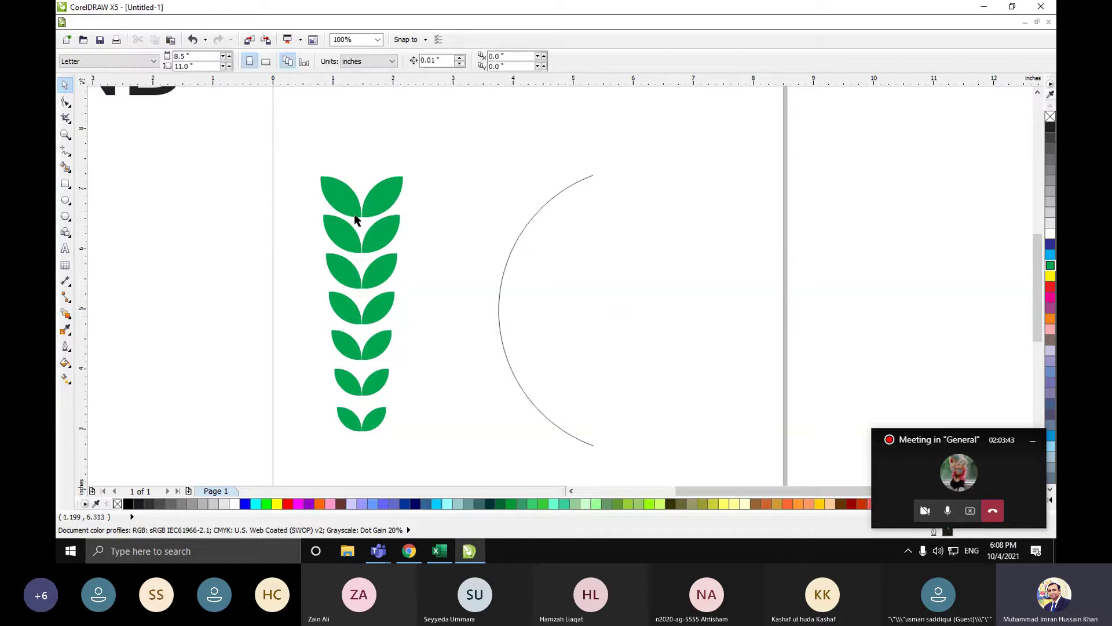
- Attach the whole leaf blend to the arc as its new path
click(369, 200)
click(359, 255)
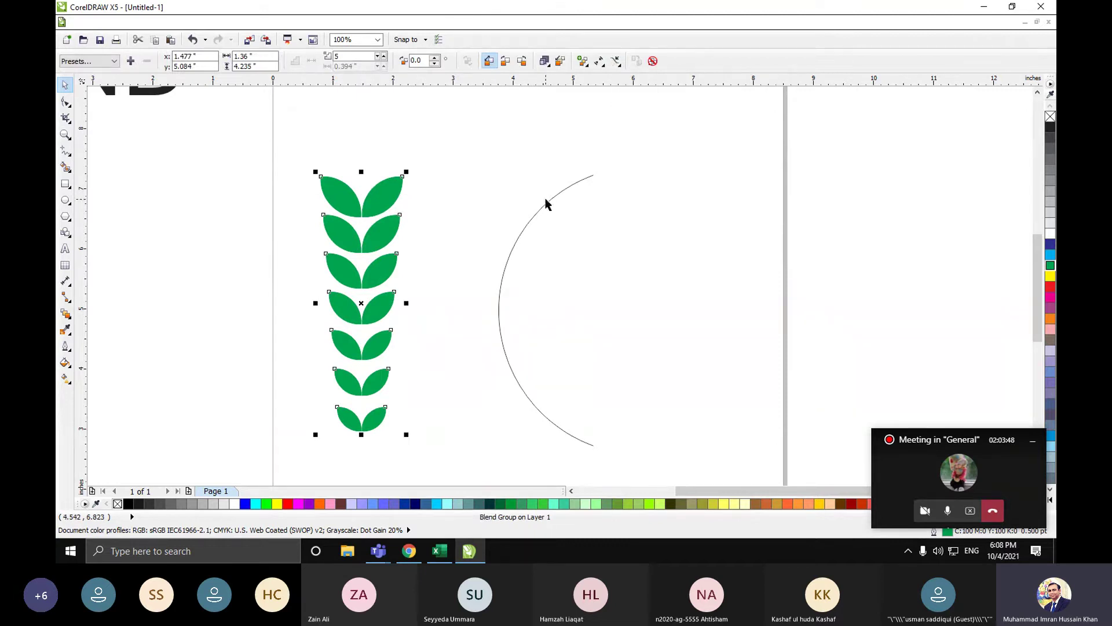
click(620, 65)
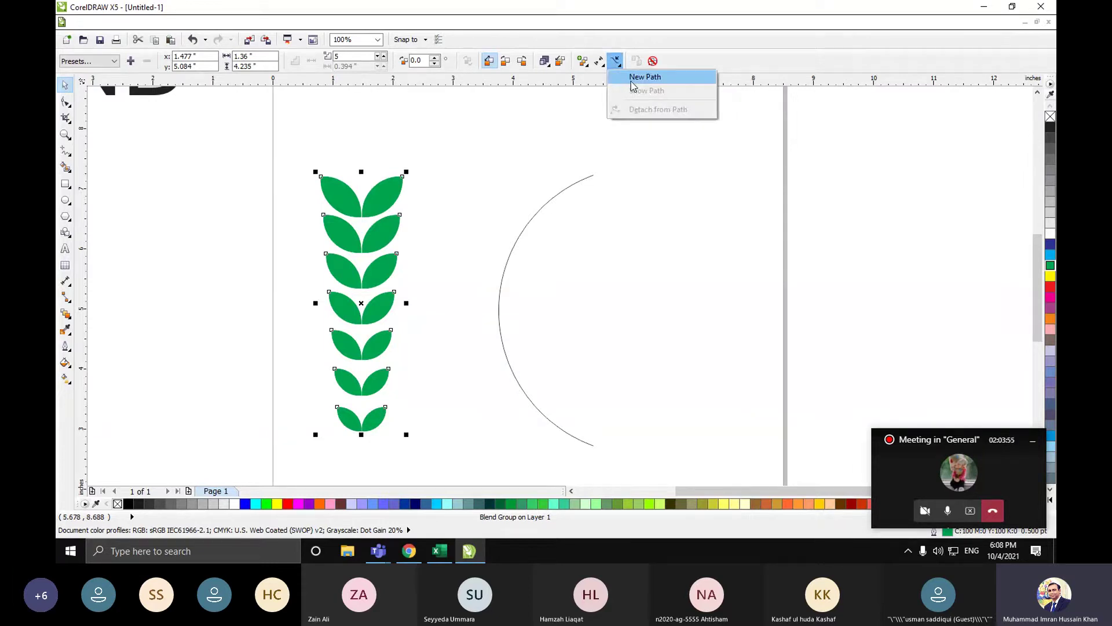
click(633, 83)
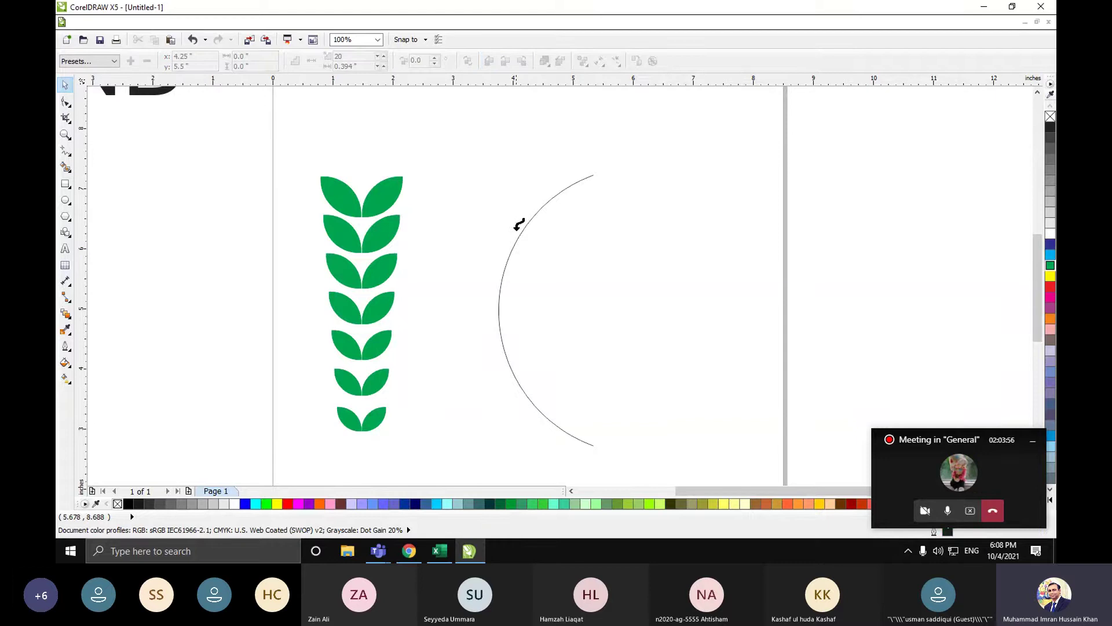
click(507, 261)
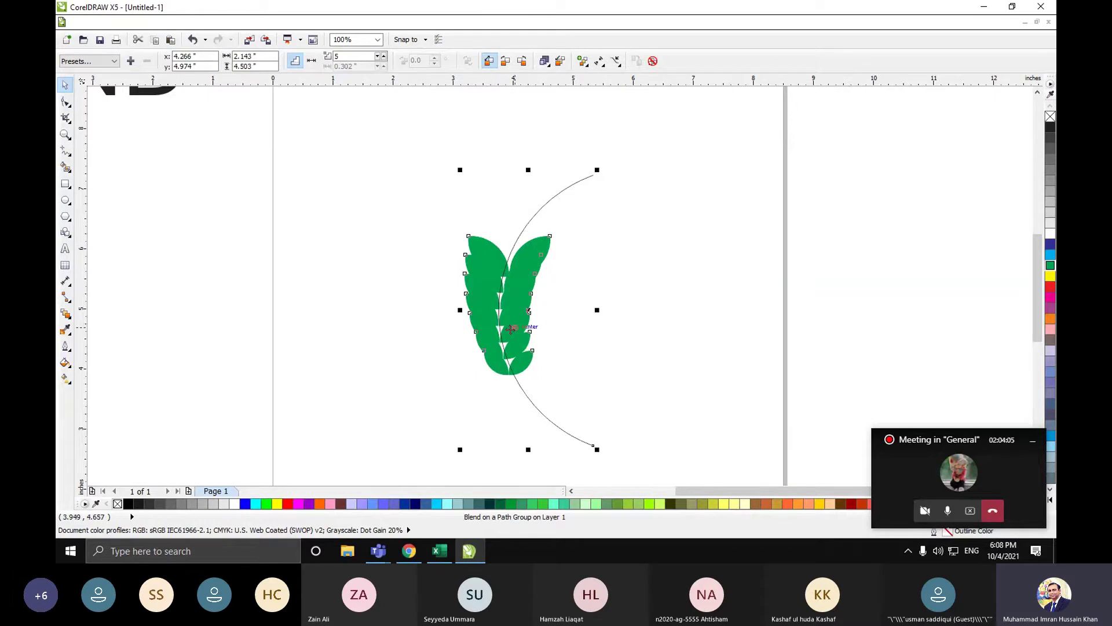
click(541, 234)
click(591, 217)
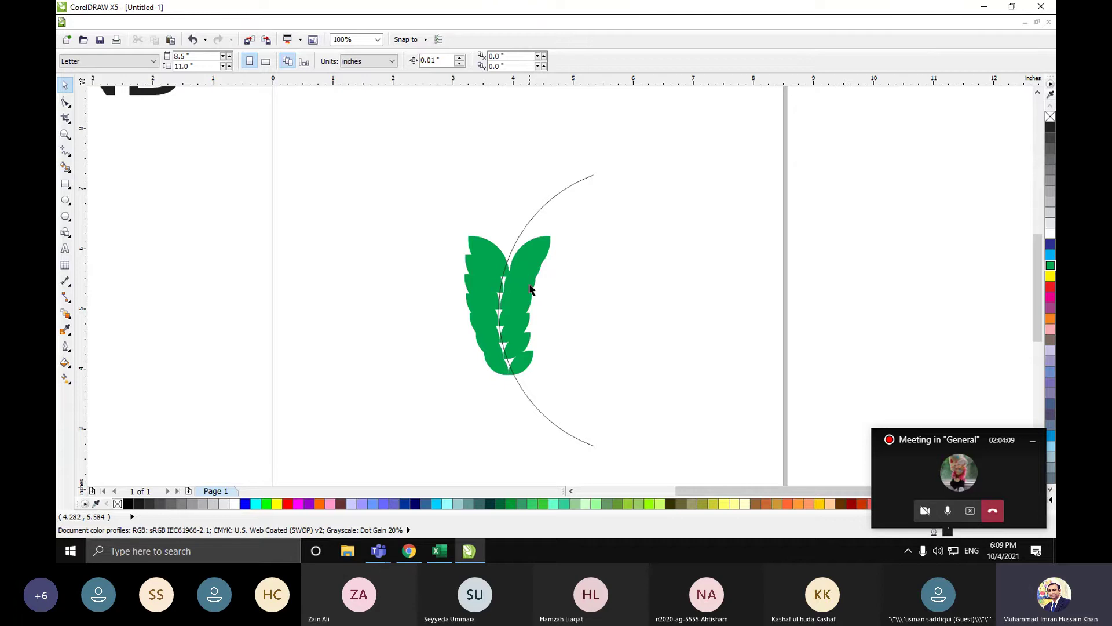
- Try the clockwise color progression on the leaf blend and apply the counterclockwise one
click(486, 342)
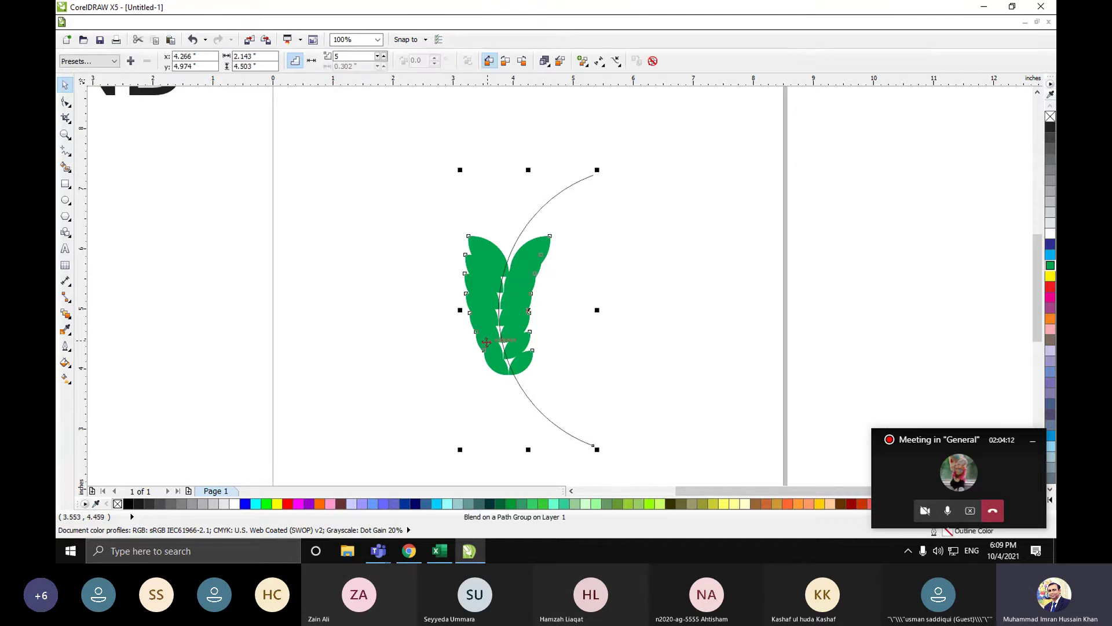
click(503, 65)
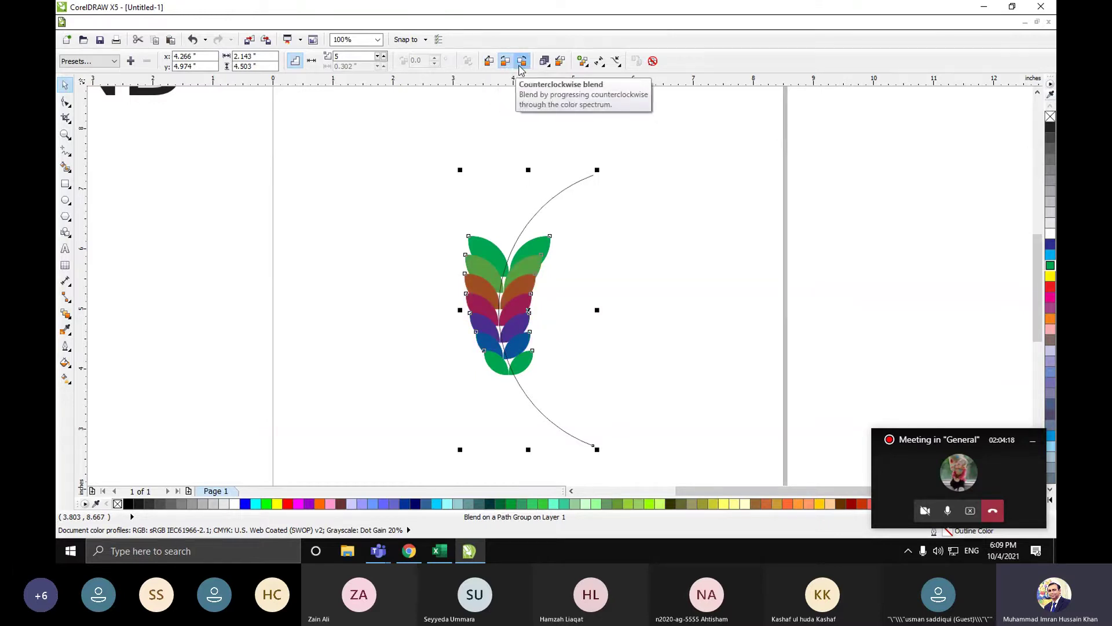
click(521, 68)
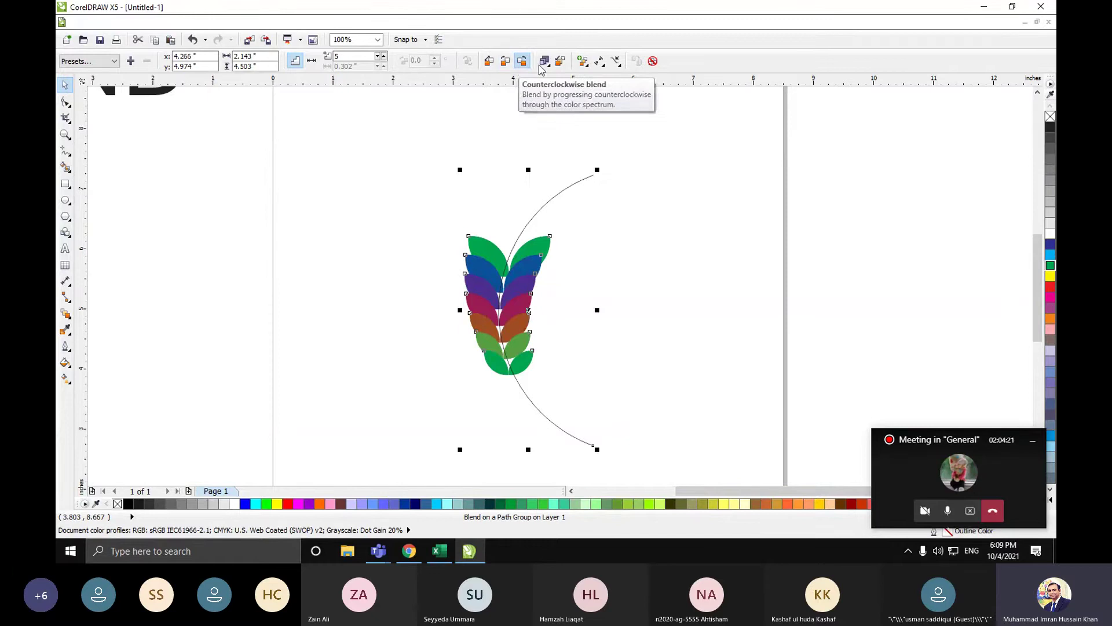
- Slightly increase the blend's object acceleration and toggle the link between object and color acceleration
click(544, 65)
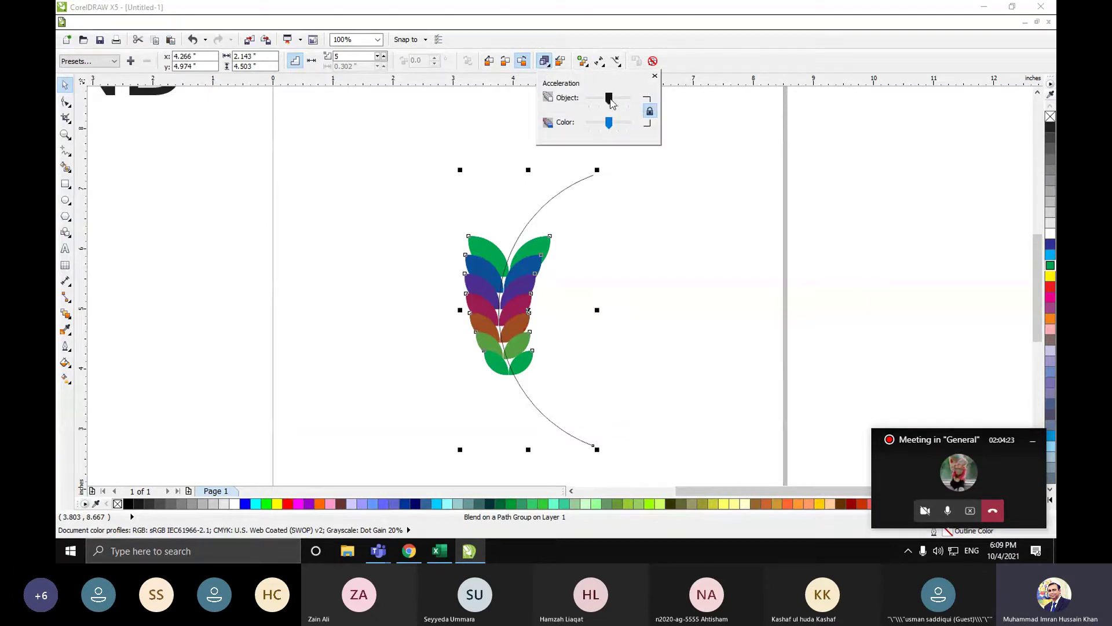
mouse_move(612, 103)
mouse_down()
mouse_move(626, 104)
mouse_move(610, 104)
mouse_move(623, 124)
mouse_move(609, 124)
mouse_up()
click(649, 111)
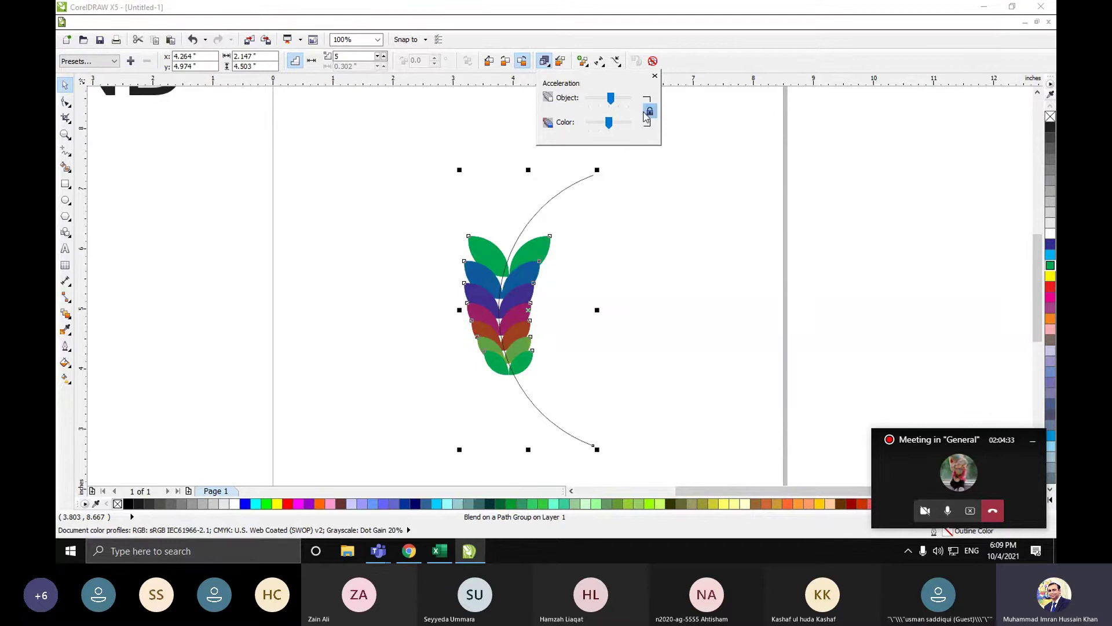
click(560, 63)
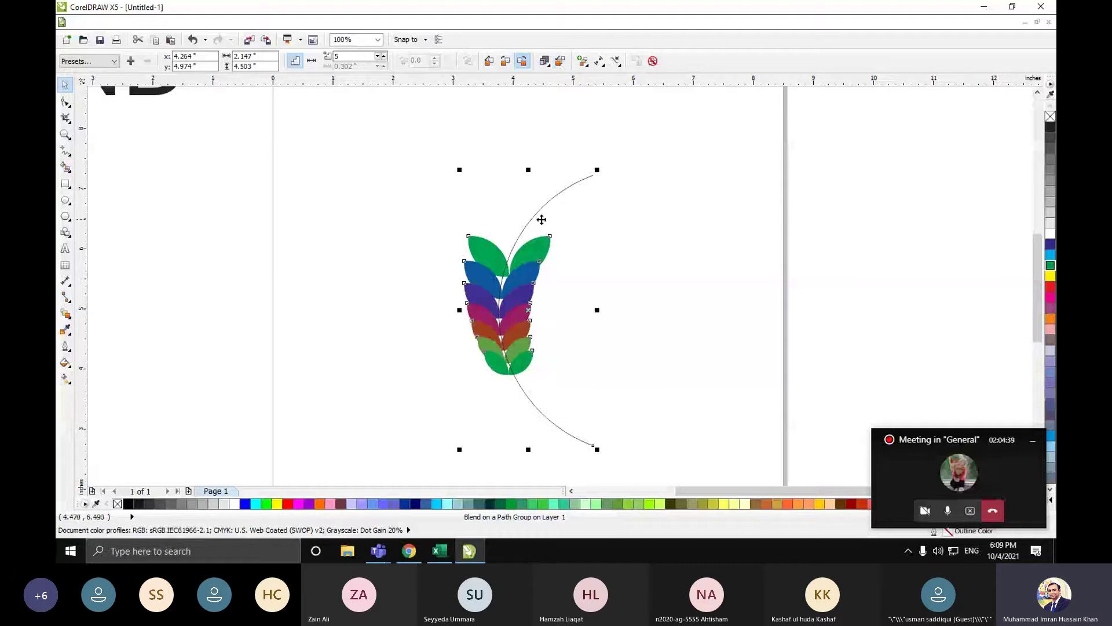
- Spread the leaf blend along the full length of the arc
click(544, 251)
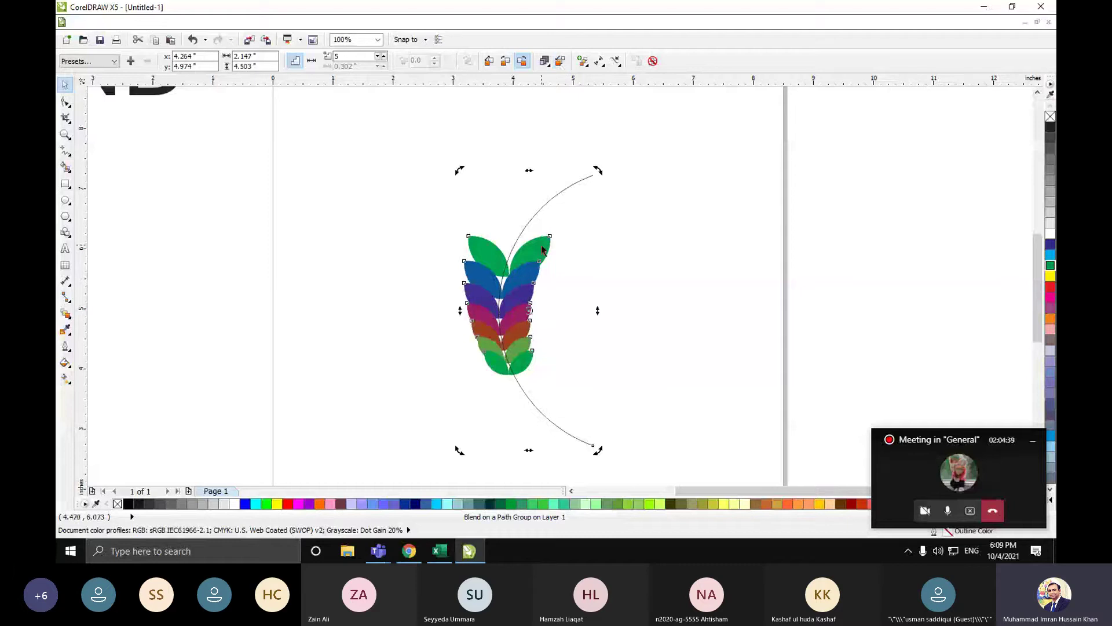
click(583, 64)
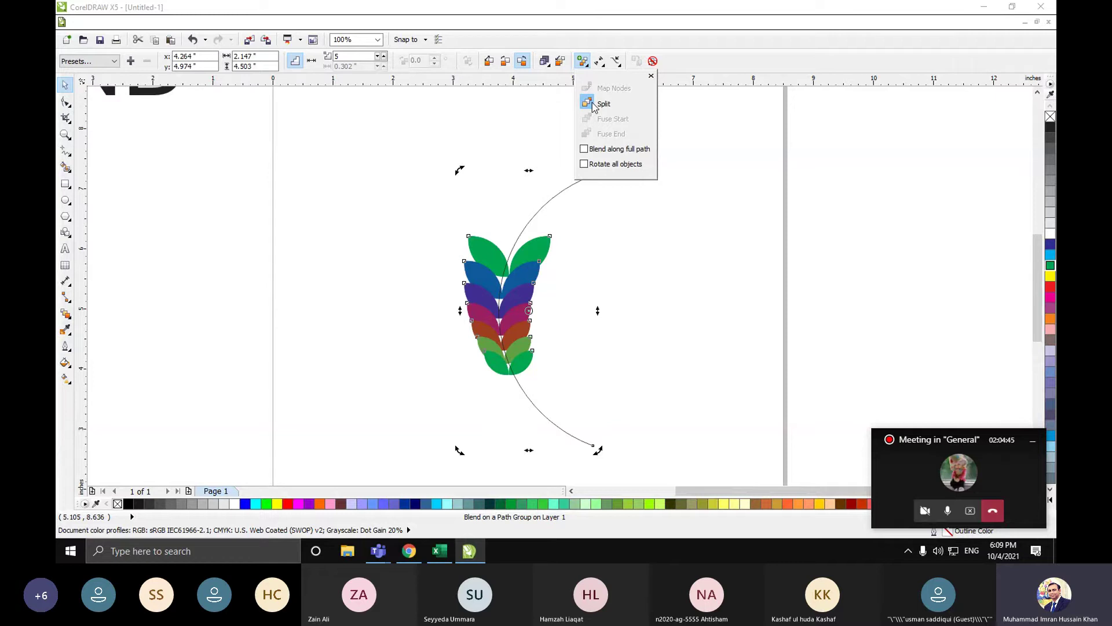
click(584, 150)
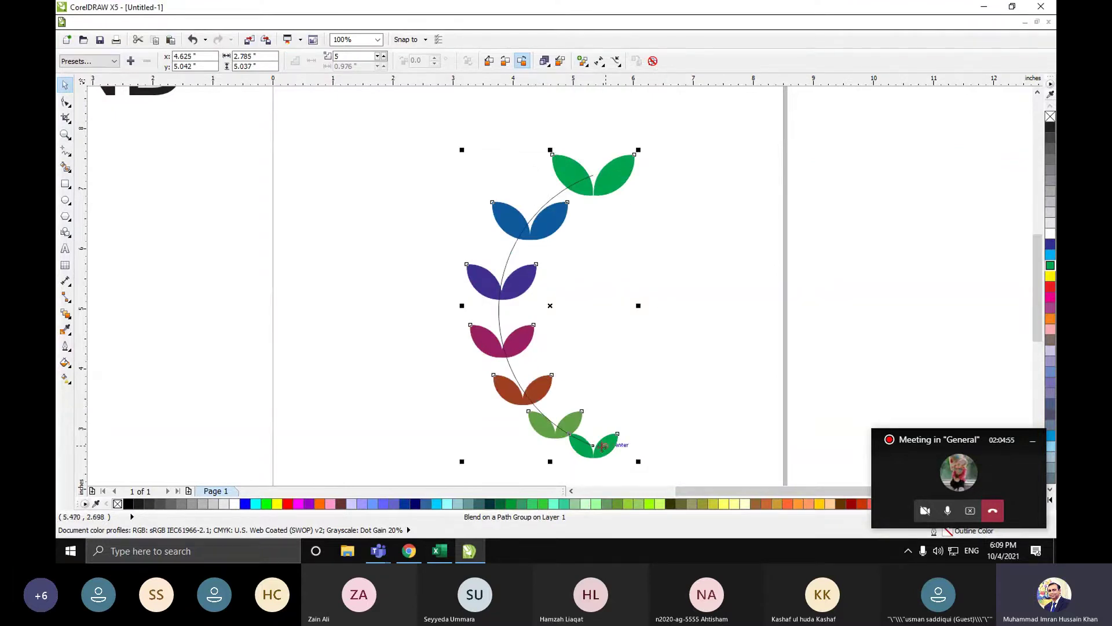
- Try rotating all objects of the leaf blend along the arc
click(584, 63)
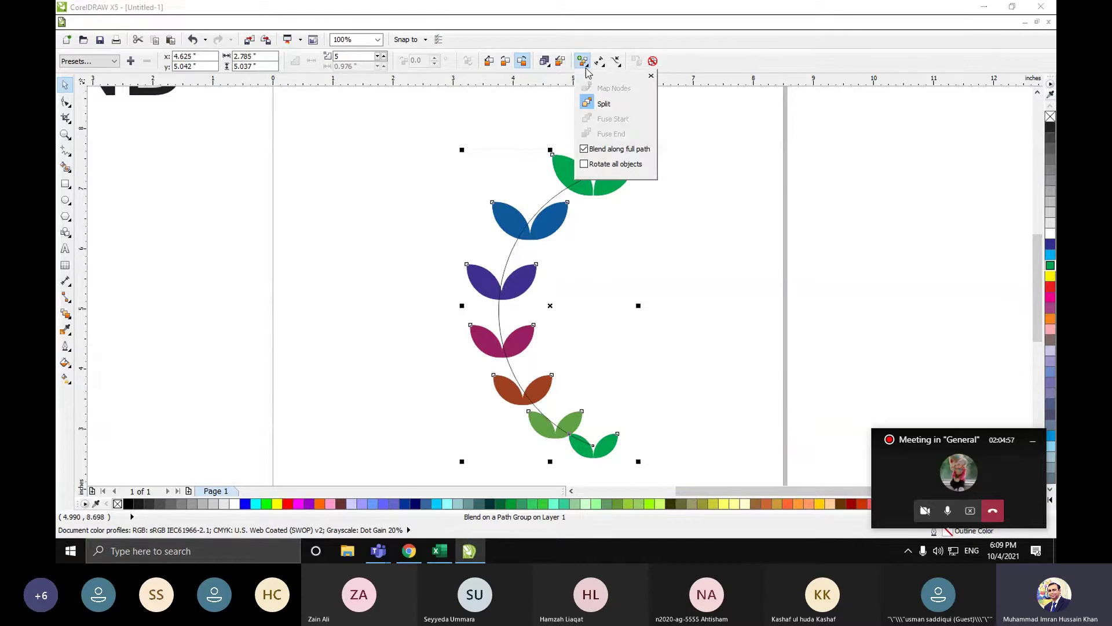
click(587, 167)
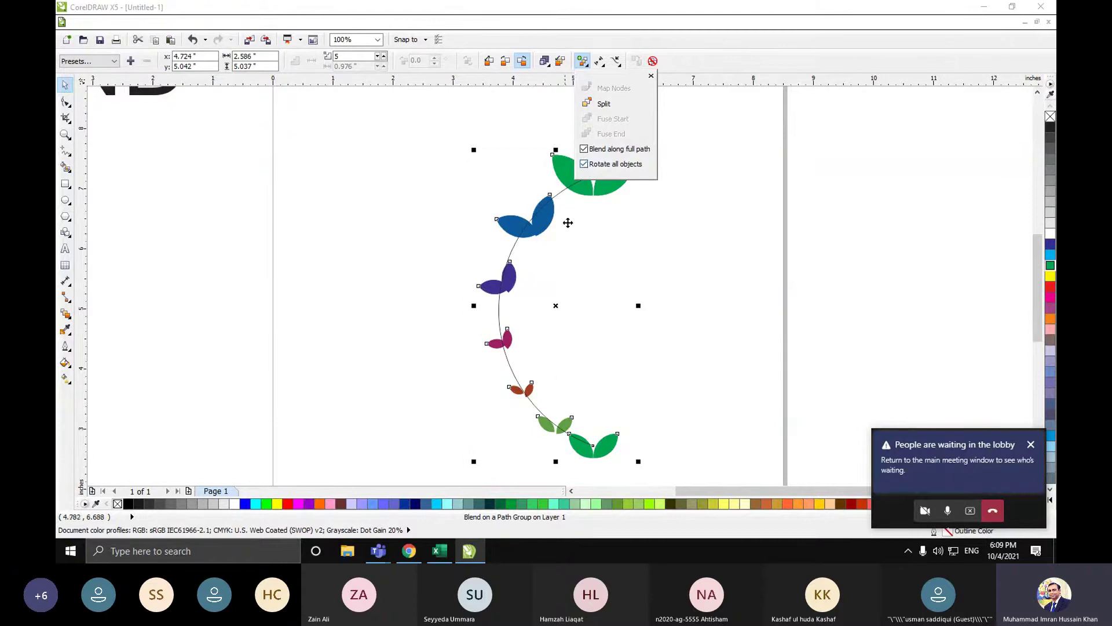
click(584, 166)
click(919, 460)
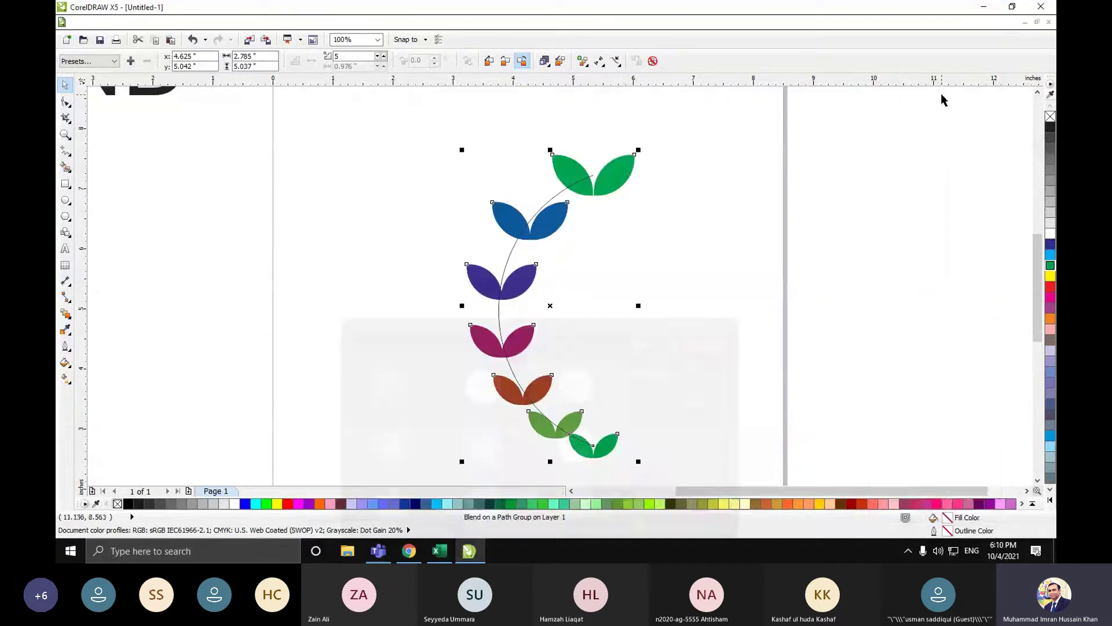
click(933, 99)
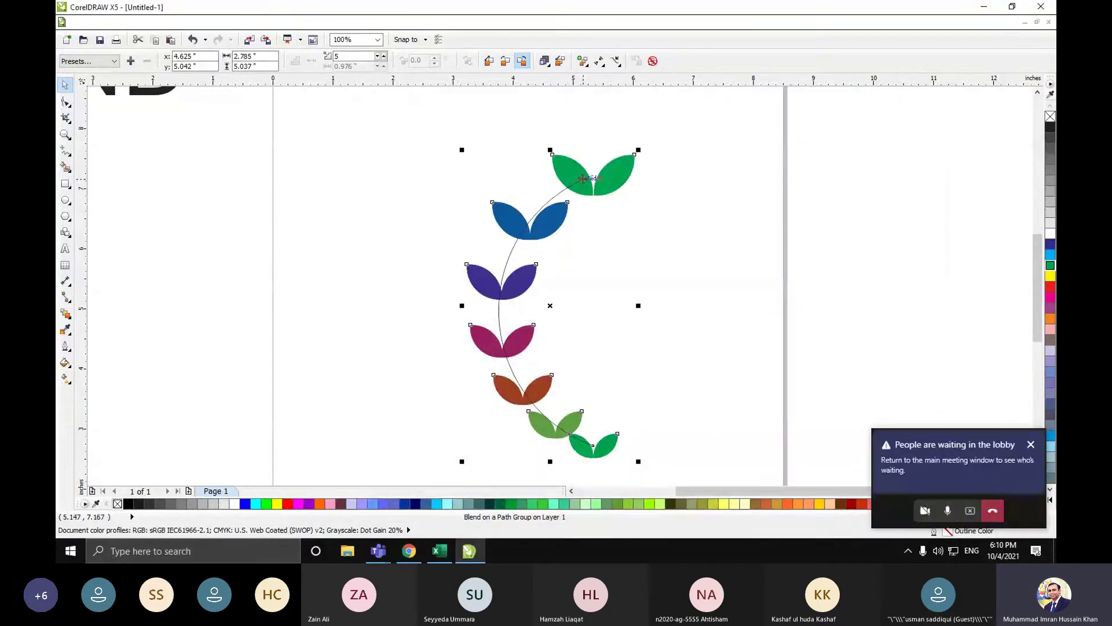
- Rotate the green leaf pair at the arc's upper end clockwise to an angle of about 295.4°
click(665, 172)
click(622, 171)
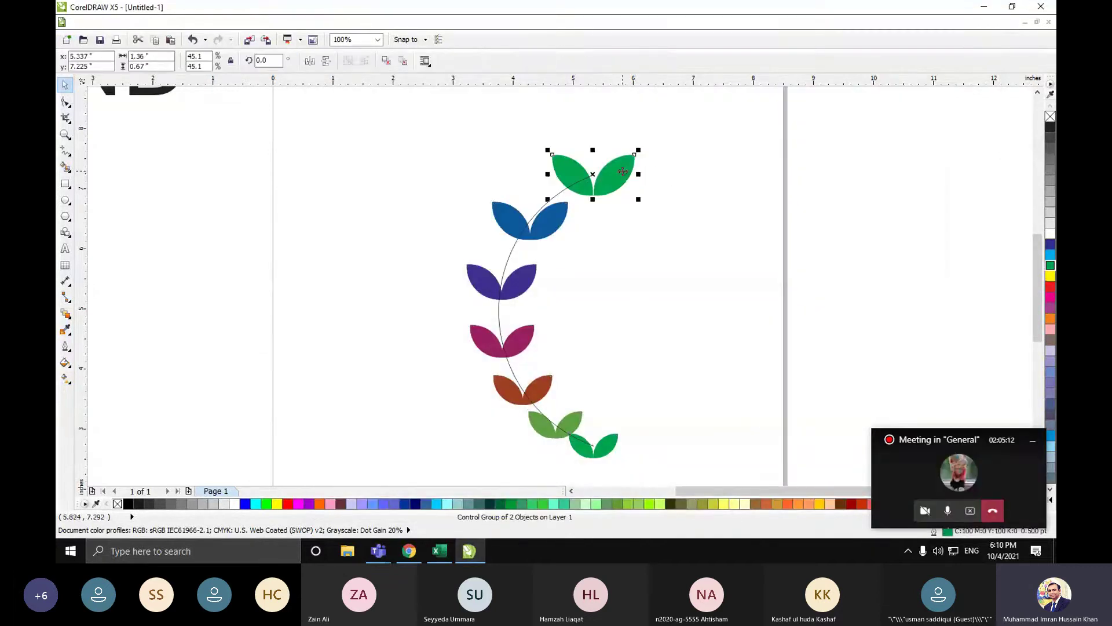
click(623, 171)
drag(638, 152, 641, 210)
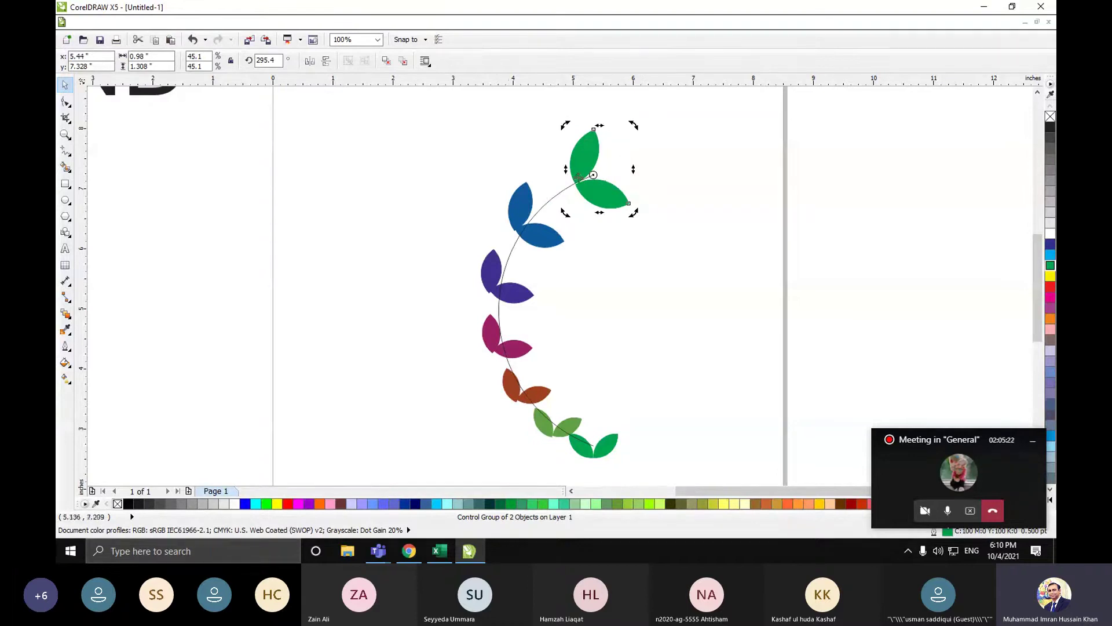
- Rotate the small green leaf pair at the arc's lower end counterclockwise to an angle of about 57.9°
click(613, 447)
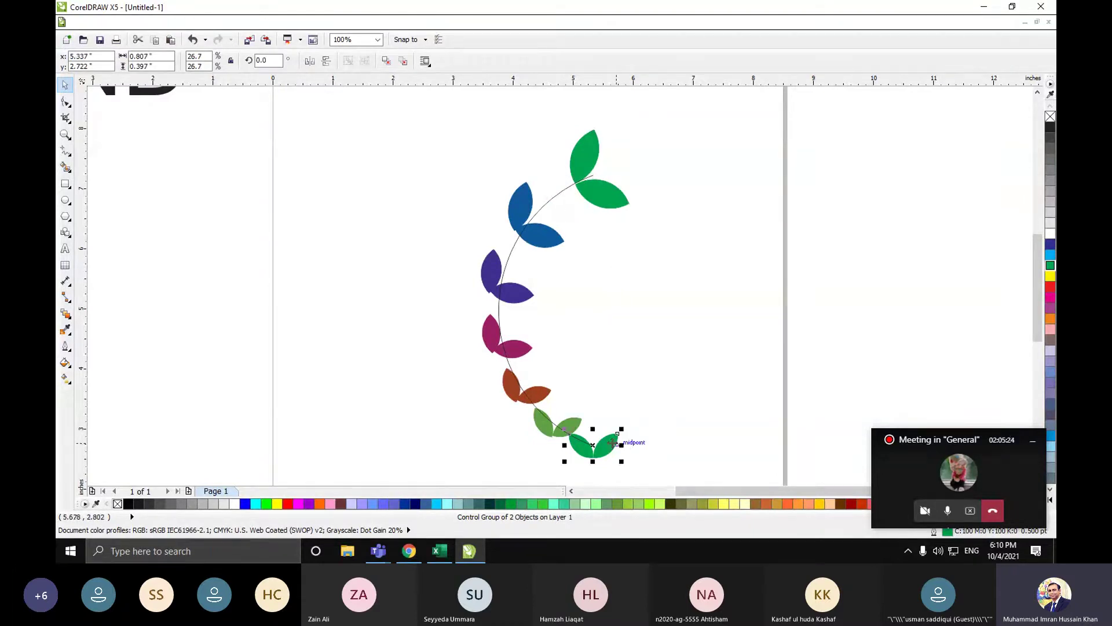
click(613, 443)
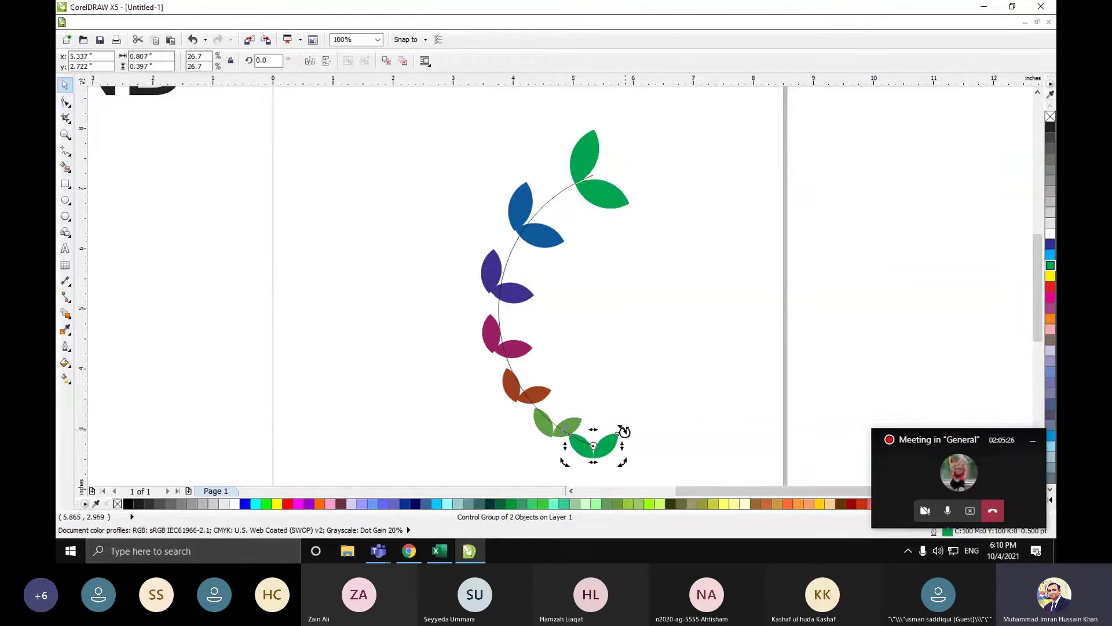
drag(621, 431, 596, 410)
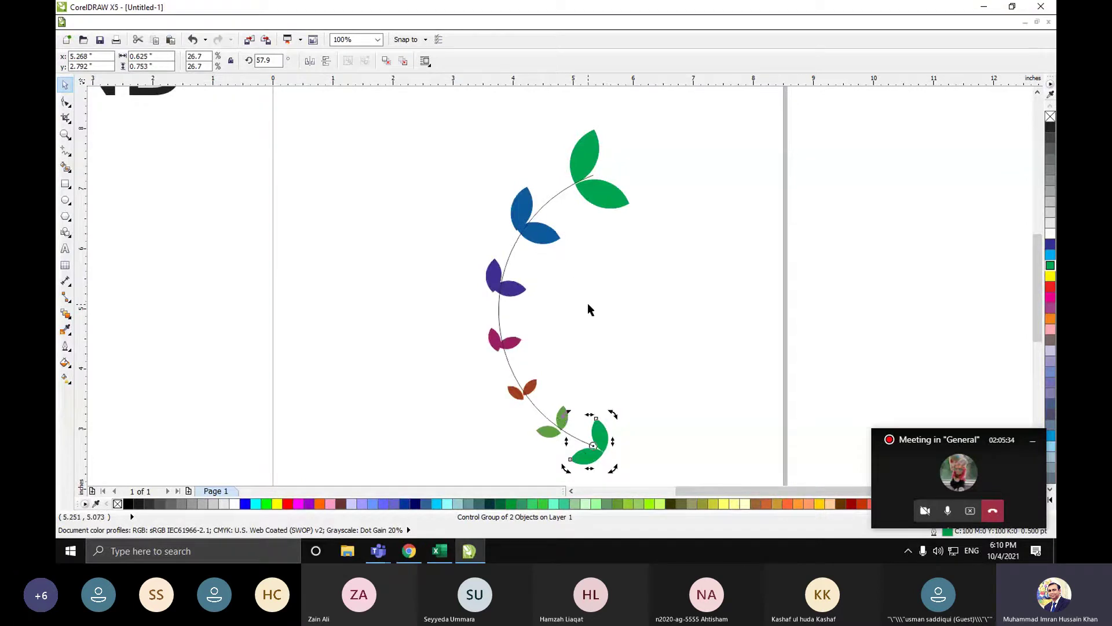
- Nudge the arc slightly to the left and rotate all objects of the leaf blend along the path
click(668, 264)
click(602, 191)
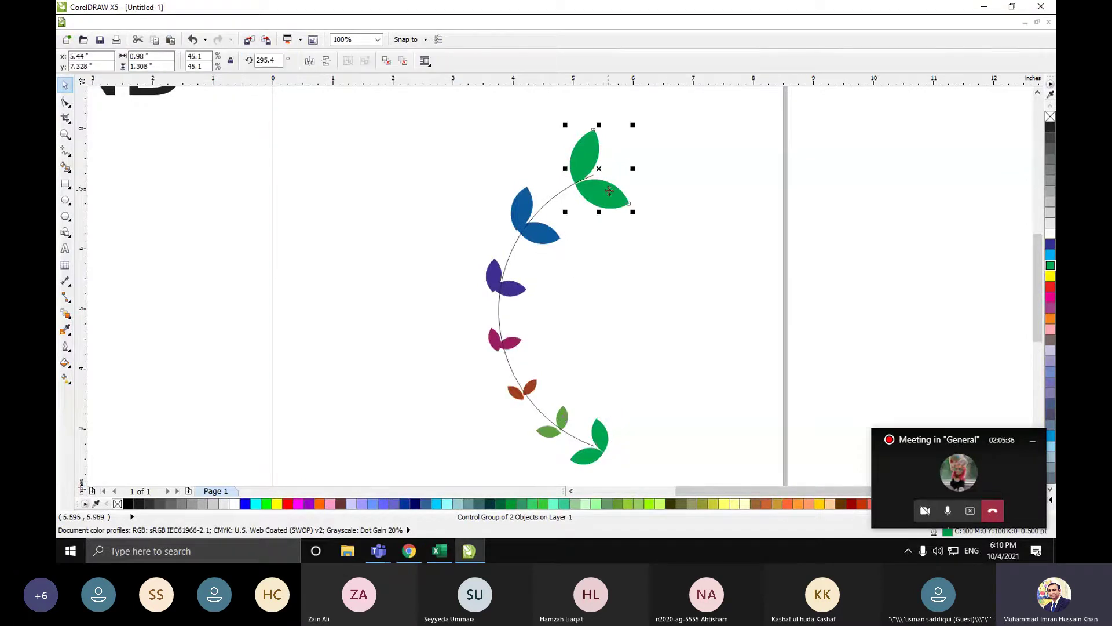
click(561, 219)
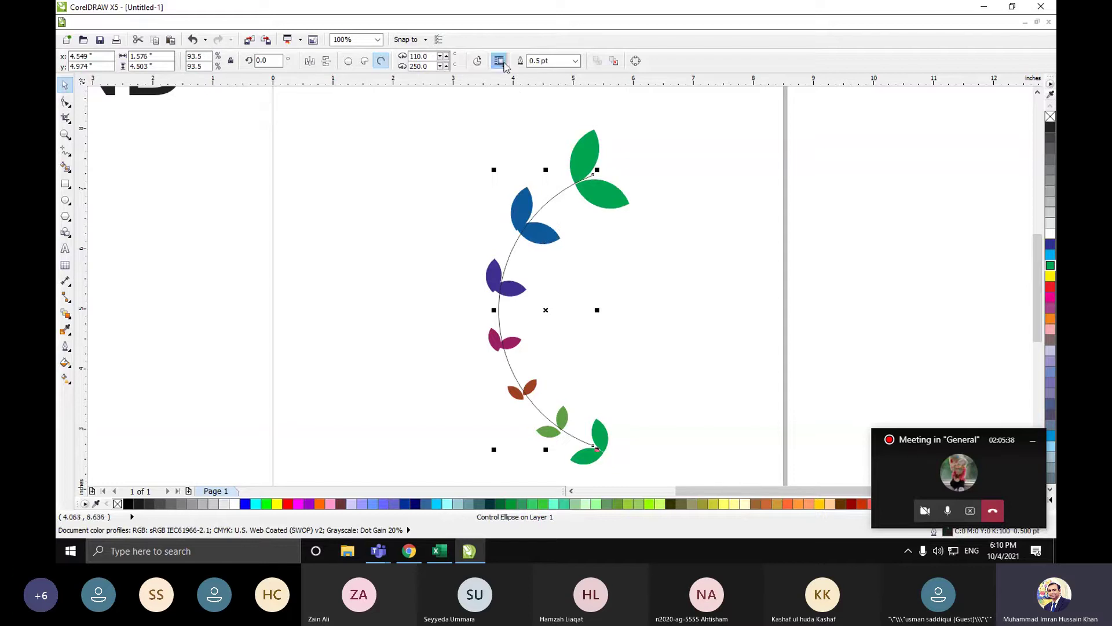
key(Left)
click(488, 275)
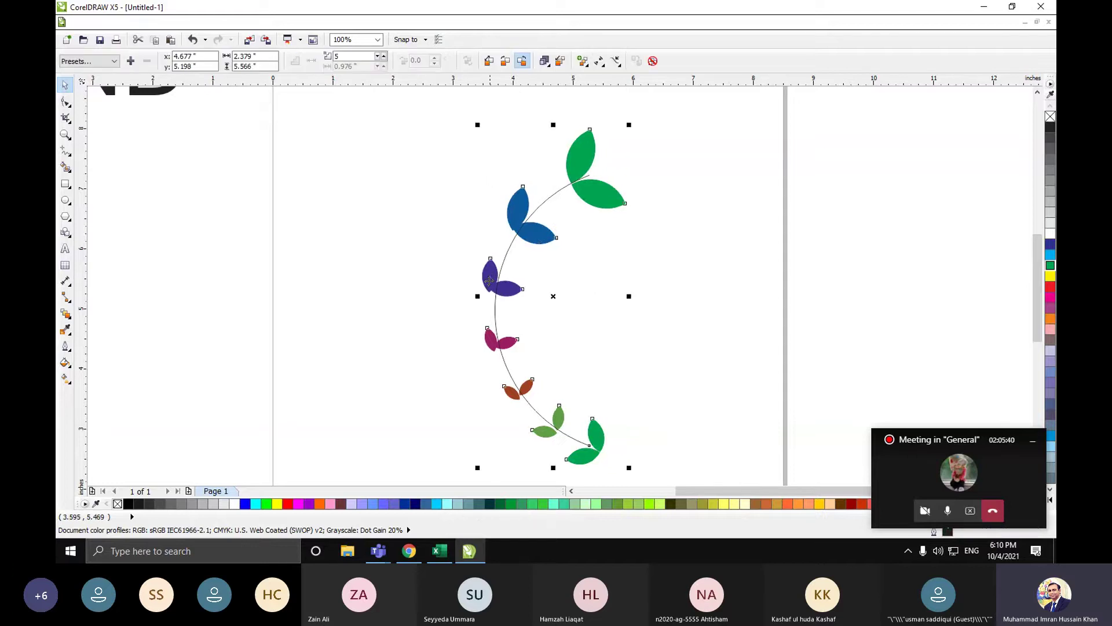
click(583, 61)
click(585, 165)
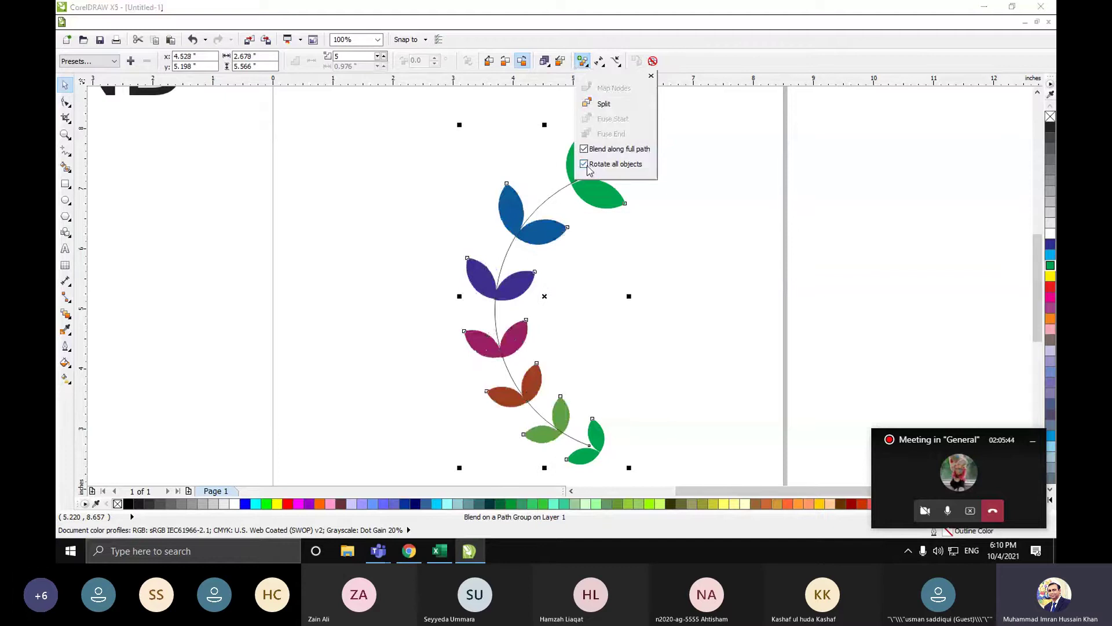
click(688, 297)
click(688, 296)
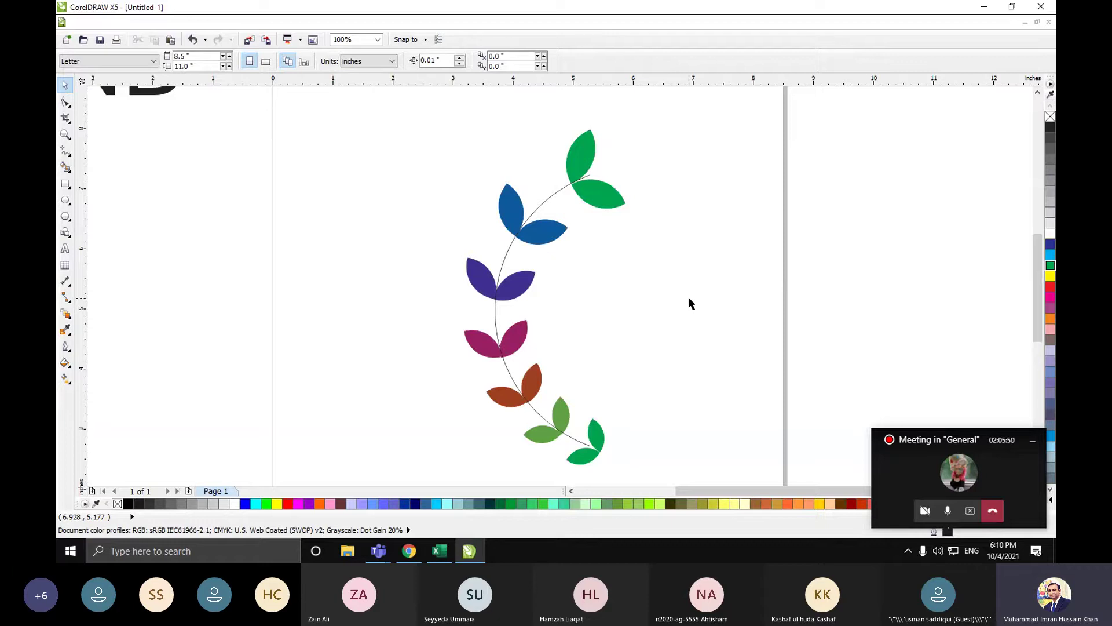
- Increase the number of blend steps in the leaf branch to 7
click(498, 317)
click(500, 320)
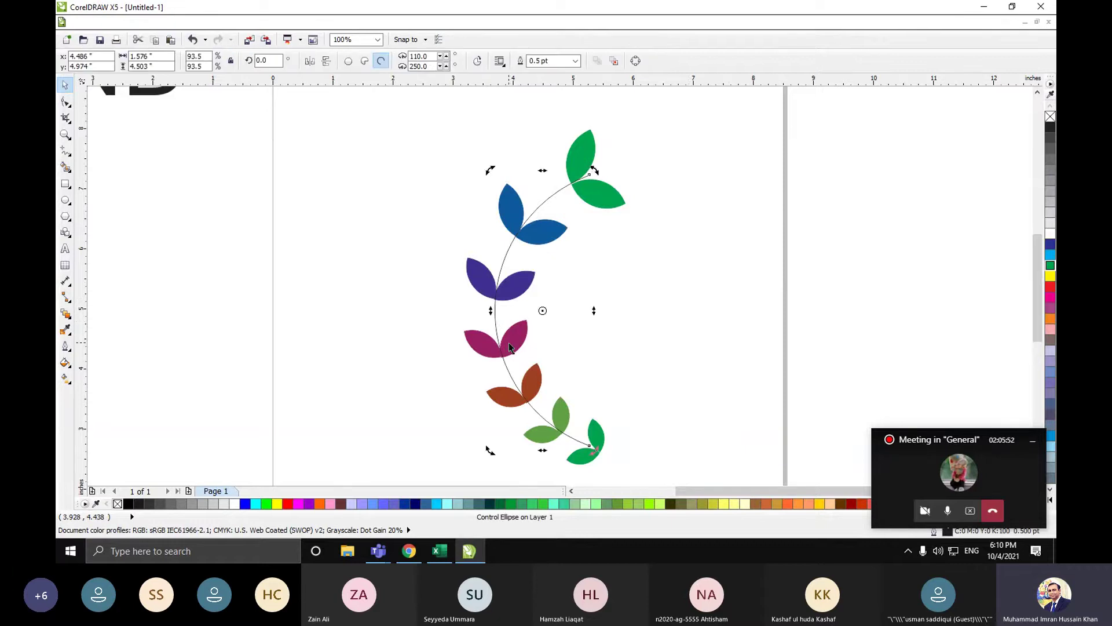
click(509, 342)
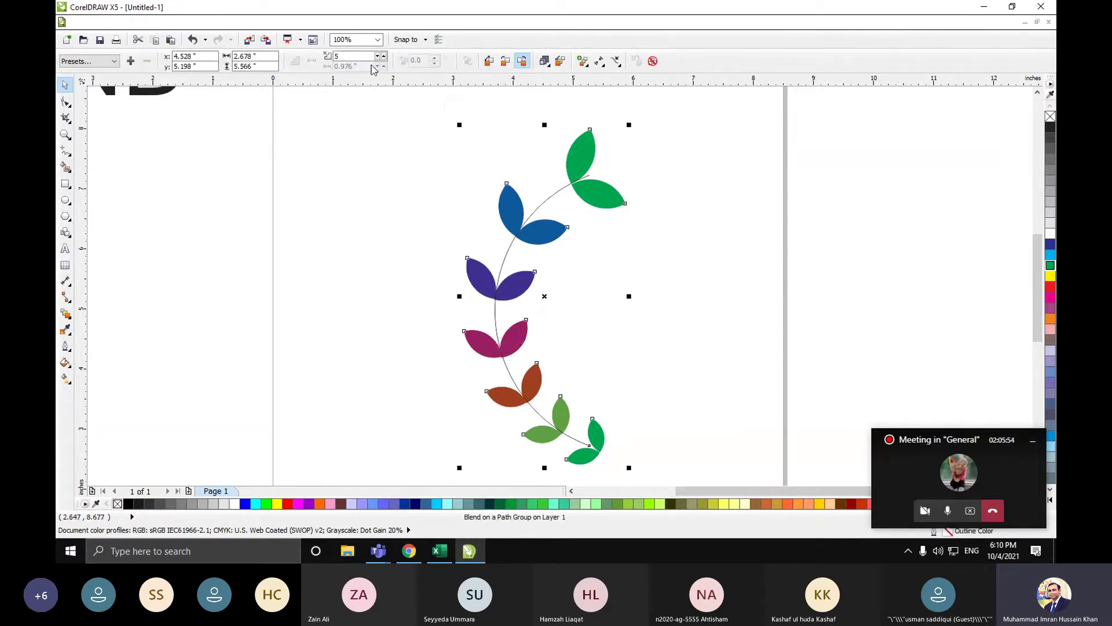
click(383, 56)
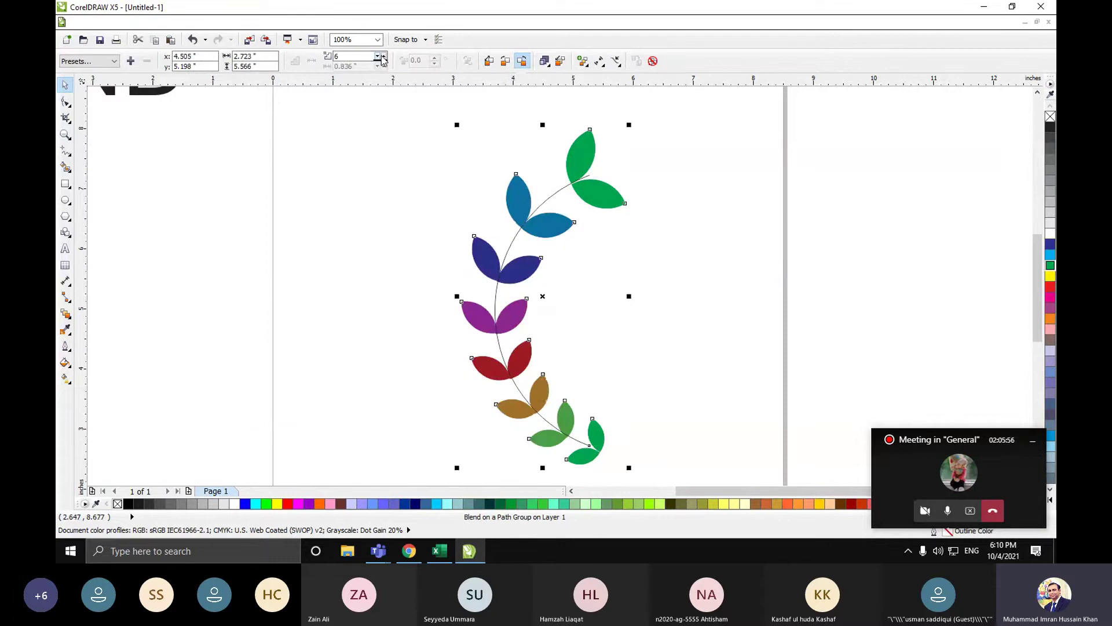
click(383, 56)
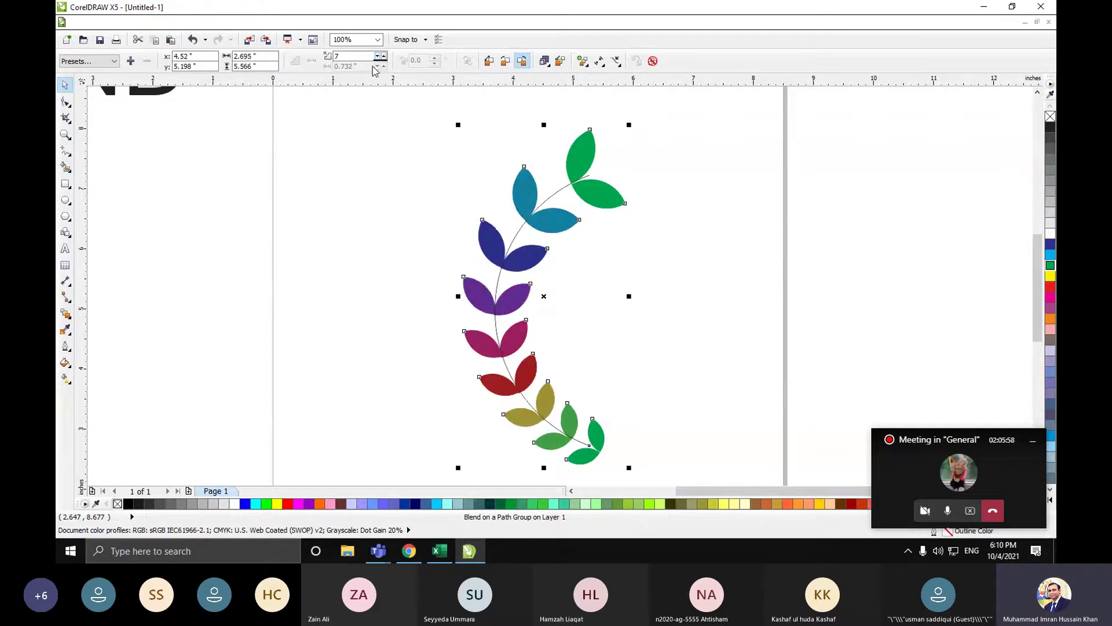
click(350, 133)
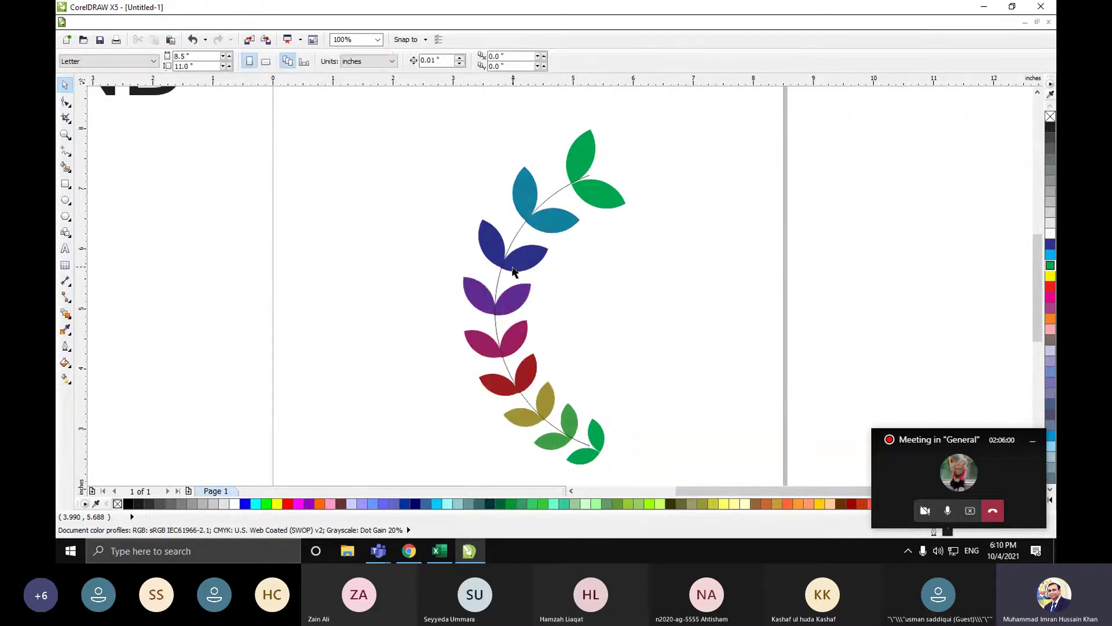
- Move the complete leaf branch about 2.1 inches to the left on the page
drag(513, 271, 387, 264)
click(579, 278)
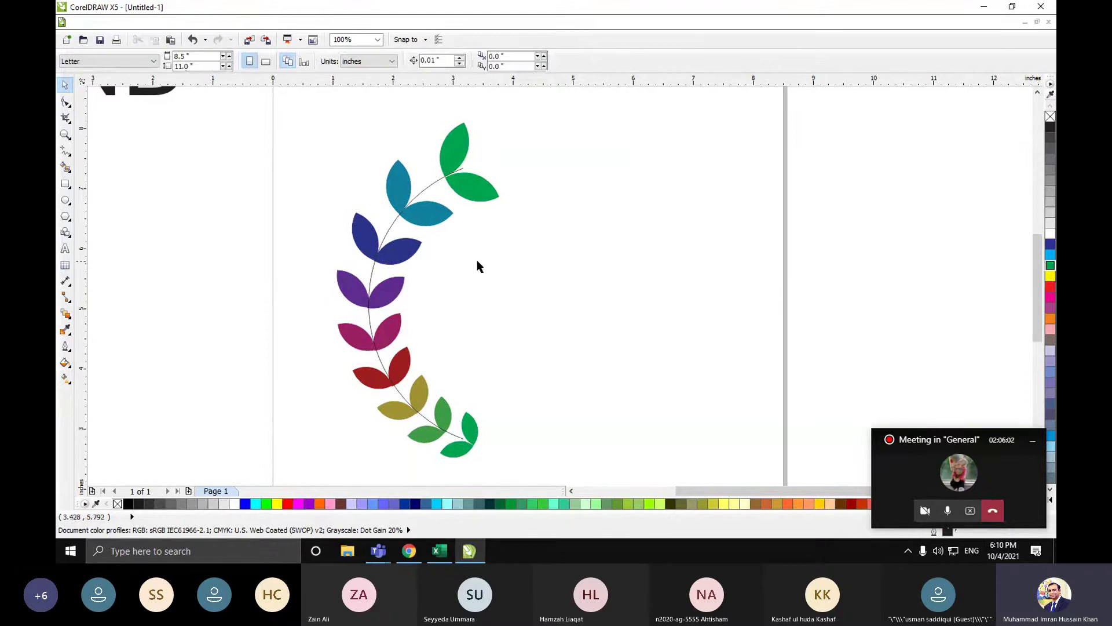
scroll(485, 259, down, 1)
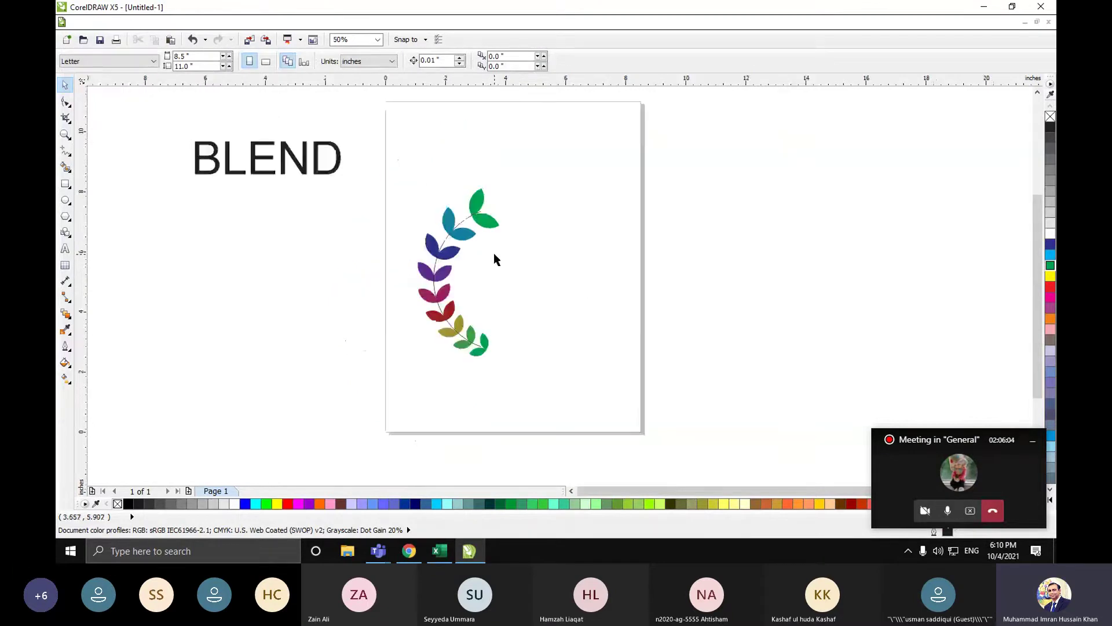
click(447, 255)
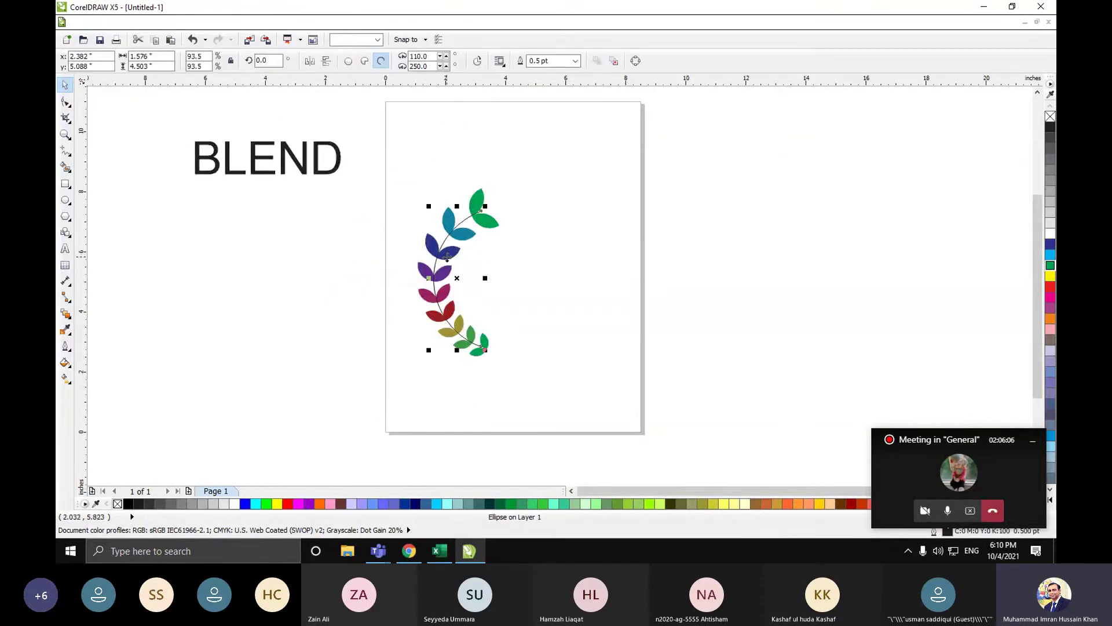
click(309, 61)
drag(484, 277, 566, 289)
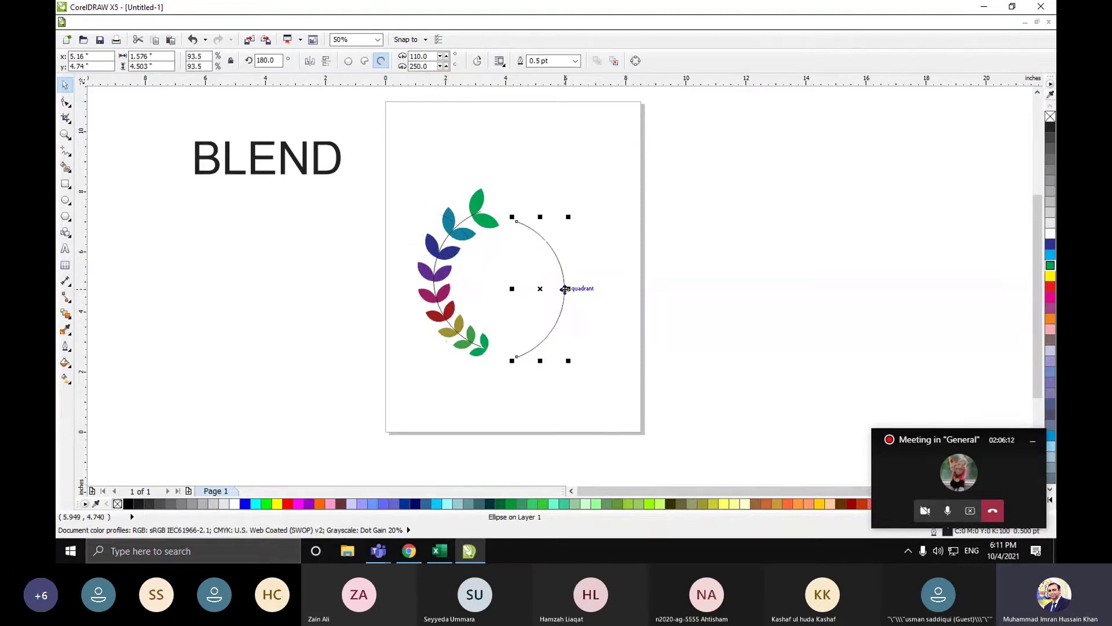
key(Delete)
- Place a duplicate of the complete leaf branch about 2.4 inches to the right of the original
click(439, 277)
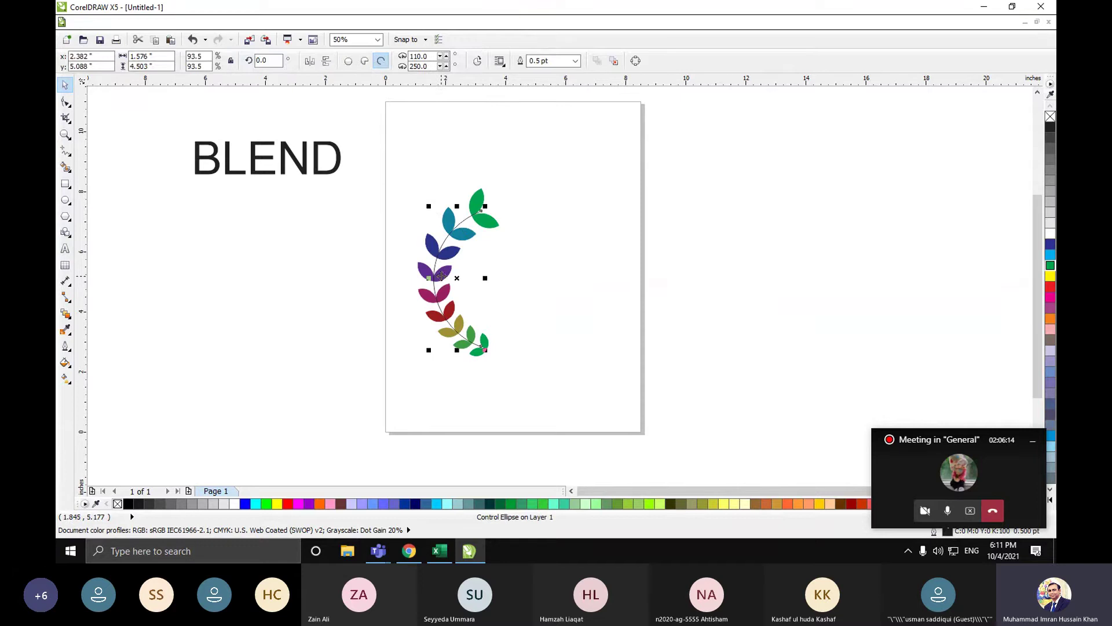
click(413, 282)
click(422, 273)
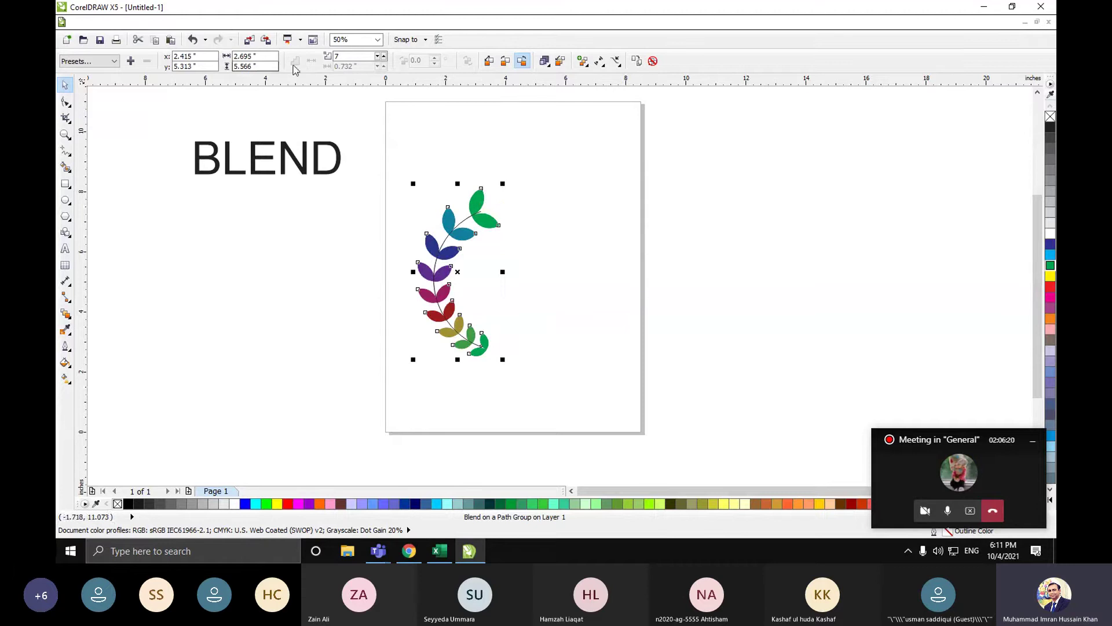
drag(442, 272, 514, 276)
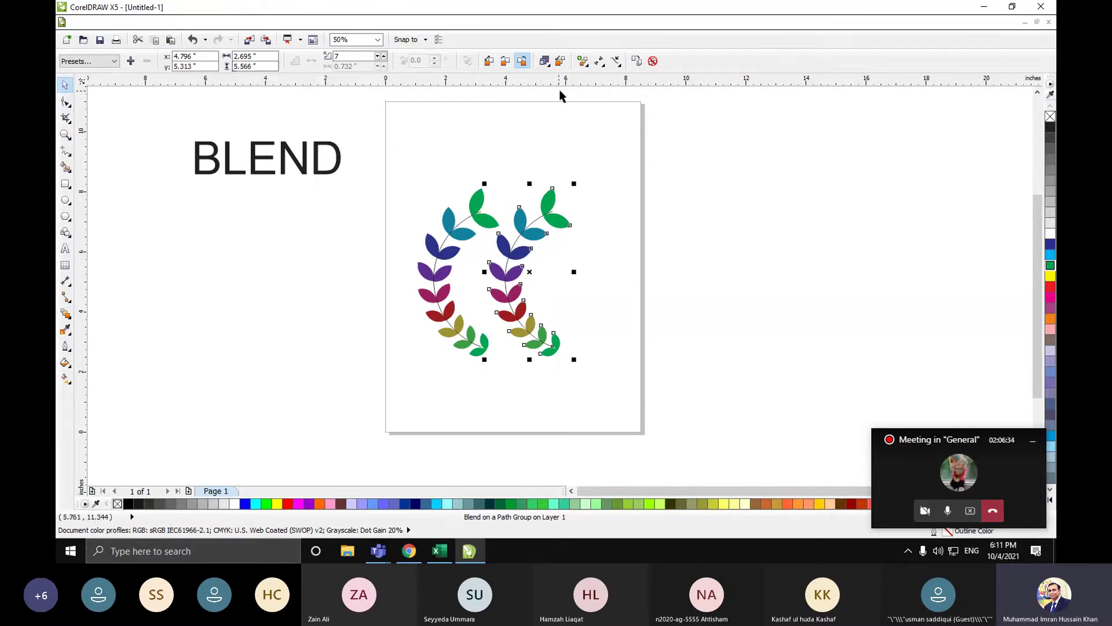
click(601, 63)
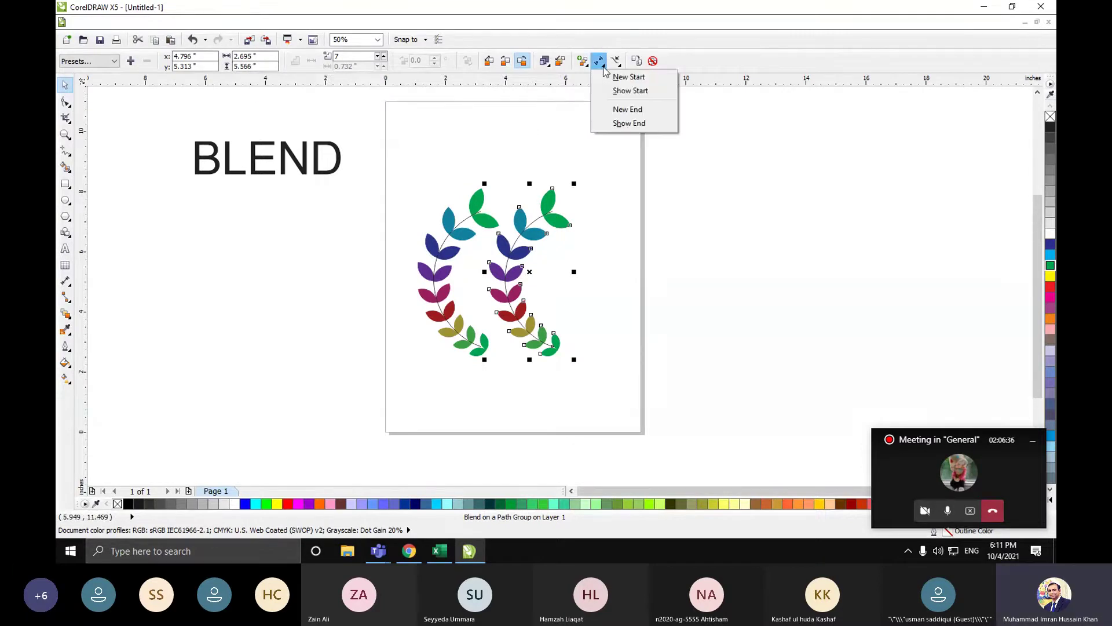
click(528, 266)
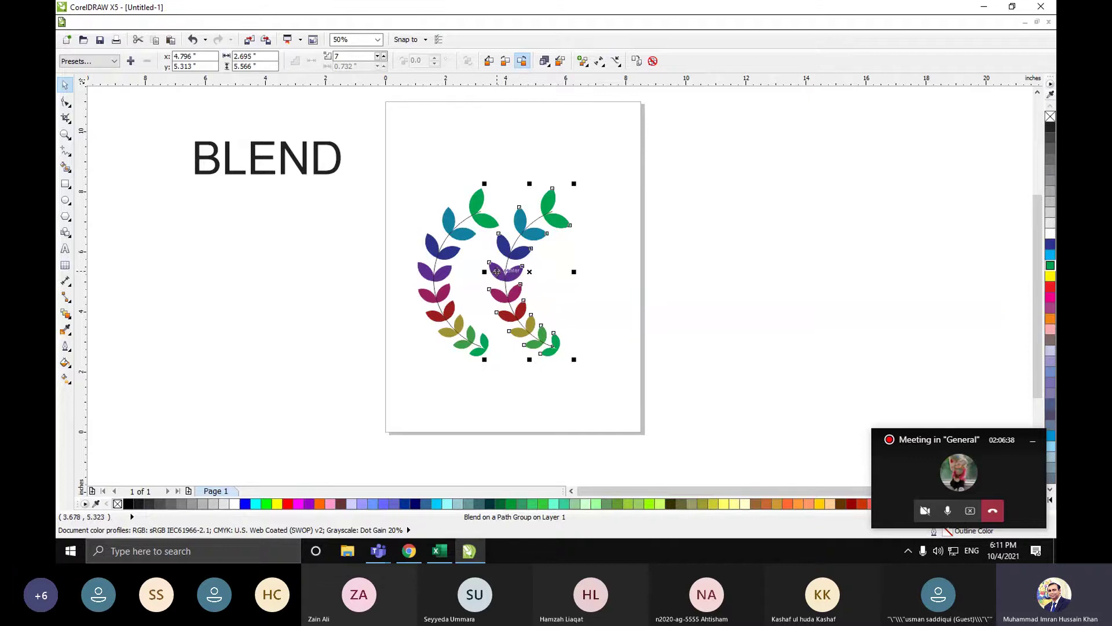
click(497, 271)
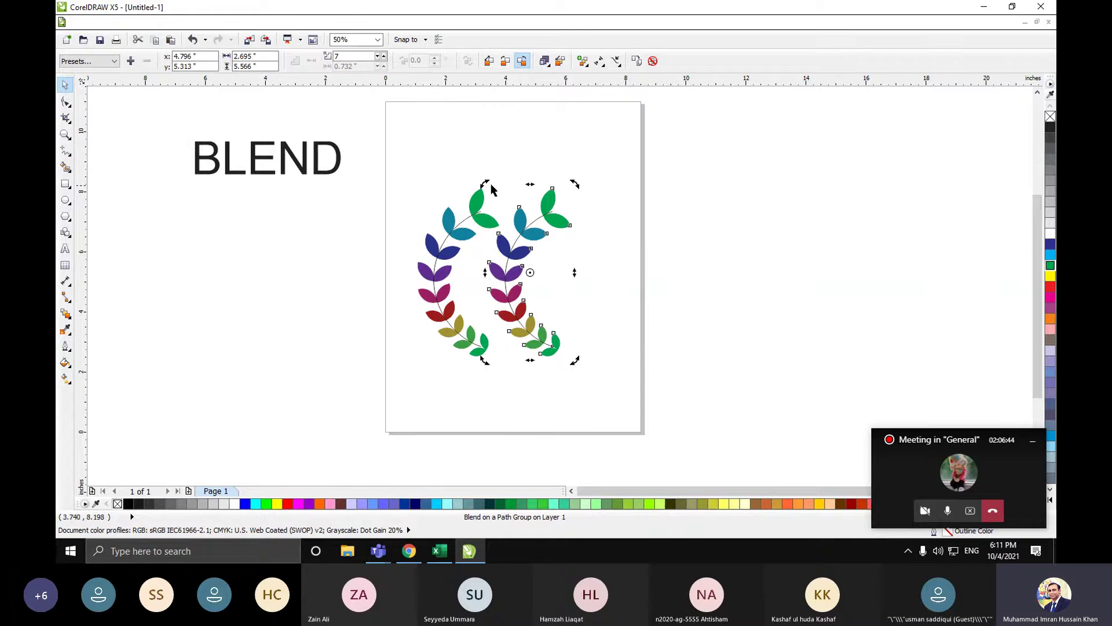
drag(483, 184, 485, 220)
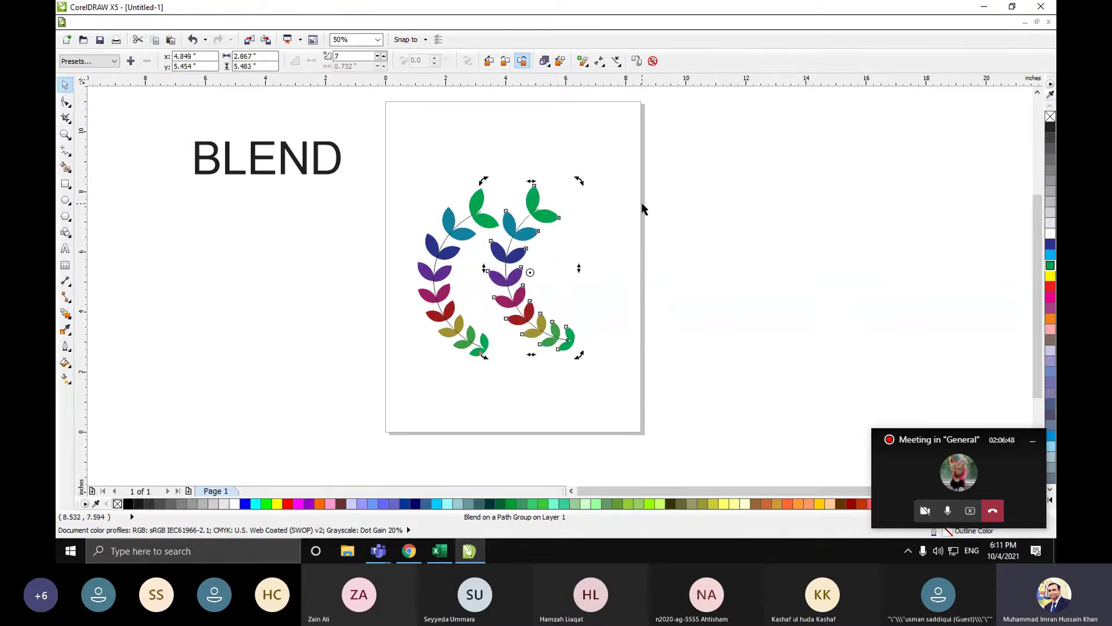
key(ctrl+z)
click(642, 203)
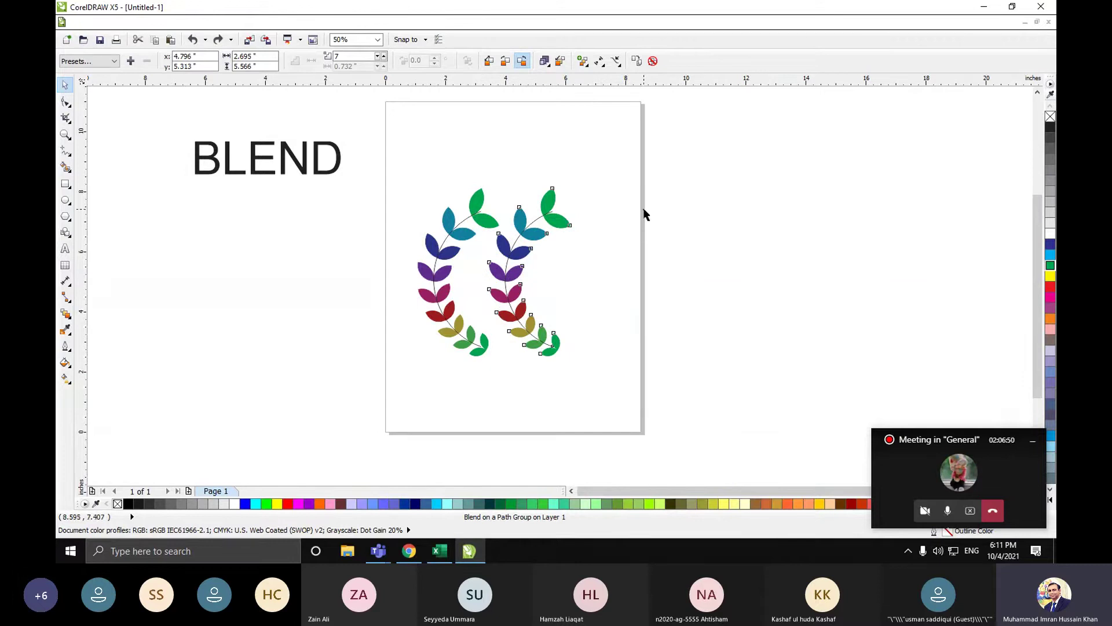
- Mirror the duplicate branch horizontally by flipping its arc path
click(509, 272)
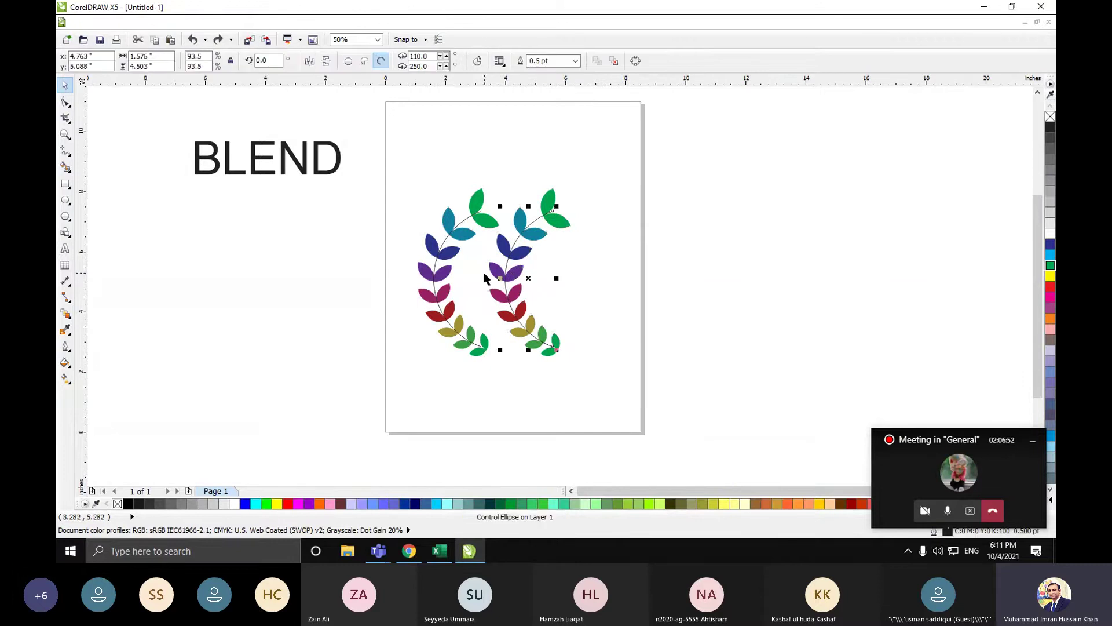
click(265, 60)
text(180)
key(Return)
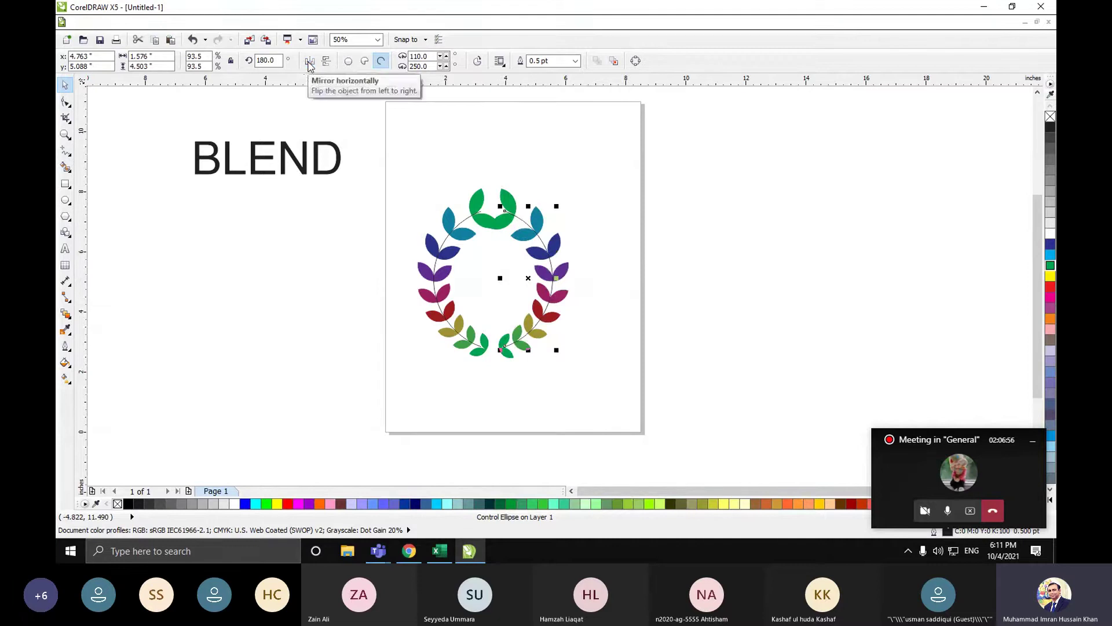
click(401, 119)
- Move the mirrored leaf branch about 1.3 inches to the right to open up the wreath
click(546, 280)
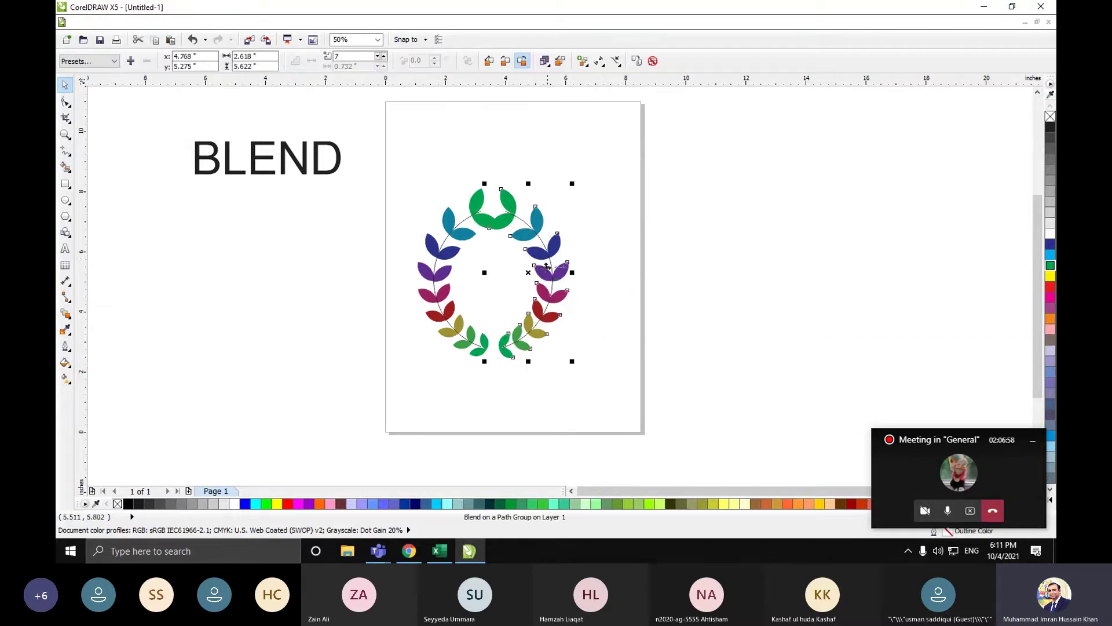
drag(546, 280, 586, 283)
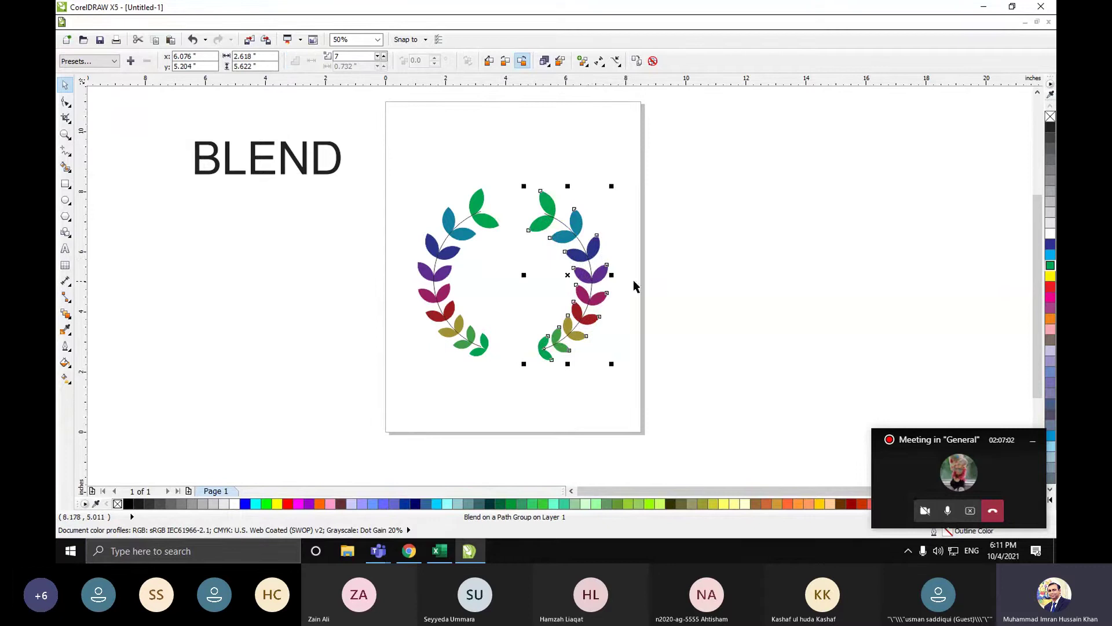
click(402, 198)
- Select both leaf branches together and try to align them with each other
click(544, 220)
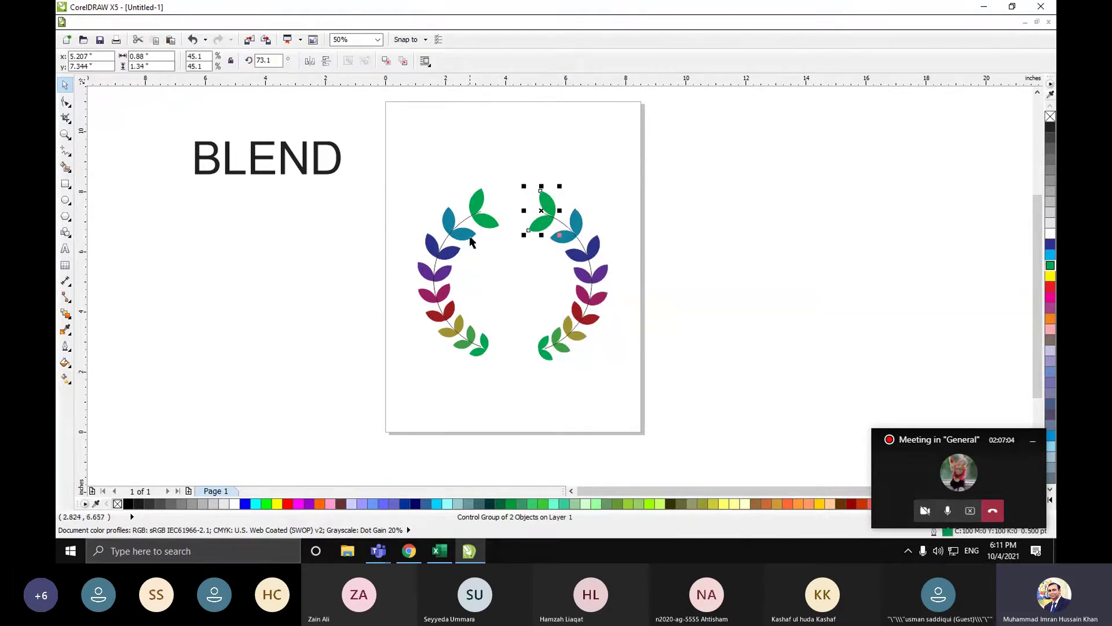
click(472, 242)
click(593, 277)
shift+click(448, 270)
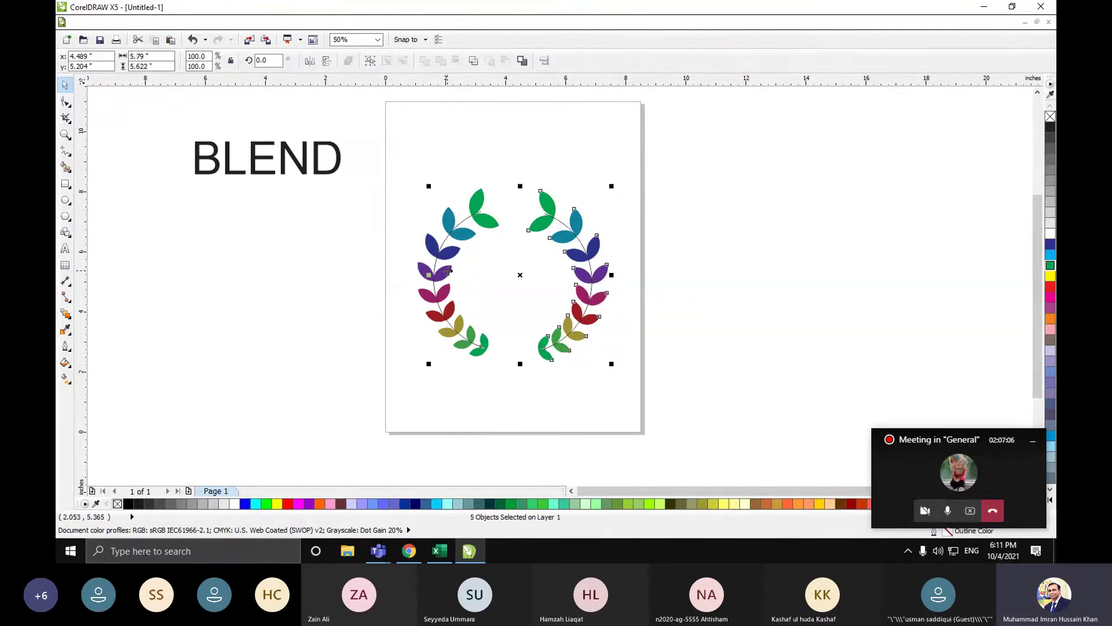
click(496, 367)
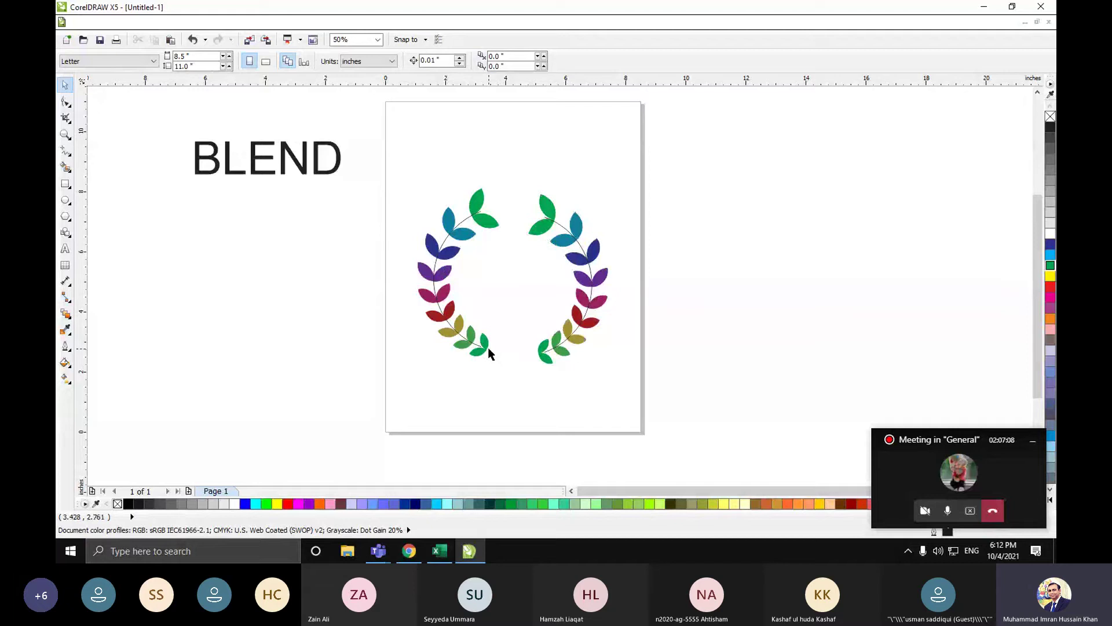
- Bottom-align the right branch's arc with the left leaf branch after selecting the lowest leaf pair of each branch
click(543, 351)
shift+click(486, 343)
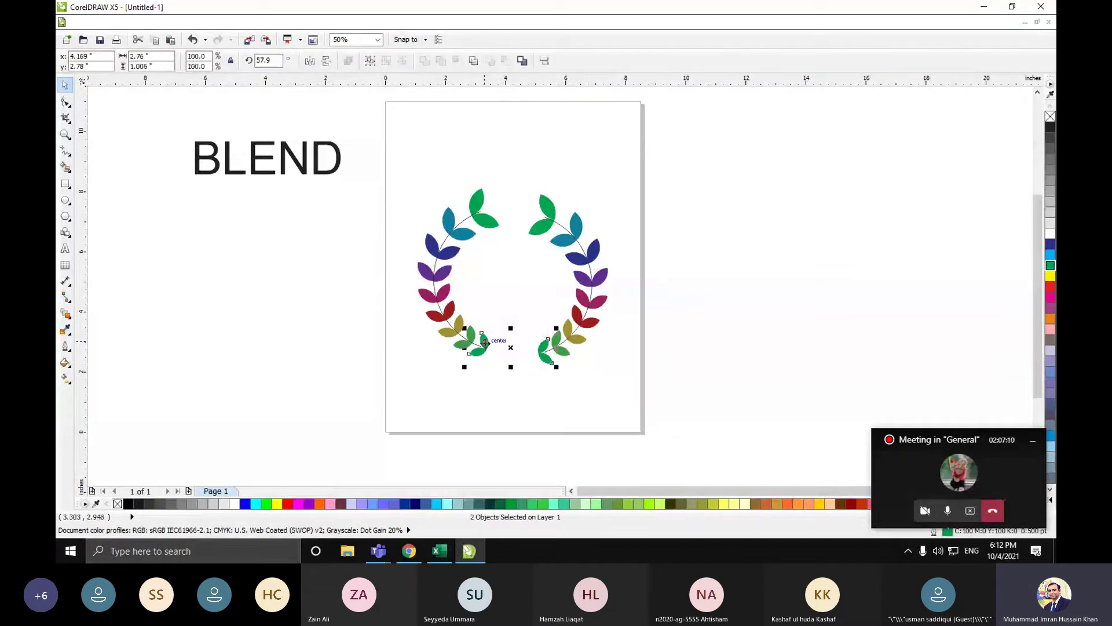
click(510, 373)
click(572, 331)
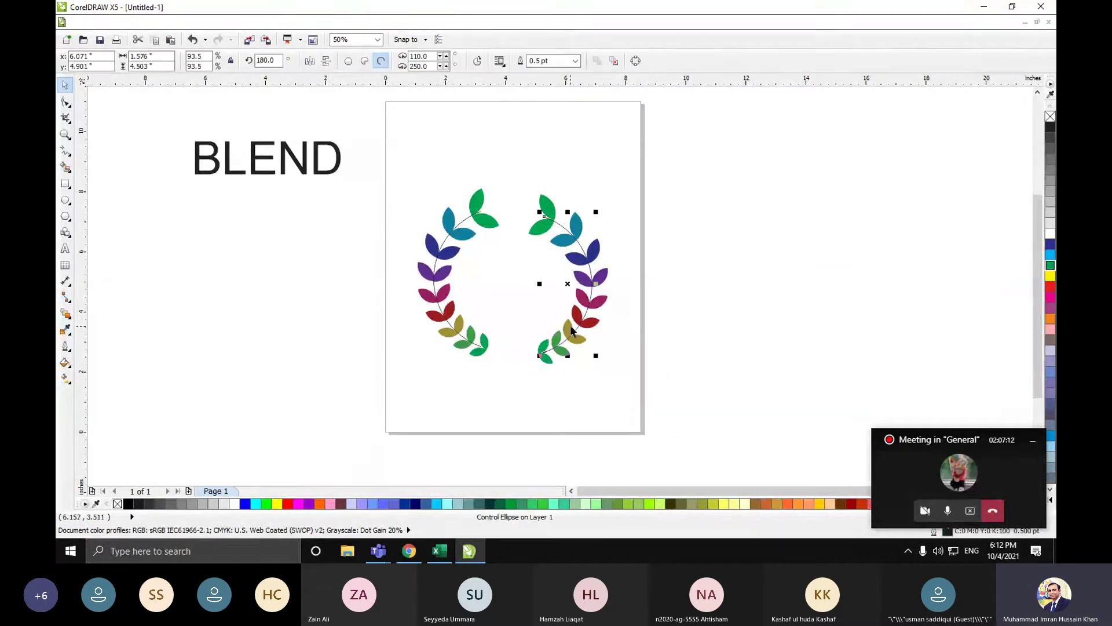
shift+click(432, 277)
key(b)
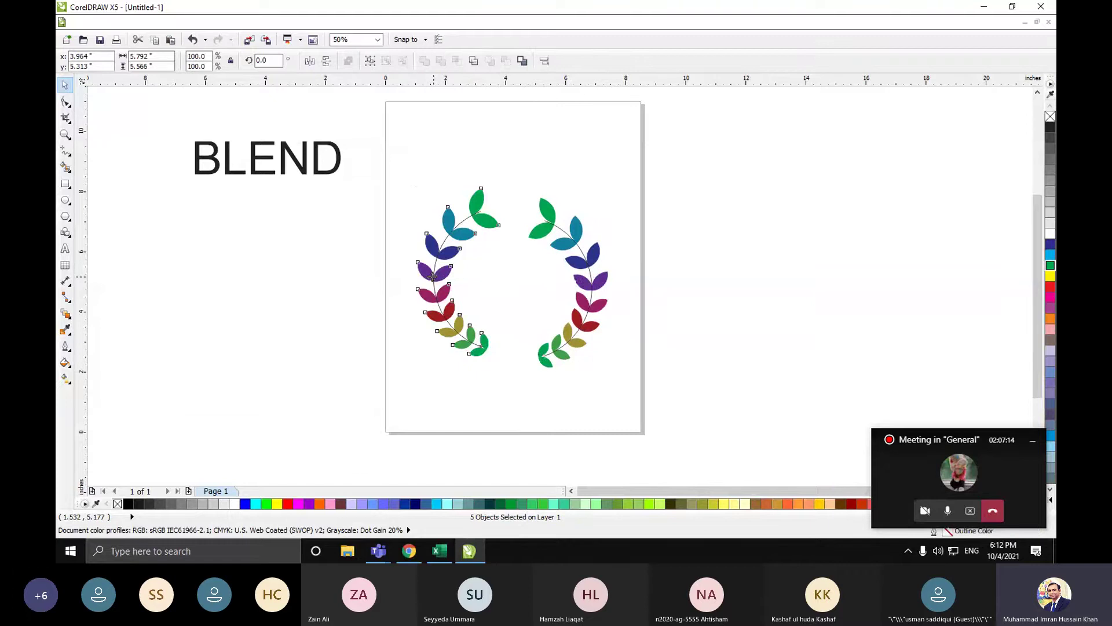
- Align the right leaf branch vertically with the left one so both halves of the wreath sit level
key(t)
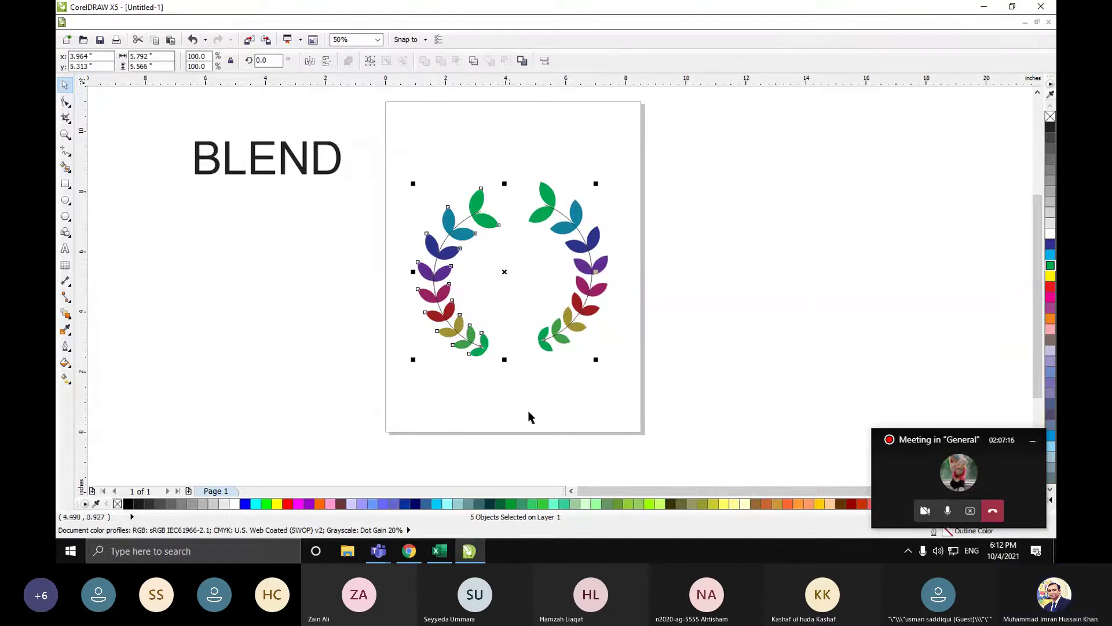
click(528, 413)
click(569, 325)
click(592, 271)
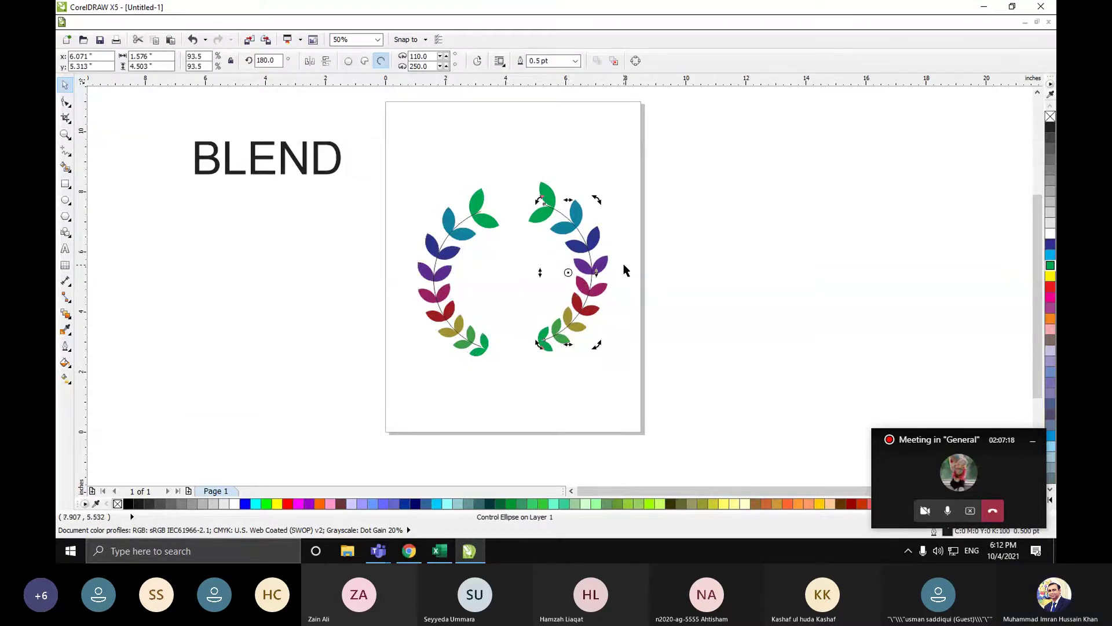
click(439, 274)
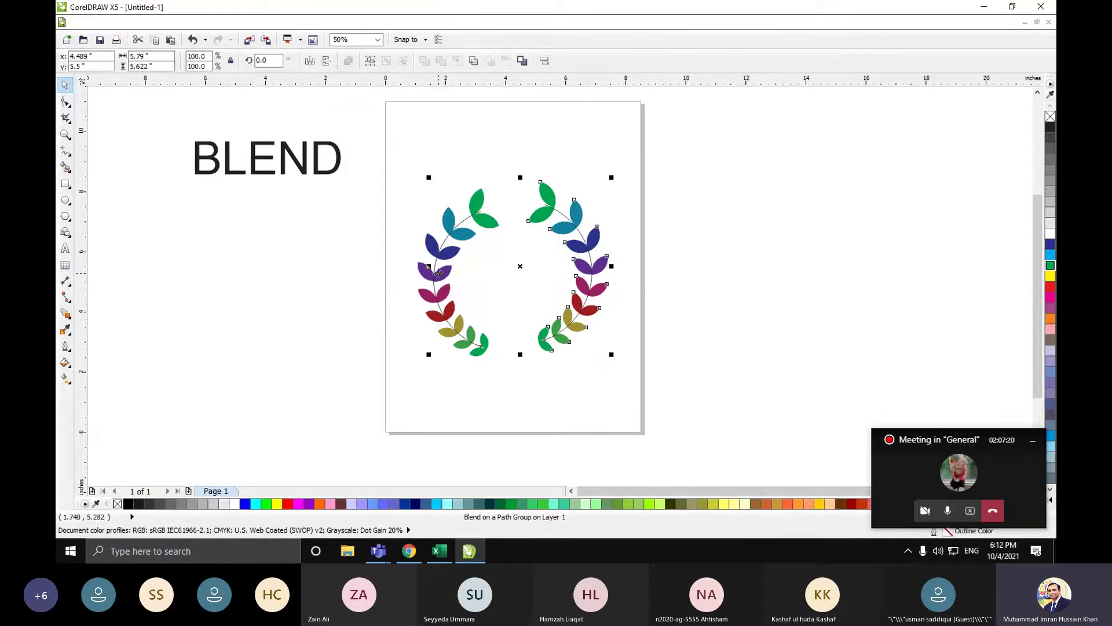
shift+click(427, 278)
click(417, 398)
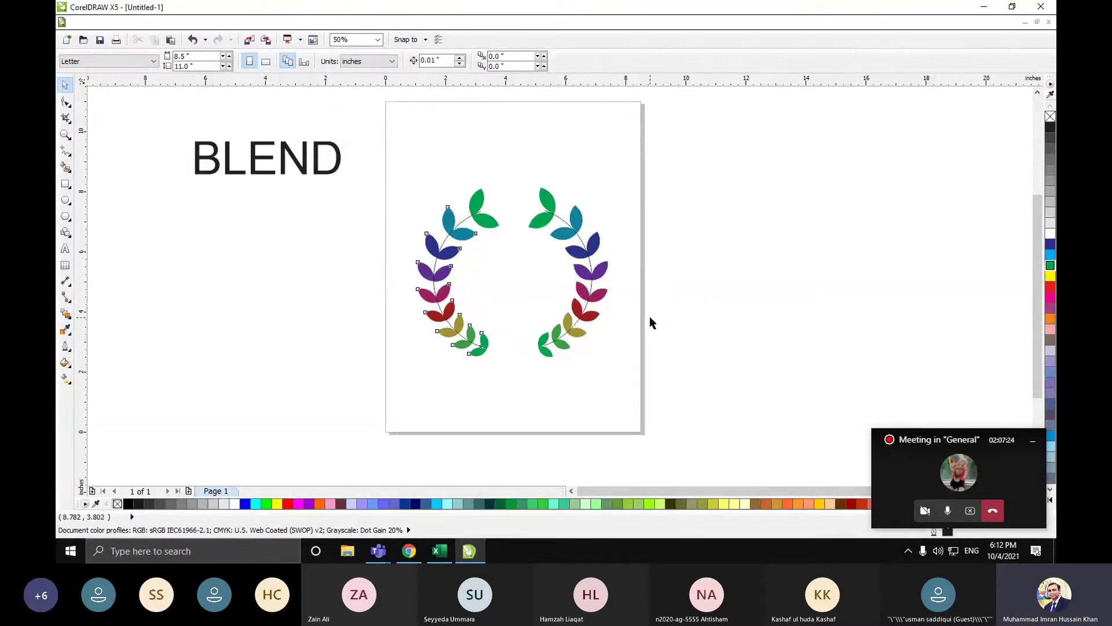
- Shrink the left branch's uppermost green leaf pair to about 0.79 by 1.09 inches
scroll(649, 322, up, 1)
scroll(206, 168, down, 1)
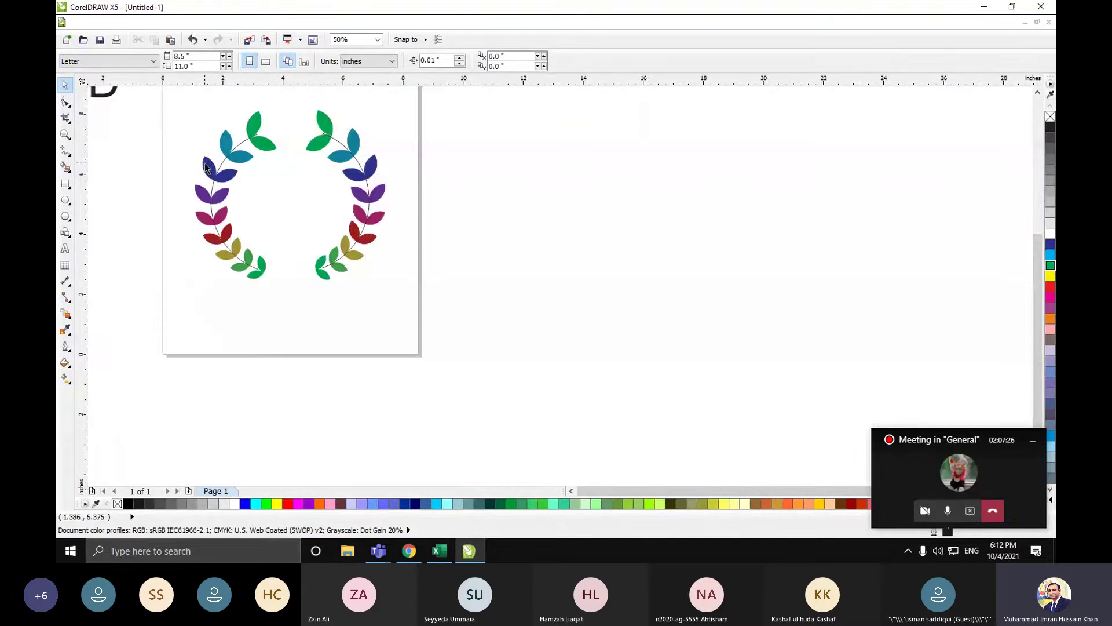
key(F4)
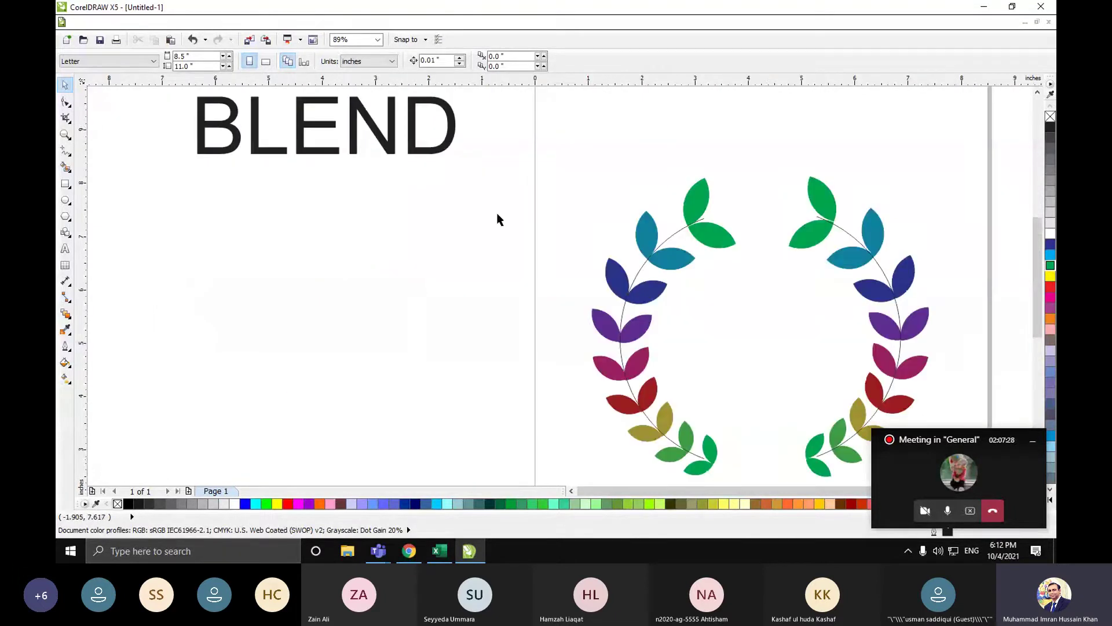
scroll(810, 242, up, 2)
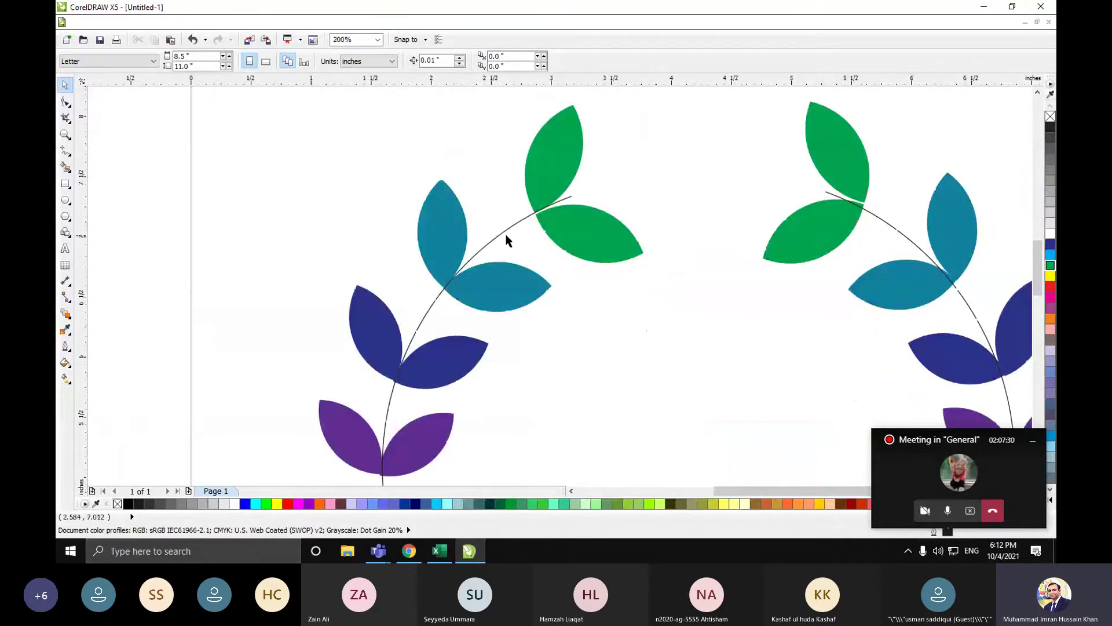
click(587, 239)
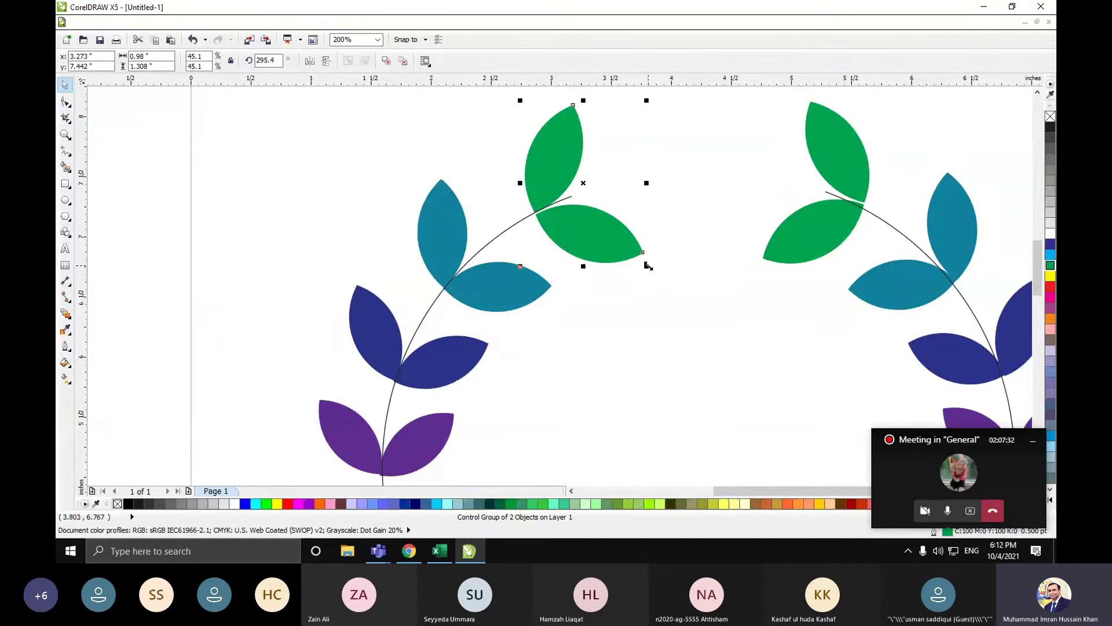
drag(647, 265, 633, 255)
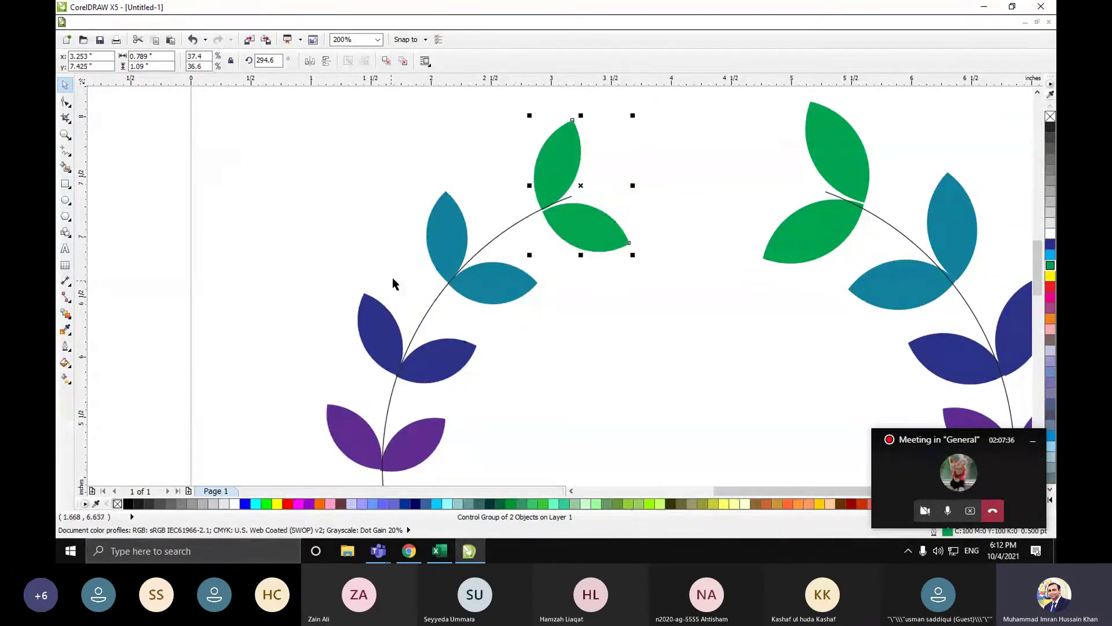
- Repeat the same resize on the right branch's uppermost green leaf pair
click(829, 239)
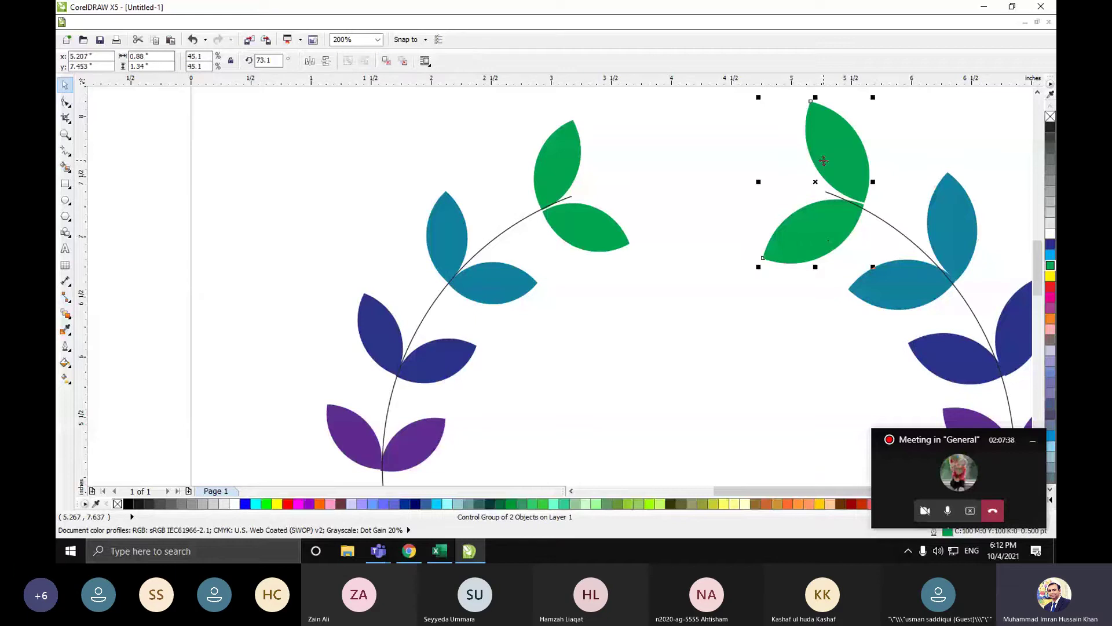
key(ctrl+r)
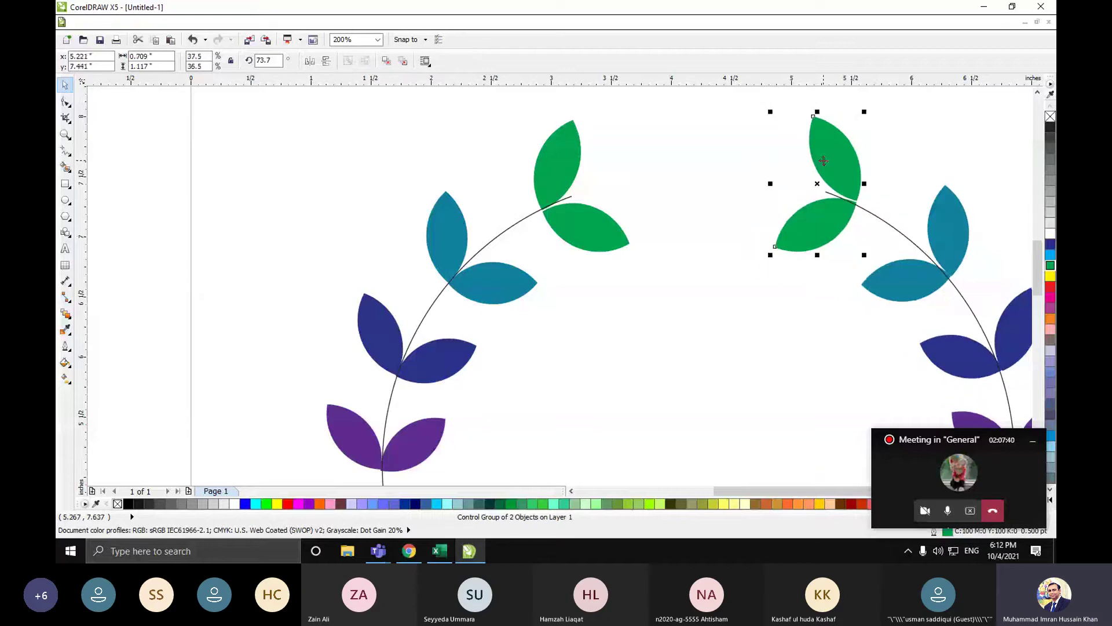
click(702, 193)
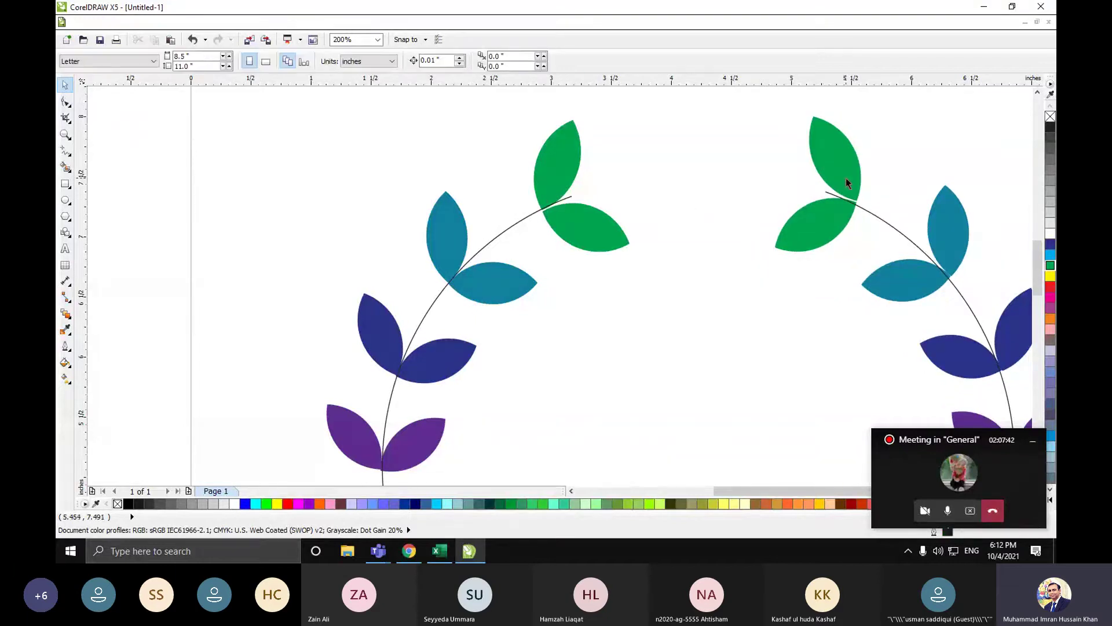
- Draw two rectangles beside the page, about 1.73 by 1.35 inches and about 1.42 by 1.35 inches
scroll(846, 179, down, 2)
scroll(924, 256, up, 1)
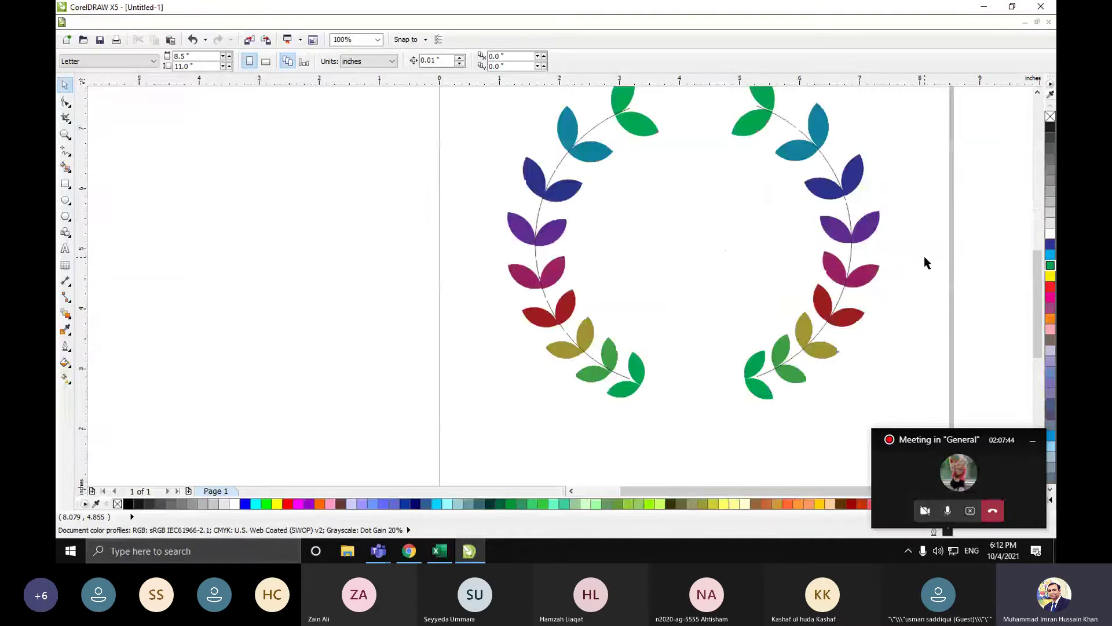
click(66, 183)
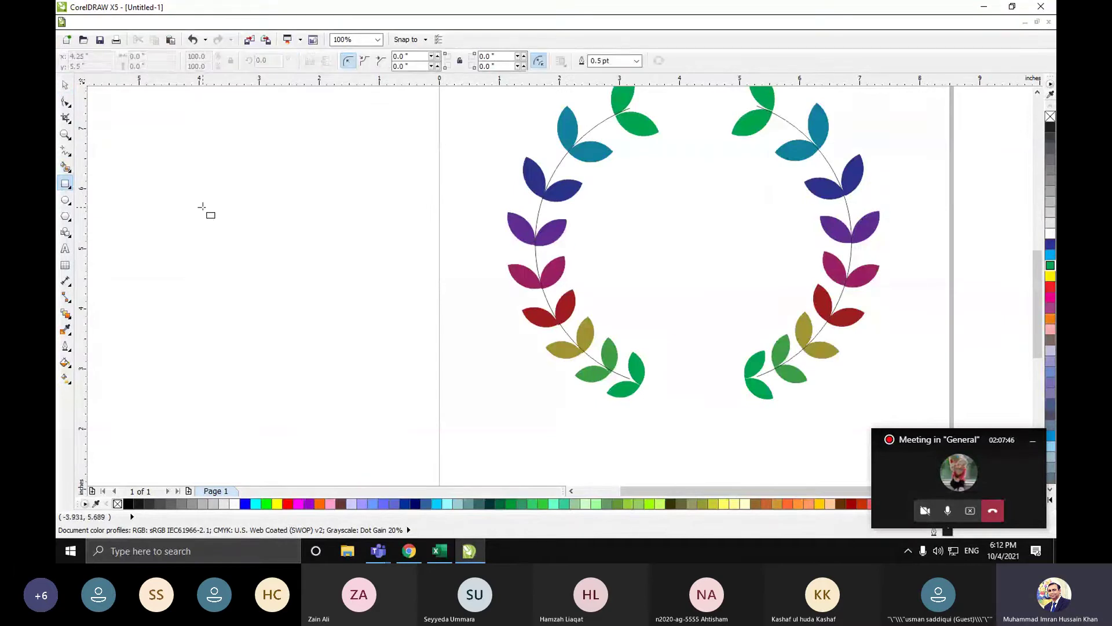
drag(202, 206, 307, 288)
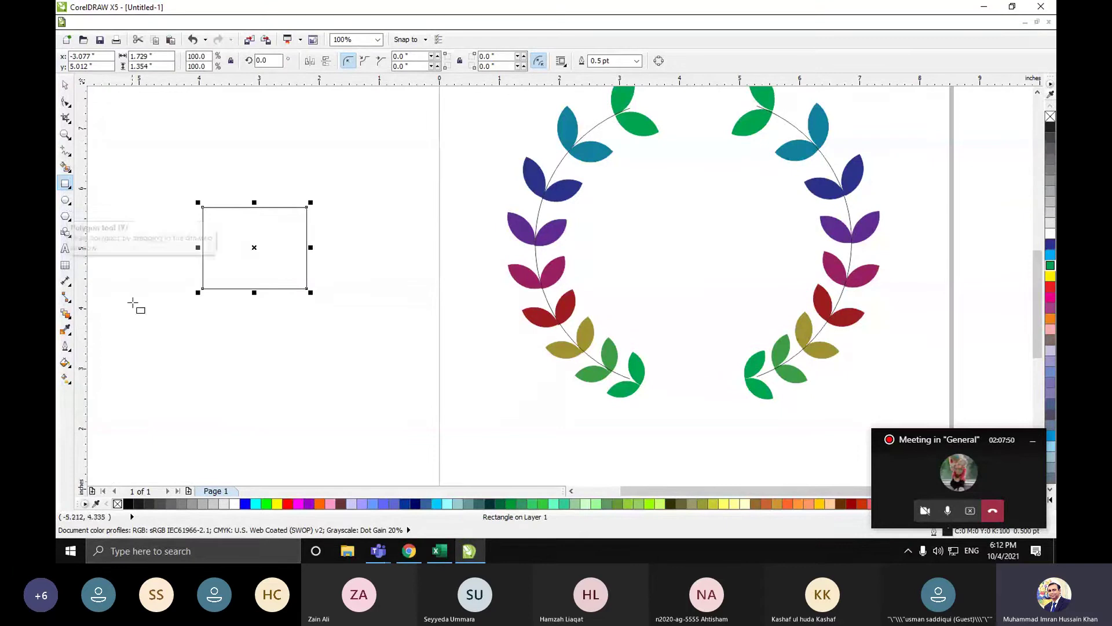
drag(172, 328, 258, 408)
key(space)
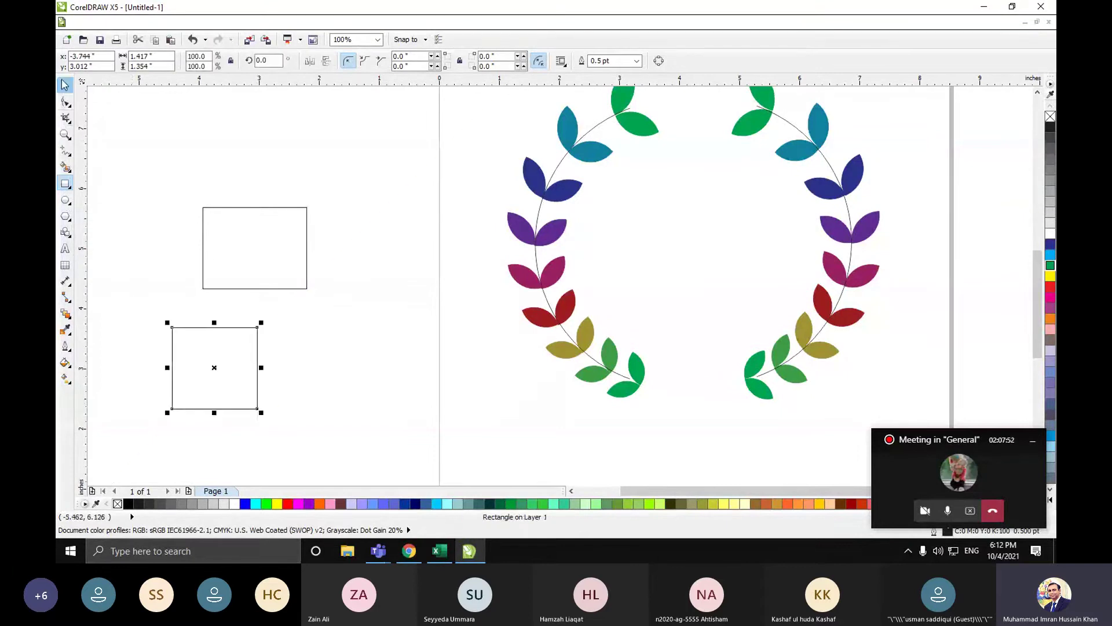
- Scale the upper rectangle up to about 2.18 by 1.71 inches and repeat that stretch twice on the lower rectangle
click(308, 217)
drag(310, 204, 338, 180)
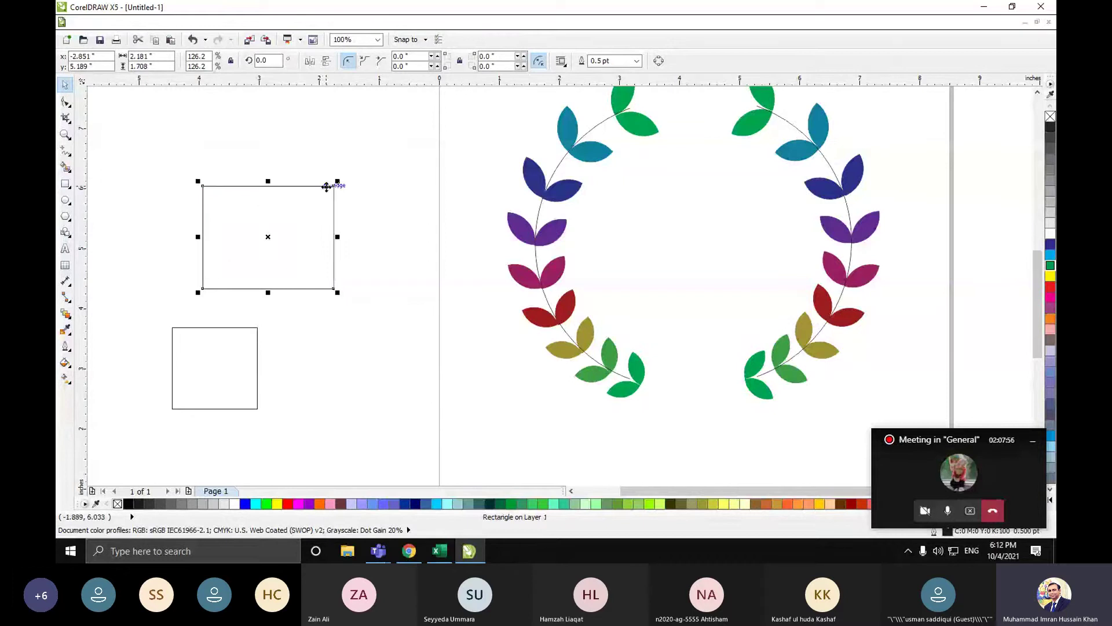
click(219, 347)
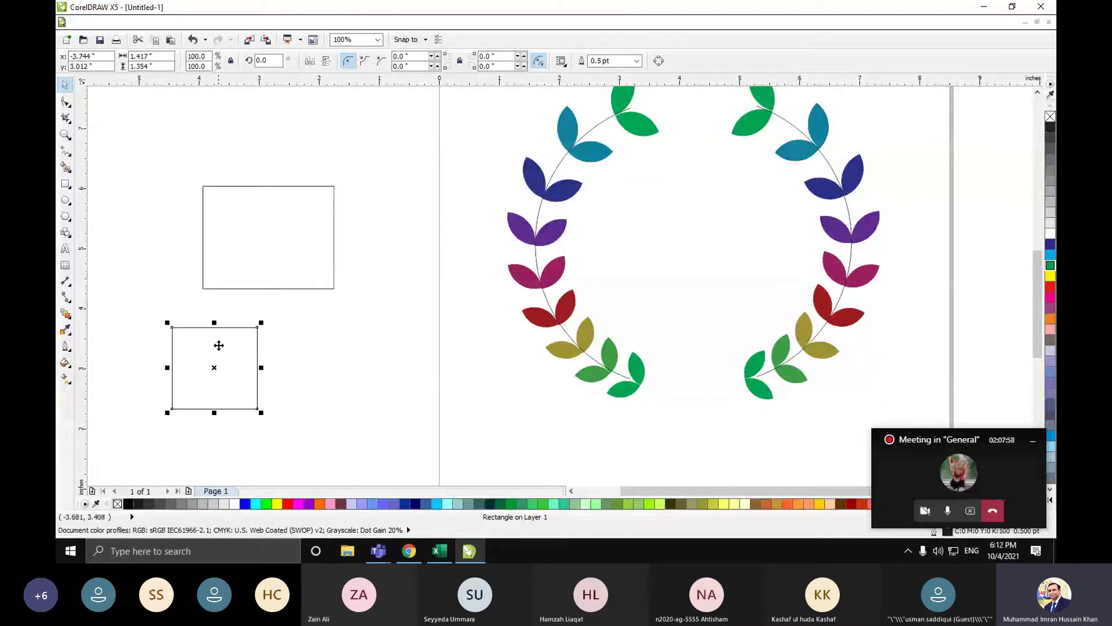
key(ctrl+r)
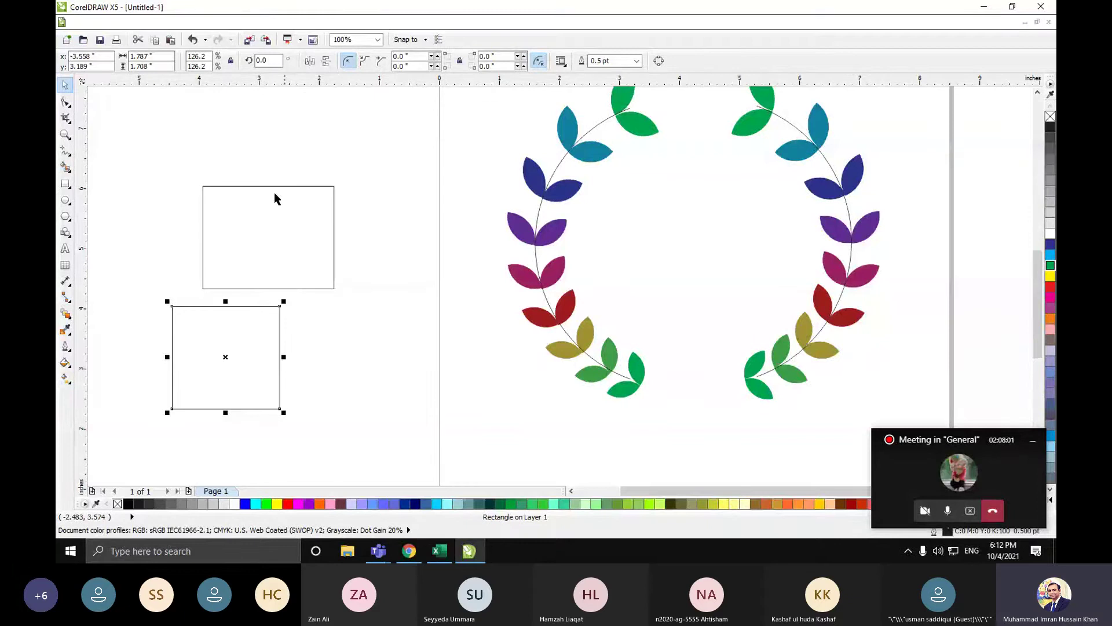
click(108, 23)
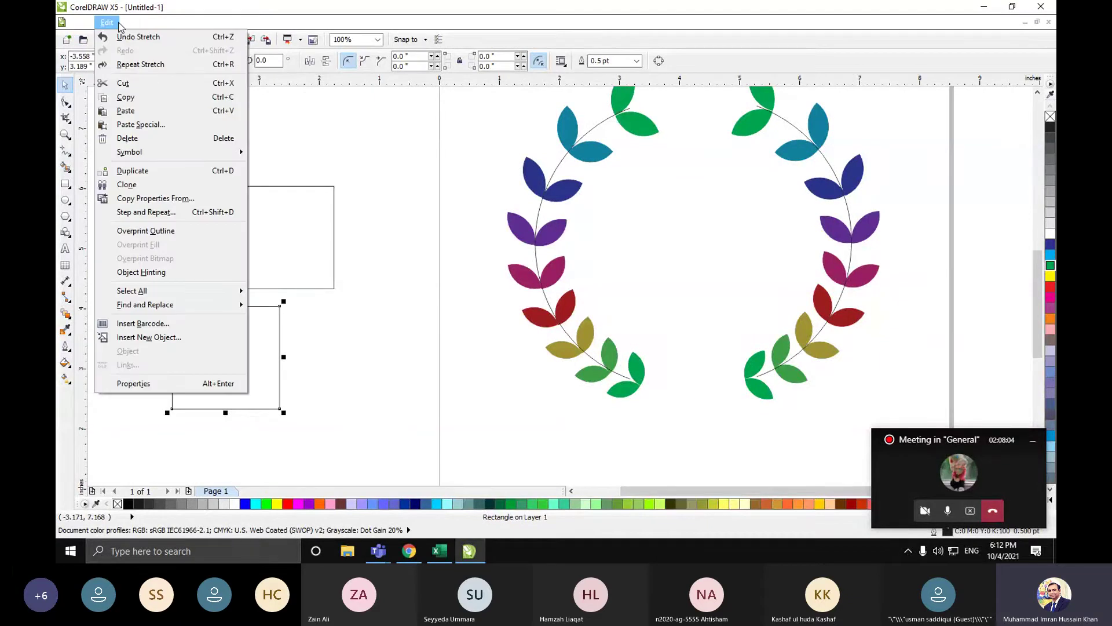
click(145, 67)
click(338, 321)
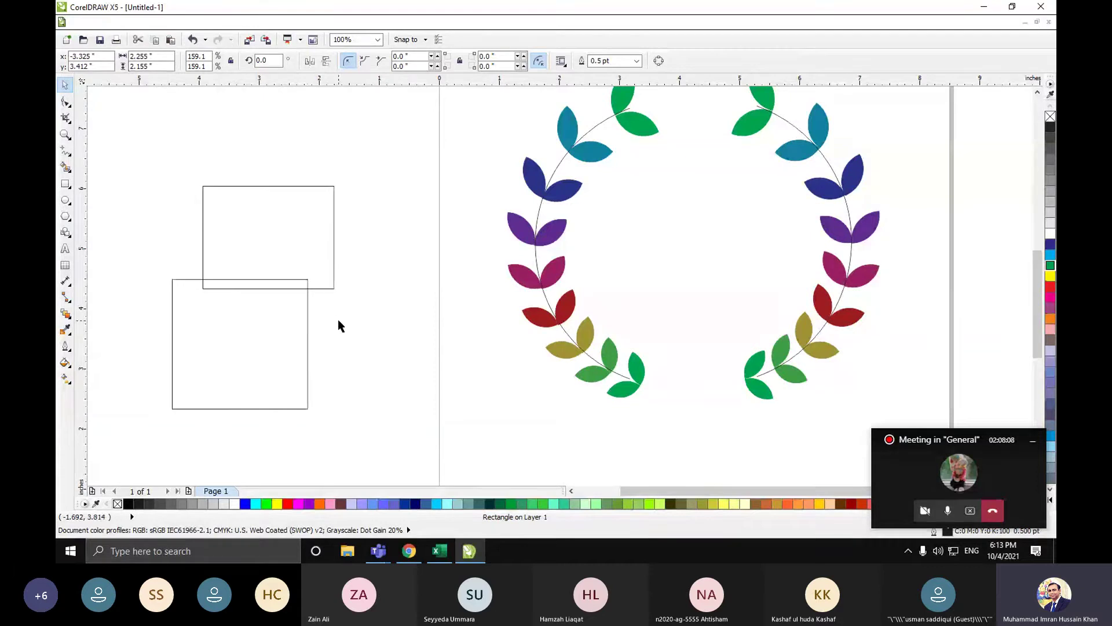
- Delete both practice rectangles beside the page
click(308, 320)
key(Delete)
click(262, 288)
key(Delete)
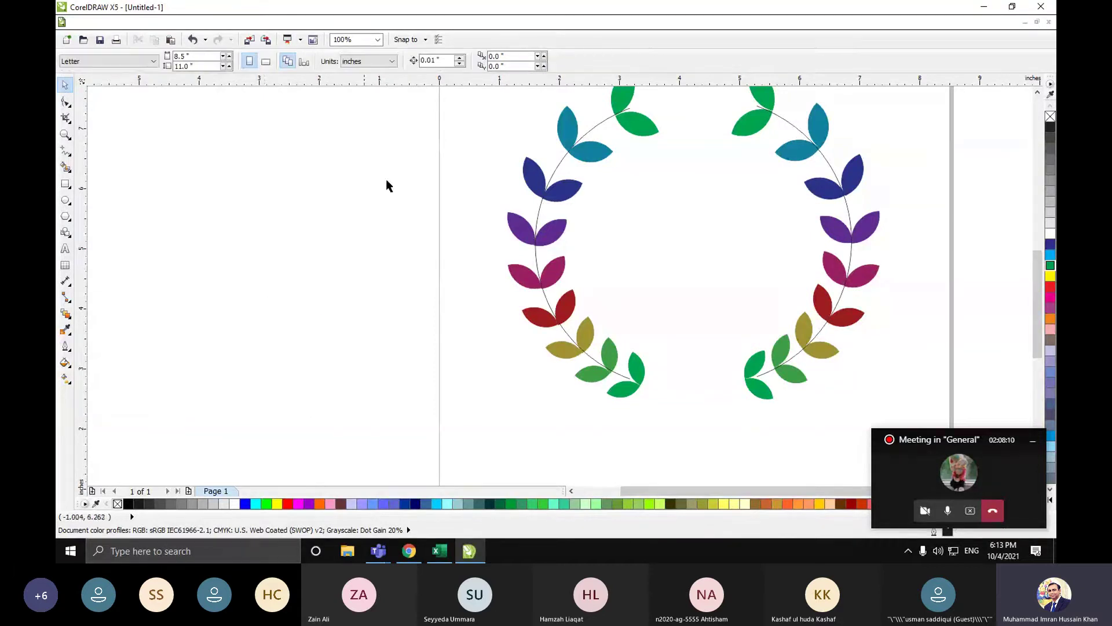
- Rotate the right branch's uppermost green leaf pair about its arc end to about 68.5 degrees
click(1040, 95)
click(1040, 95)
click(1040, 95)
scroll(776, 214, up, 1)
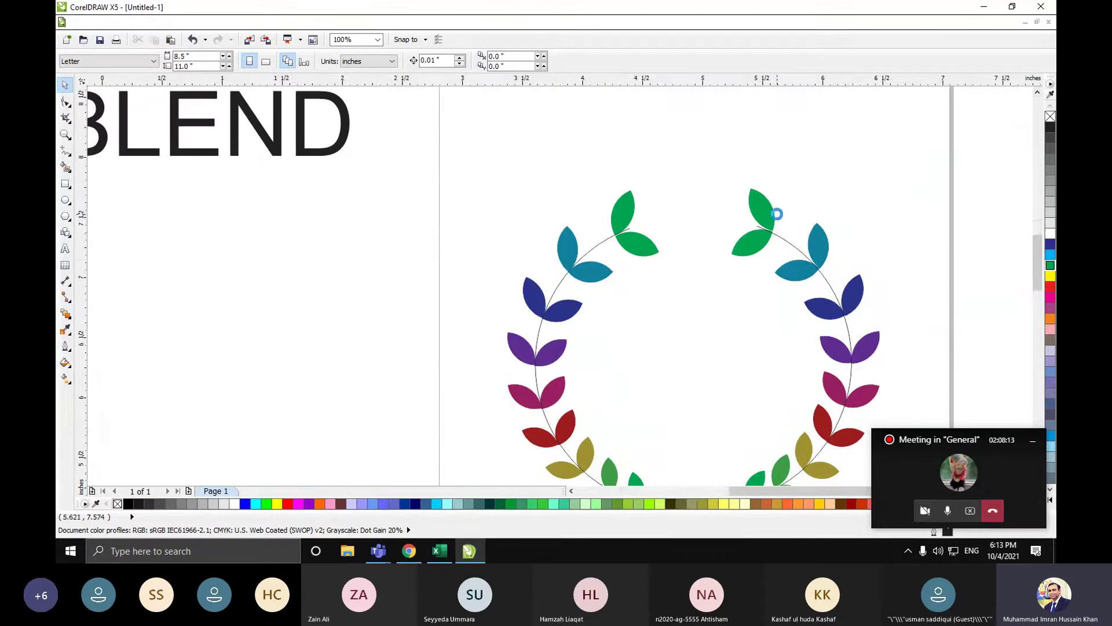
click(736, 260)
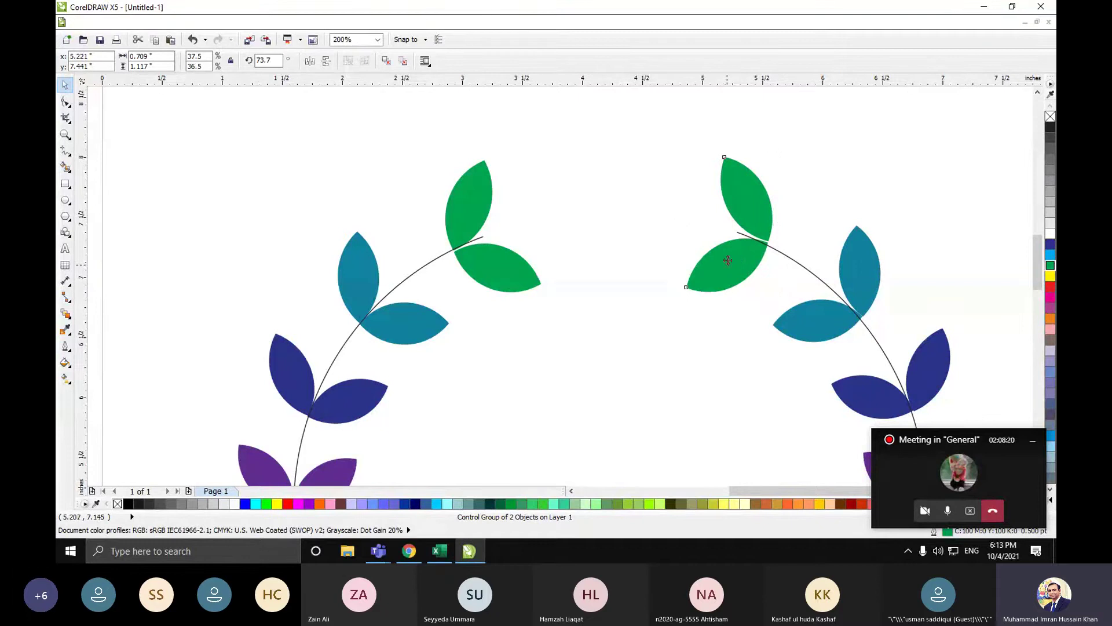
click(709, 274)
drag(682, 296, 676, 293)
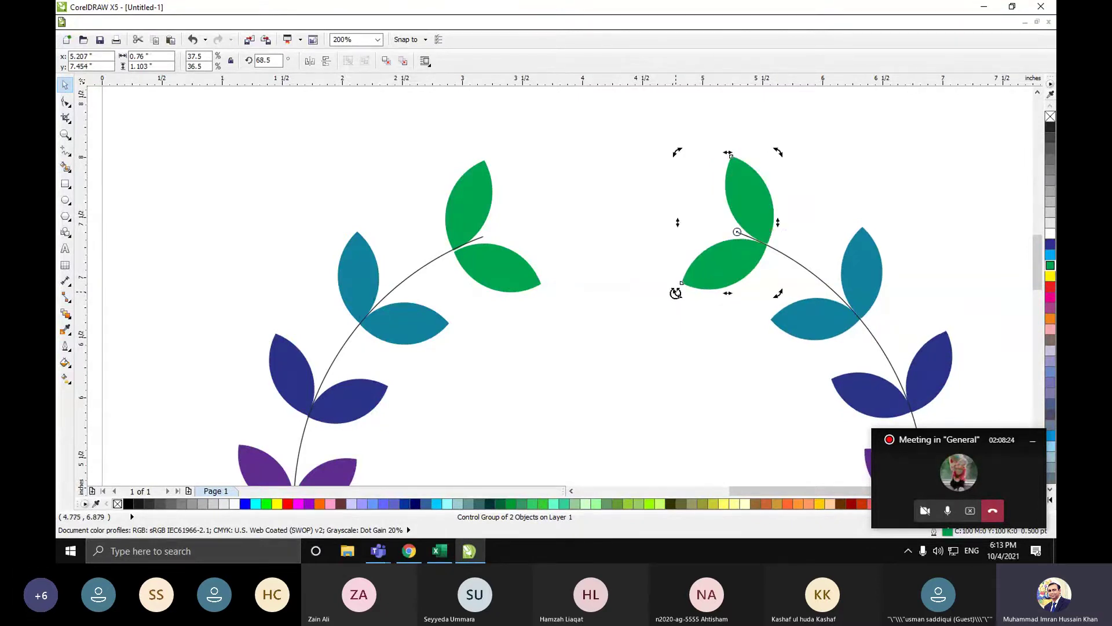
- Try to repeat the same rotation on the left branch's uppermost green leaf pair and undo it
scroll(757, 237, up, 1)
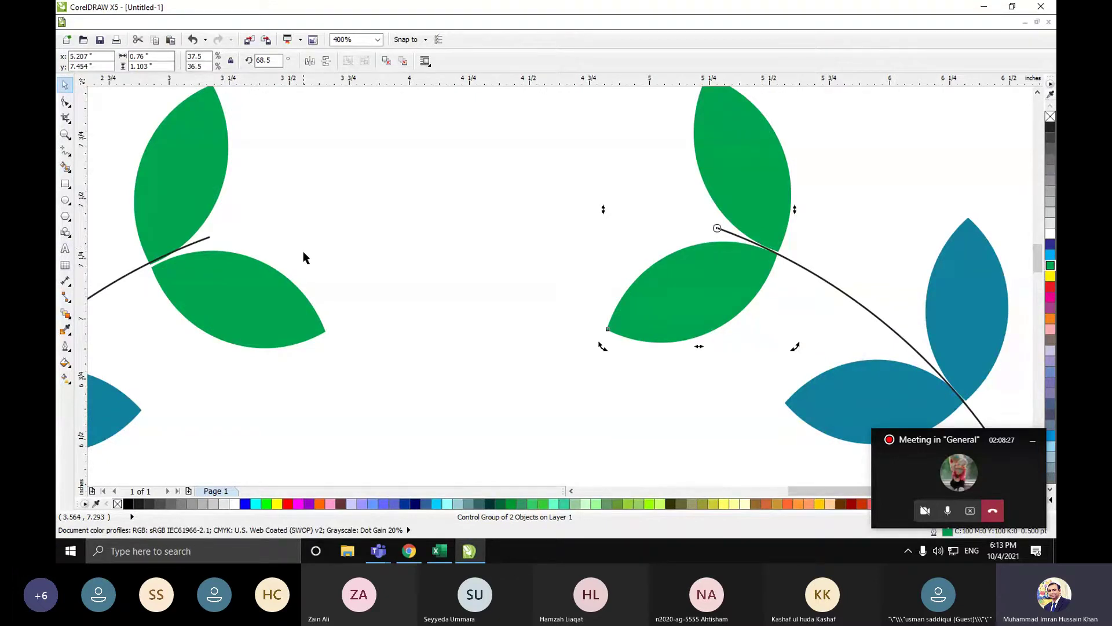
scroll(309, 255, down, 1)
click(284, 276)
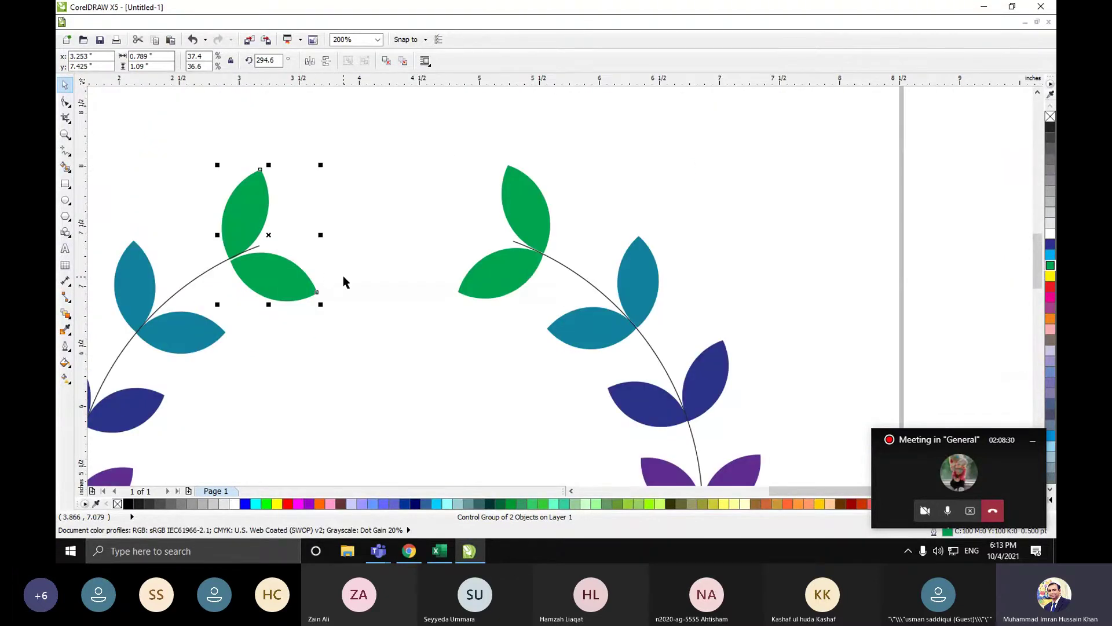
key(ctrl+z)
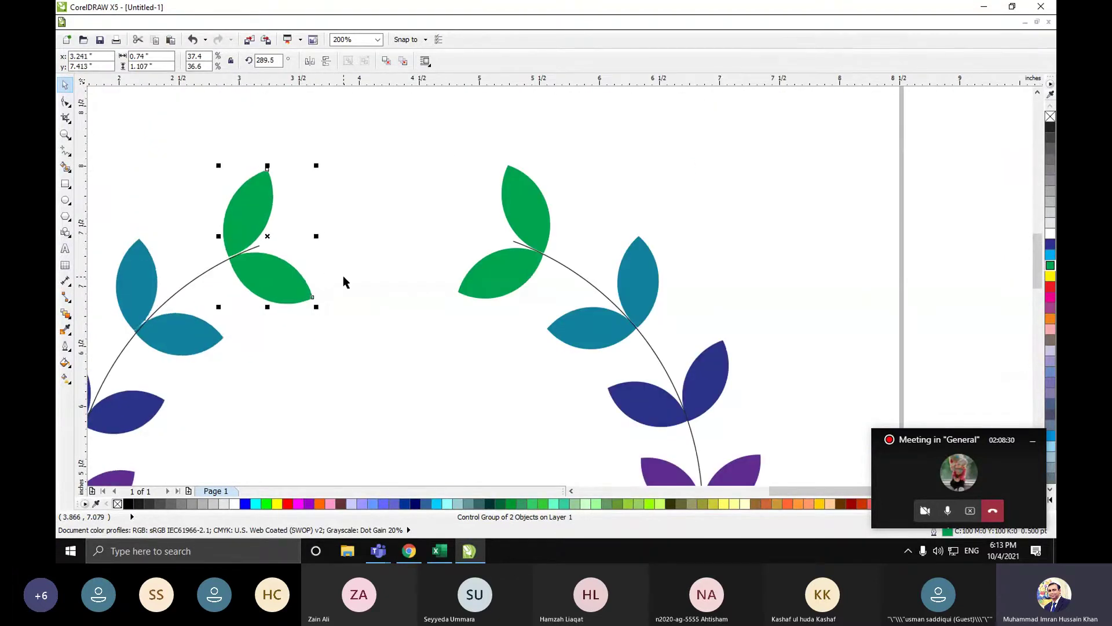
key(ctrl+z)
- Rotate the left branch's uppermost green leaf pair about its arc end to about 291.6 degrees
click(274, 258)
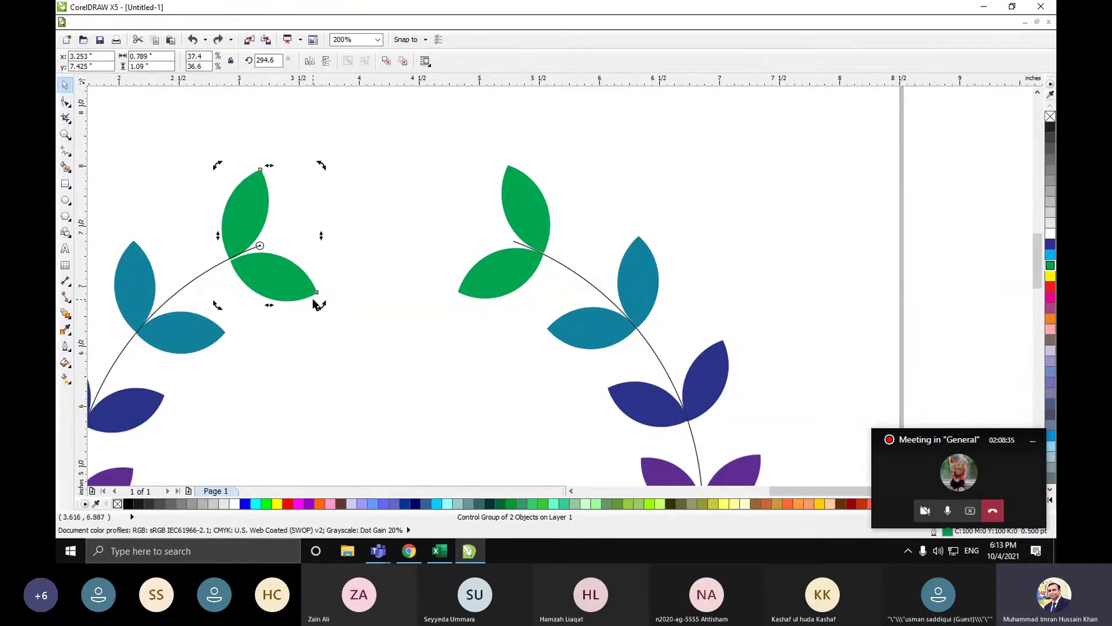
key(ctrl+shift+z)
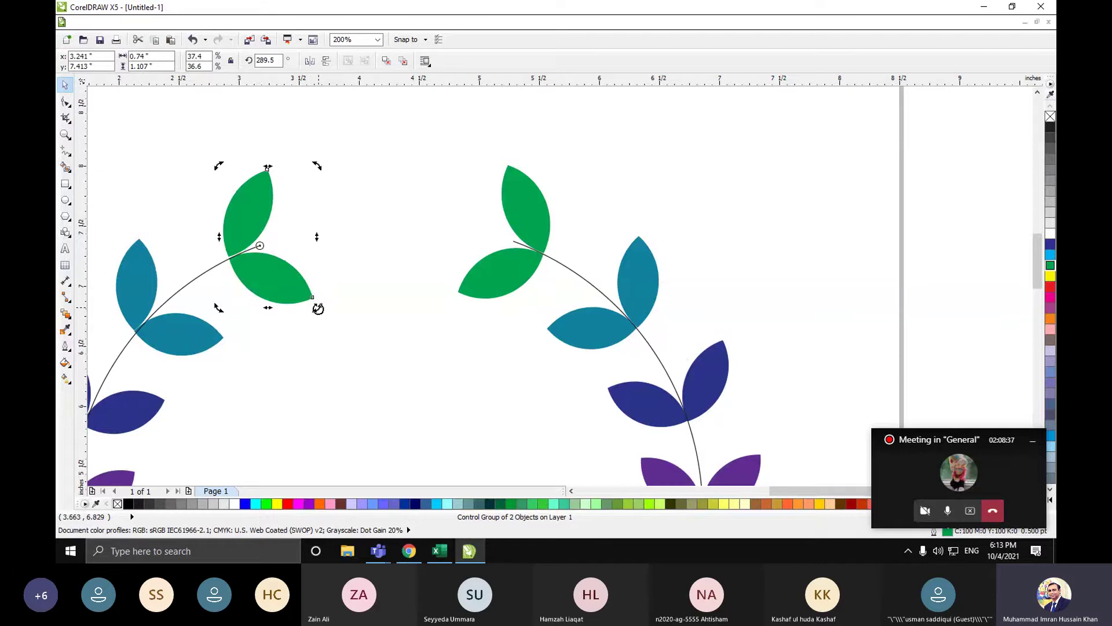
drag(318, 307, 323, 307)
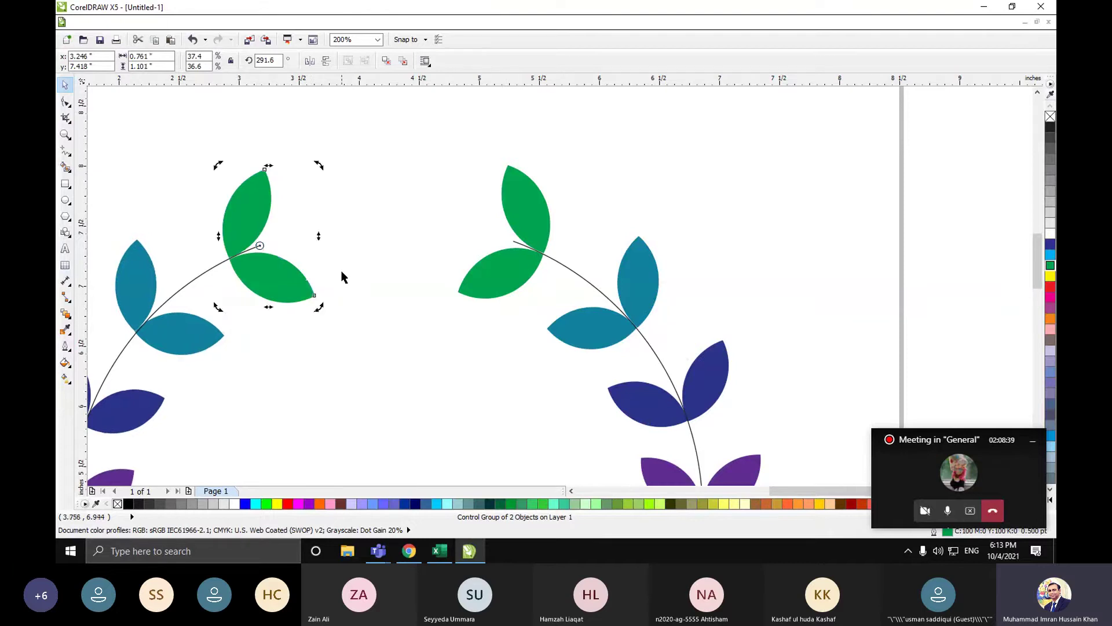
click(342, 277)
- Try moving the right branch about 4.3 inches off the page by its arc path, and undo the move
scroll(360, 251, down, 3)
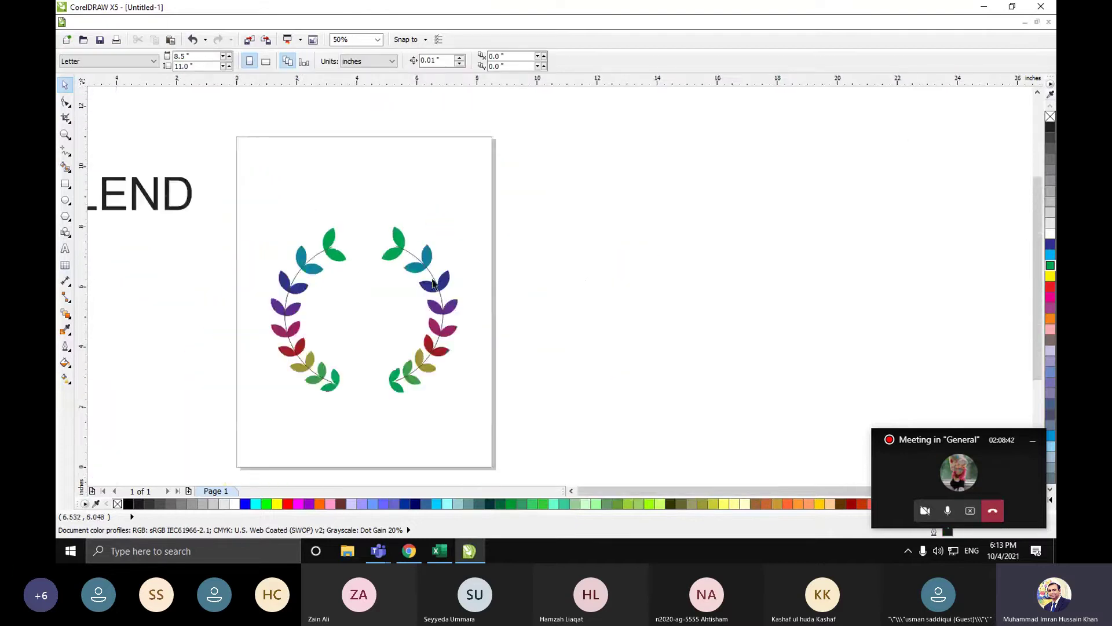
click(433, 283)
drag(433, 283, 562, 270)
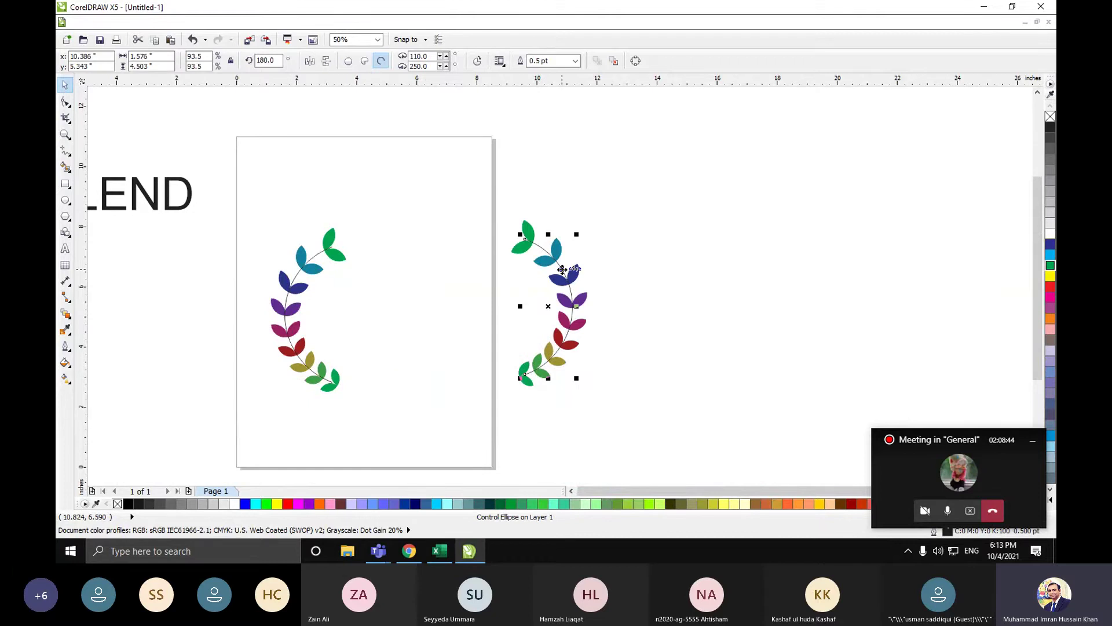
key(ctrl+z)
click(561, 268)
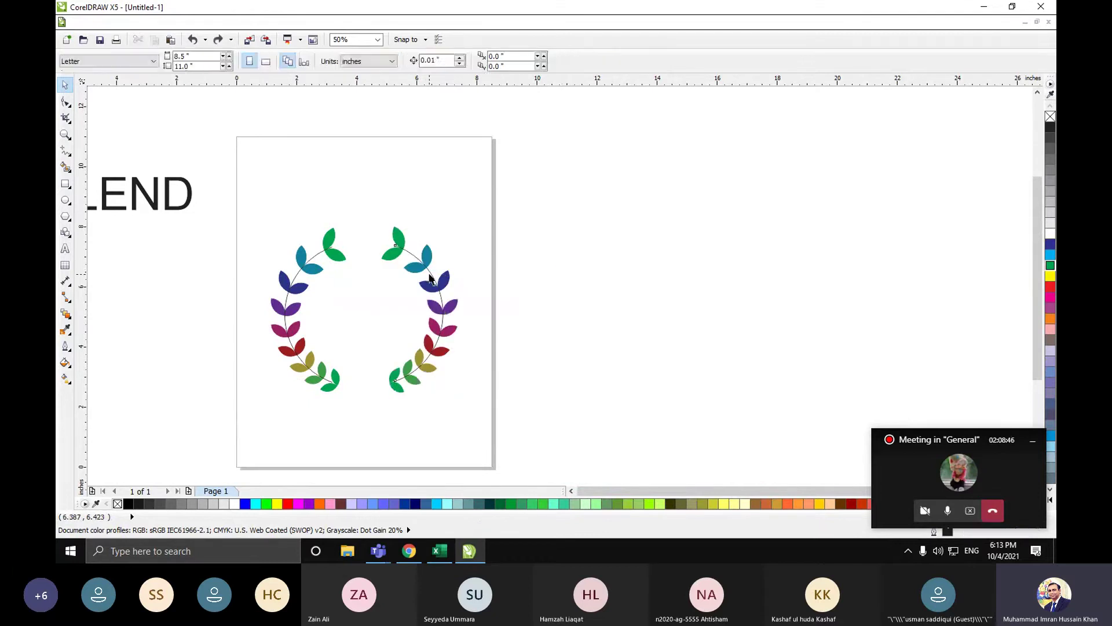
- Break the right branch's blend apart and move its arc path about 5.6 inches right, off the page
click(431, 274)
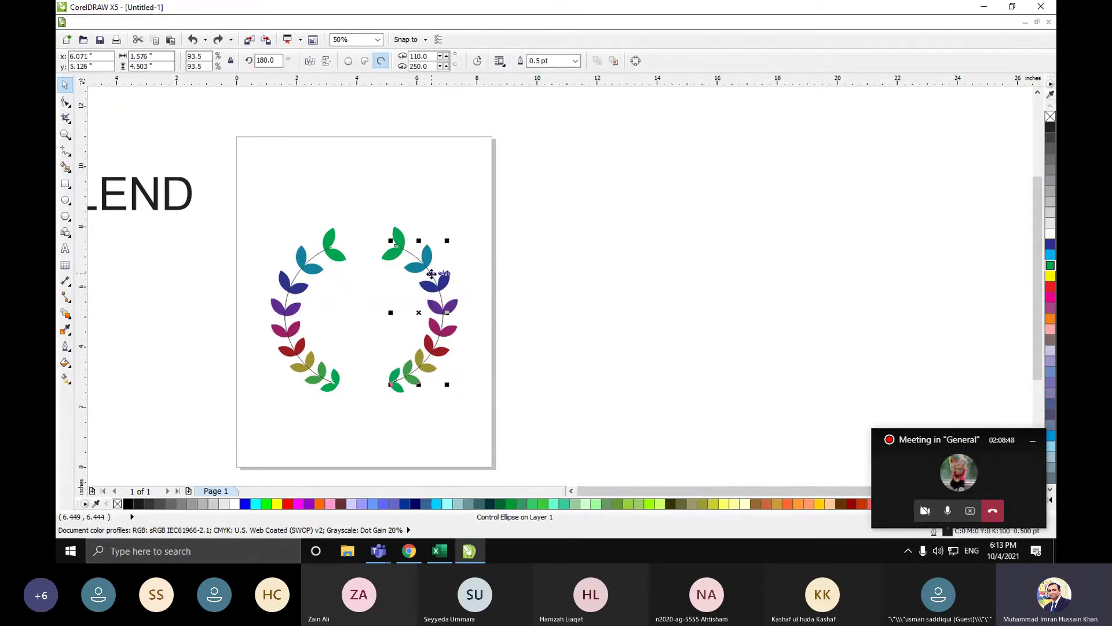
click(442, 287)
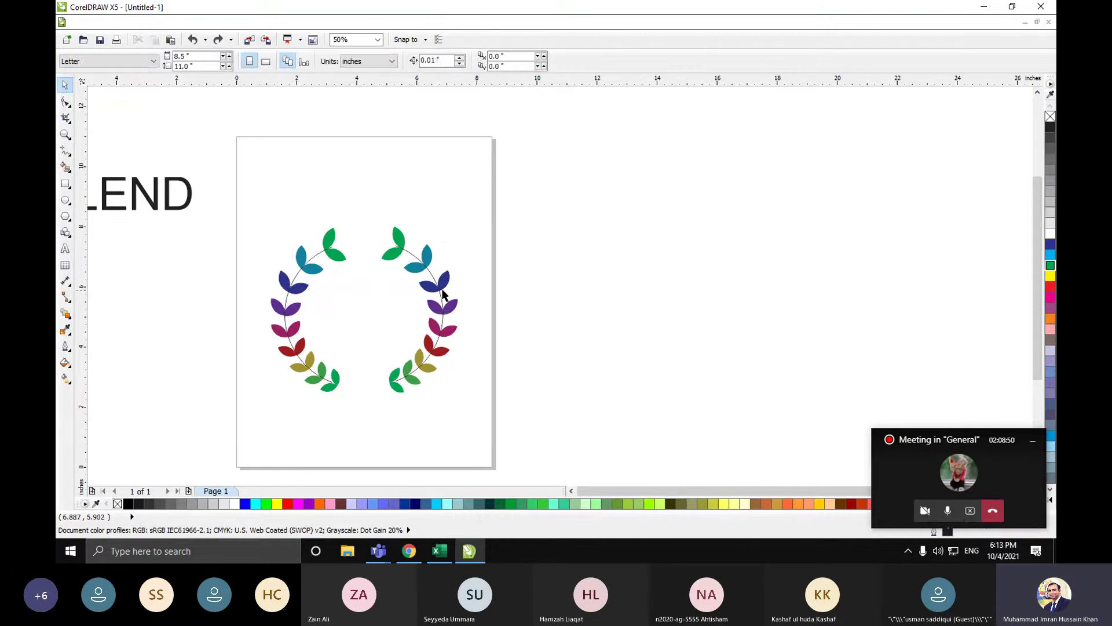
right_click(443, 288)
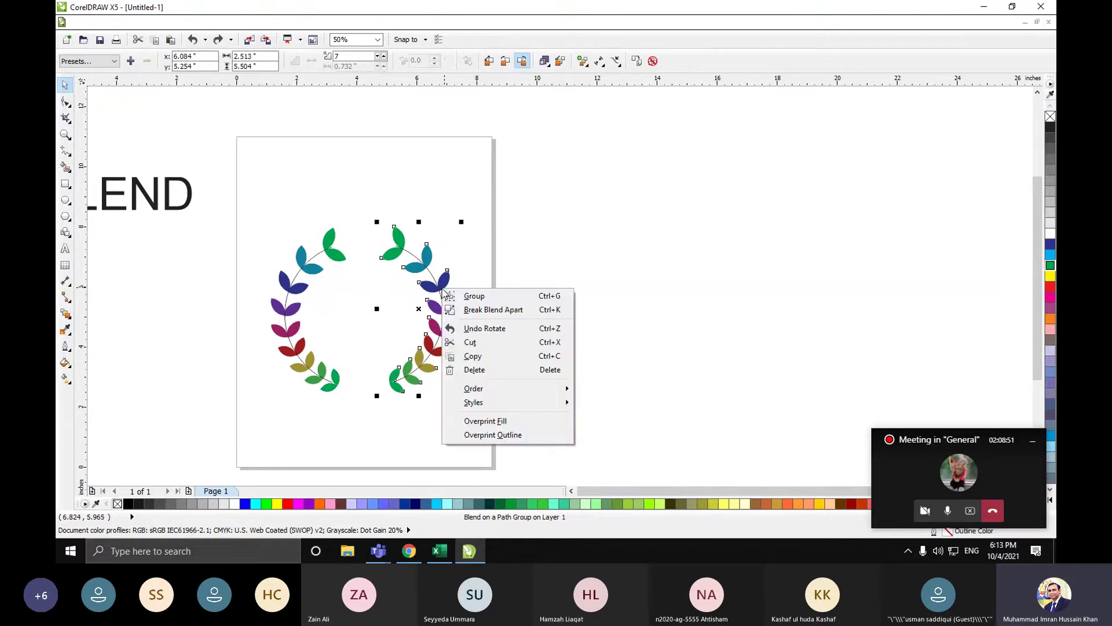
click(493, 309)
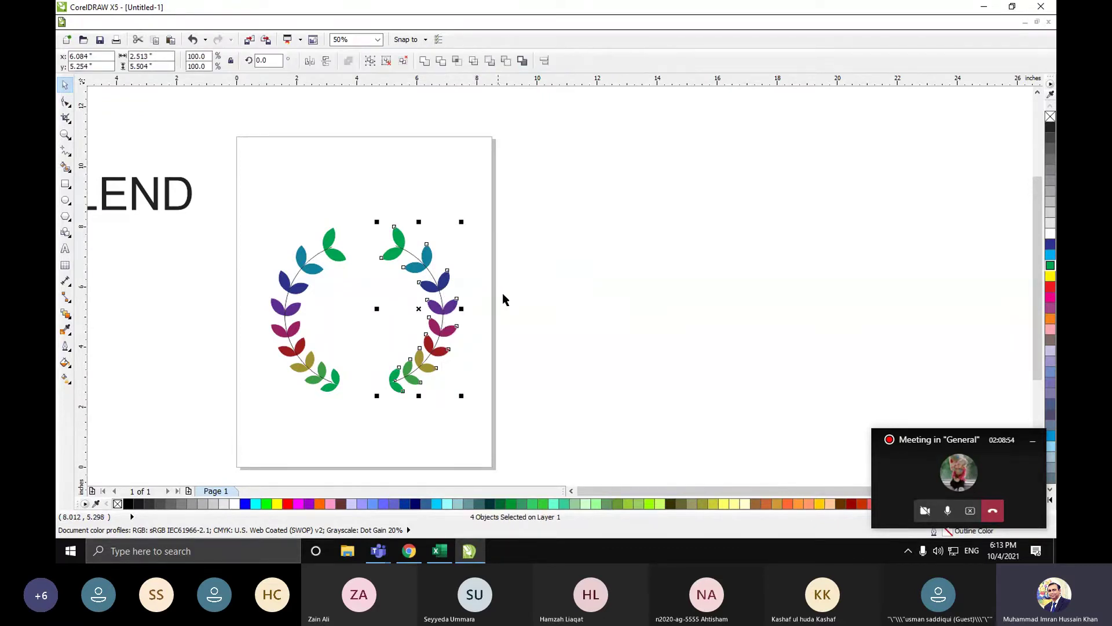
click(410, 255)
drag(411, 255, 579, 248)
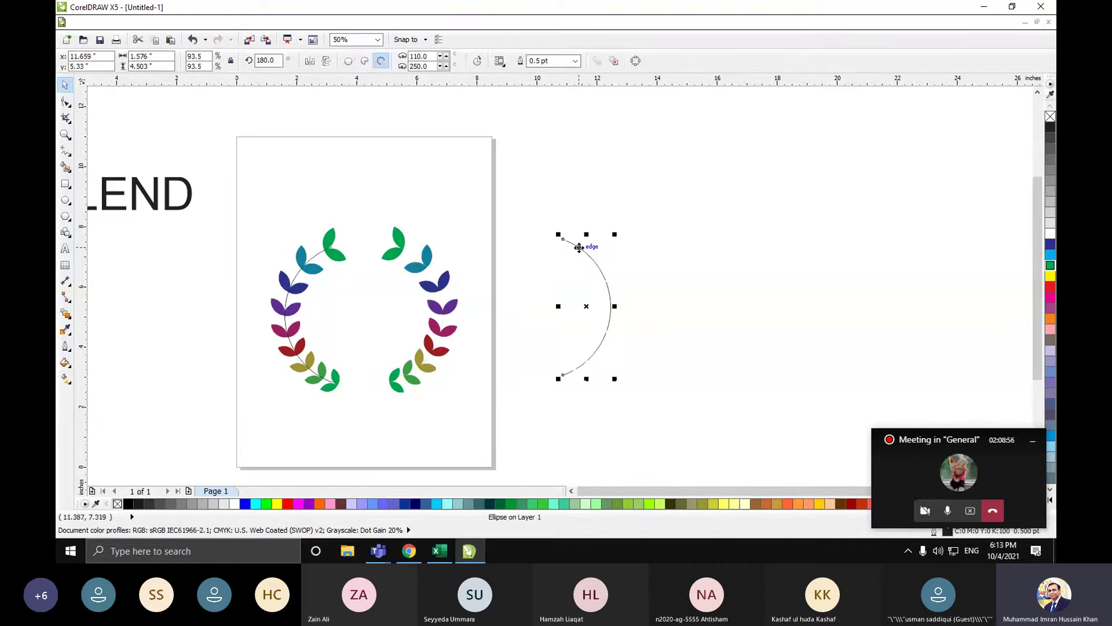
click(291, 285)
right_click(291, 286)
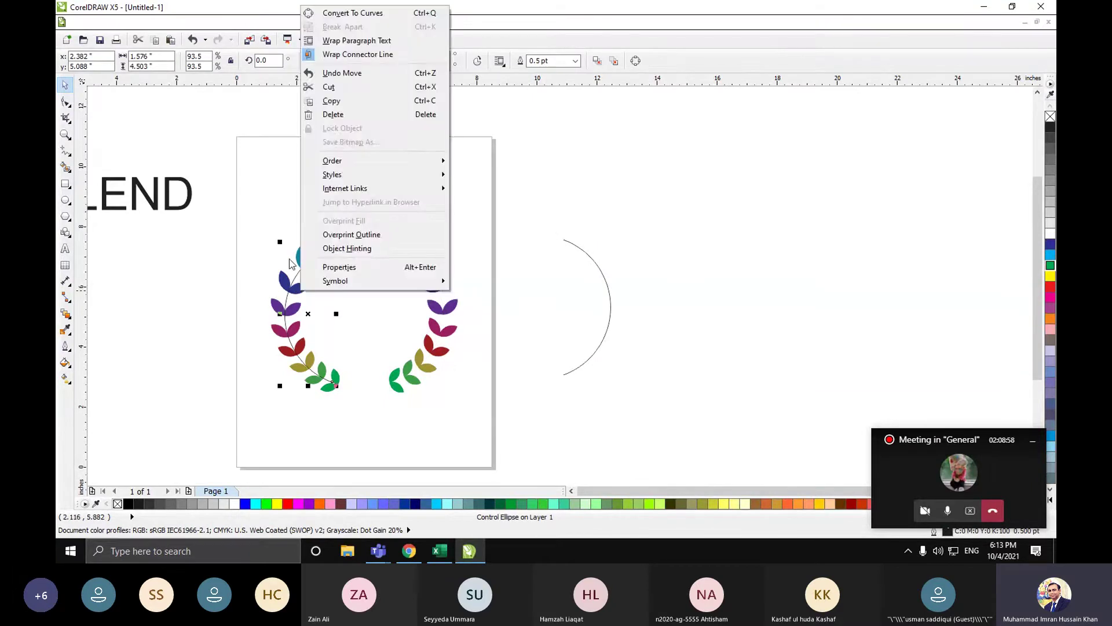
click(269, 298)
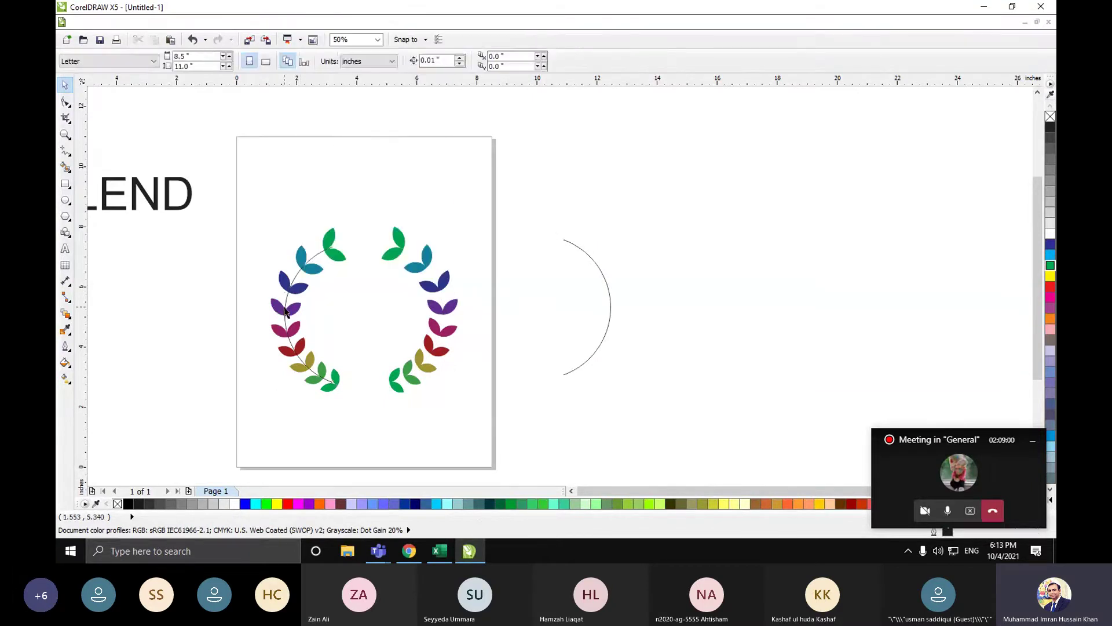
right_click(284, 306)
click(329, 44)
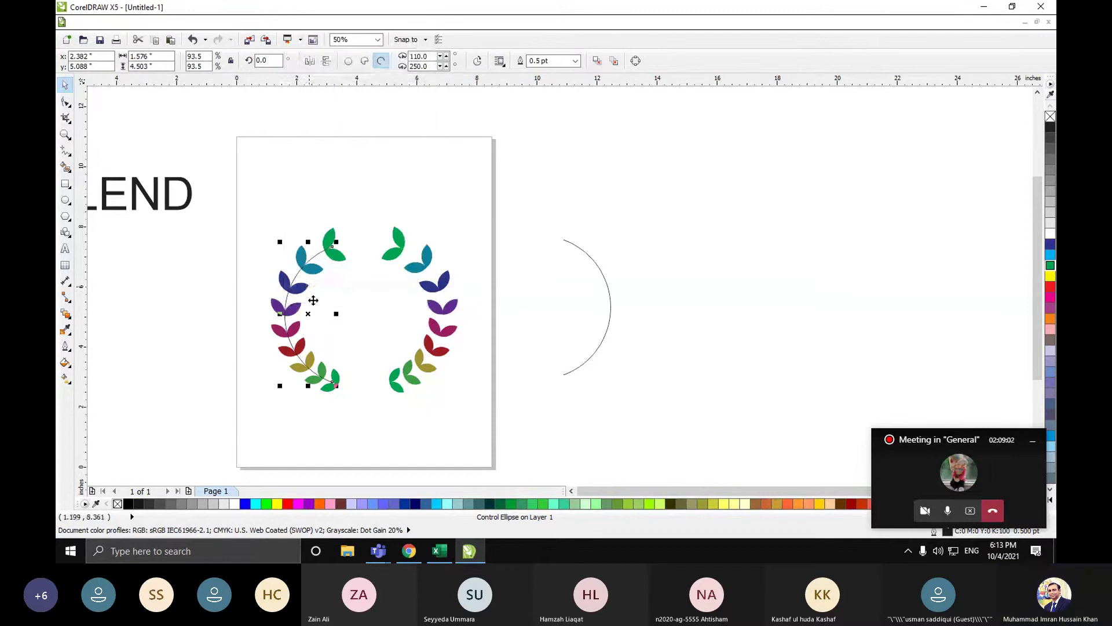
click(308, 314)
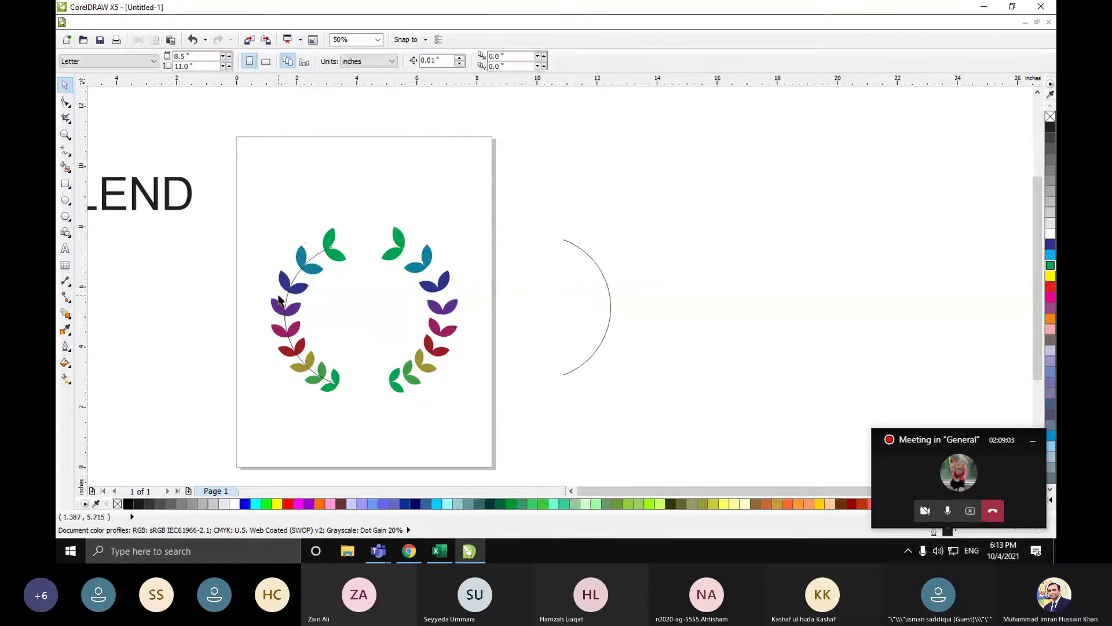
click(268, 311)
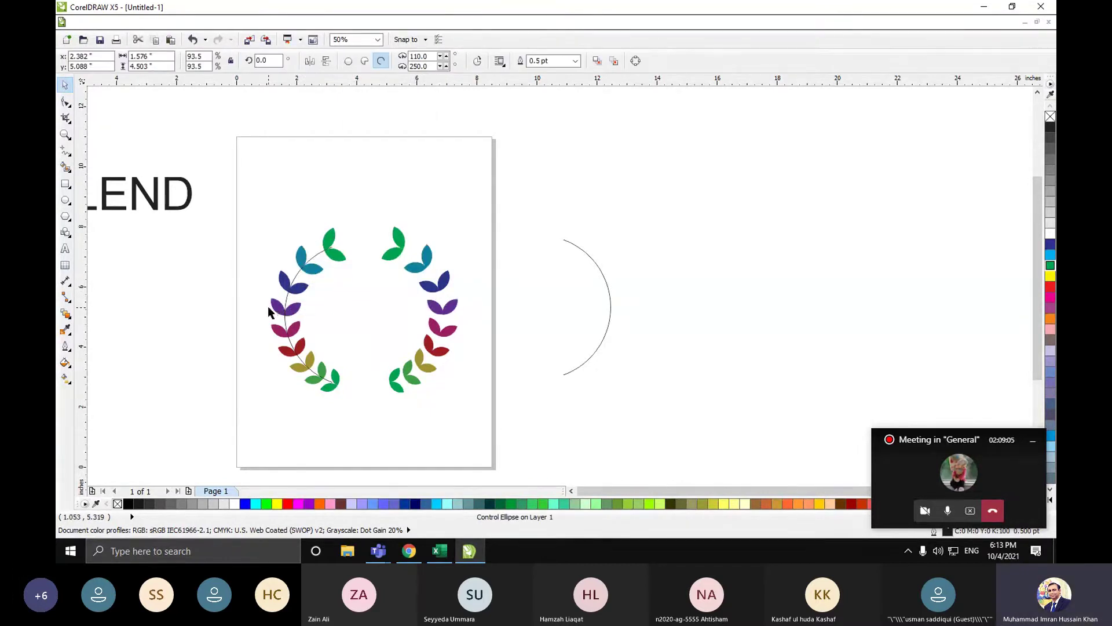
click(267, 307)
- Break the left branch's blend apart and move its arc path off the page beside the other arc
right_click(277, 307)
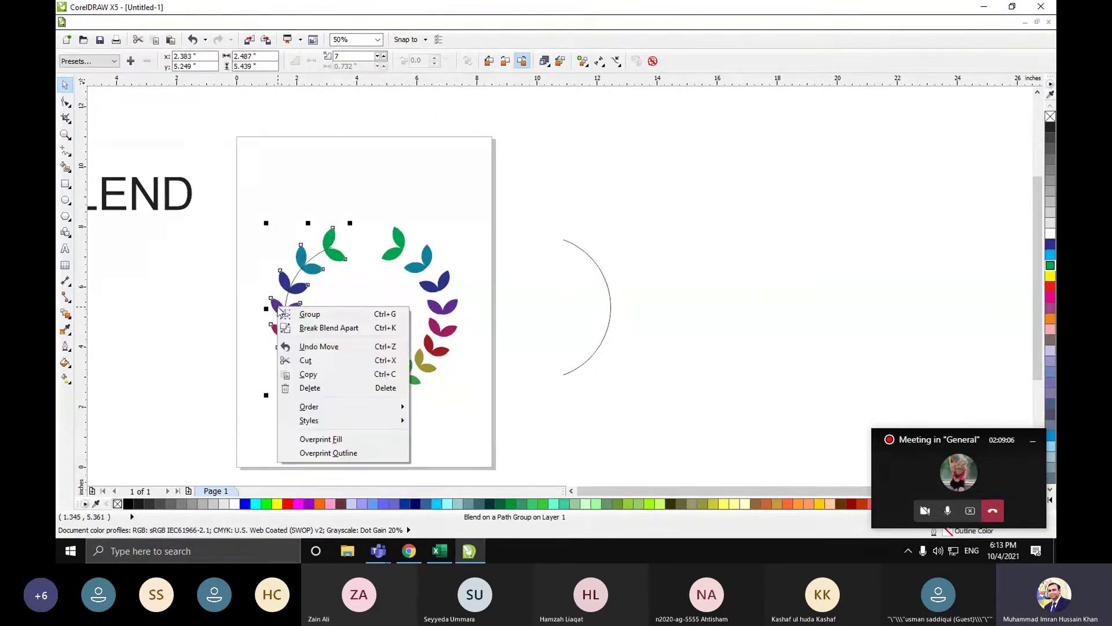
click(323, 330)
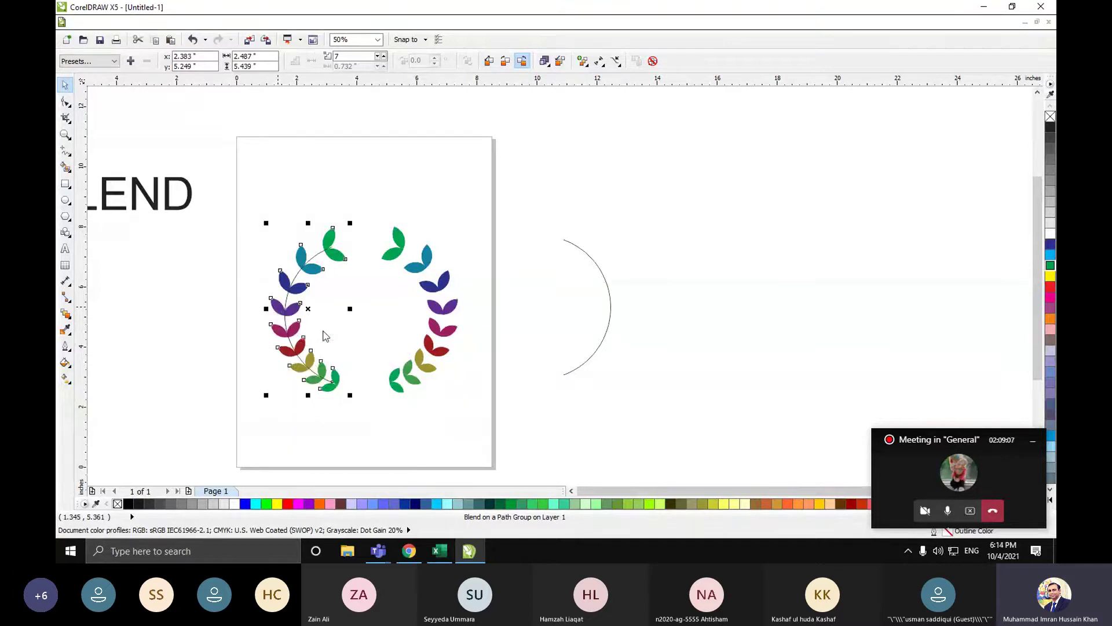
click(323, 334)
drag(286, 301, 624, 304)
click(645, 361)
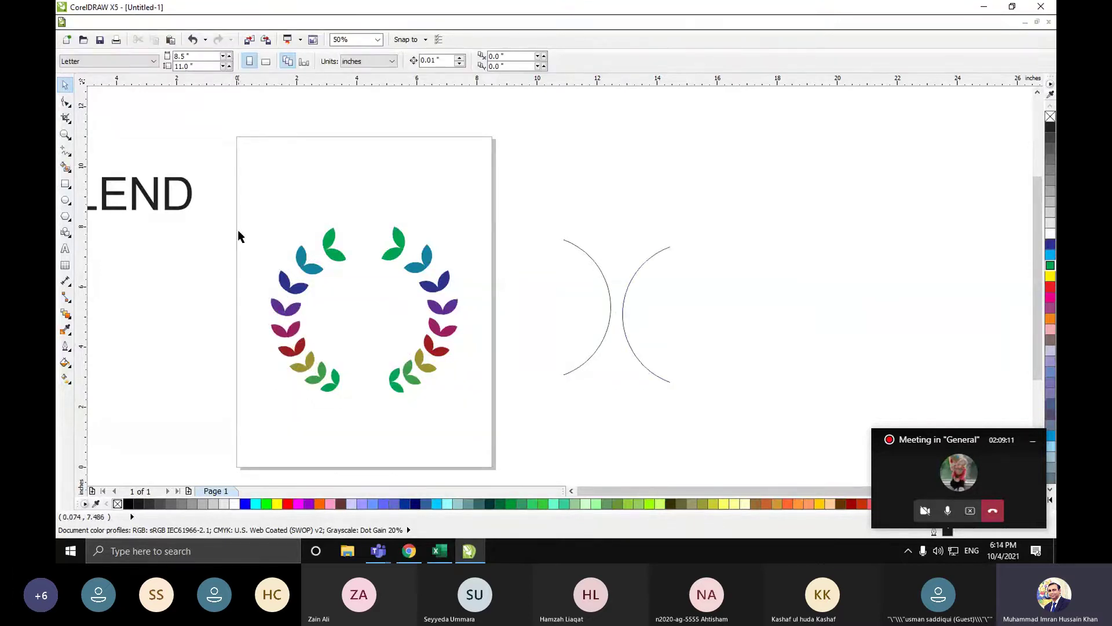
- Select all the wreath's leaves and move them off the page to below the BLEND title
drag(240, 219, 554, 447)
key(shift+F2)
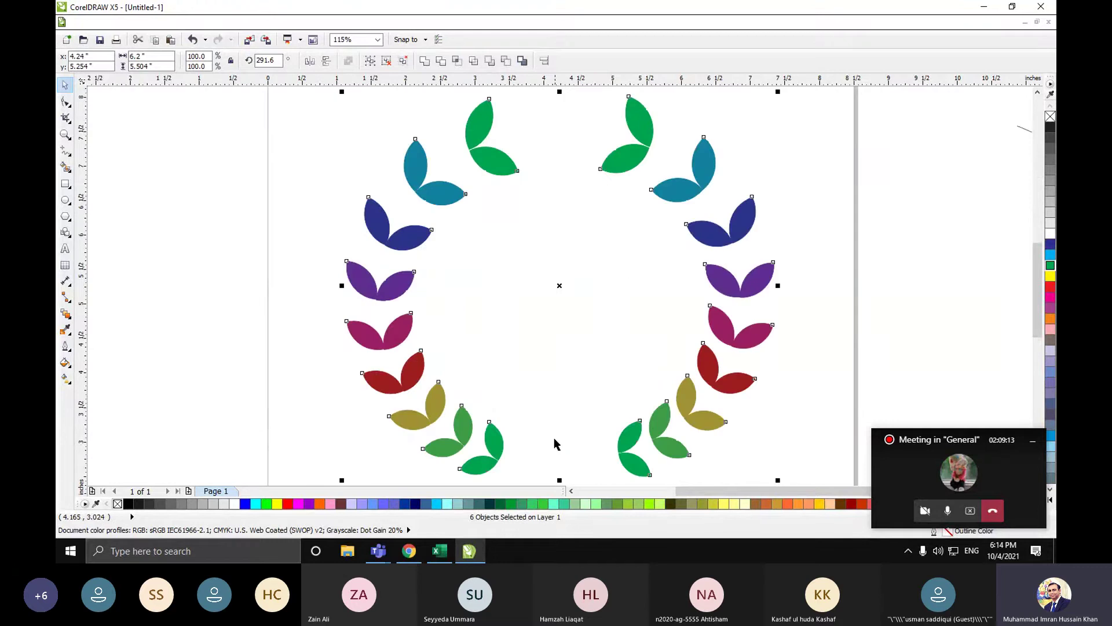
click(842, 328)
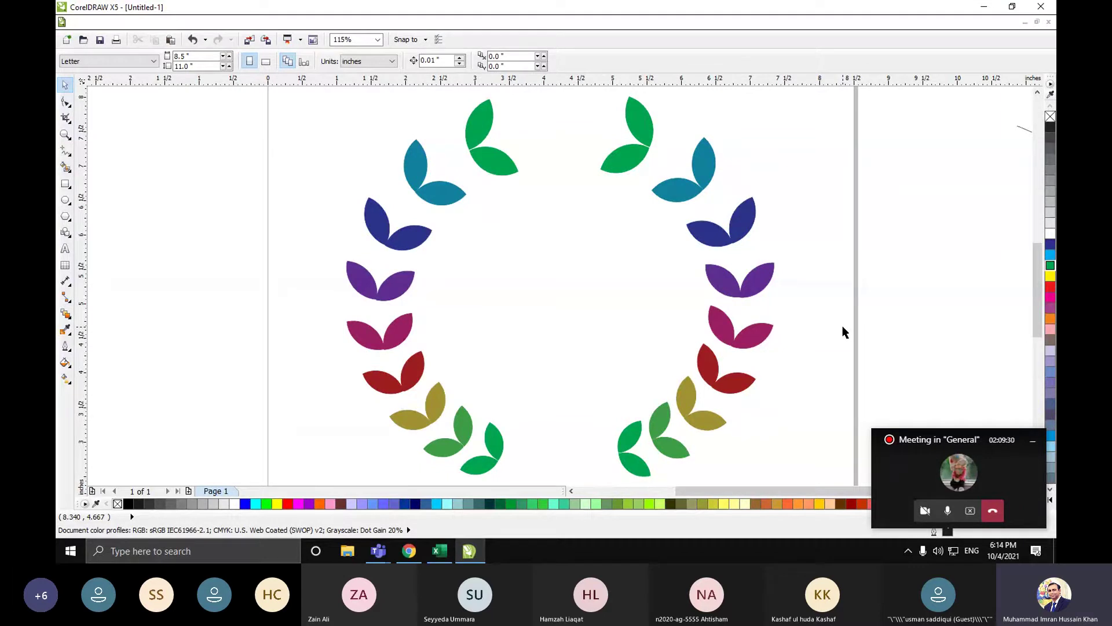
scroll(843, 332, down, 3)
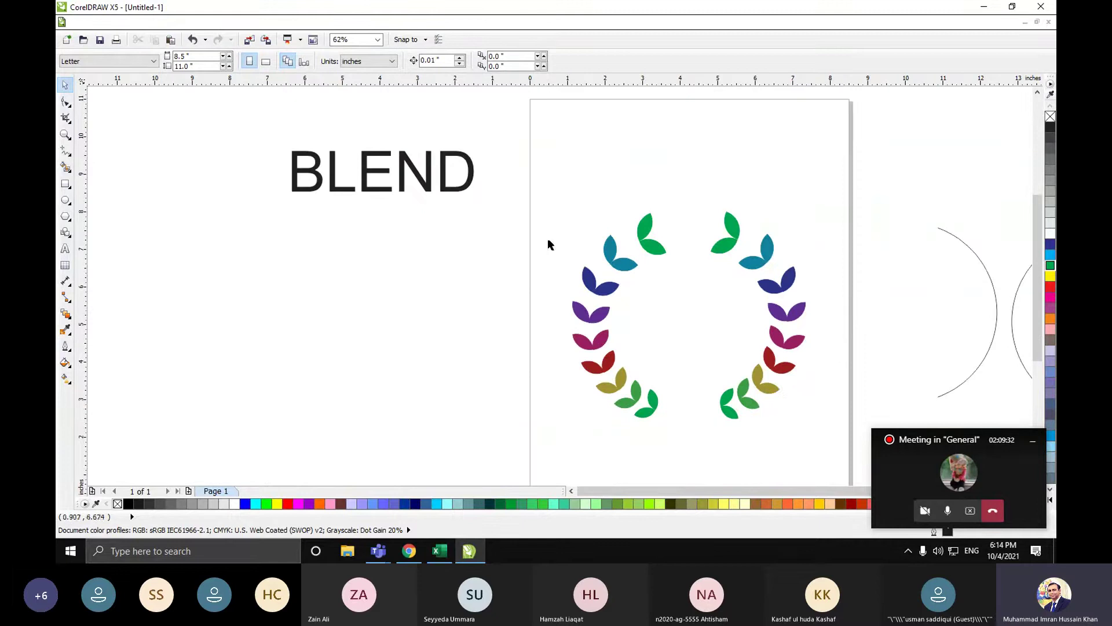
drag(524, 207, 811, 429)
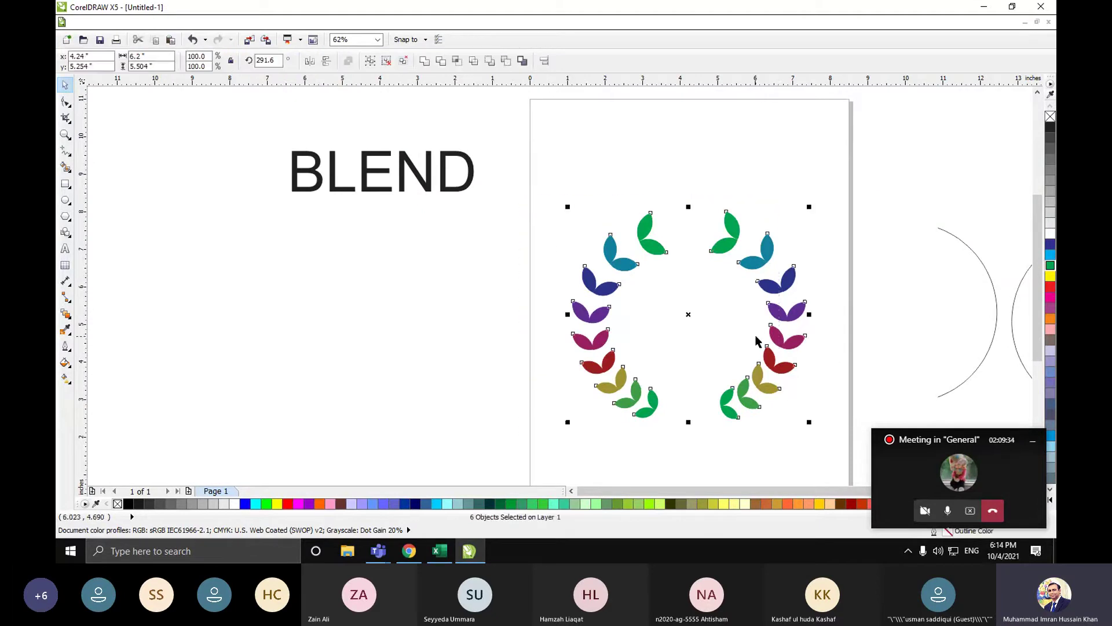
drag(765, 317, 454, 338)
click(882, 345)
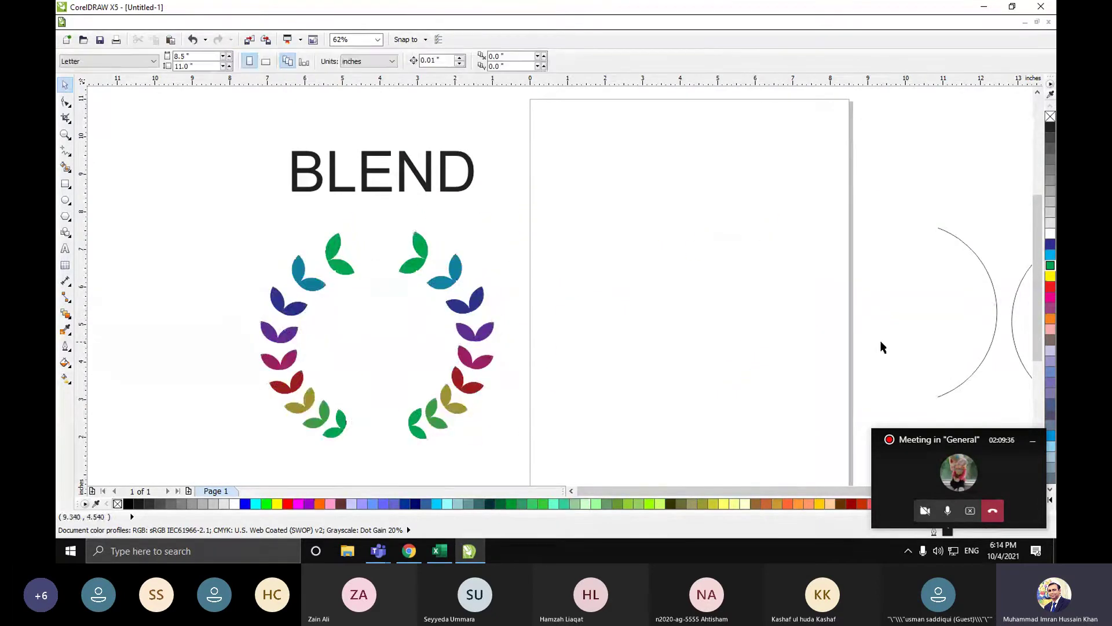
- Delete the two leftover arc paths beside the page
click(1033, 445)
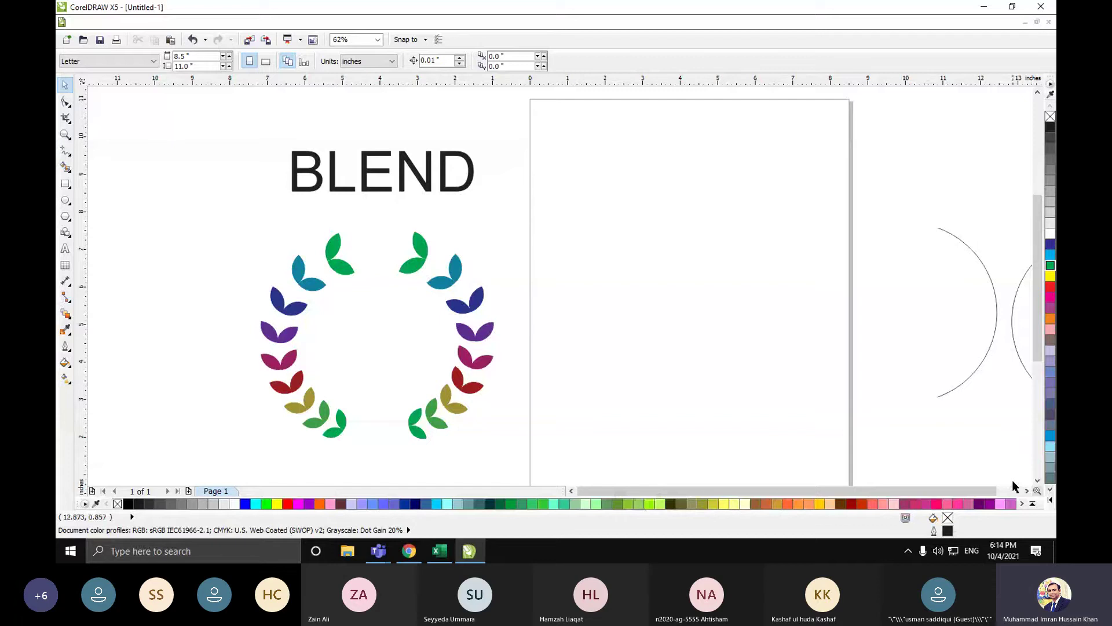
click(1027, 490)
drag(702, 163, 1013, 437)
key(Delete)
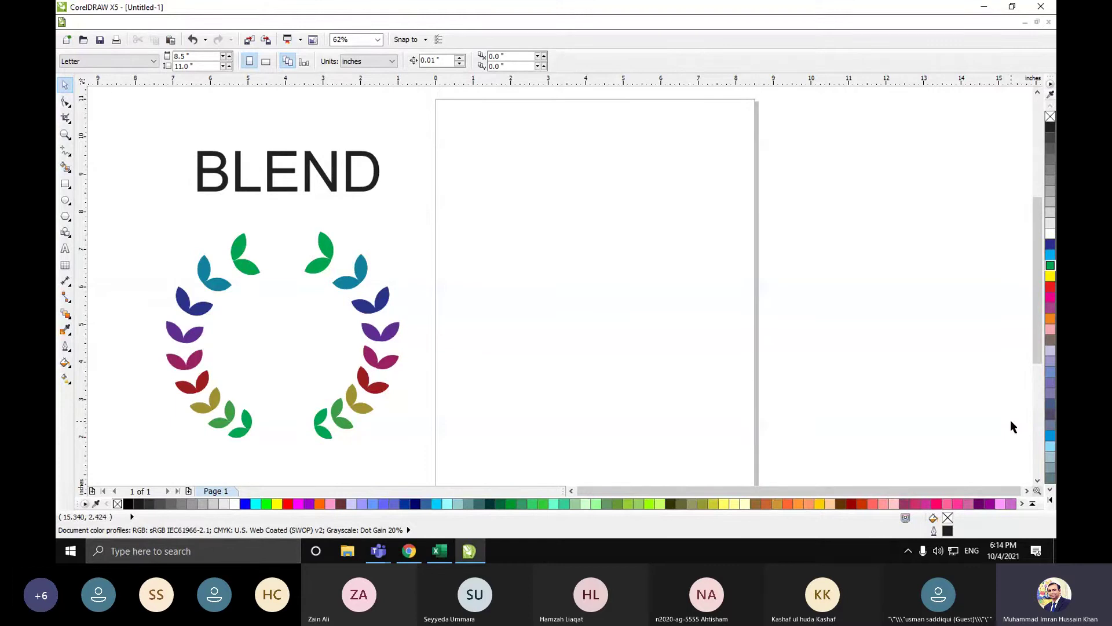
- Draw an S-shaped open curve about 9.7 by 3.3 inches with the Bezier tool, starting on the page
click(69, 152)
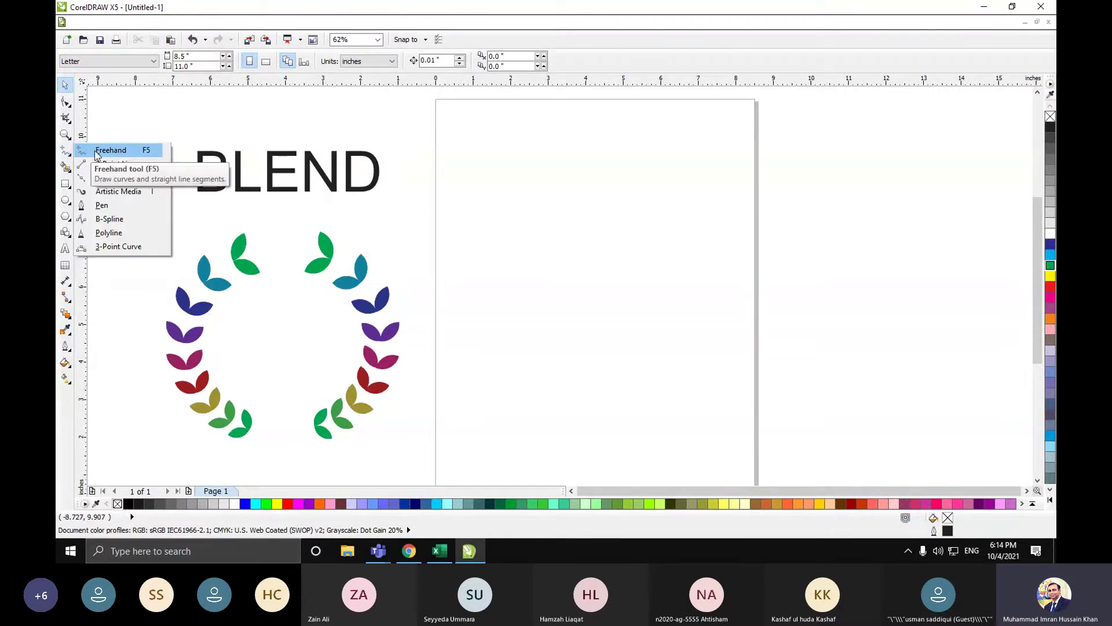
click(93, 154)
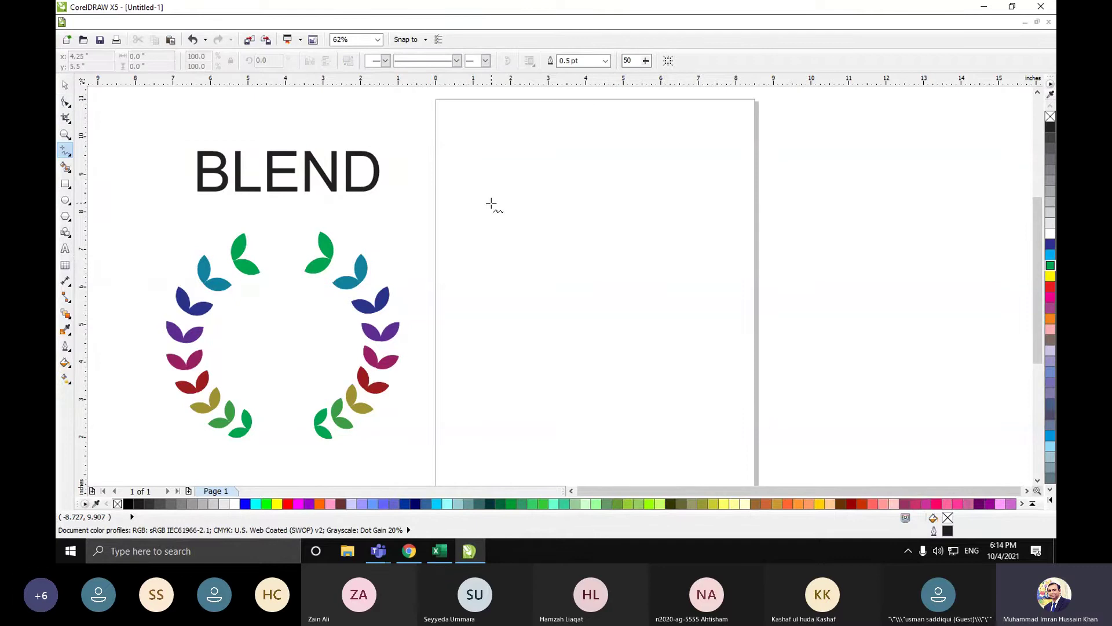
click(69, 168)
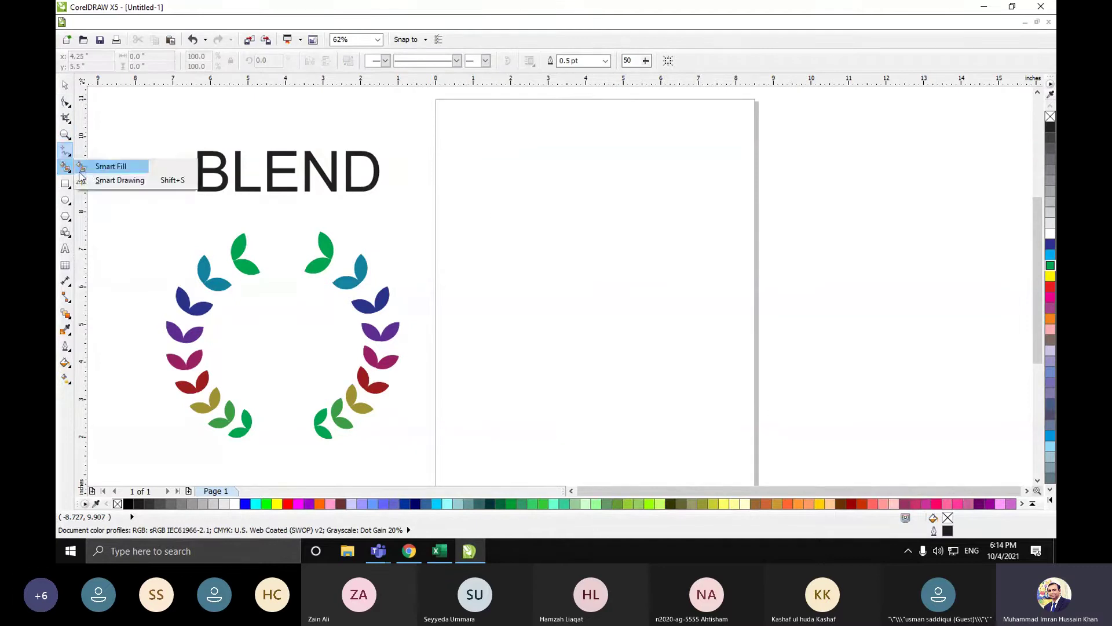
click(69, 153)
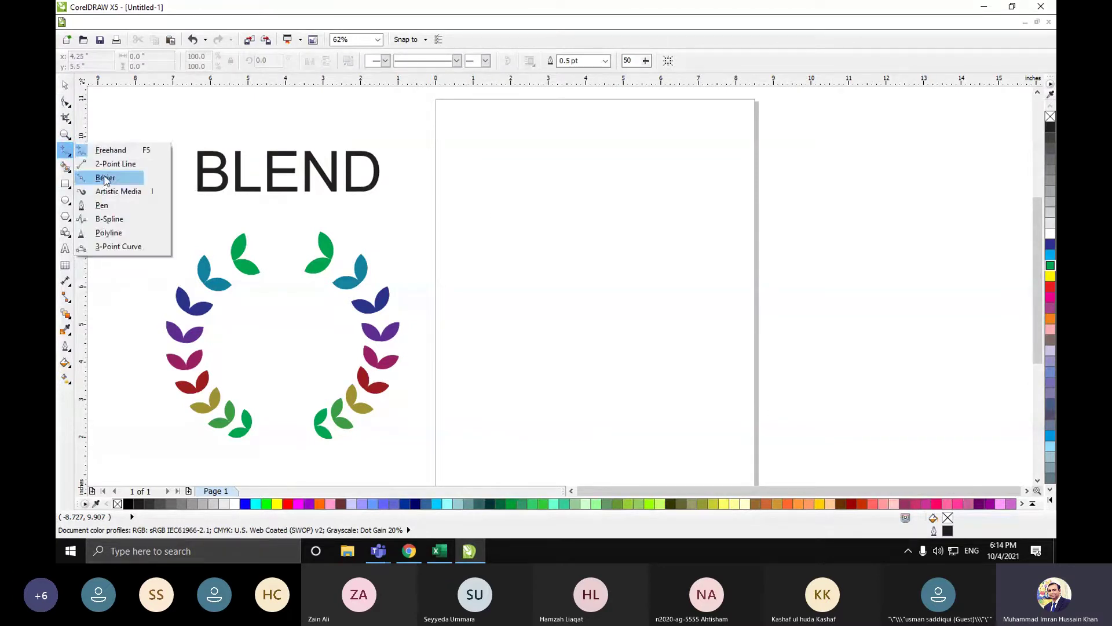
click(105, 177)
click(527, 232)
drag(740, 307, 817, 402)
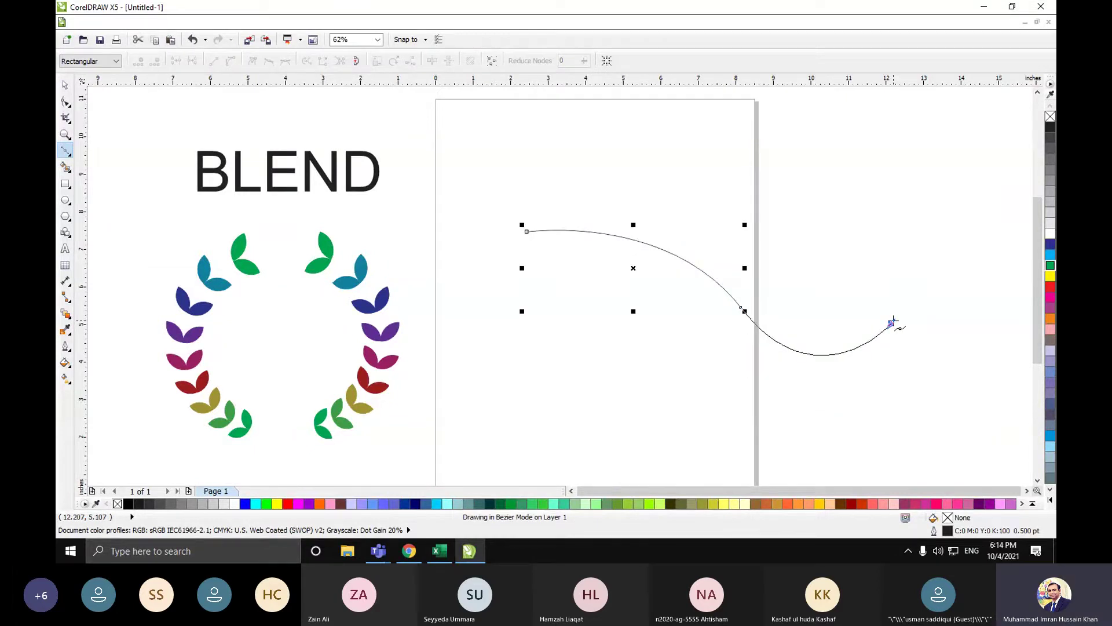
click(891, 324)
key(space)
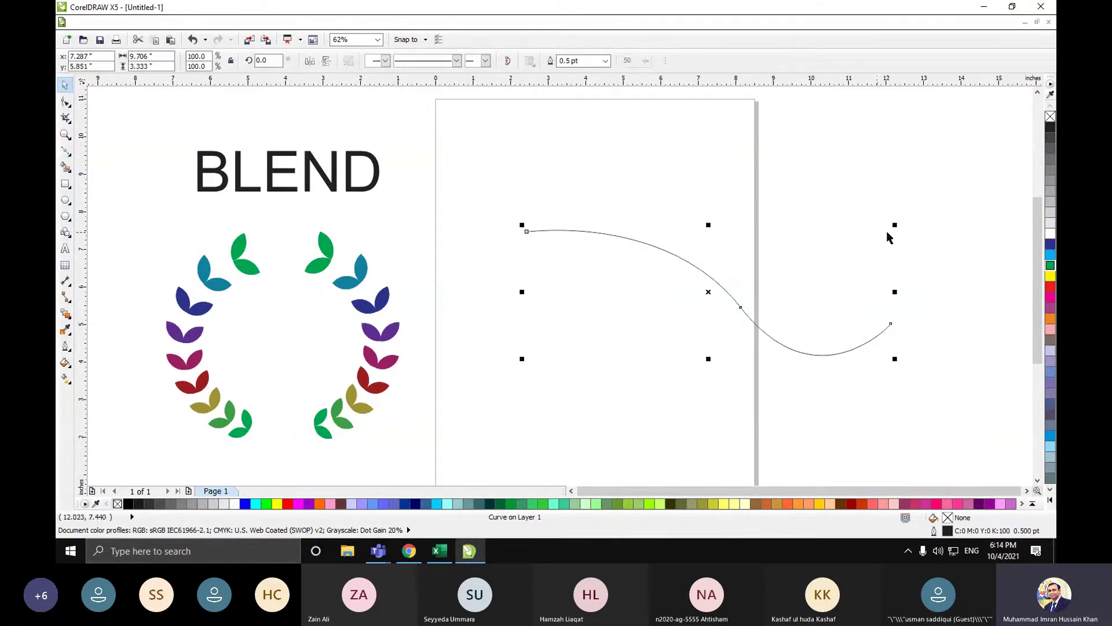
- Scale the curve proportionally to about 57% and move it to the upper part of the page
drag(895, 225, 745, 241)
click(868, 333)
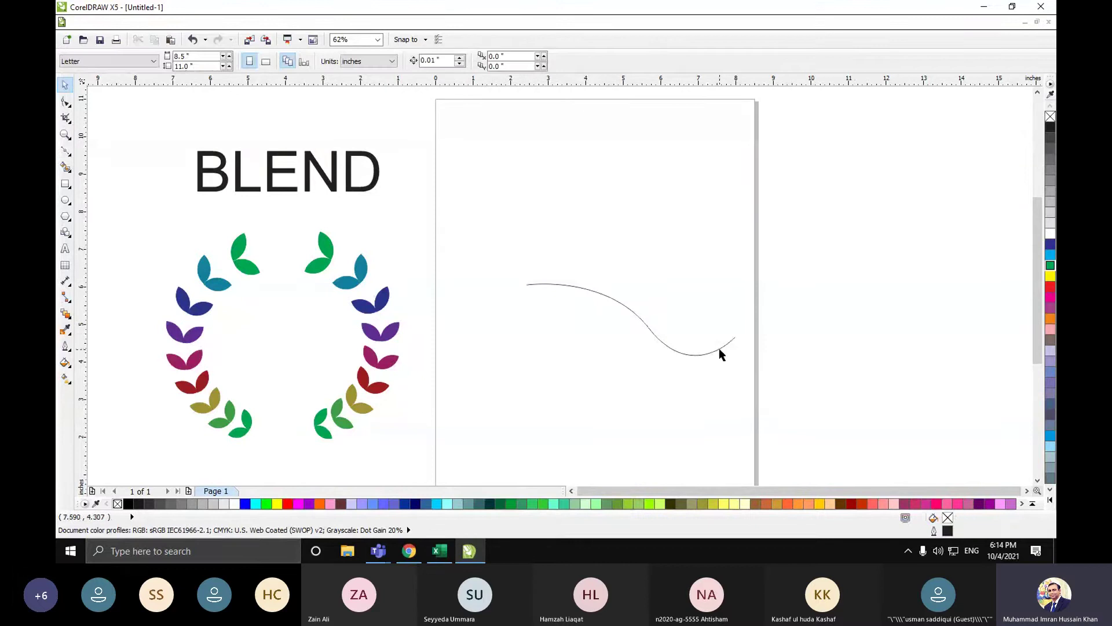
drag(718, 348, 688, 237)
drag(558, 179, 546, 196)
- Draw a circle about 1.77 inches in diameter and place it on the page below the curve's left end
key(F7)
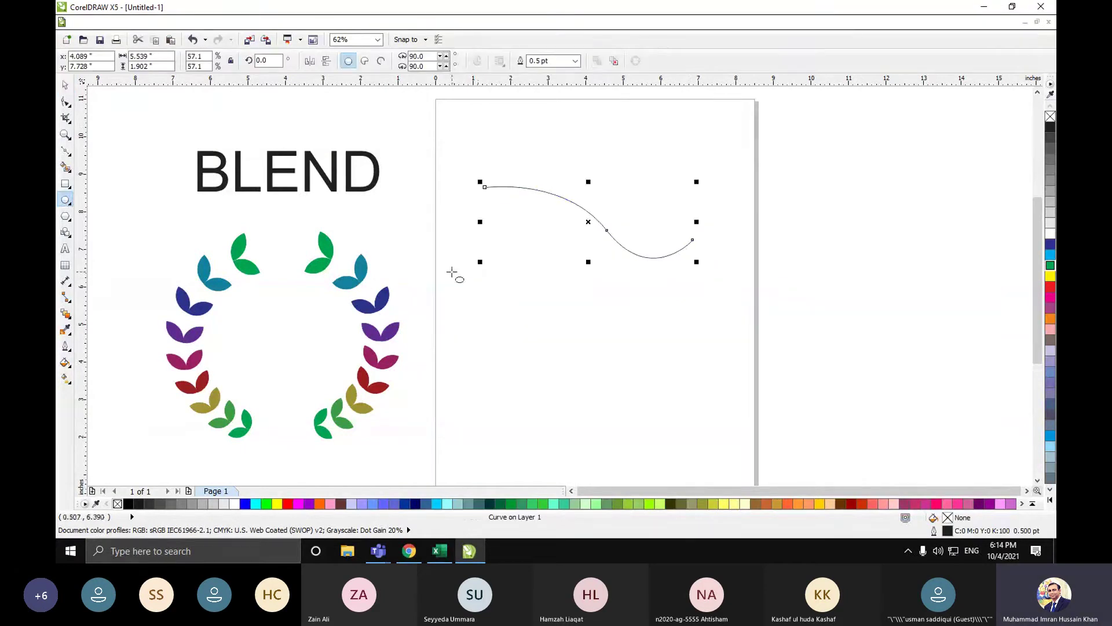
drag(454, 270, 486, 310)
drag(486, 305, 485, 305)
key(ctrl+b)
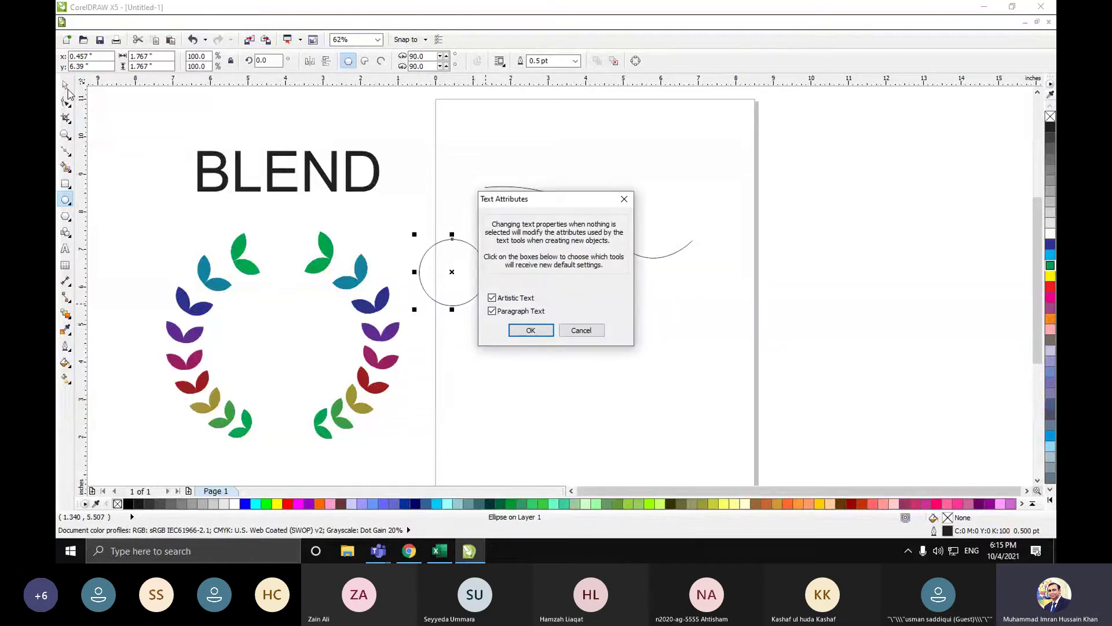
key(Escape)
click(67, 90)
drag(447, 269, 489, 289)
click(550, 328)
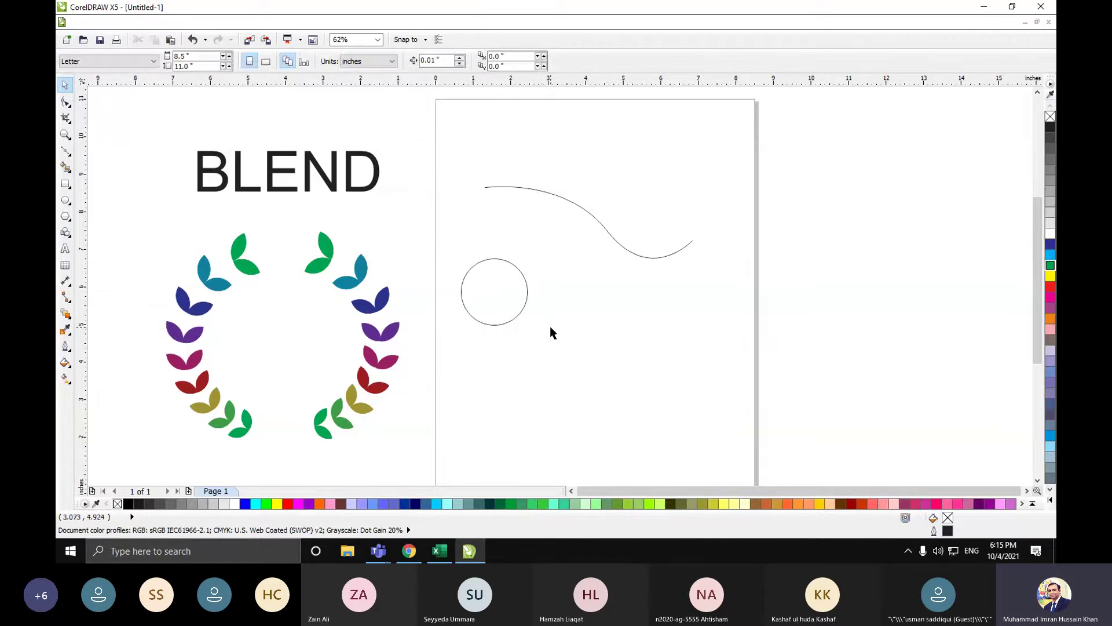
- Copy the circle to the lower right and shrink the copy to a small circle near the page's right edge
click(513, 311)
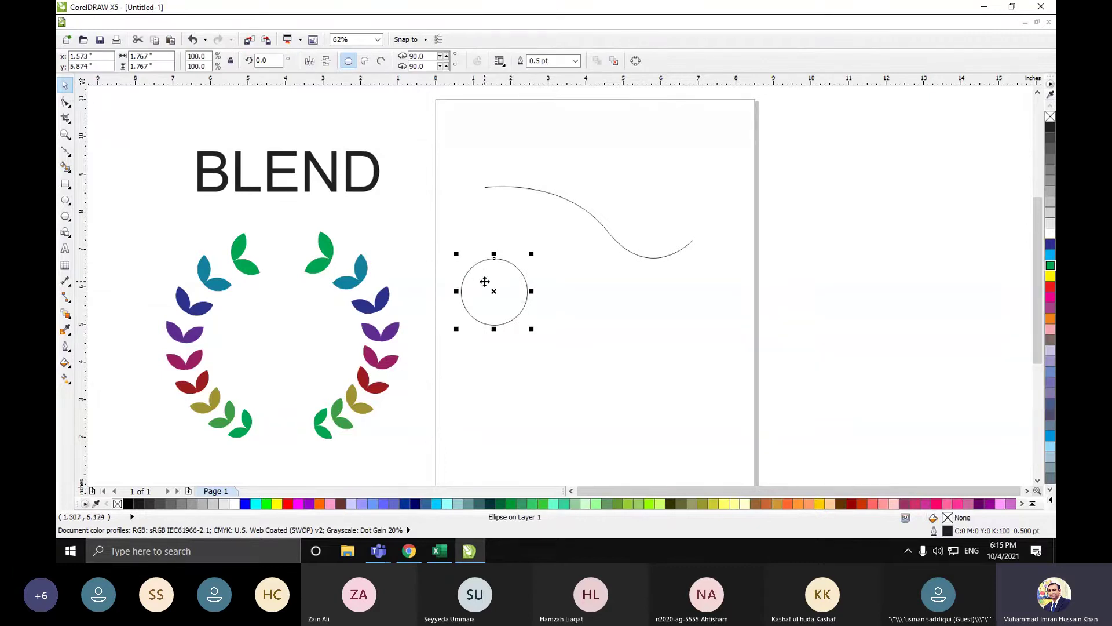
drag(484, 281, 798, 360)
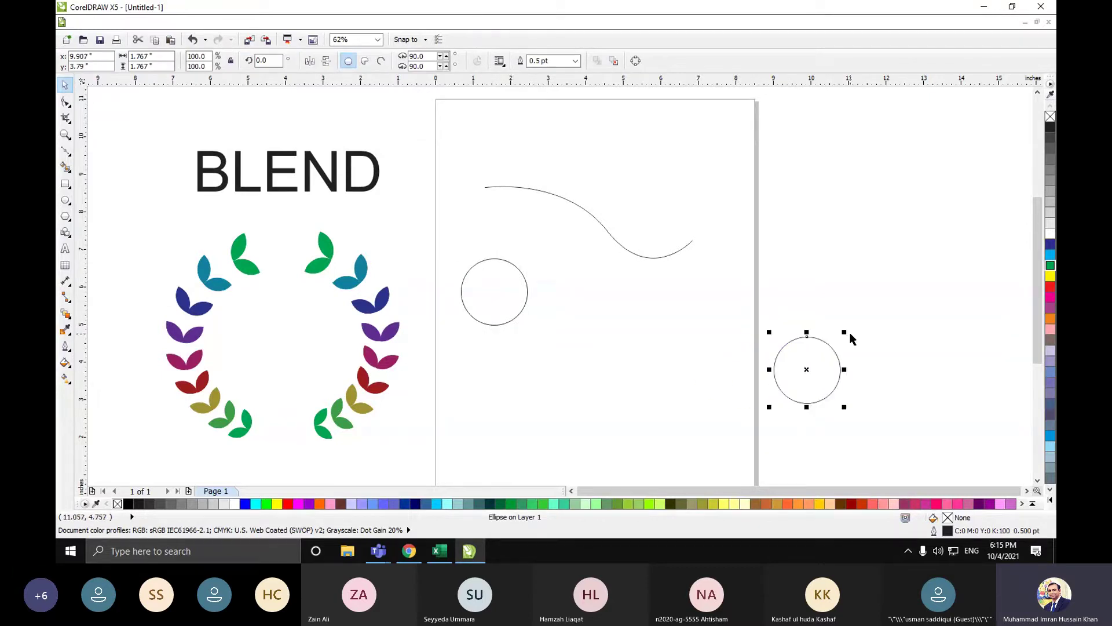
drag(844, 332, 740, 387)
click(735, 355)
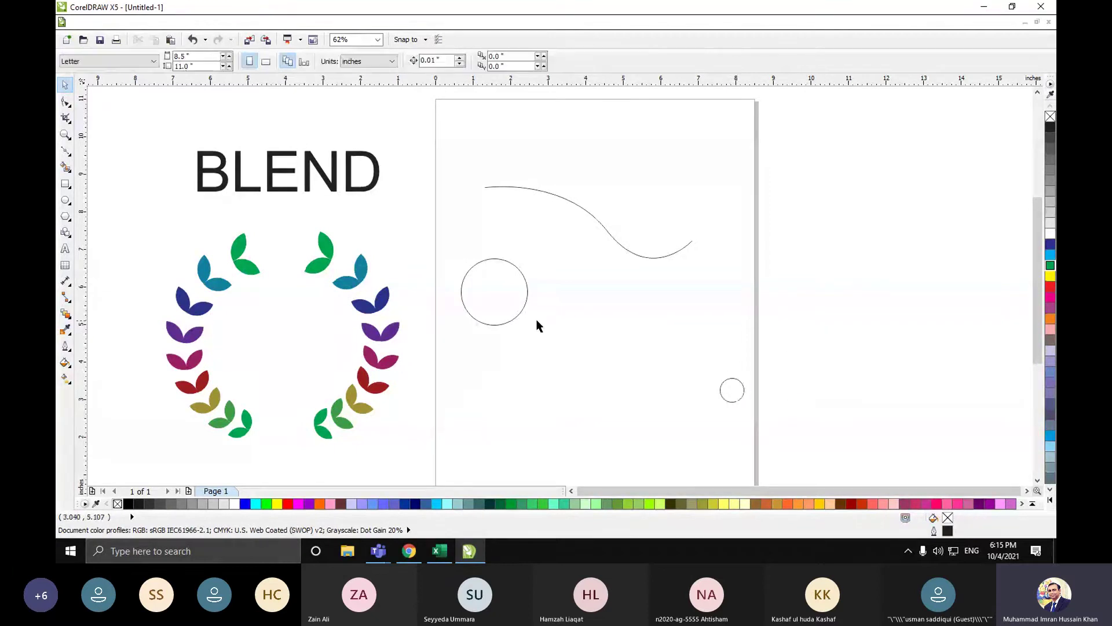
- Move the large circle about 0.1 inch left and 0.15 inch up, and leave it selected
drag(475, 305, 471, 299)
click(723, 434)
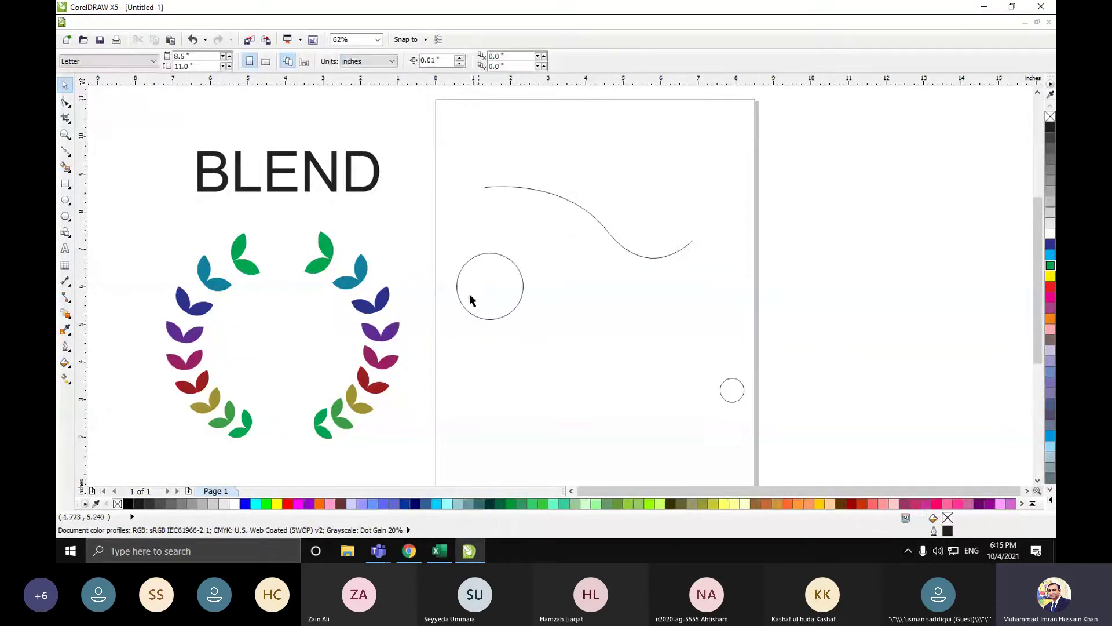
click(468, 289)
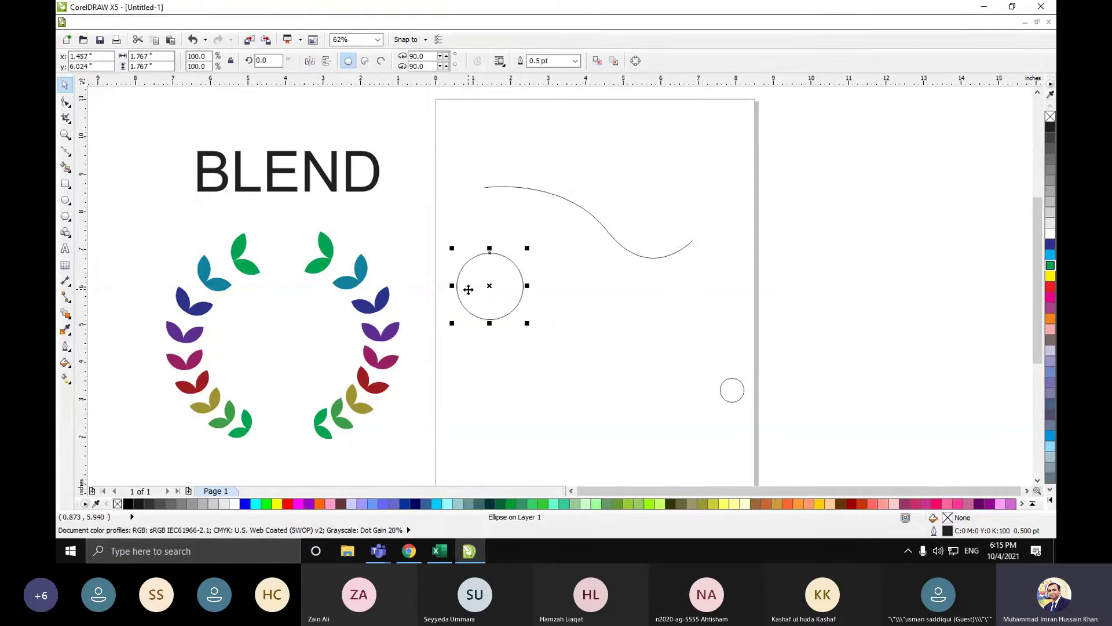
- Set up a custom fountain fill for the large circle, blending from cyan to dark blue
key(F11)
click(503, 262)
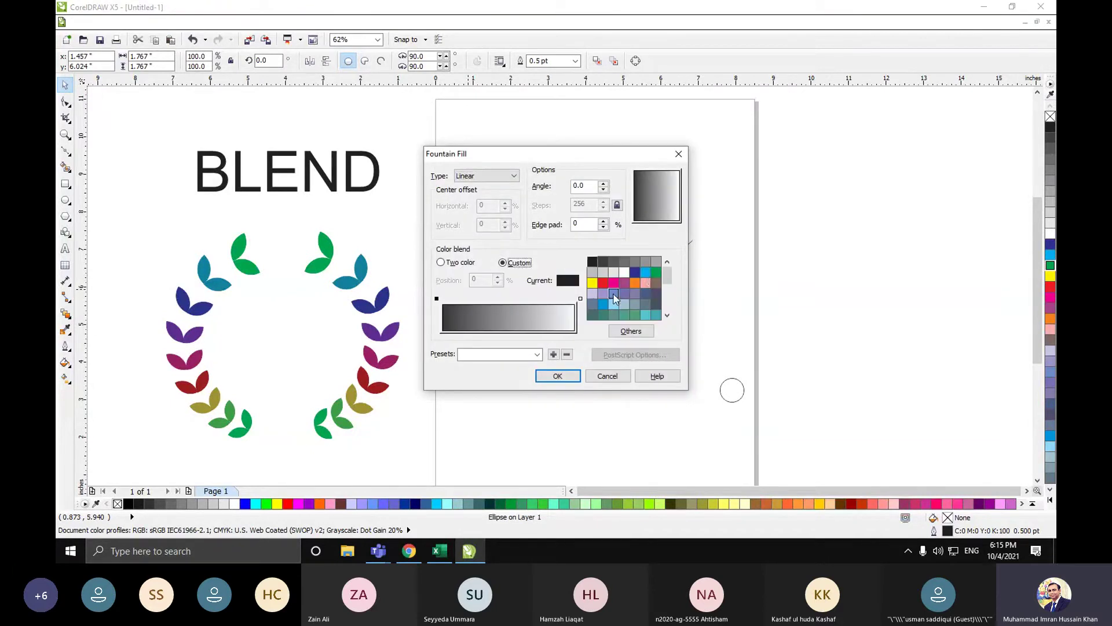
click(646, 273)
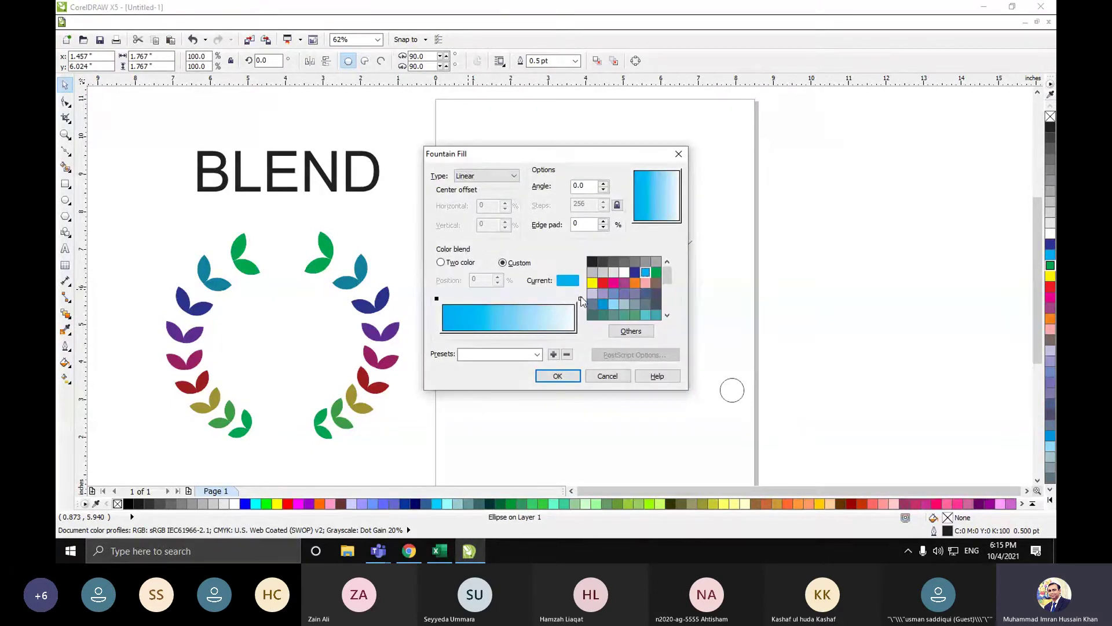
click(580, 299)
click(602, 304)
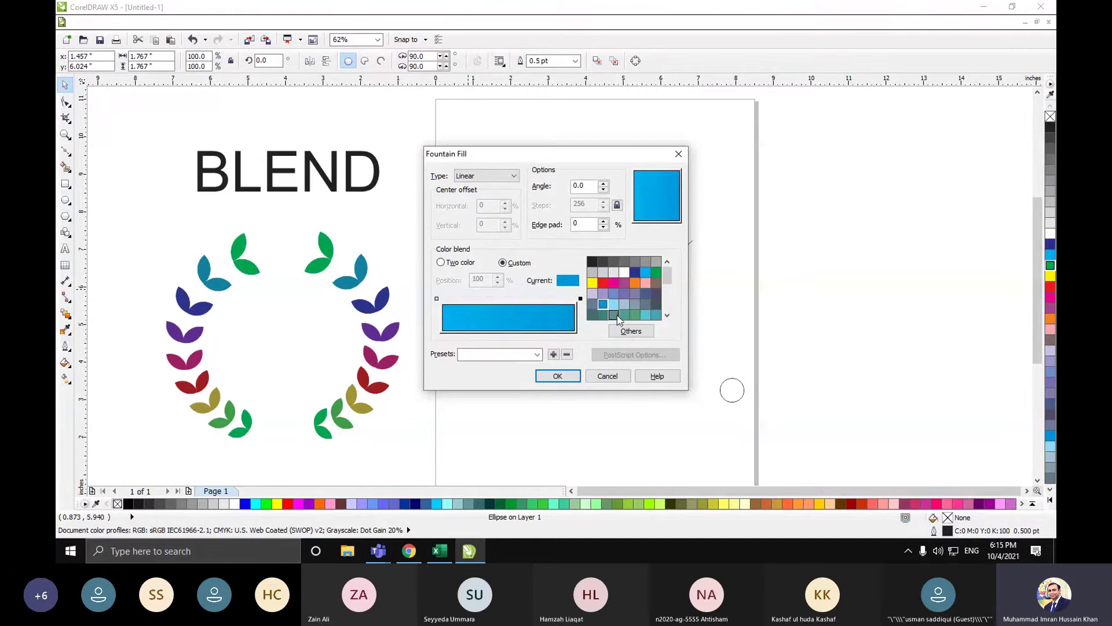
click(628, 304)
click(635, 282)
click(637, 272)
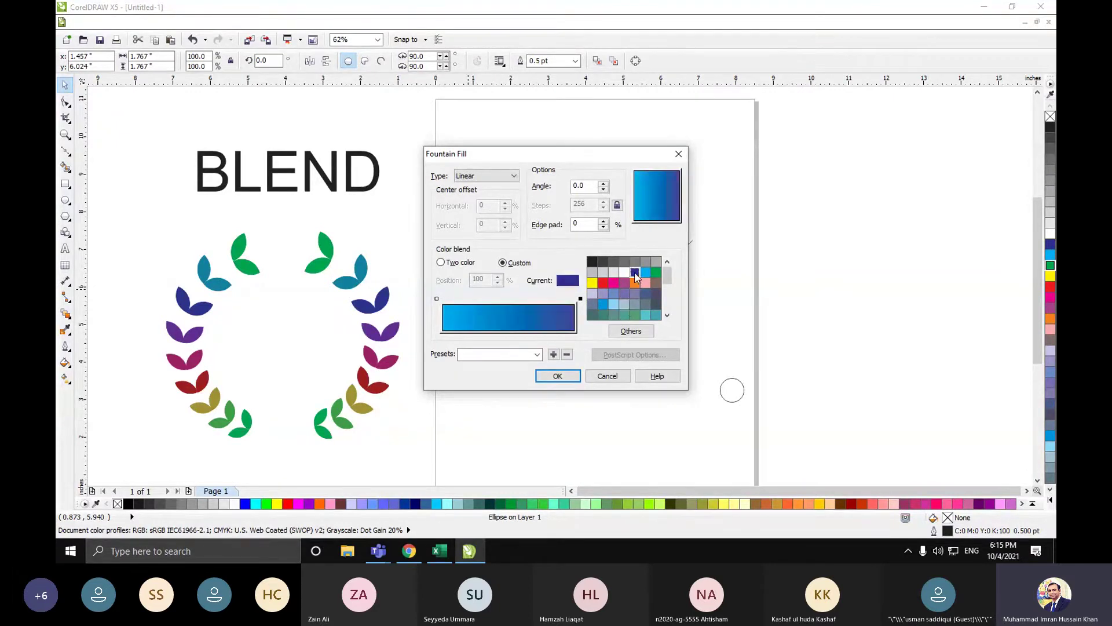
- Make the large circle's fountain fill radial, with dark blue at the edge and medium blue at the centre, and apply it
click(513, 176)
click(483, 193)
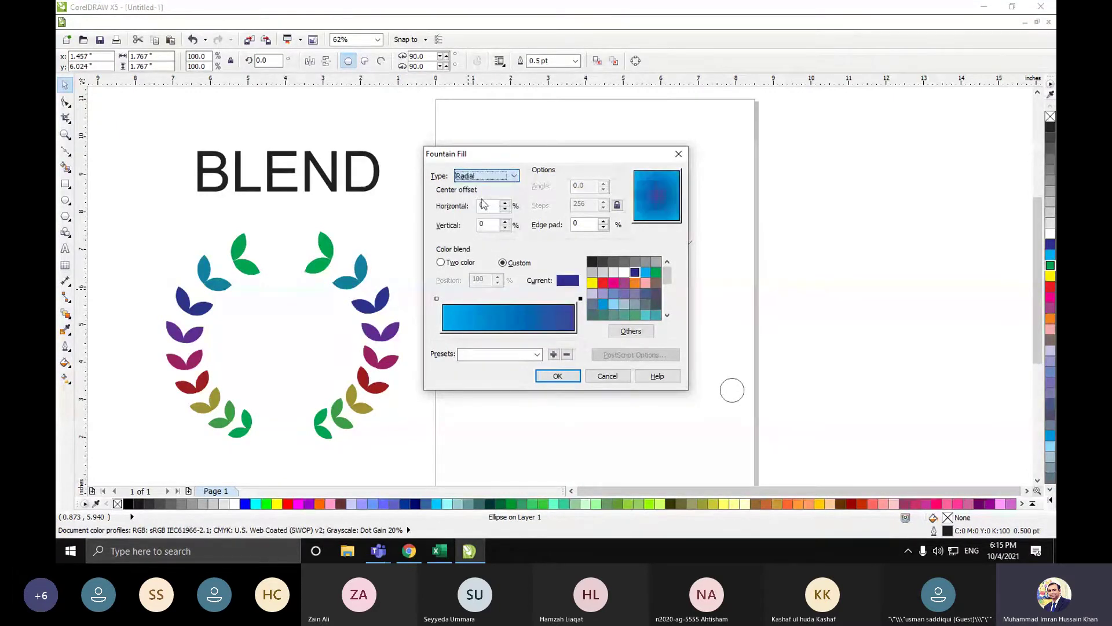
click(634, 274)
click(436, 298)
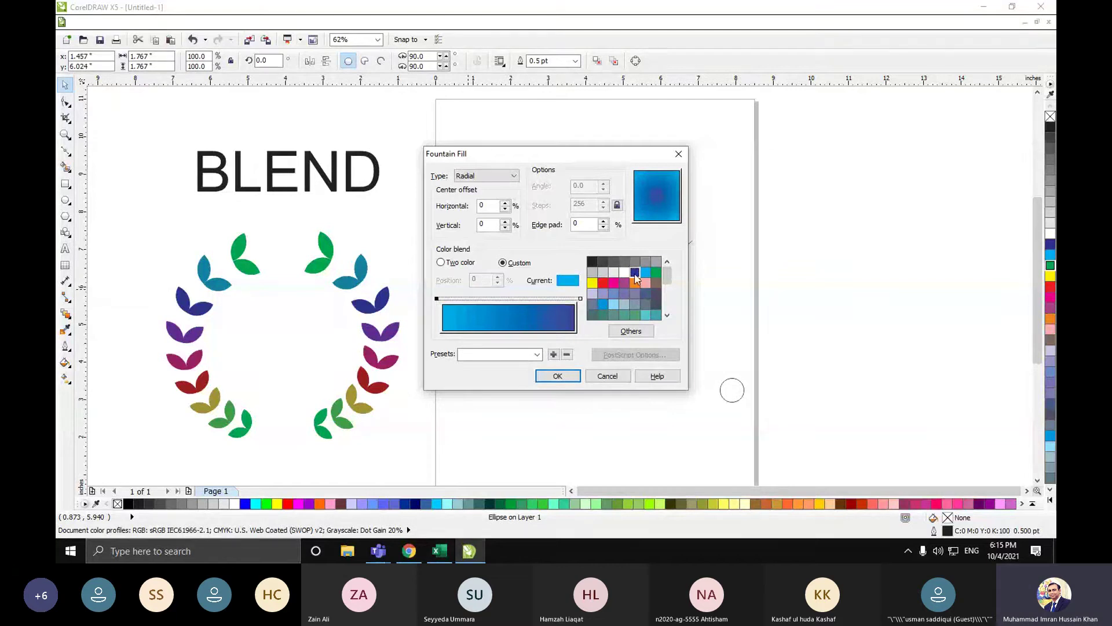
click(635, 273)
click(580, 298)
click(603, 304)
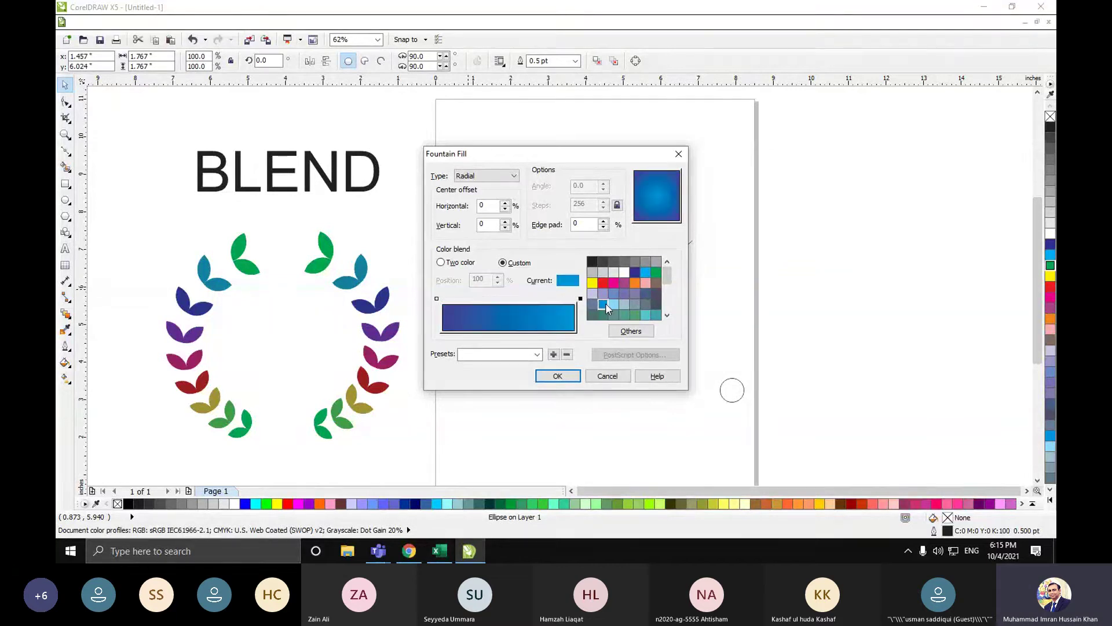
click(557, 376)
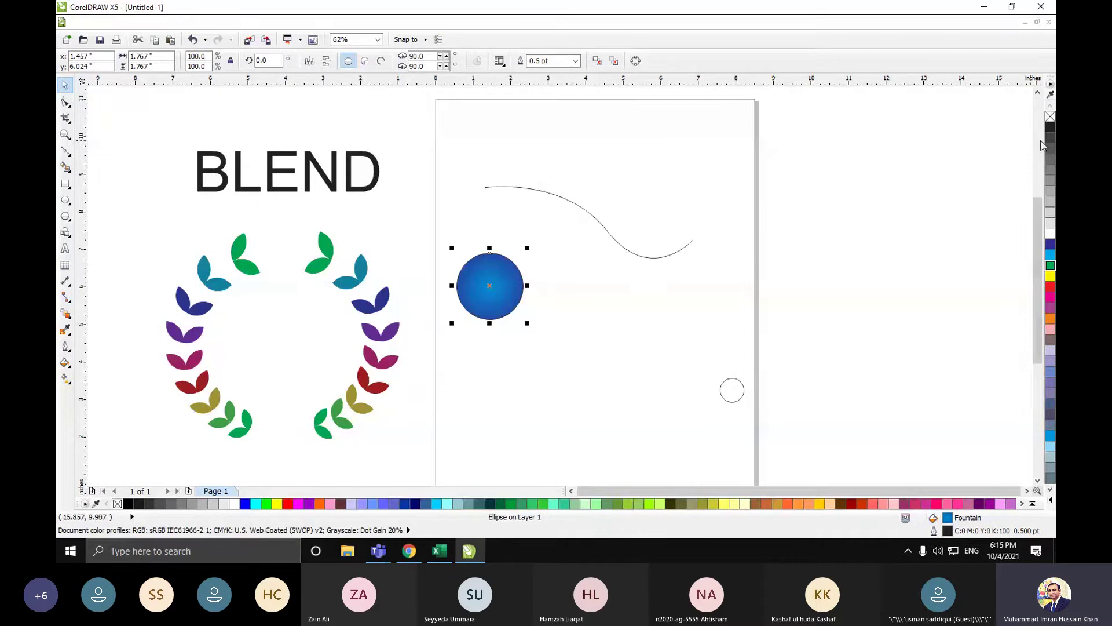
- Copy the fill property from the large blue circle to the small circle near the page's right edge
click(742, 384)
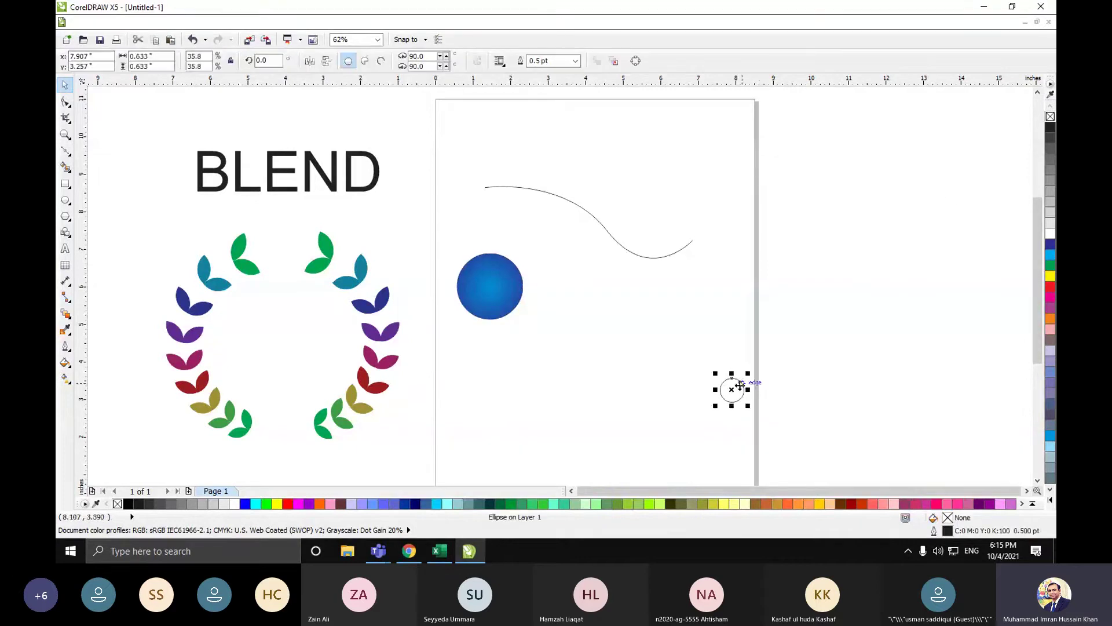
click(107, 22)
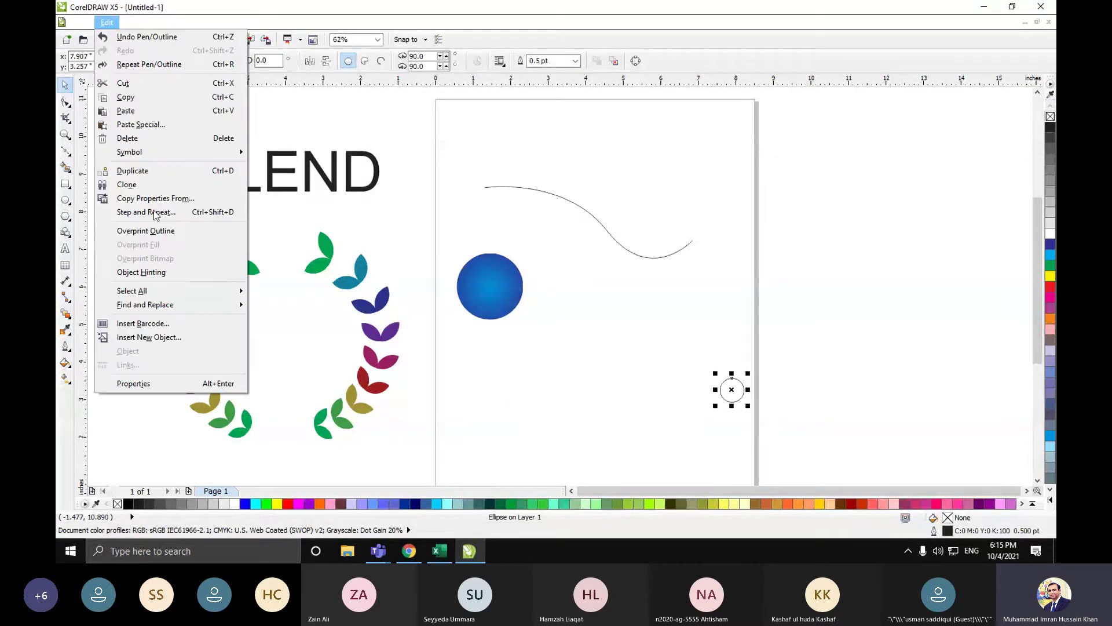
click(155, 198)
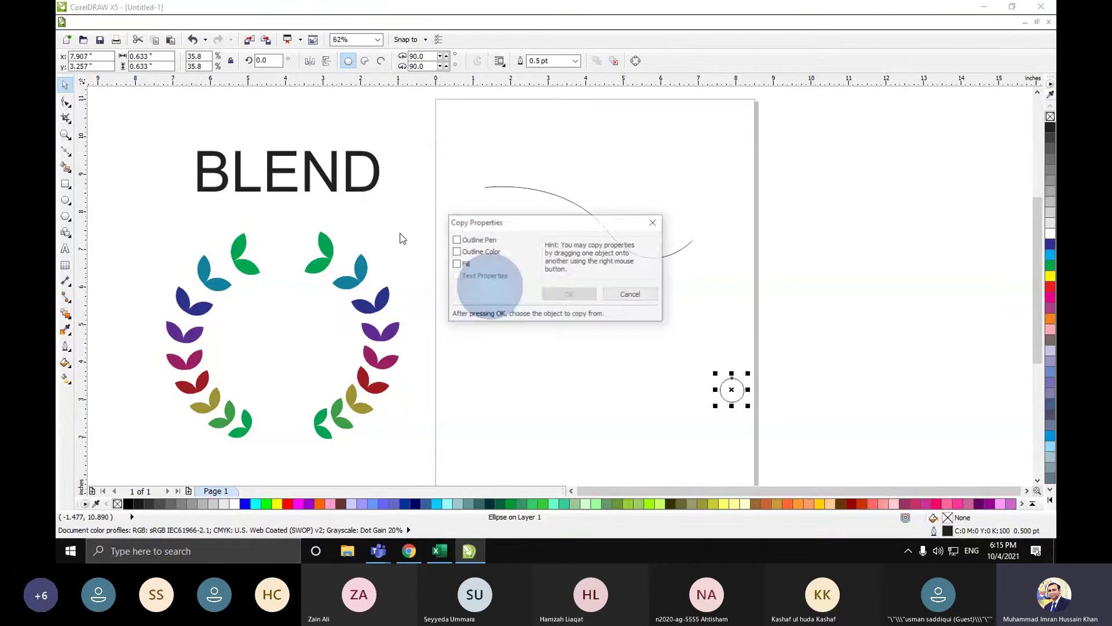
click(469, 266)
click(569, 294)
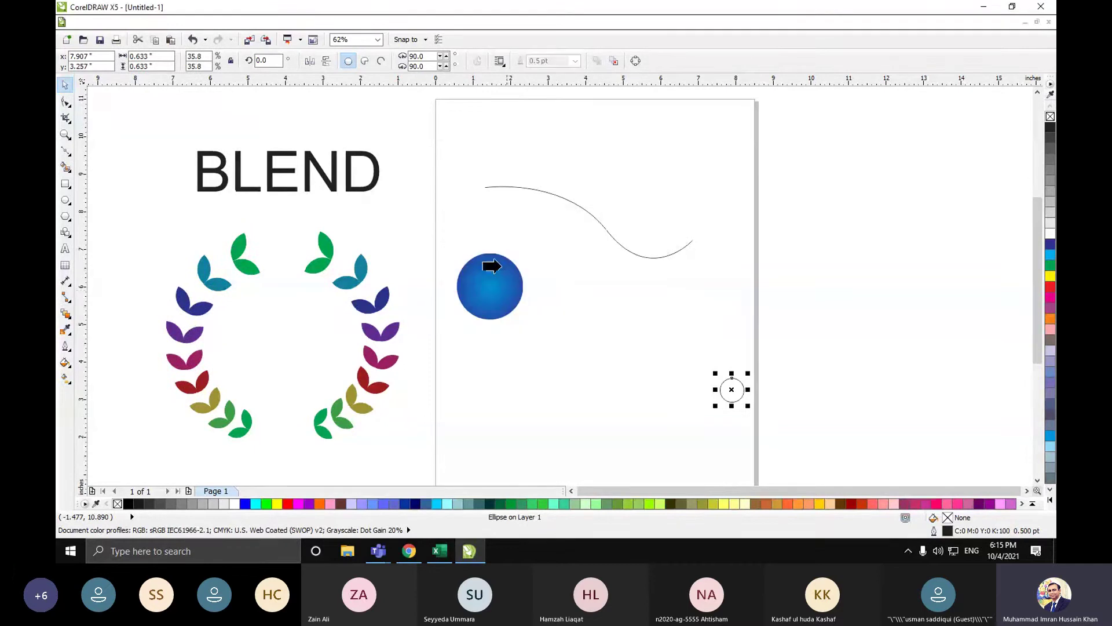
- Copy the large blue circle's fill and outline to the small circle, then place the small circle beyond the page edge
click(499, 267)
click(775, 348)
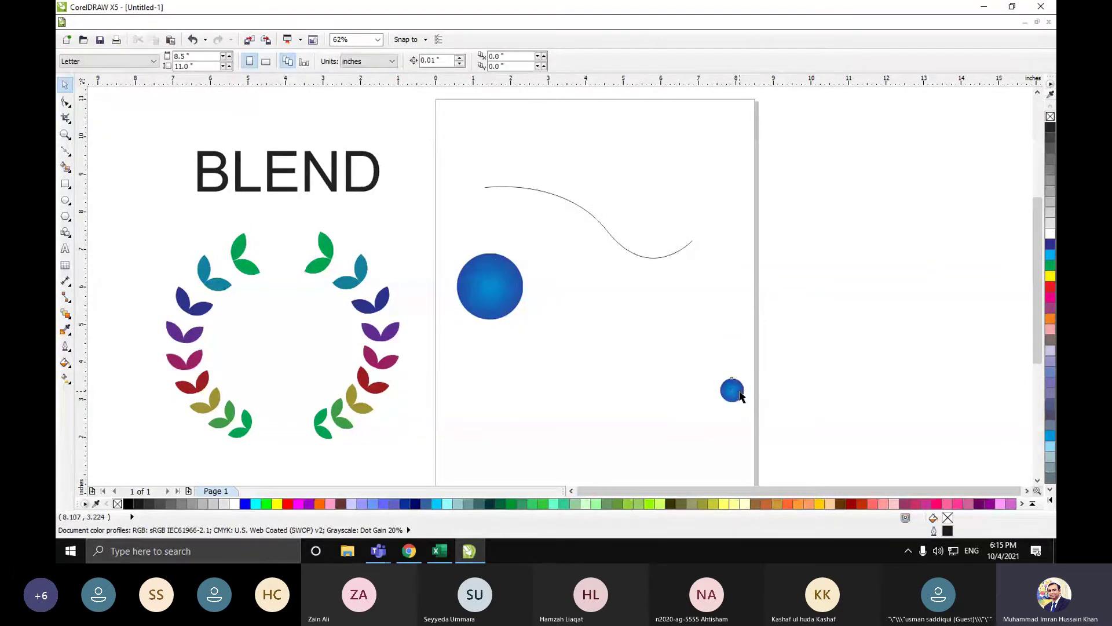
drag(740, 397, 837, 386)
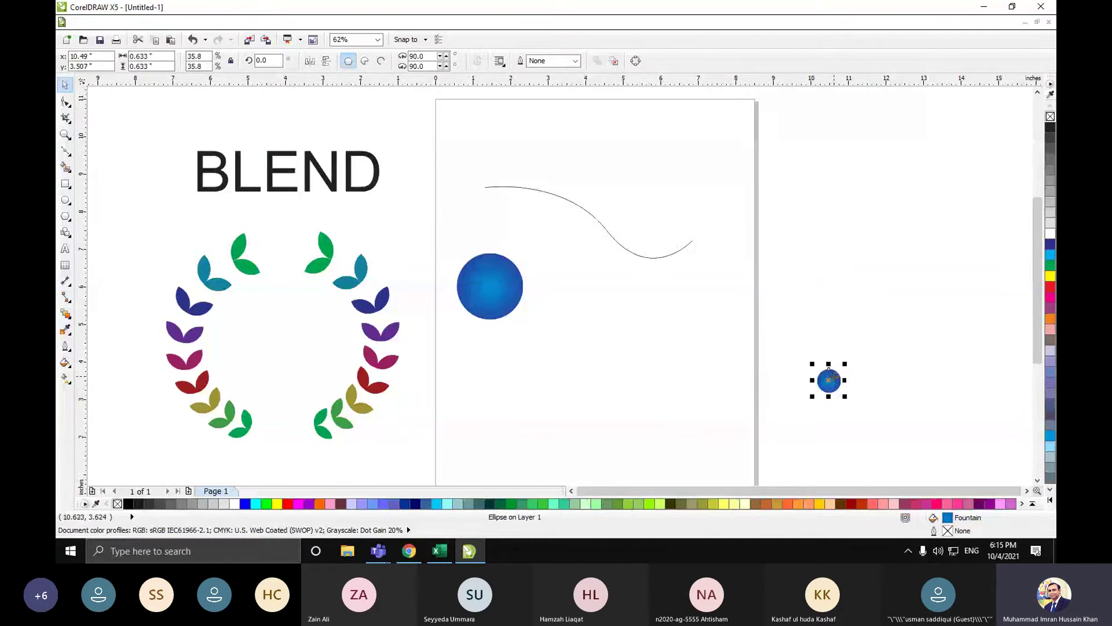
- Blend the large blue circle into the small blue circle with the Blend tool using 20 steps
shift+click(510, 295)
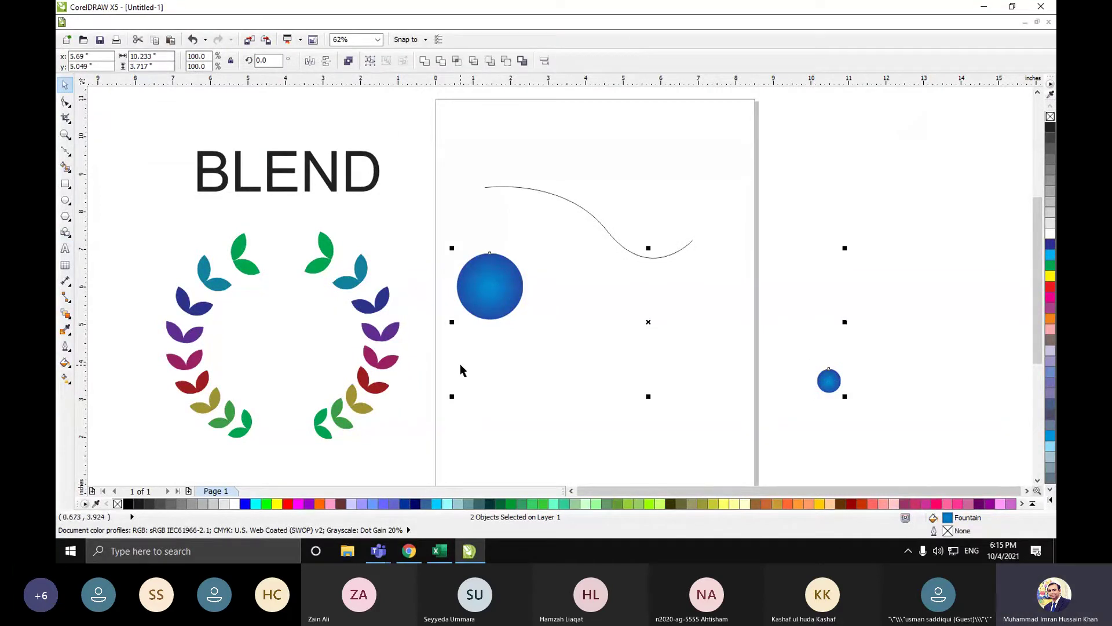
click(484, 302)
click(66, 313)
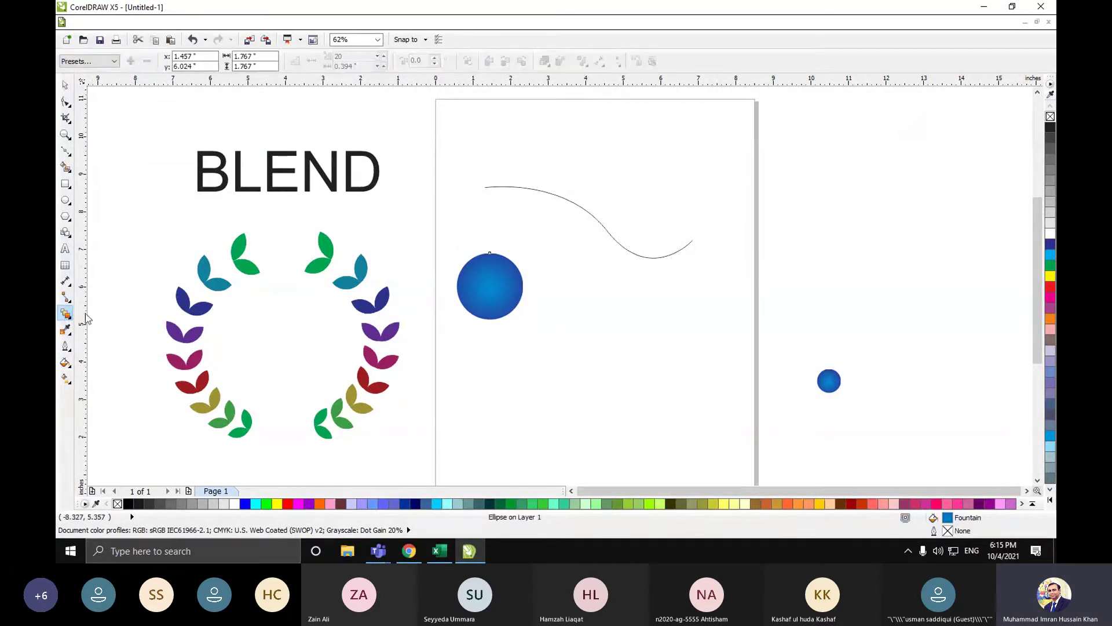
drag(497, 307, 842, 389)
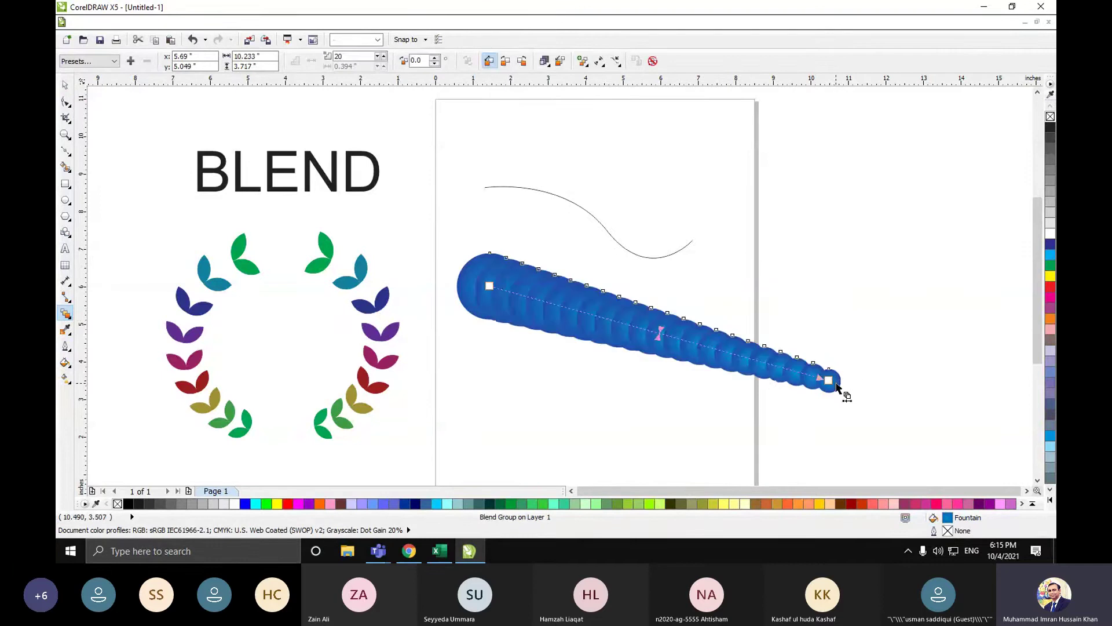
click(65, 85)
click(769, 296)
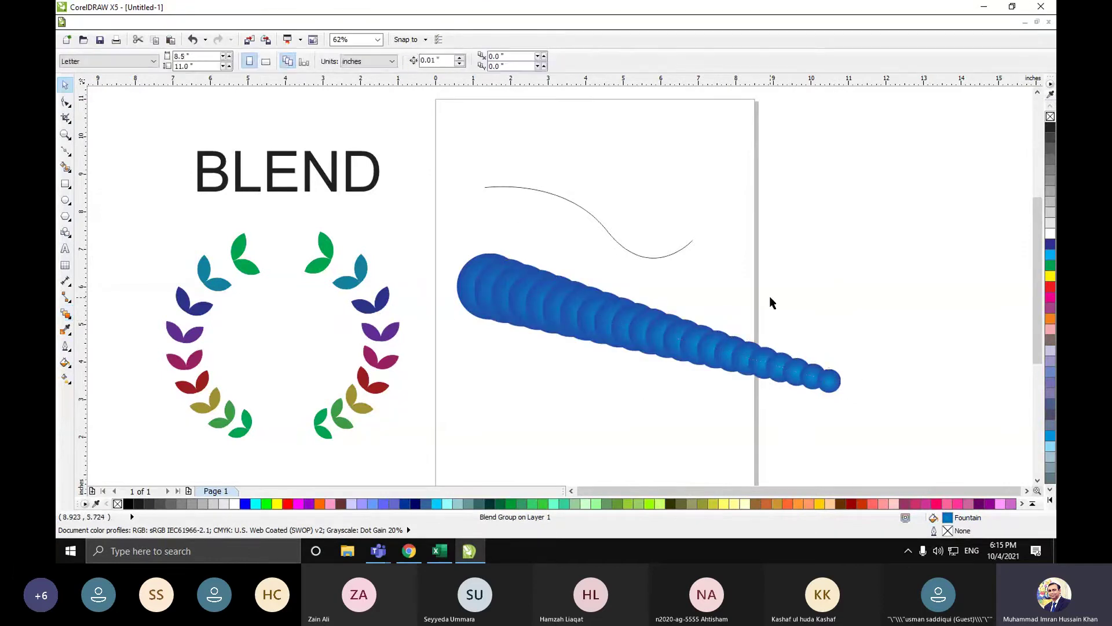
- Set the number of steps in the circle blend to 30
click(828, 380)
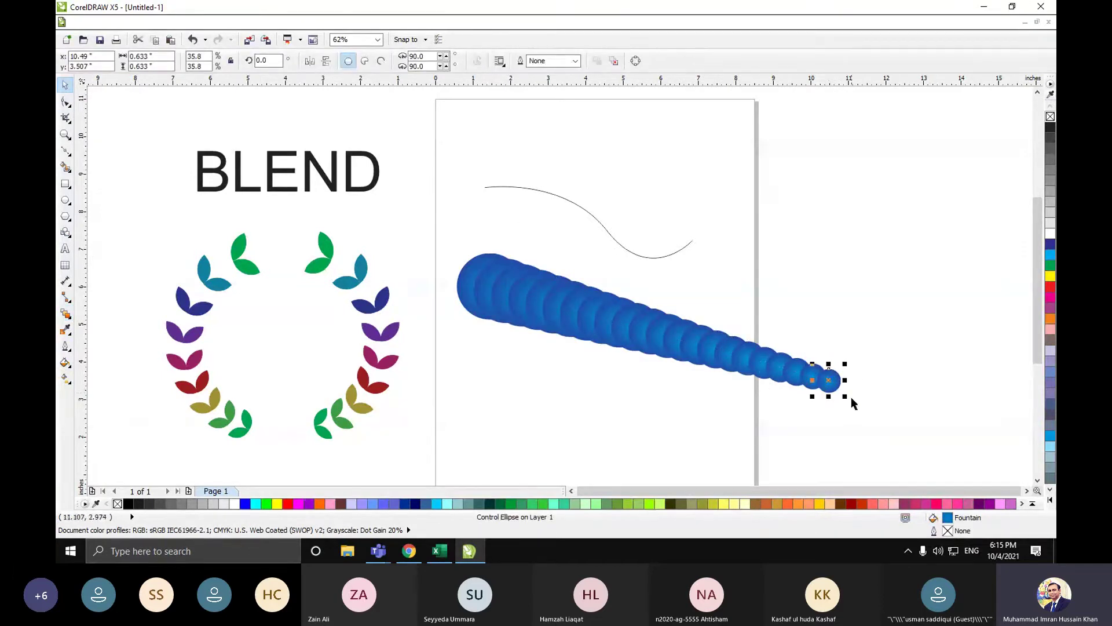
click(843, 389)
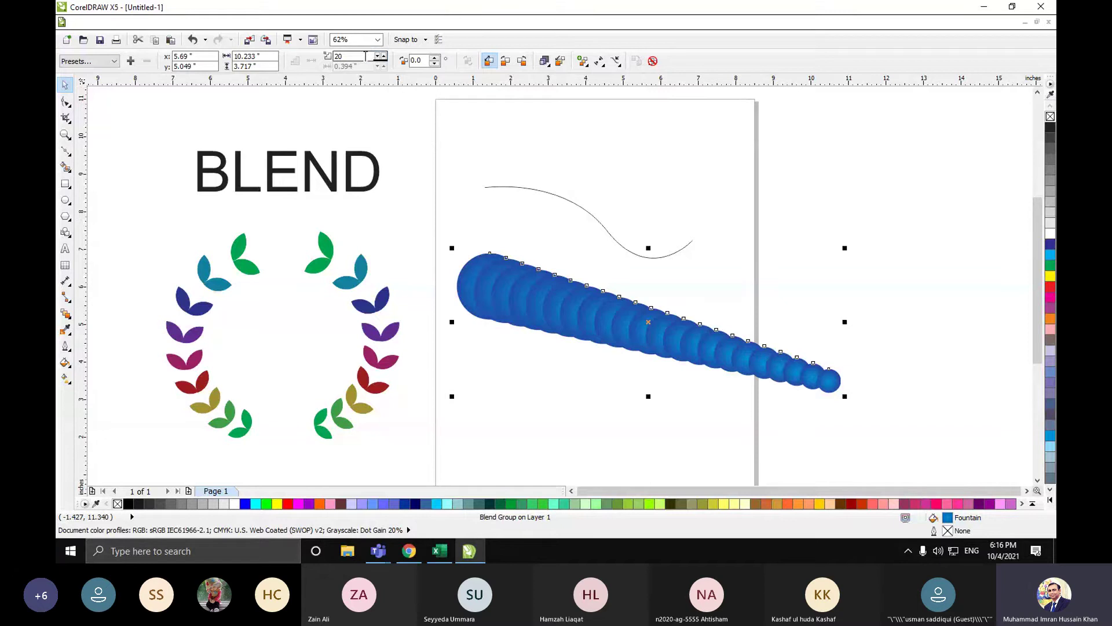
drag(366, 56, 331, 61)
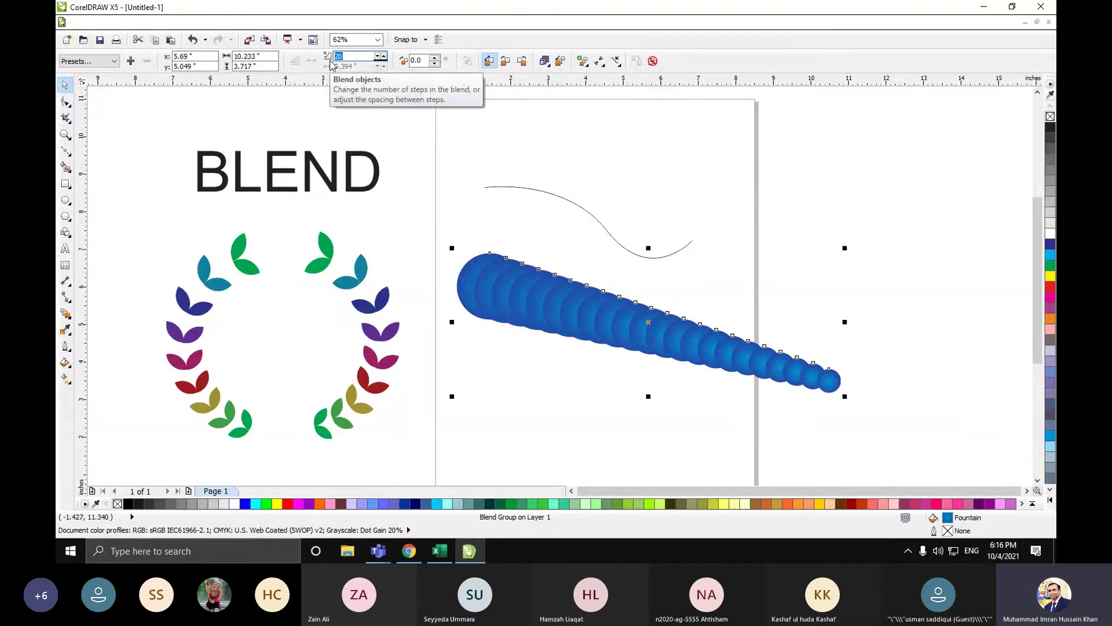
text(30)
key(Return)
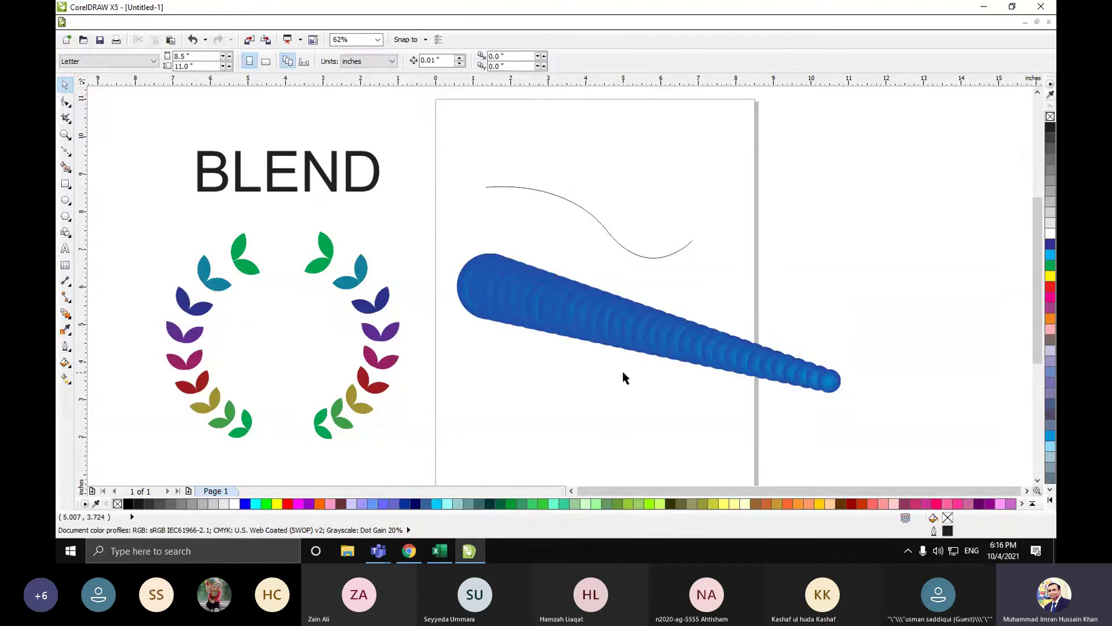
- Enlarge the wavy curve to about 8.2 inches wide and nudge it slightly above the blend
click(693, 244)
drag(695, 259, 792, 318)
click(585, 243)
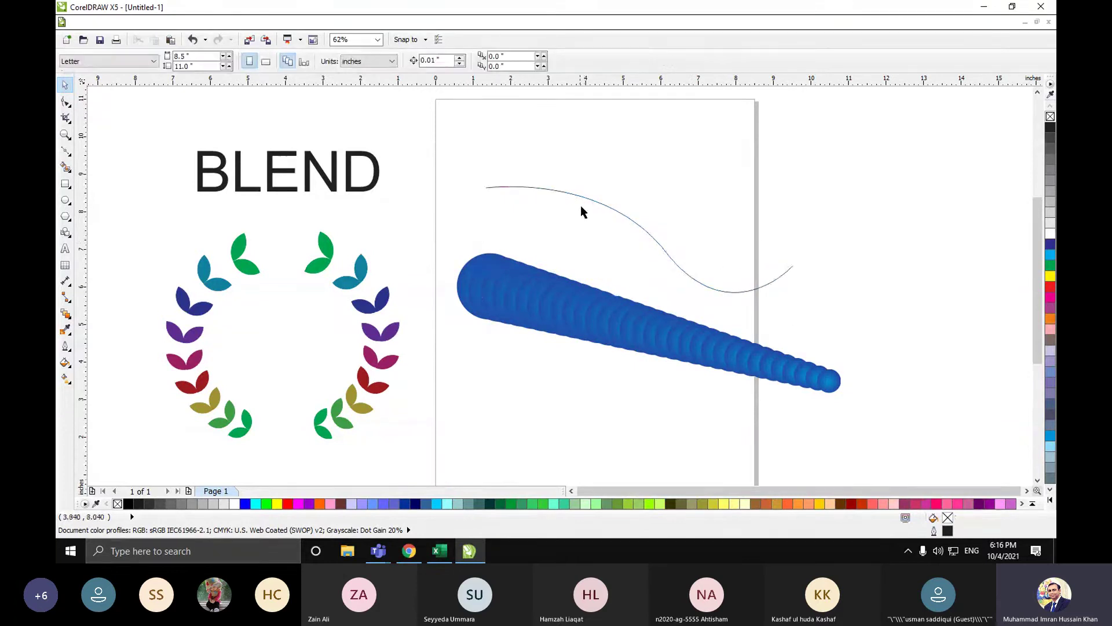
drag(588, 198, 593, 195)
- Attach the circle blend to the wavy curve as its new path, then shift the path slightly lower on the page
click(578, 310)
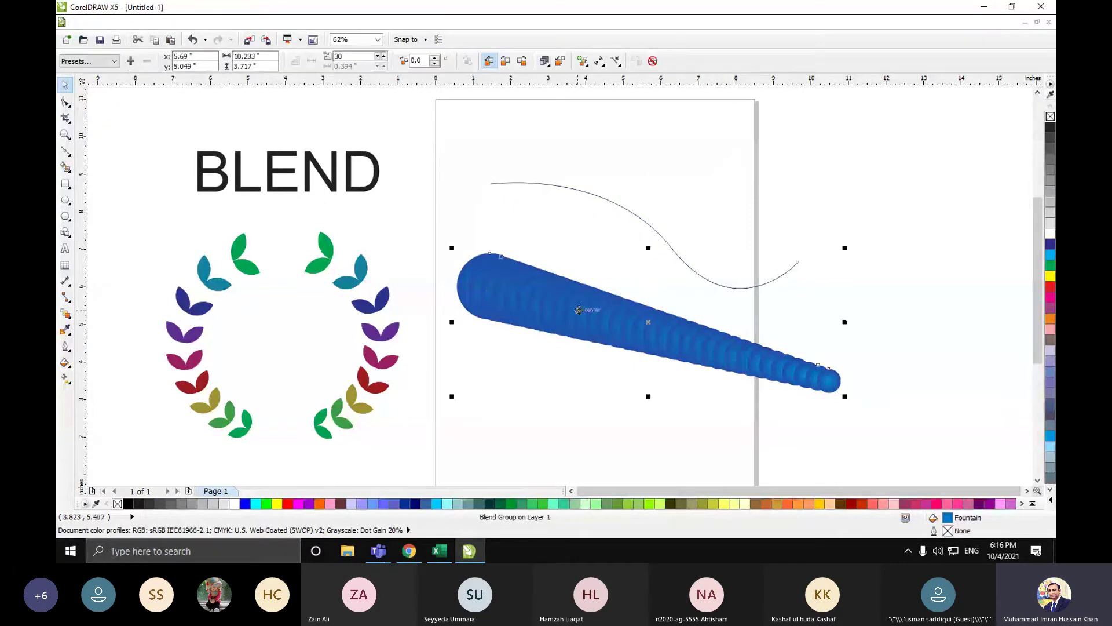
click(616, 61)
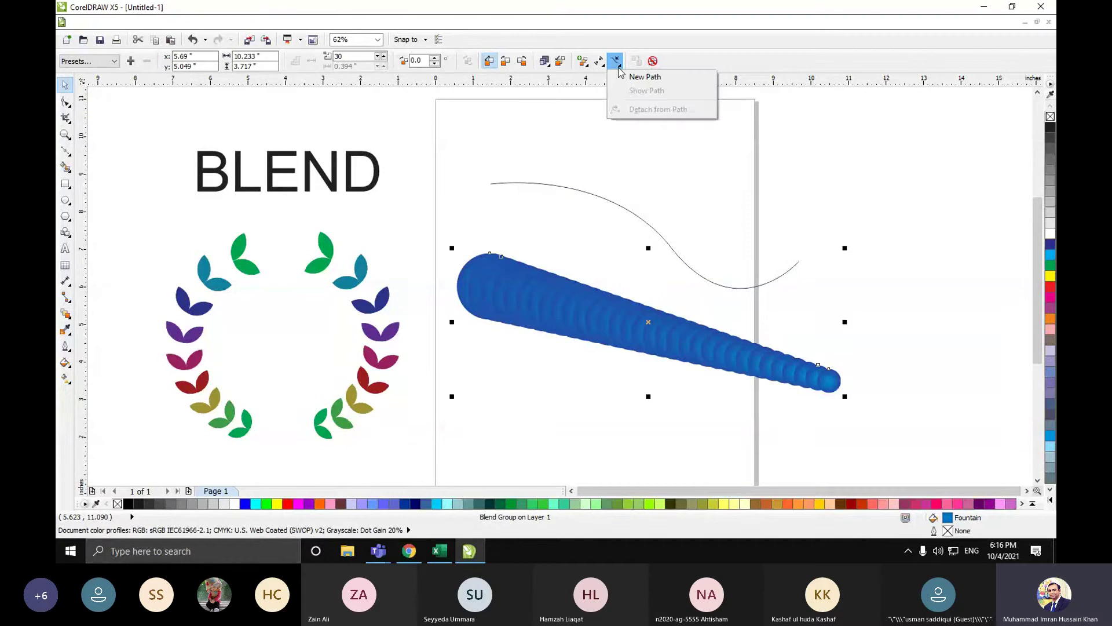
click(645, 77)
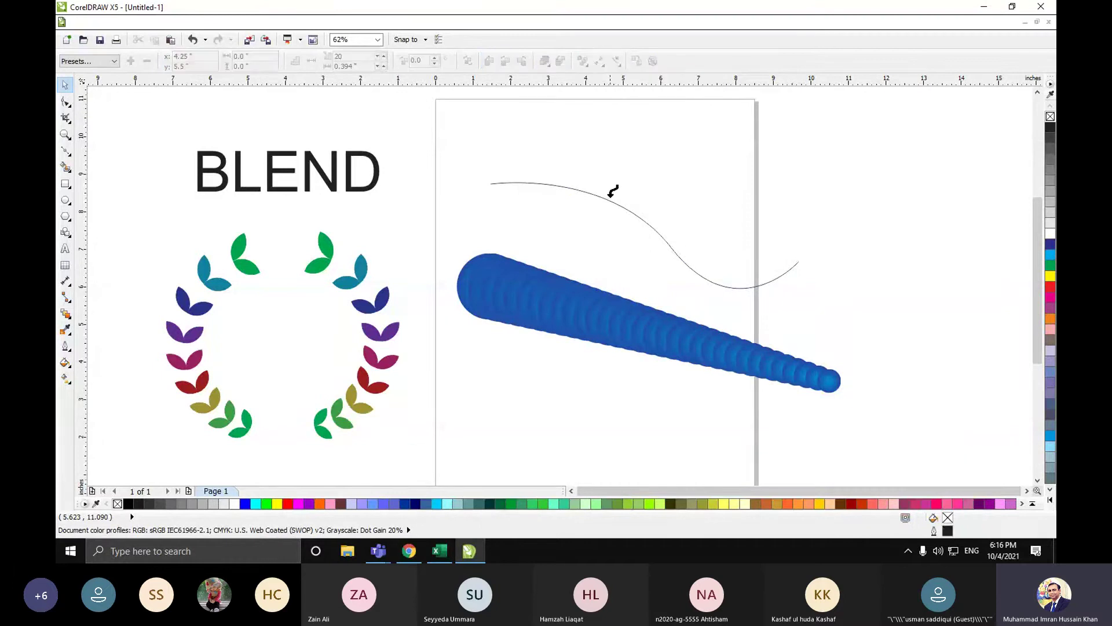
click(611, 193)
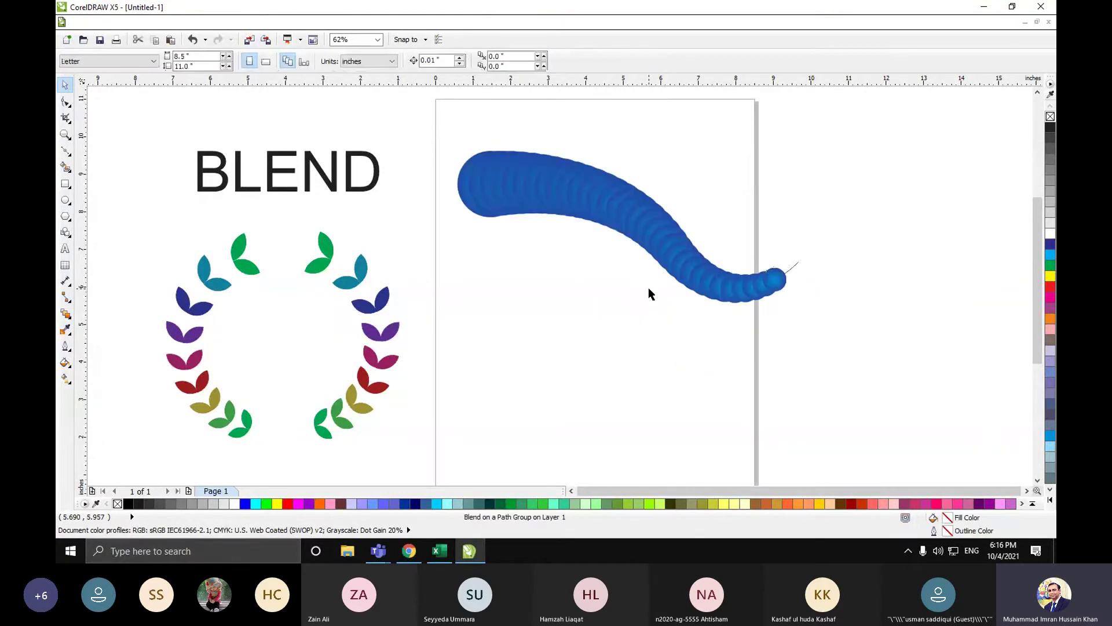
click(783, 294)
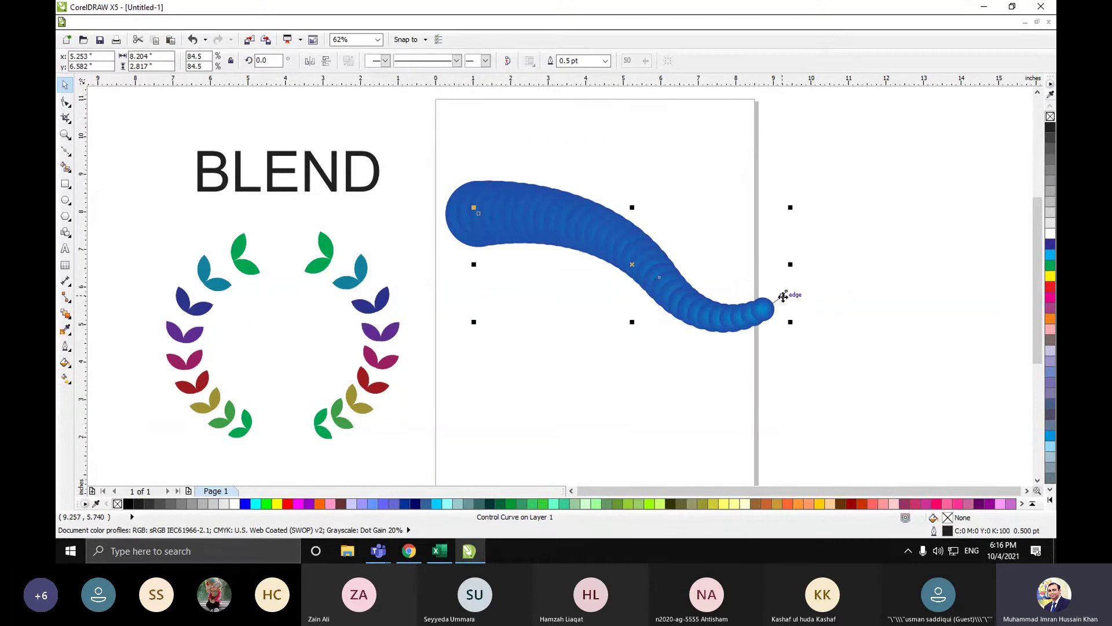
- Set the circle blend to spread along the full path of the curve
click(630, 236)
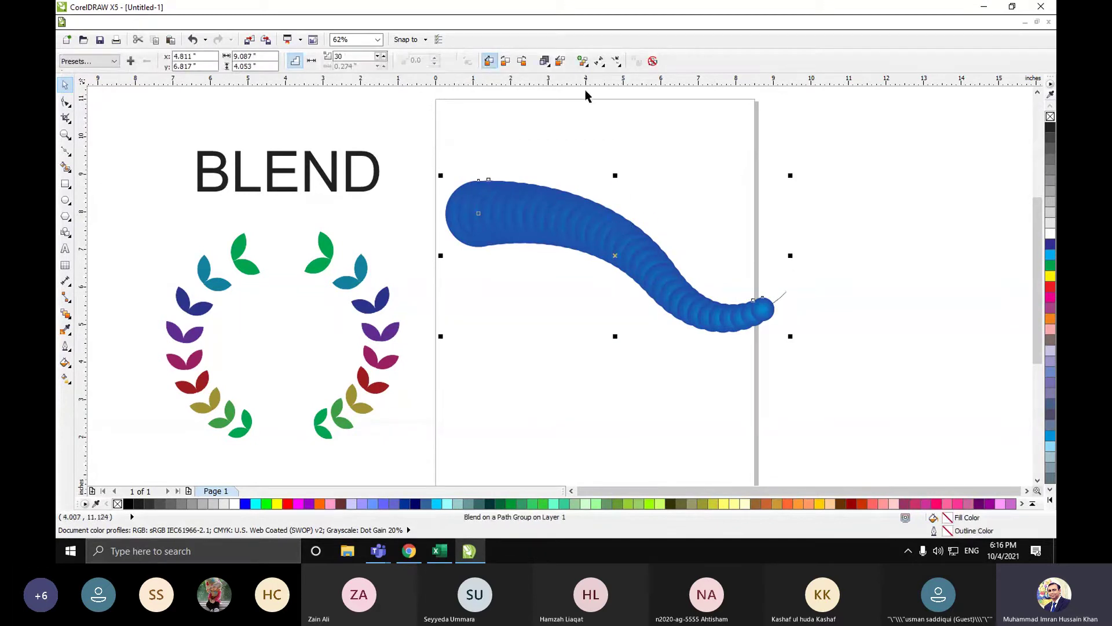
click(583, 61)
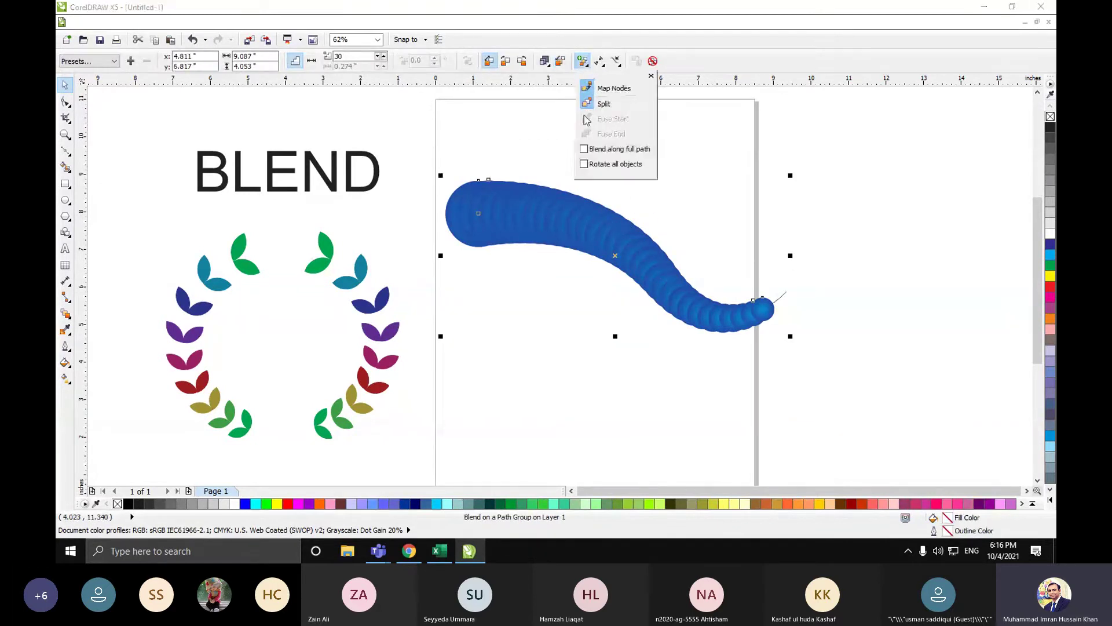
click(590, 152)
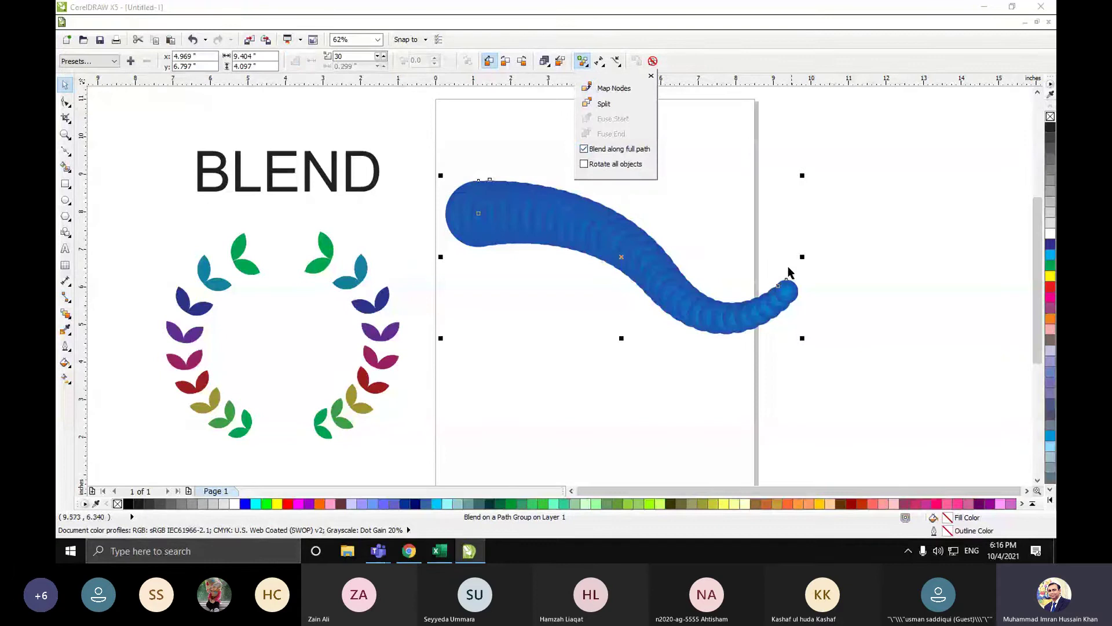
click(651, 76)
click(651, 110)
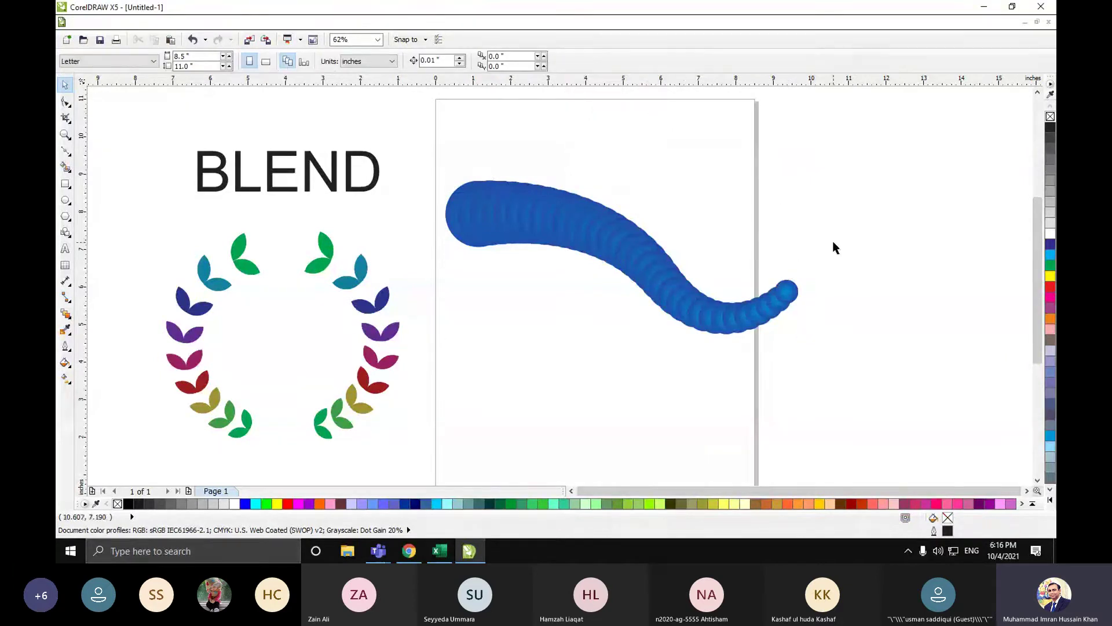
- Move the whole path blend about 0.8 inch down the page
scroll(632, 200, up, 1)
scroll(632, 200, down, 1)
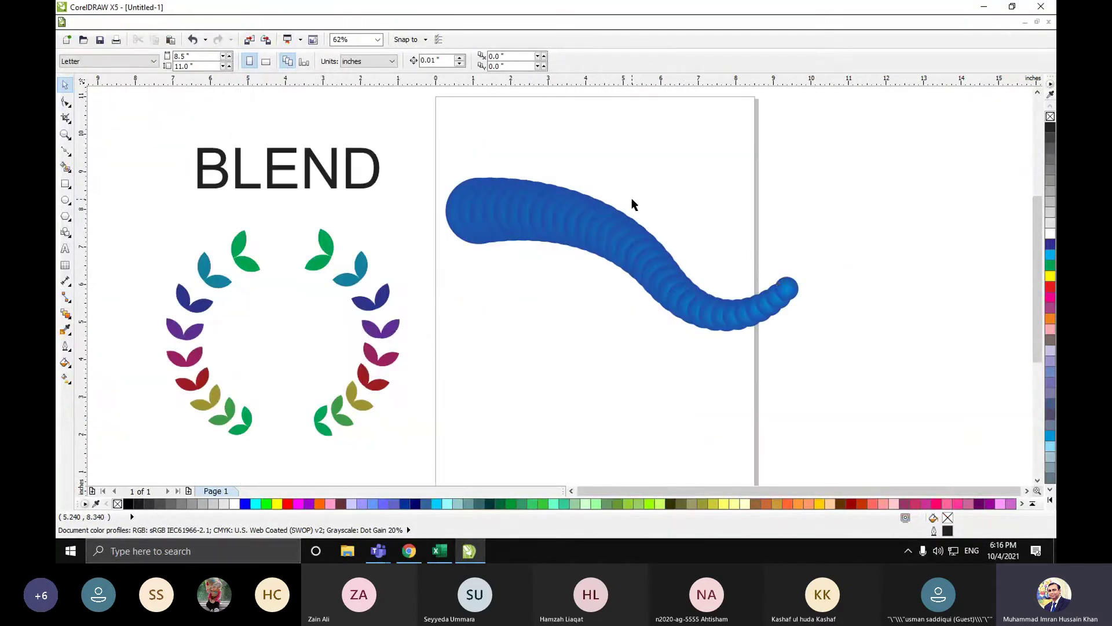
click(626, 232)
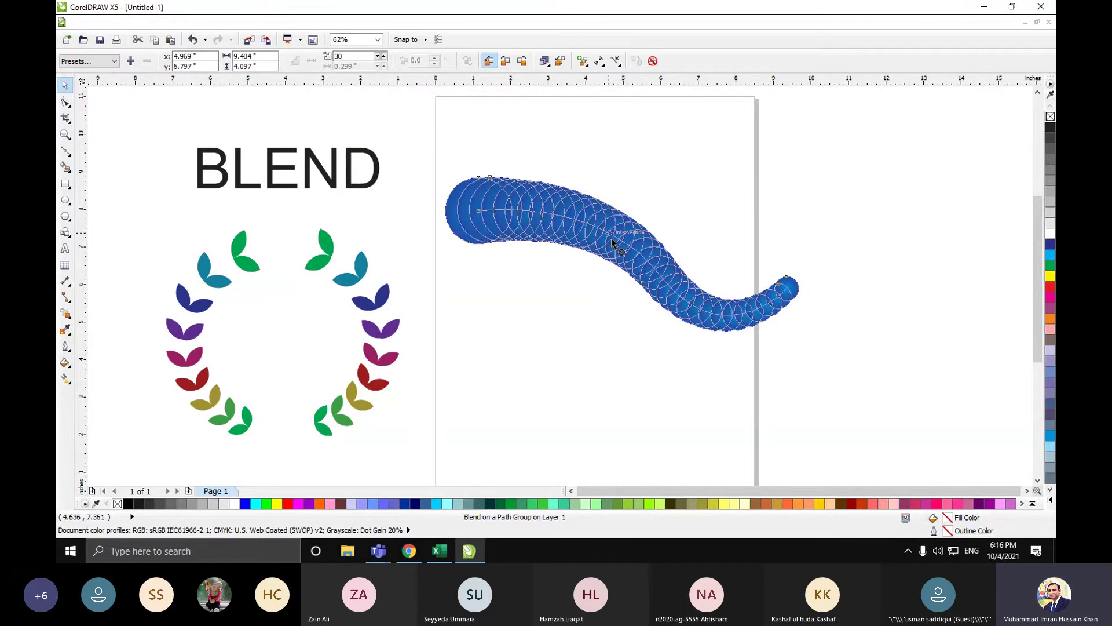
drag(610, 235, 619, 265)
click(674, 382)
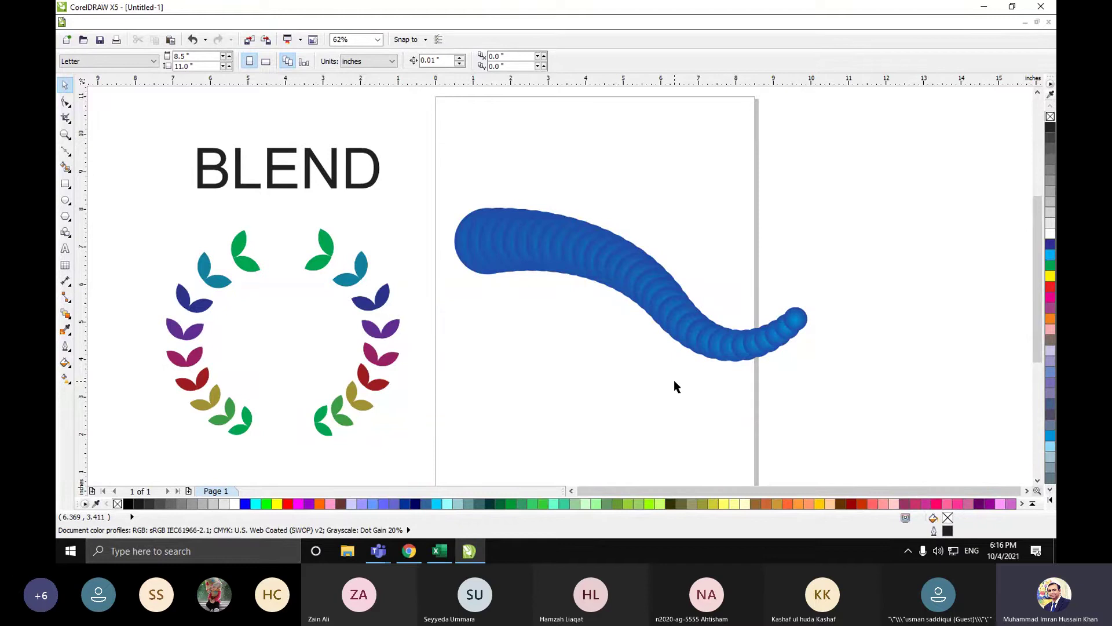
click(649, 284)
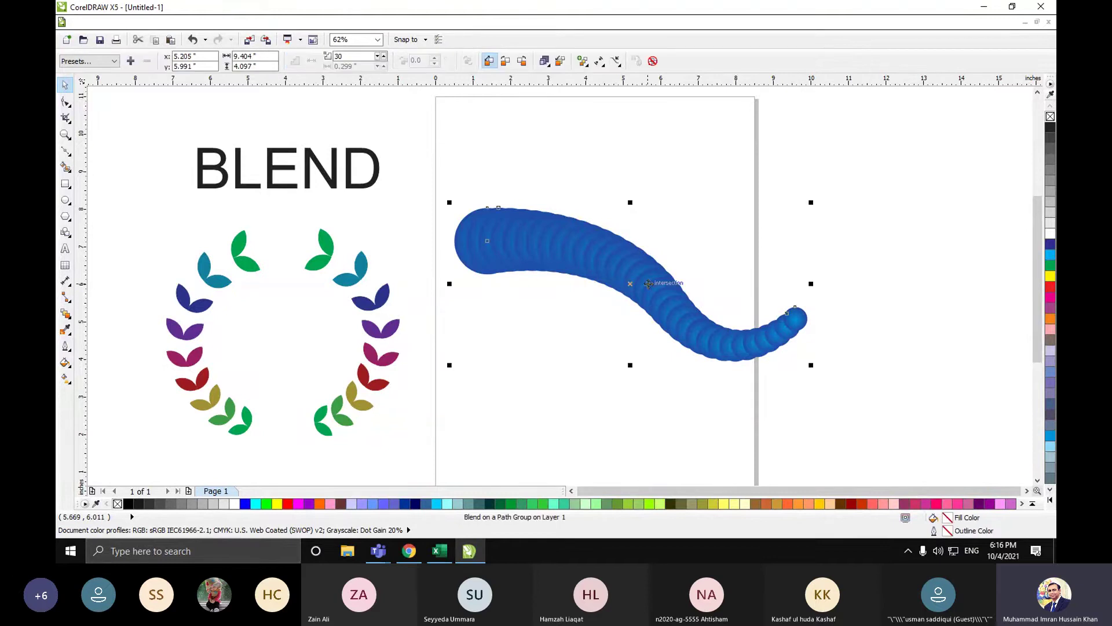
click(616, 61)
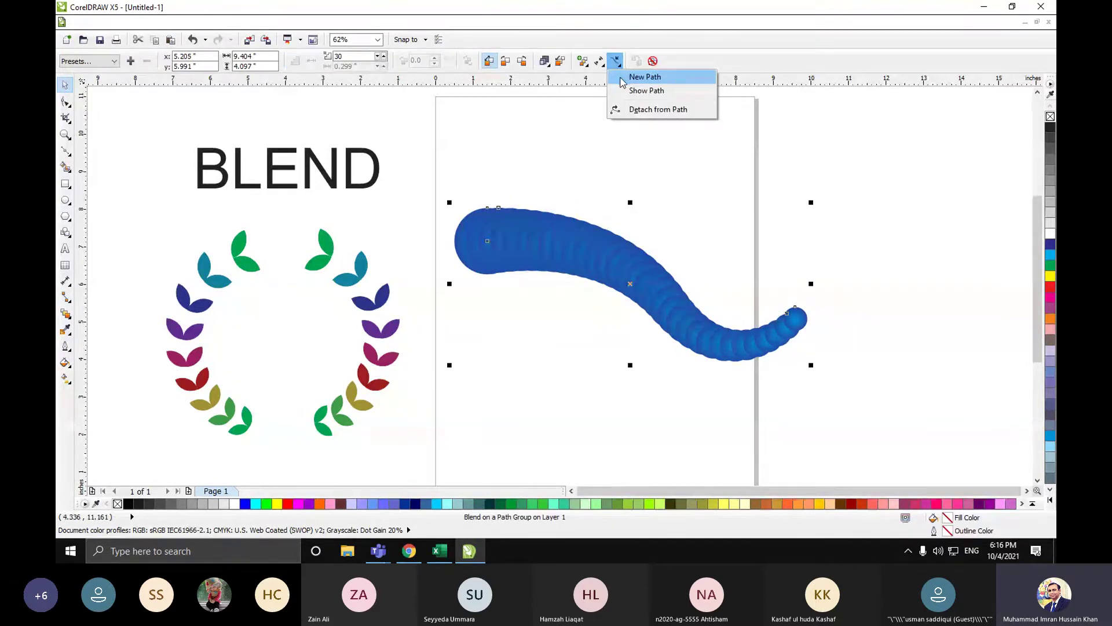
click(599, 61)
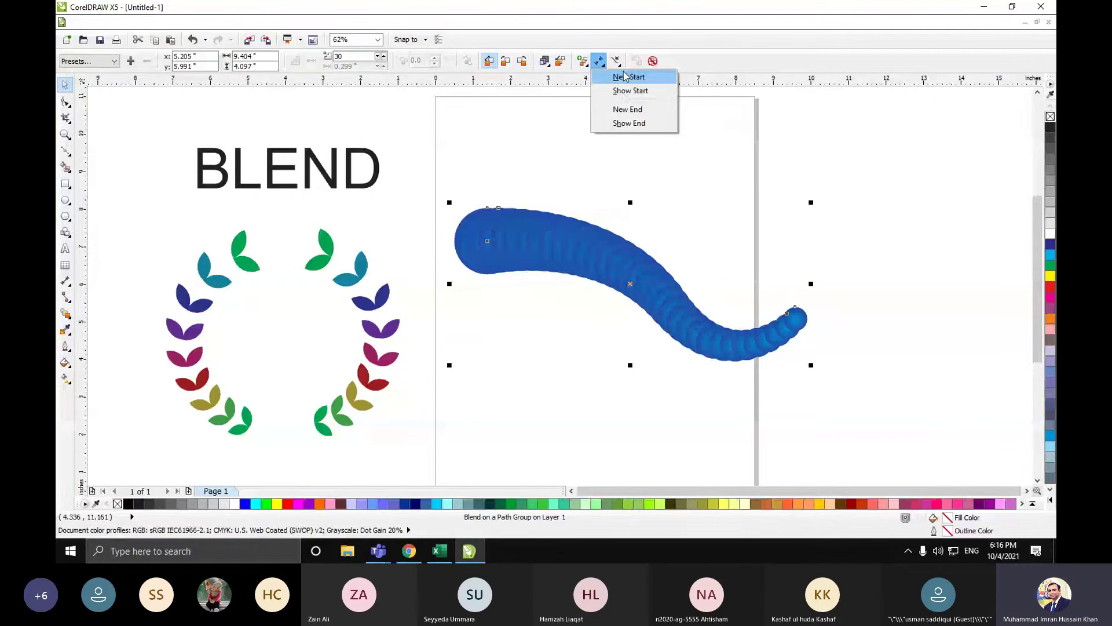
key(Escape)
key(ctrl+z)
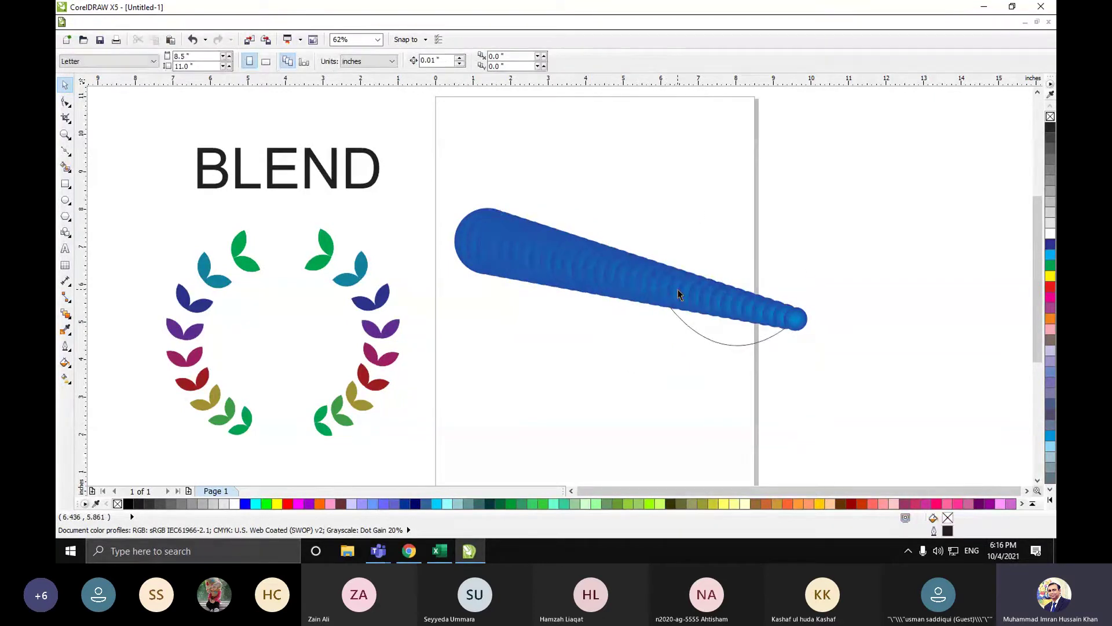
key(ctrl+z)
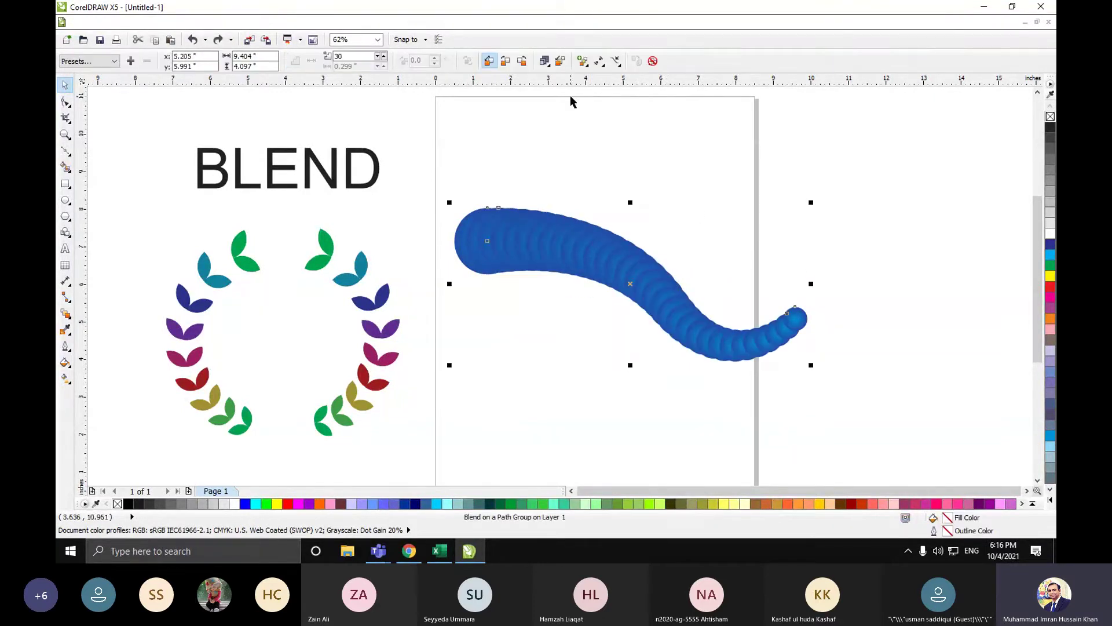
- Split the path blend at an intermediate circle near its middle and select that circle as a control object
click(600, 64)
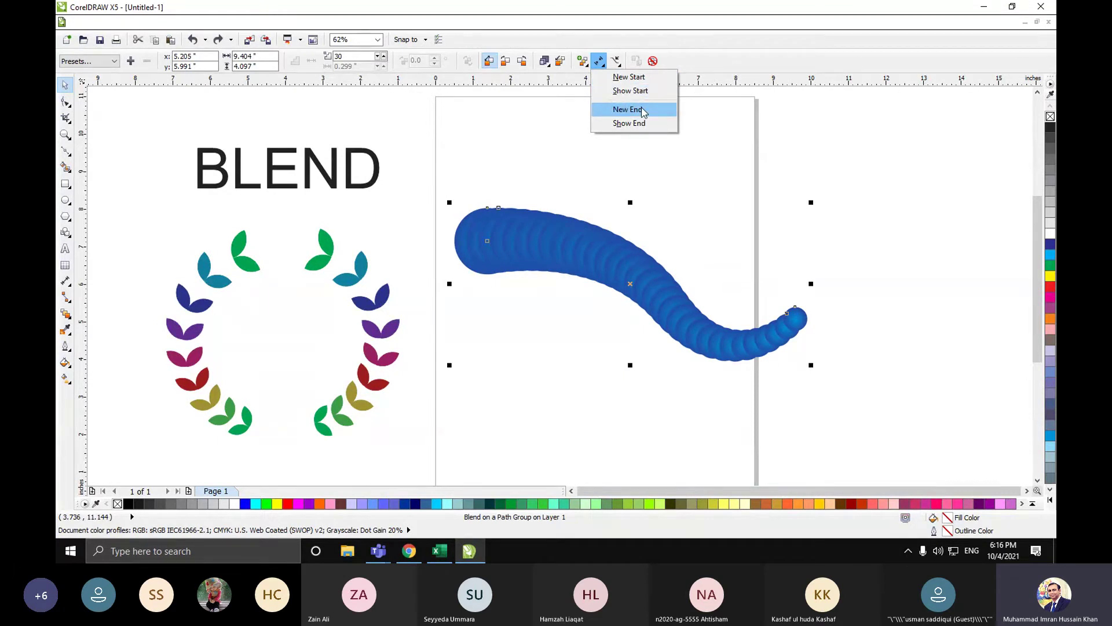
click(583, 61)
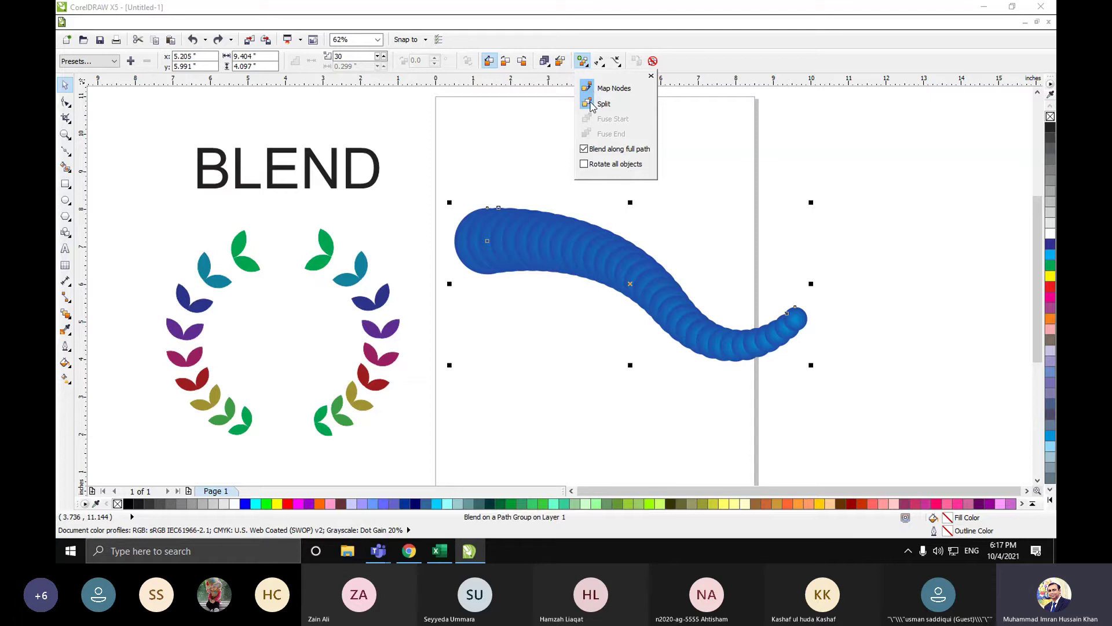
click(590, 89)
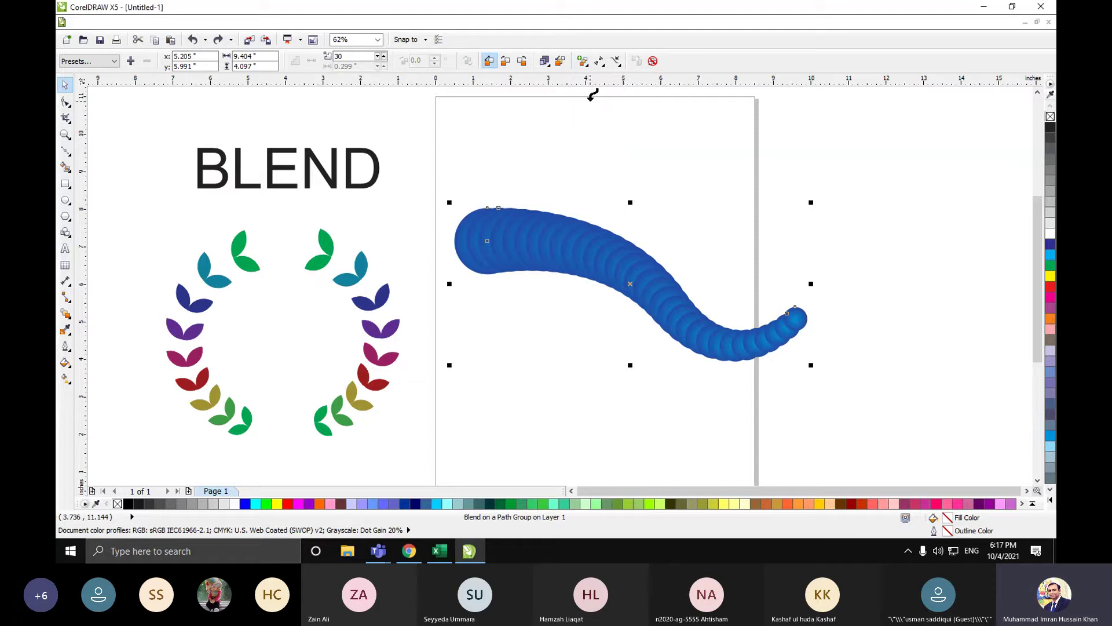
click(625, 265)
mouse_move(627, 266)
mouse_down()
mouse_move(599, 295)
mouse_move(625, 253)
mouse_move(634, 258)
mouse_up()
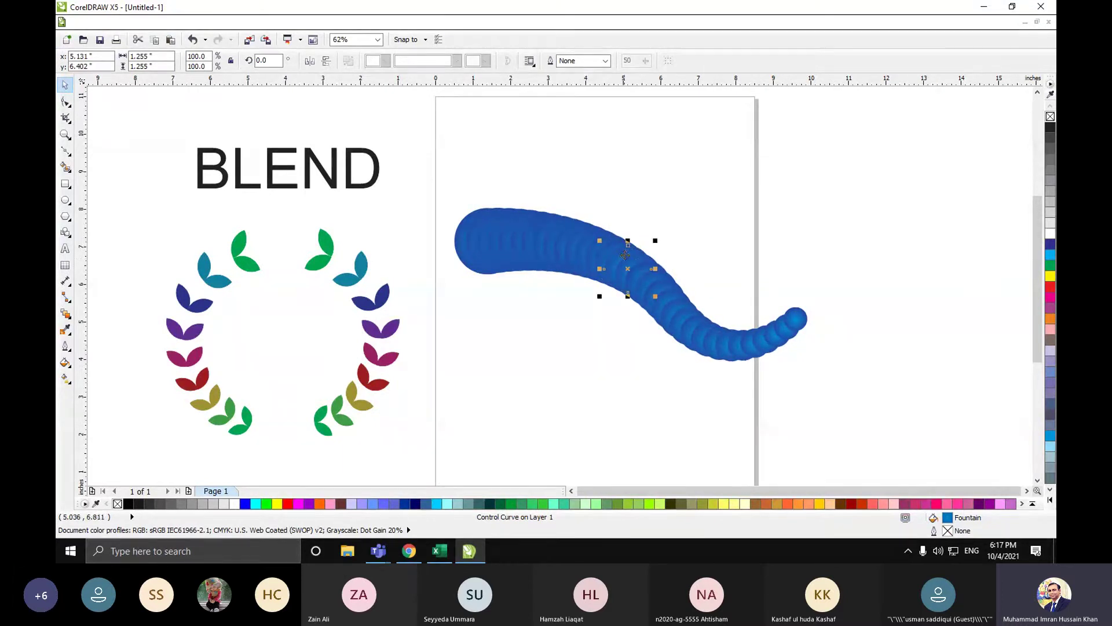
- Set the starting colour of the middle circle's radial fountain fill to a dark red, C31 M100 Y100 K44
key(F11)
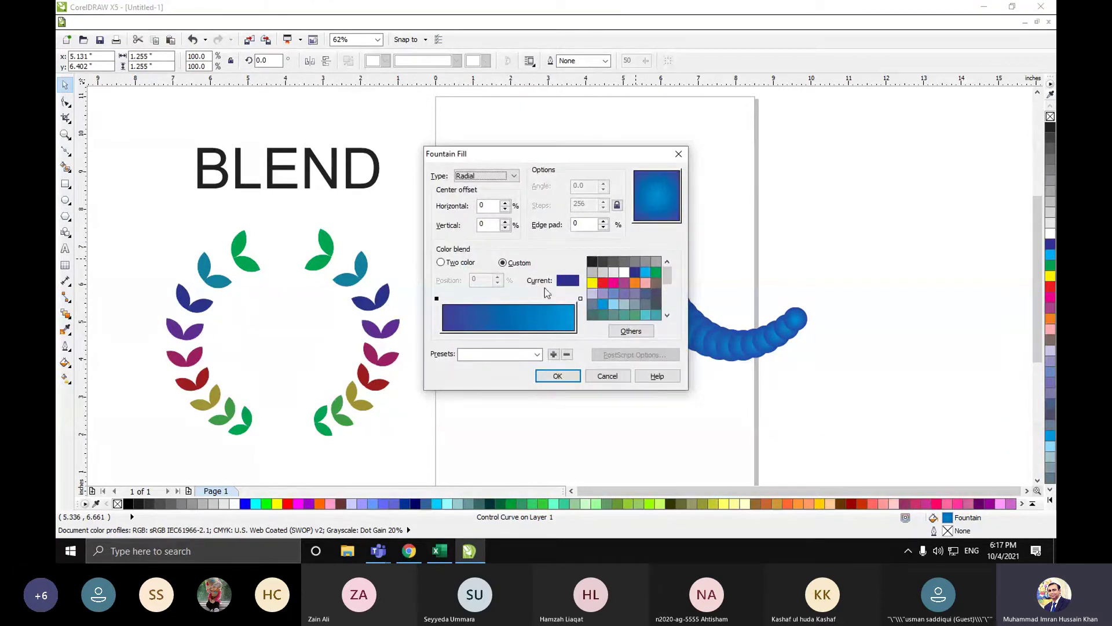
mouse_move(667, 276)
mouse_down()
mouse_move(669, 303)
mouse_move(668, 276)
mouse_up()
click(603, 283)
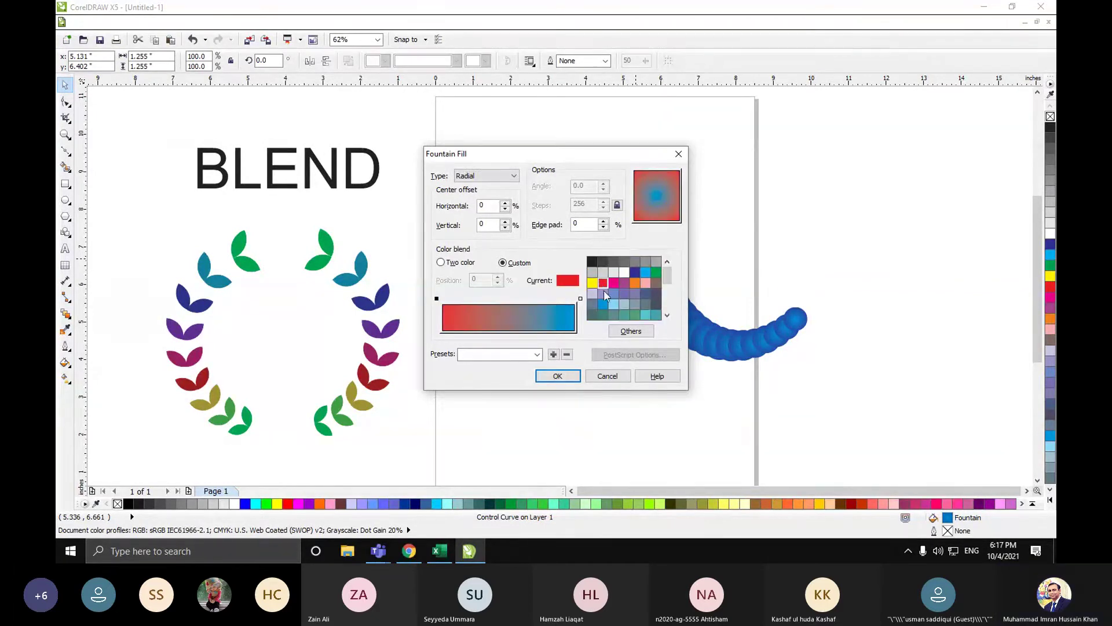
click(631, 331)
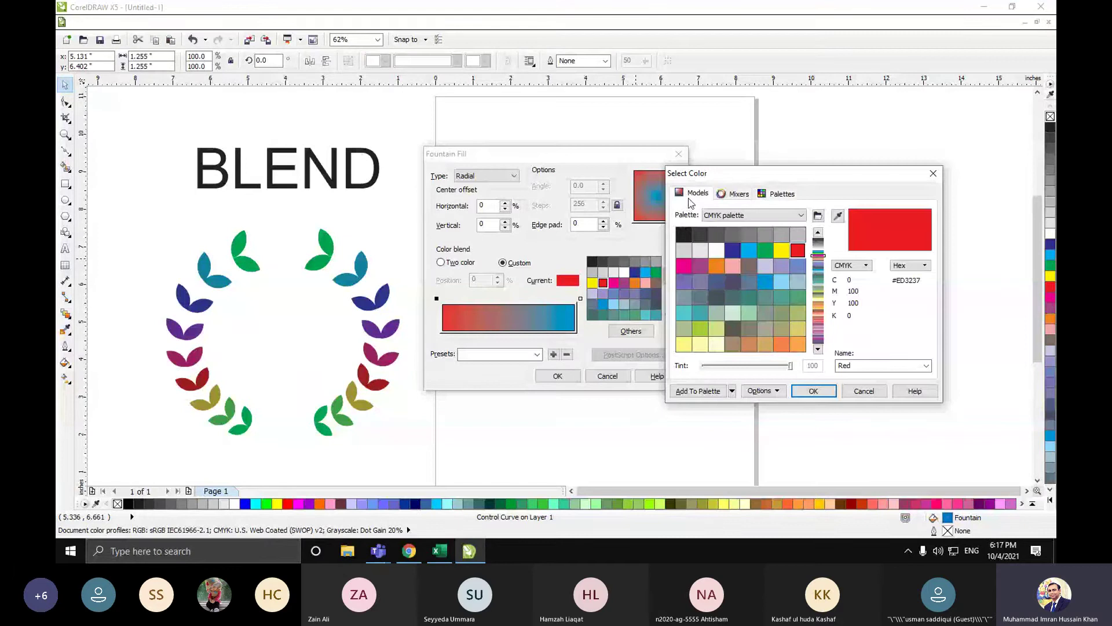
click(693, 193)
drag(771, 291, 808, 298)
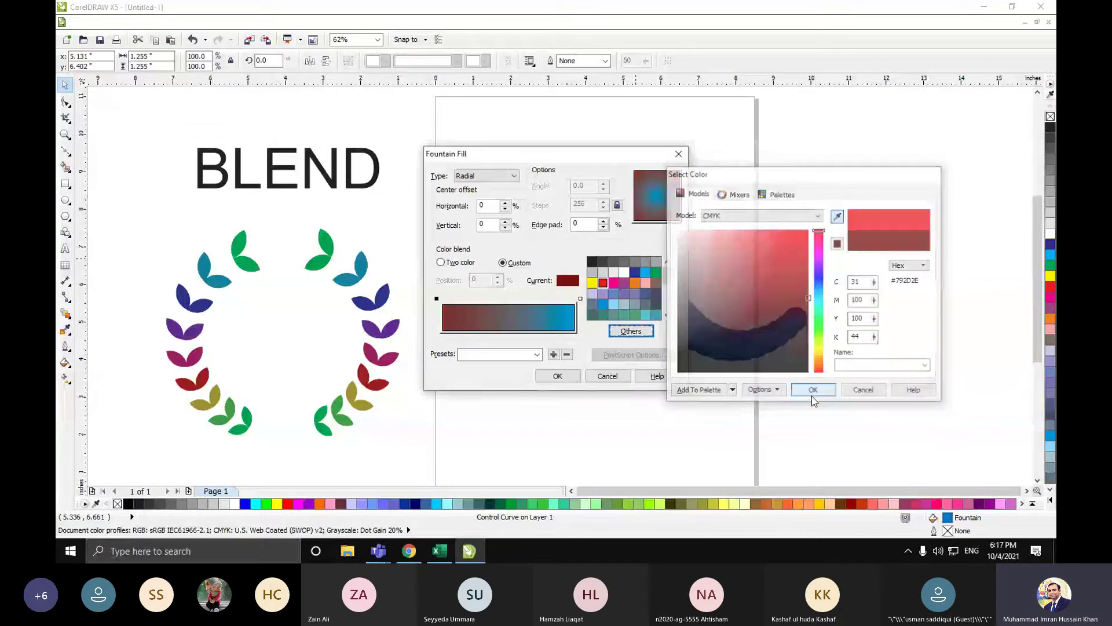
click(813, 391)
- Set the end colour of the middle circle's fountain fill to palette red and apply the fill
click(581, 298)
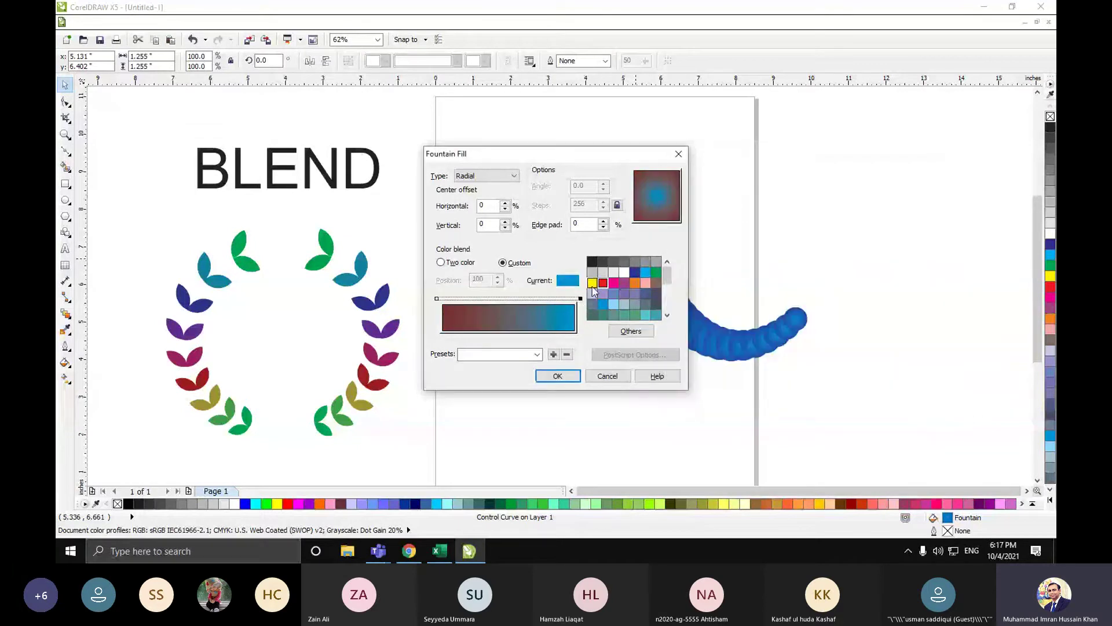
click(603, 283)
click(571, 376)
click(571, 377)
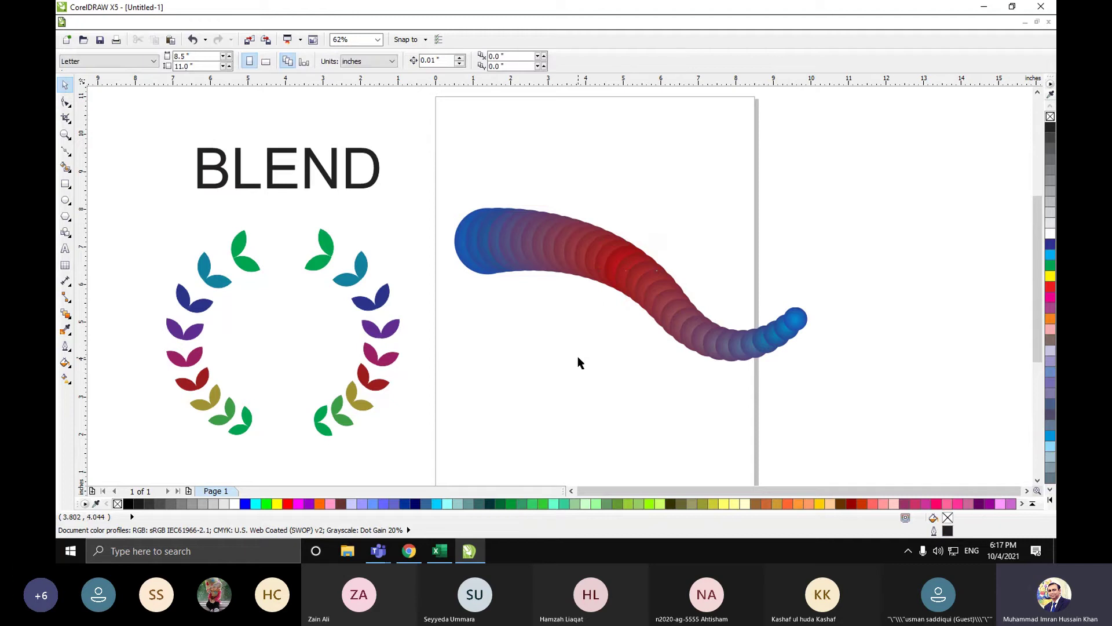
- Try moving the red middle circle slightly back along the blend path, then undo the move
scroll(852, 303, up, 1)
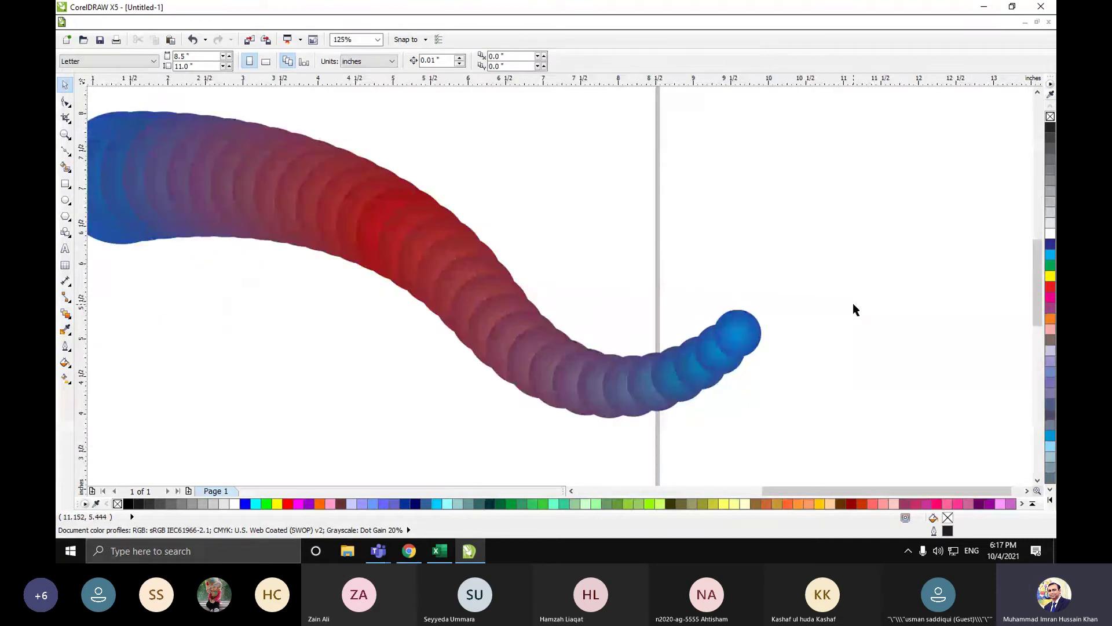
click(741, 329)
scroll(599, 323, down, 1)
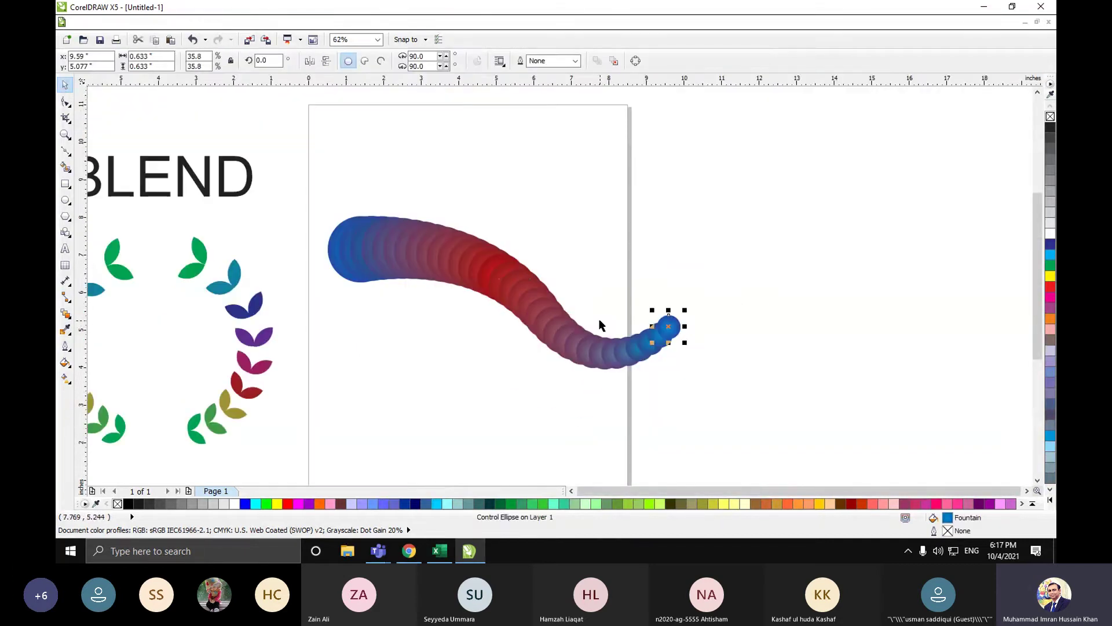
click(371, 255)
click(485, 268)
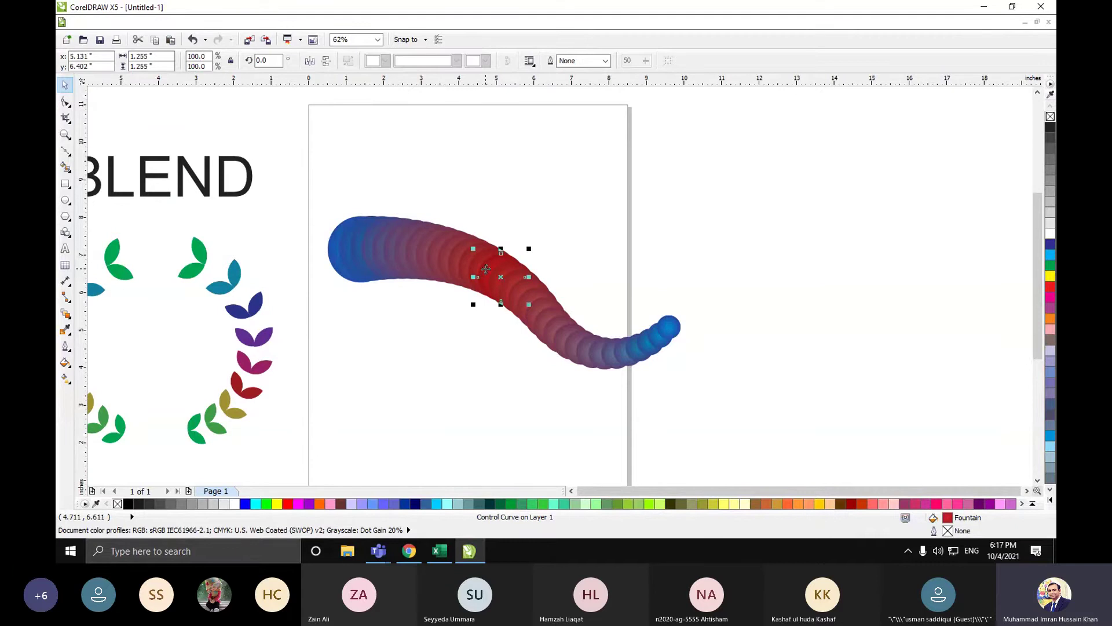
drag(485, 269, 474, 262)
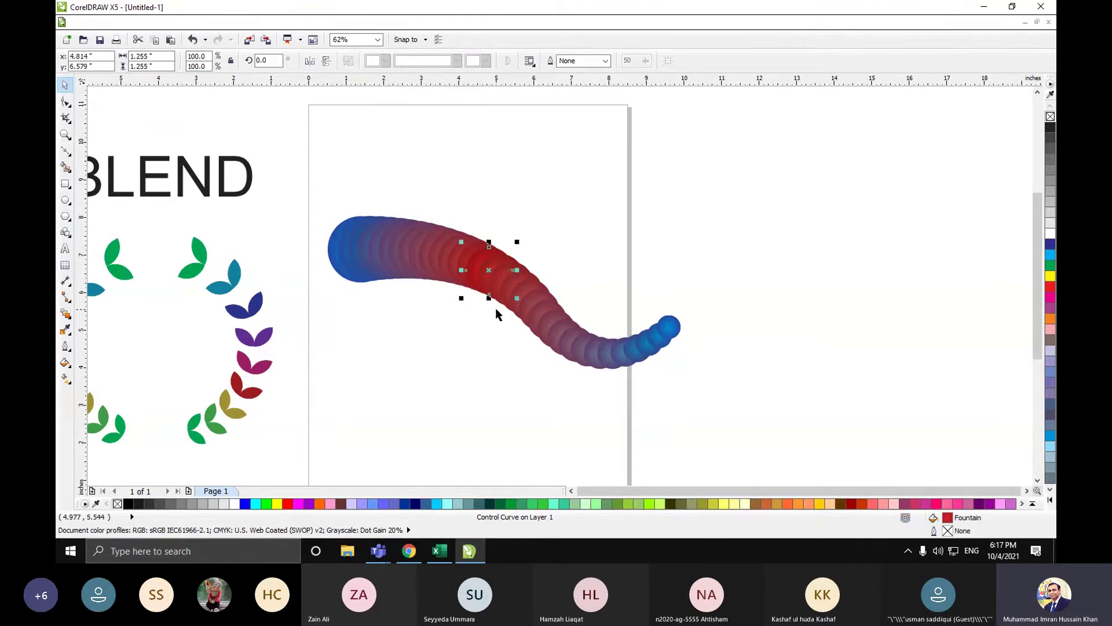
click(488, 343)
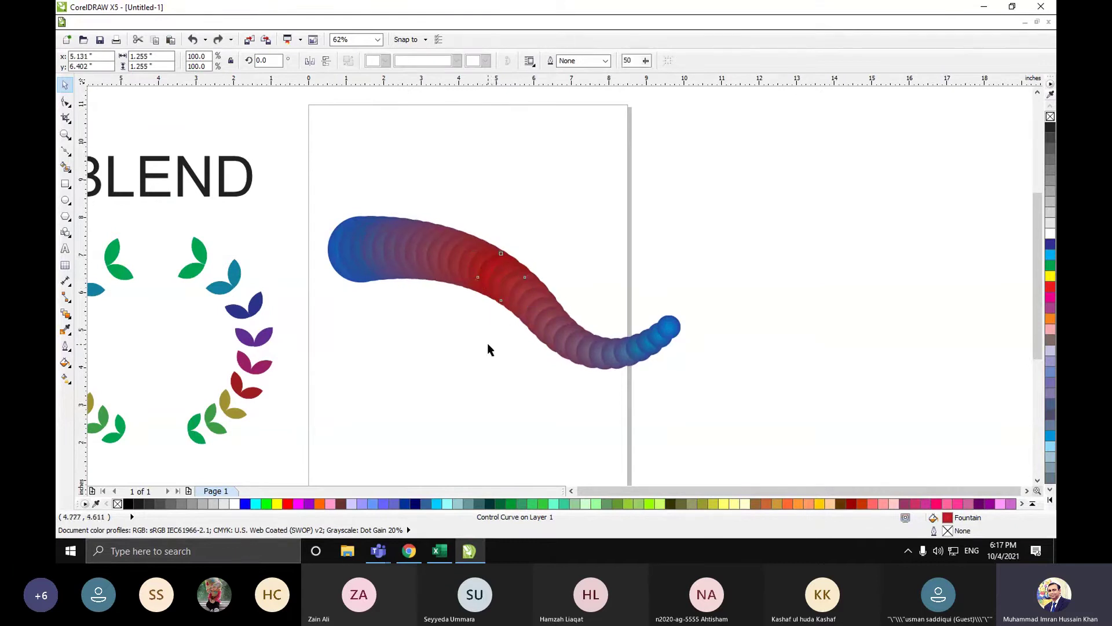
- Move the whole circle blend about 6.8 inches right and 1.6 inches up to clear the page, then deselect it
click(471, 285)
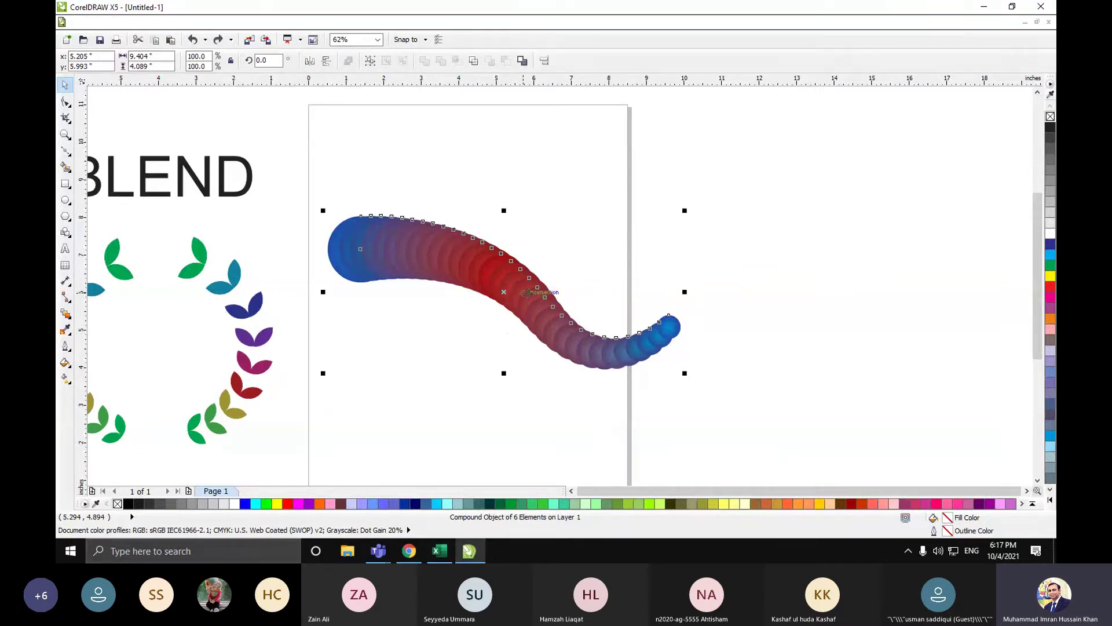
click(489, 296)
click(487, 302)
click(479, 277)
drag(478, 277, 733, 217)
click(694, 313)
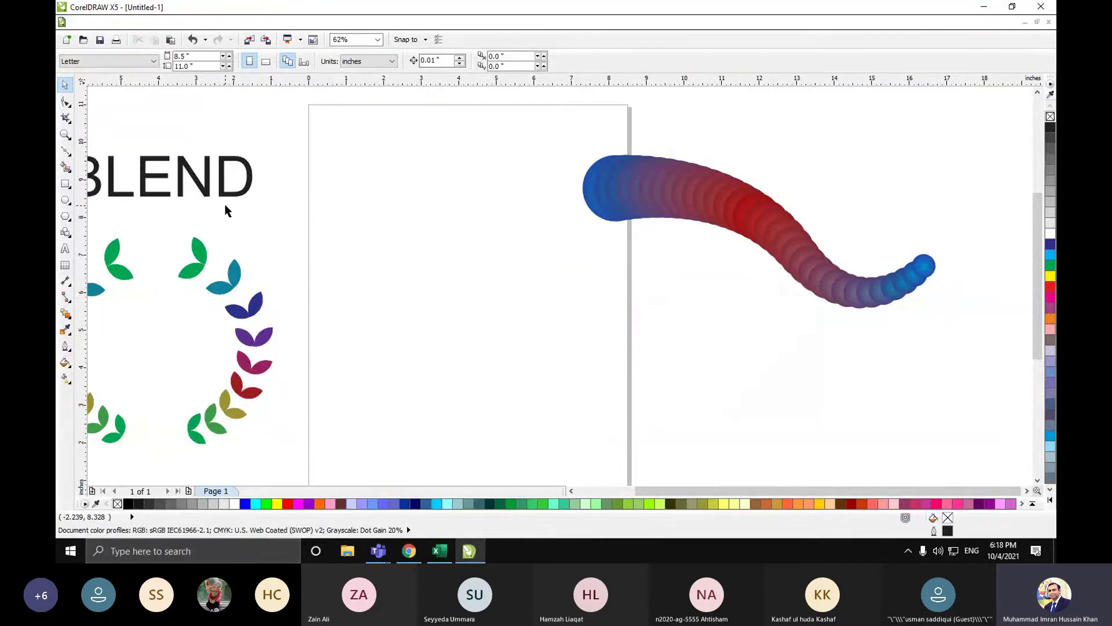
- Draw an arch about 2.2 inches tall with the Bézier tool for the letter A, undoing the stray segment after its last node
click(70, 158)
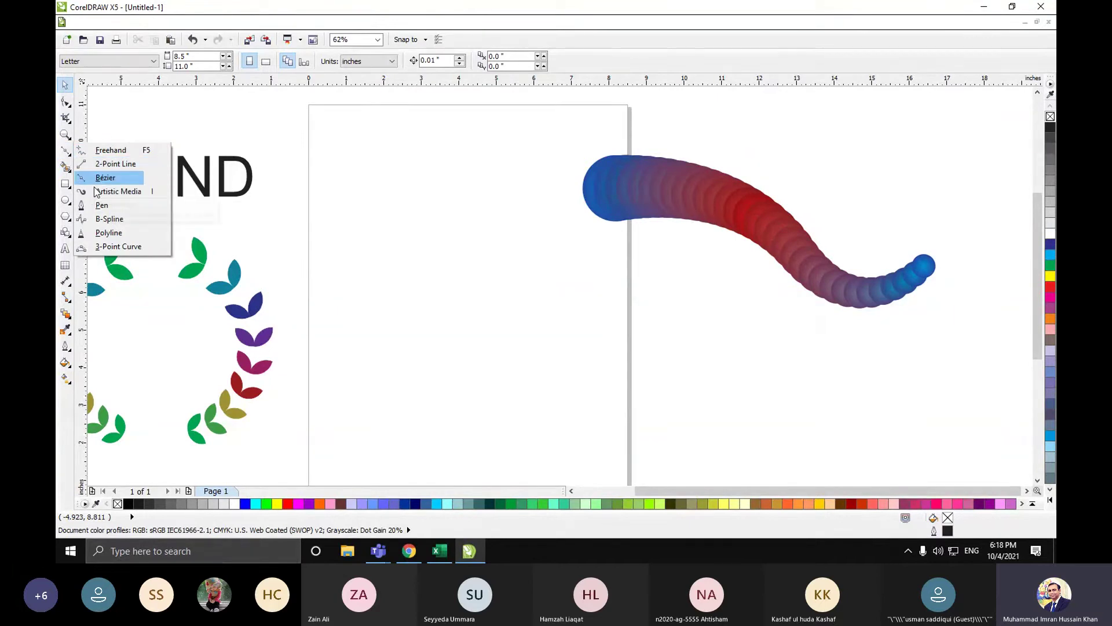
click(101, 210)
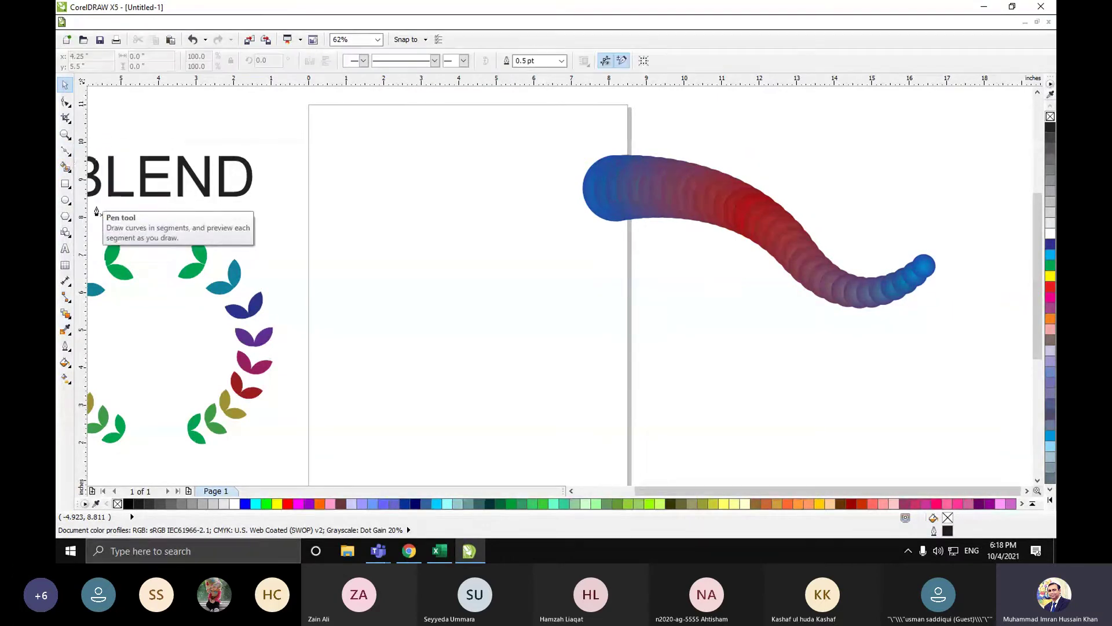
click(69, 154)
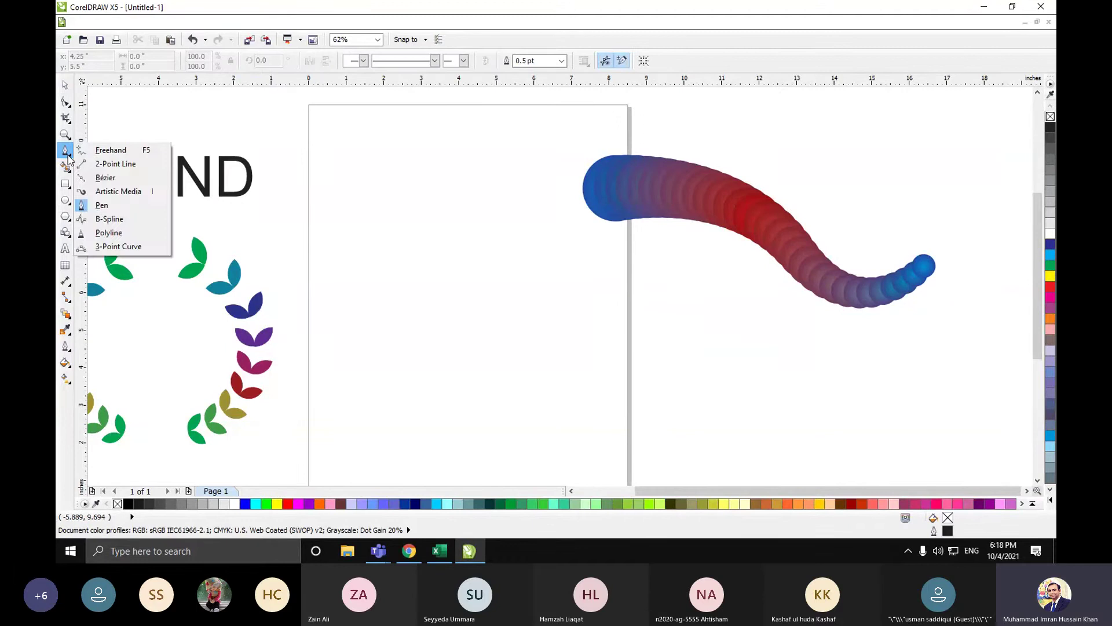
mouse_move(73, 169)
click(65, 151)
click(116, 163)
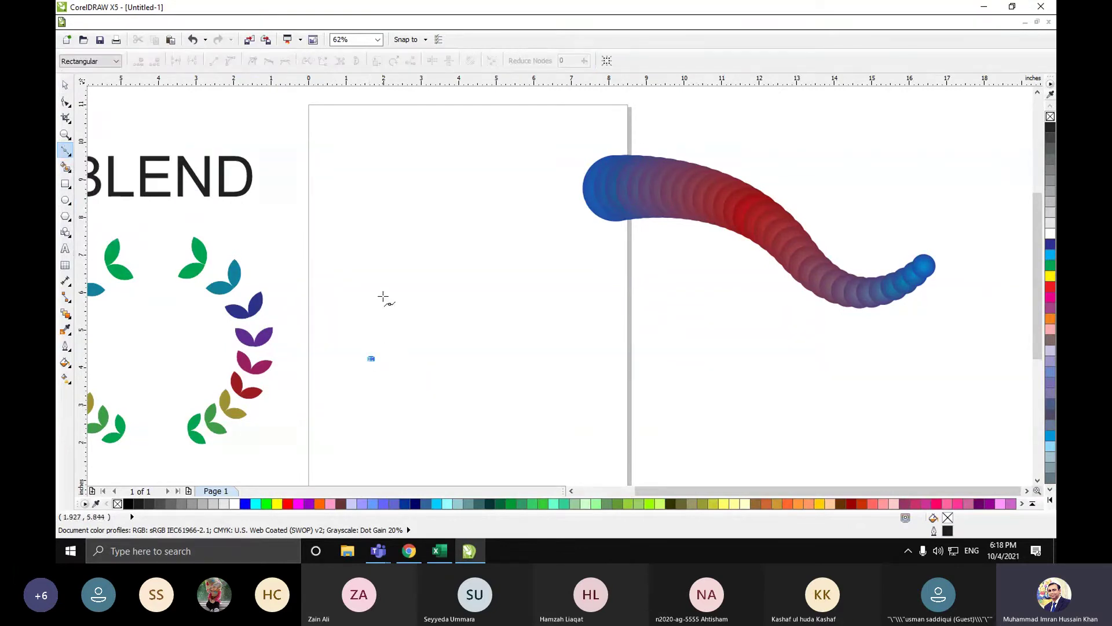
click(400, 276)
drag(401, 276, 414, 269)
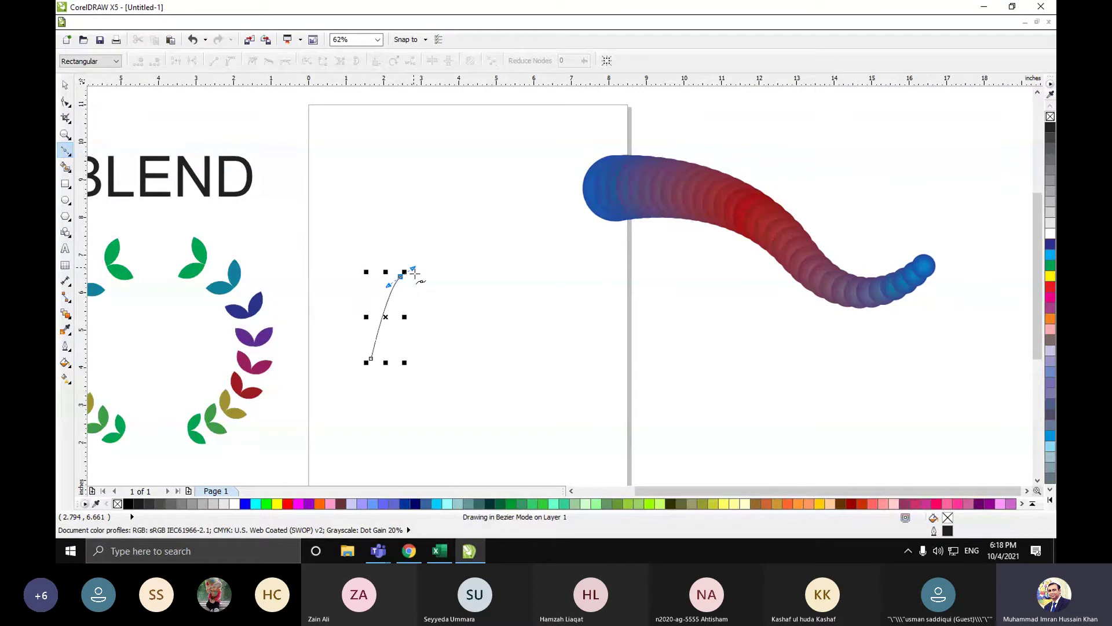
drag(427, 354, 430, 364)
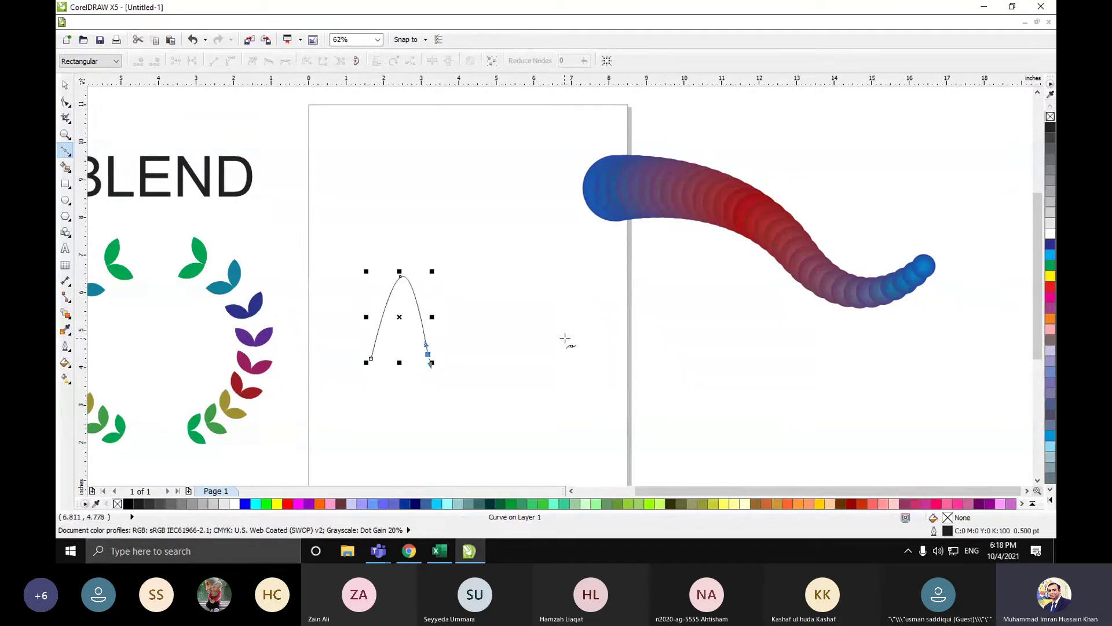
click(369, 335)
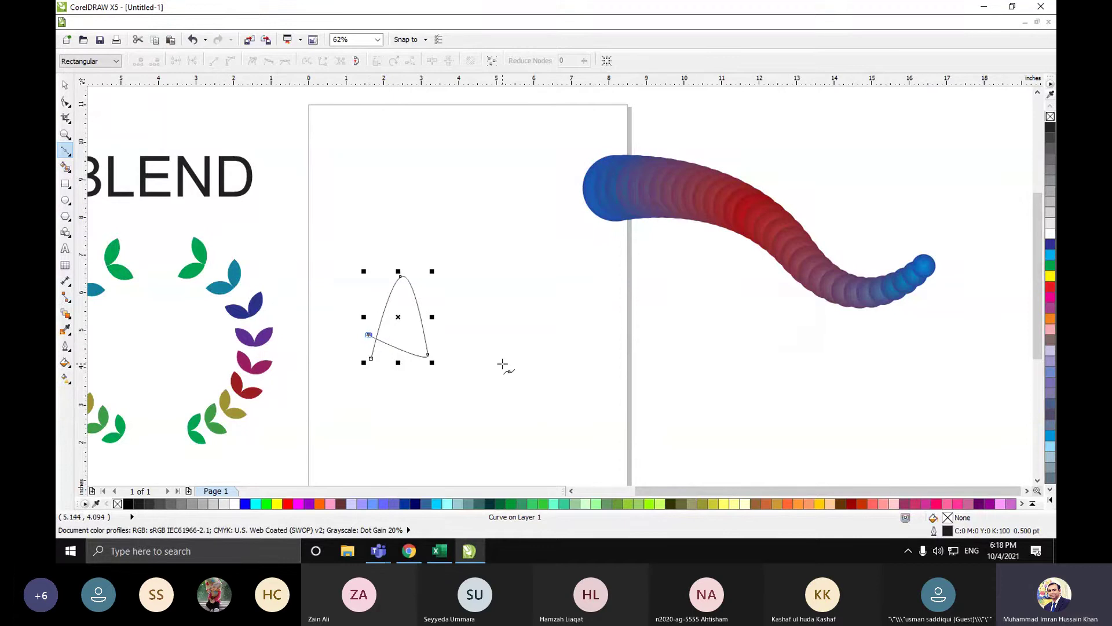
key(ctrl+z)
- Draw a nearly horizontal crossbar through the arch and pull both of its end nodes inward with the Shape tool
drag(436, 326, 363, 333)
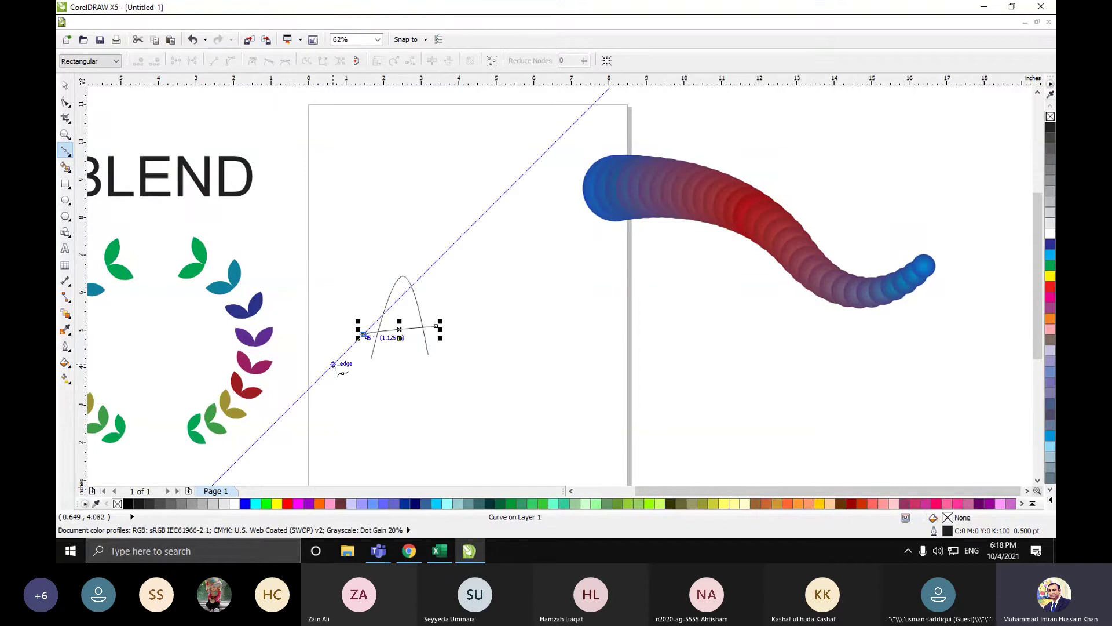
key(F10)
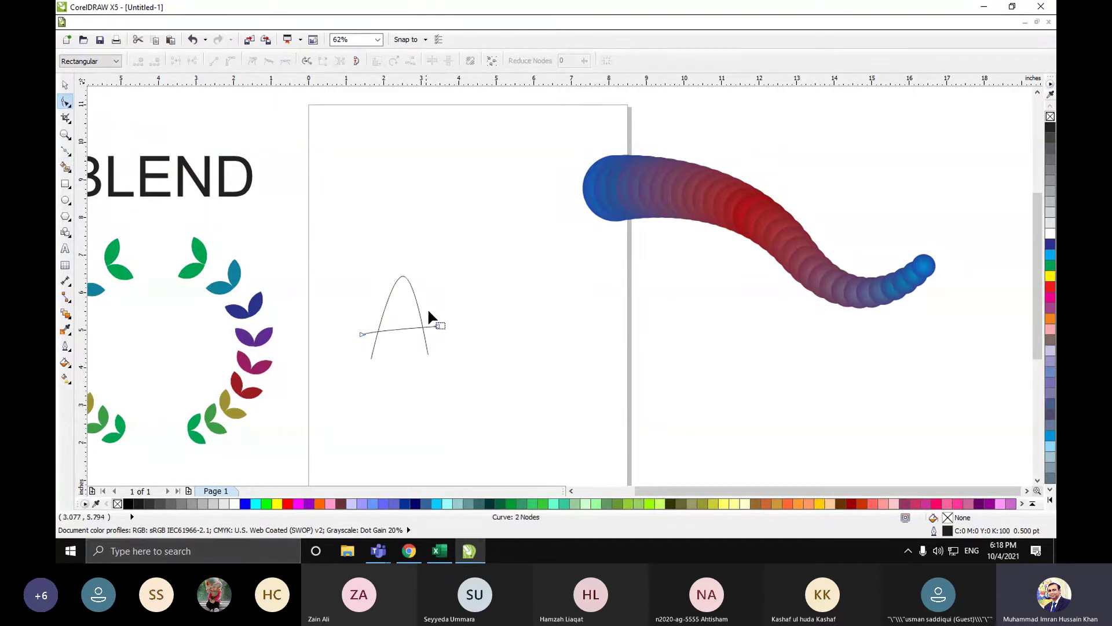
click(437, 326)
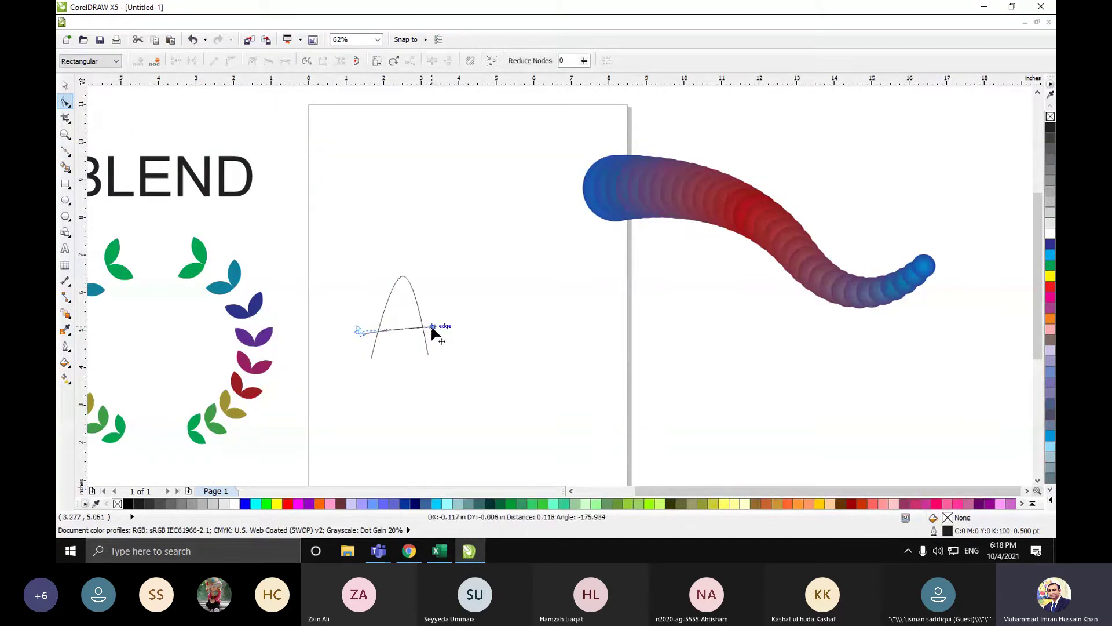
drag(335, 319, 370, 337)
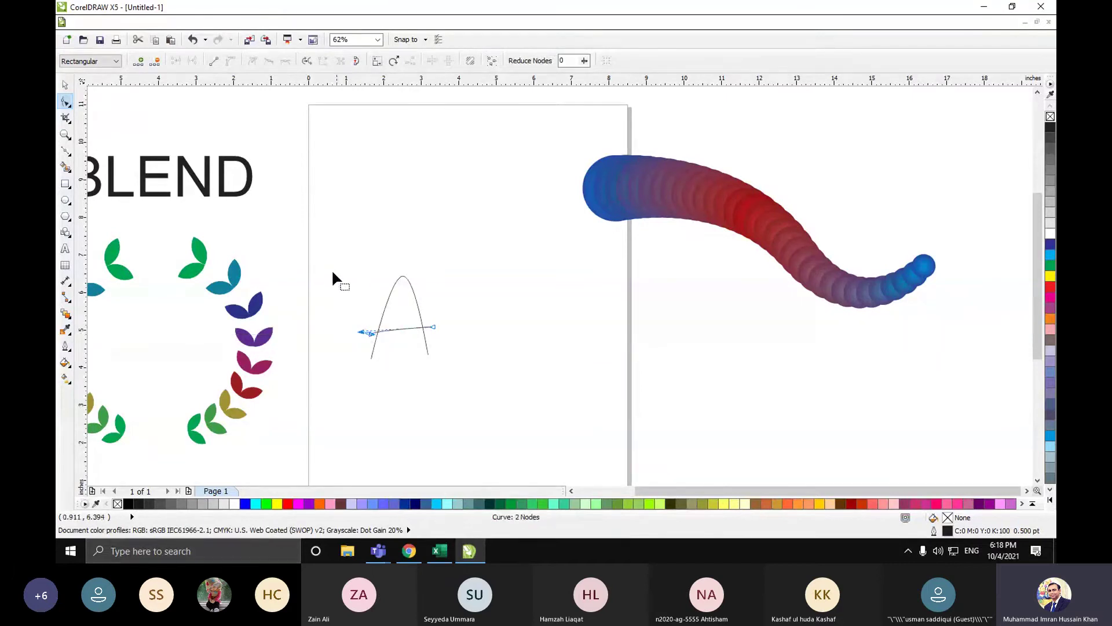
click(66, 85)
click(380, 219)
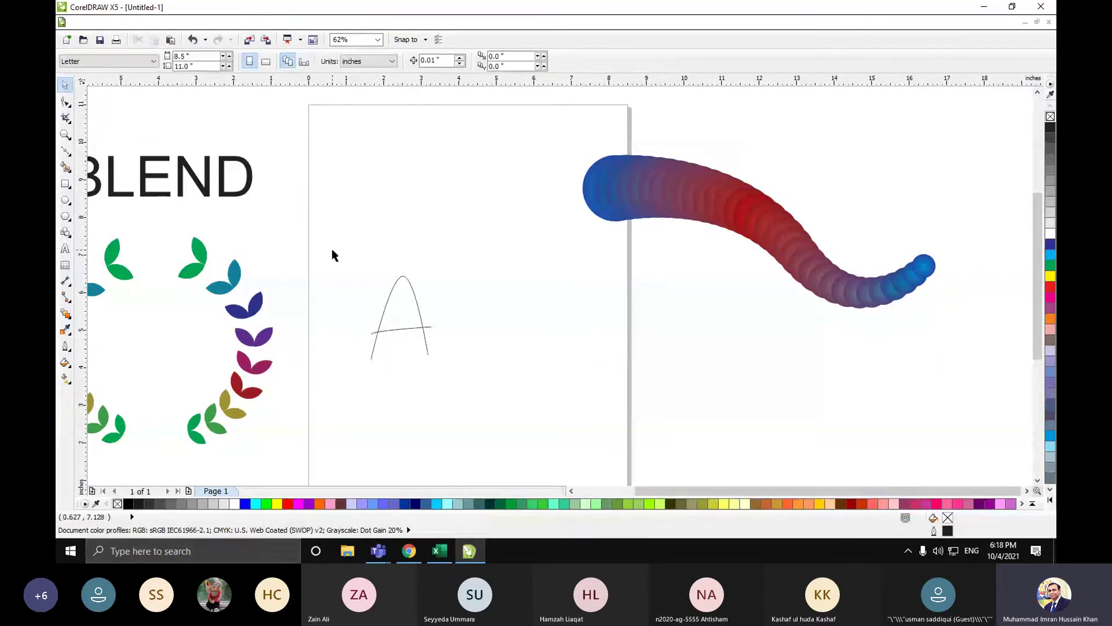
- Select both the arch and the crossbar of the letter A and enlarge them together proportionally from their centre
drag(334, 255, 456, 388)
click(488, 386)
drag(300, 220, 474, 394)
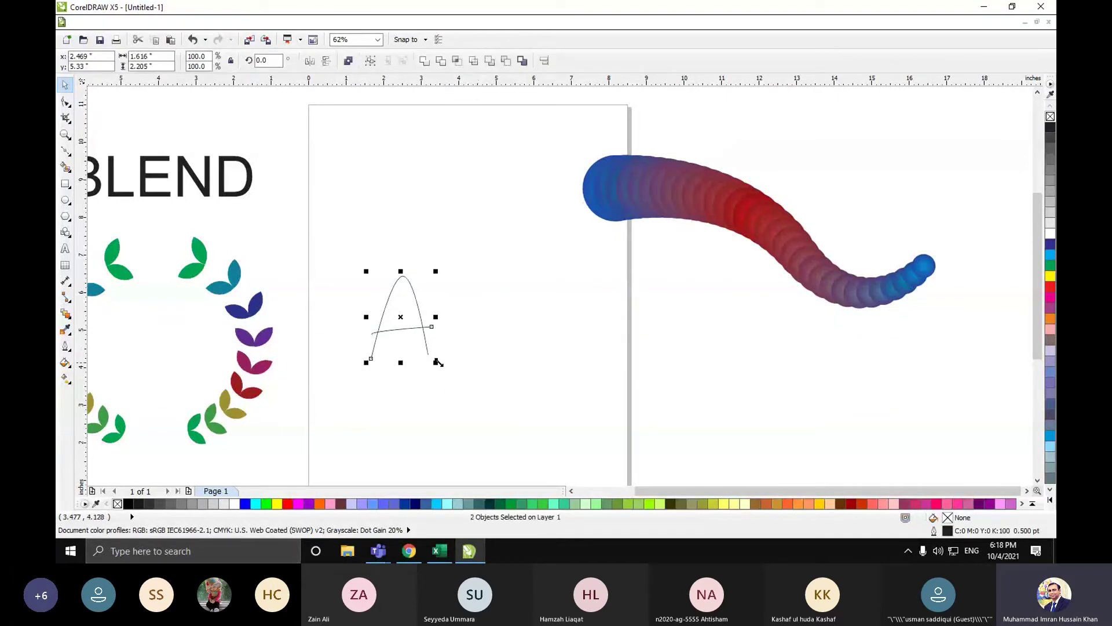
mouse_move(437, 362)
mouse_down()
mouse_move(459, 390)
mouse_move(477, 387)
mouse_move(462, 395)
mouse_up()
click(477, 344)
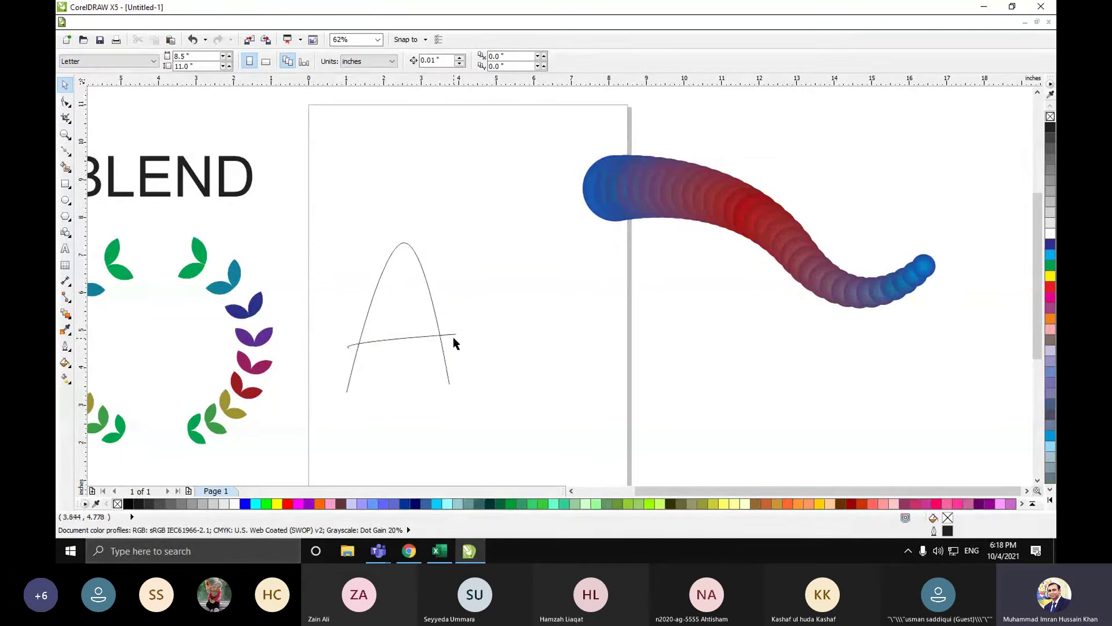
- Shorten the crossbar of the letter A slightly at both ends
click(453, 336)
drag(462, 339, 454, 340)
click(472, 343)
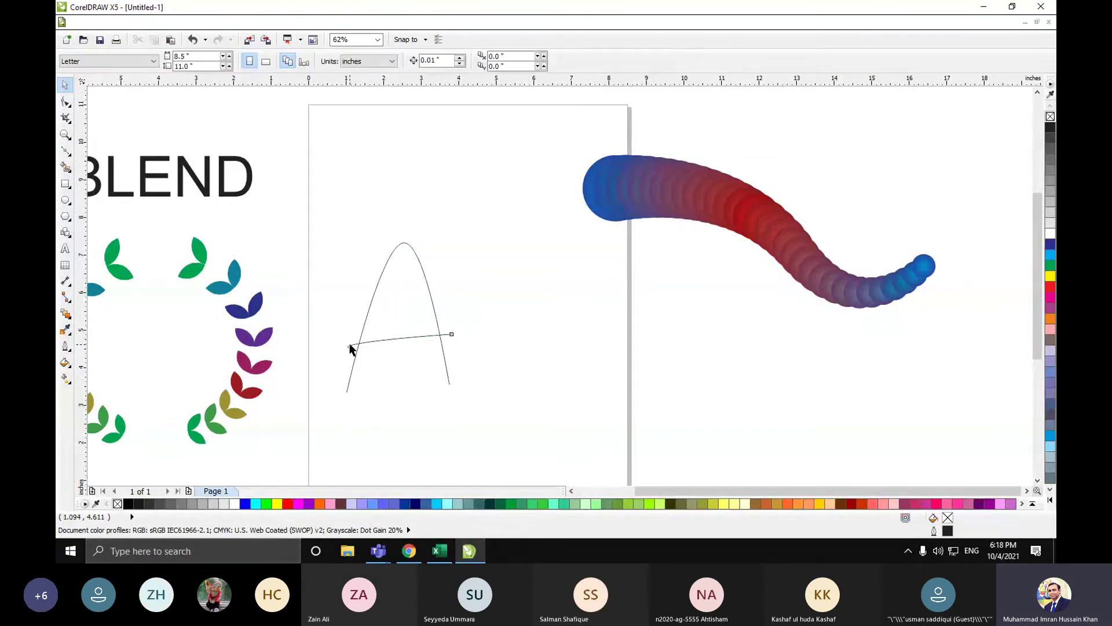
click(350, 345)
drag(342, 342, 345, 341)
click(336, 335)
- Place a duplicate of the circle blend below the original, centred at X 11.974 and Y 4.375 inches
click(682, 201)
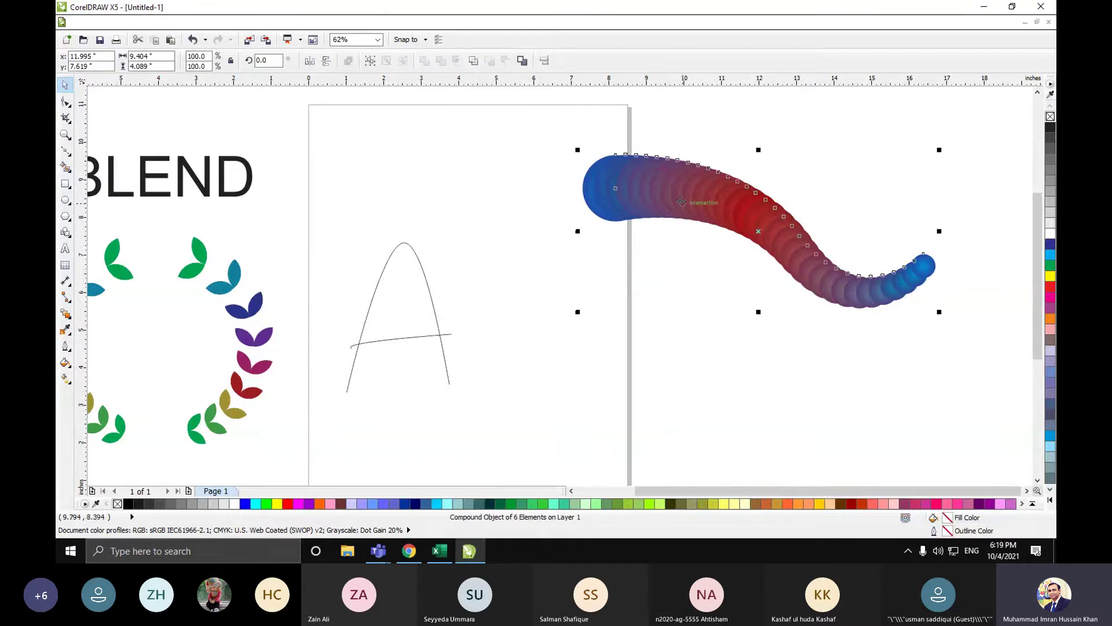
drag(681, 201, 737, 325)
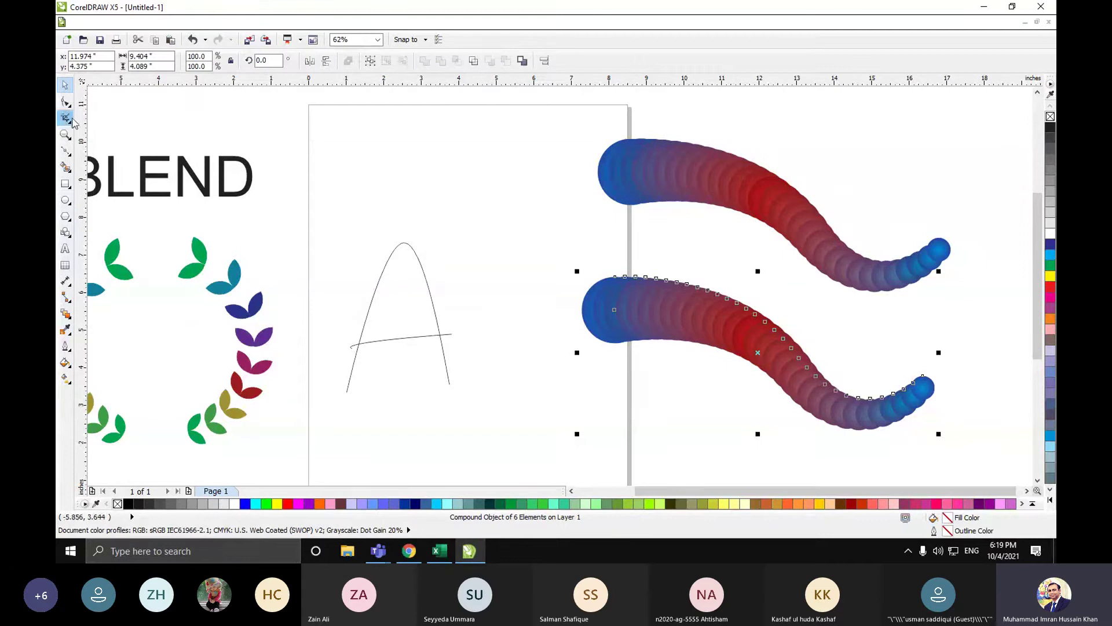
- Clear the blend from the lower duplicate so its three circles and path curve become separate objects
click(723, 366)
click(746, 346)
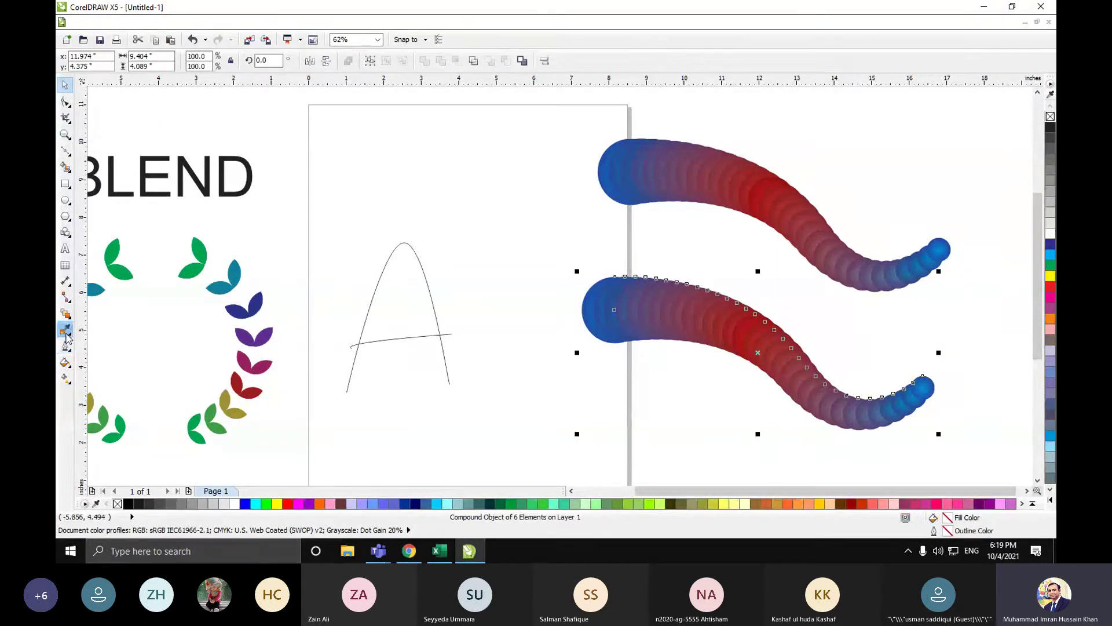
click(66, 315)
click(92, 316)
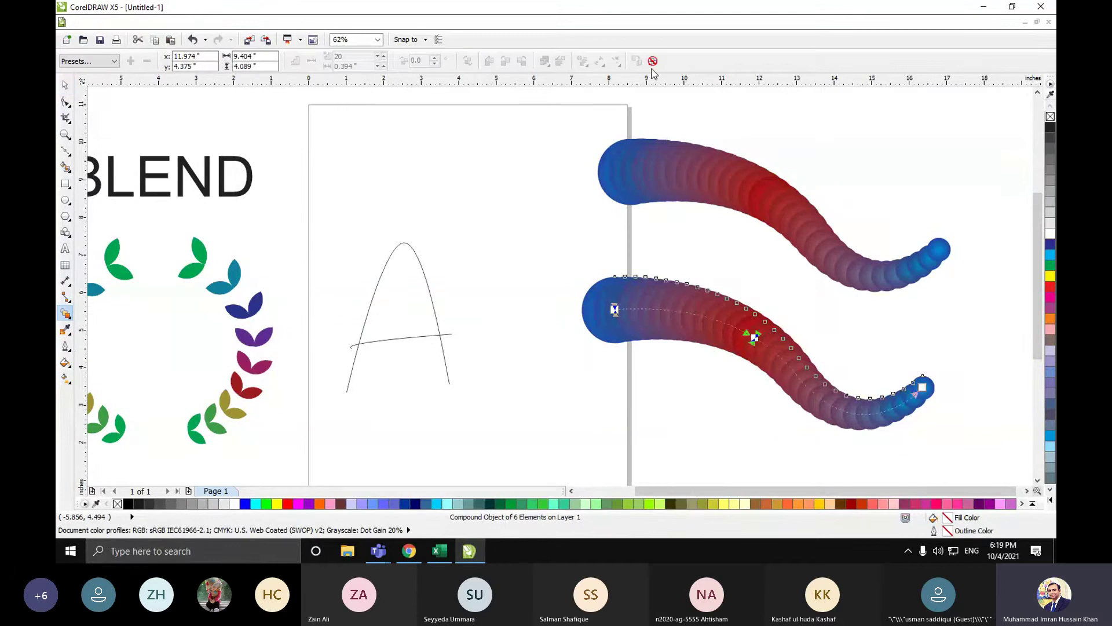
click(653, 63)
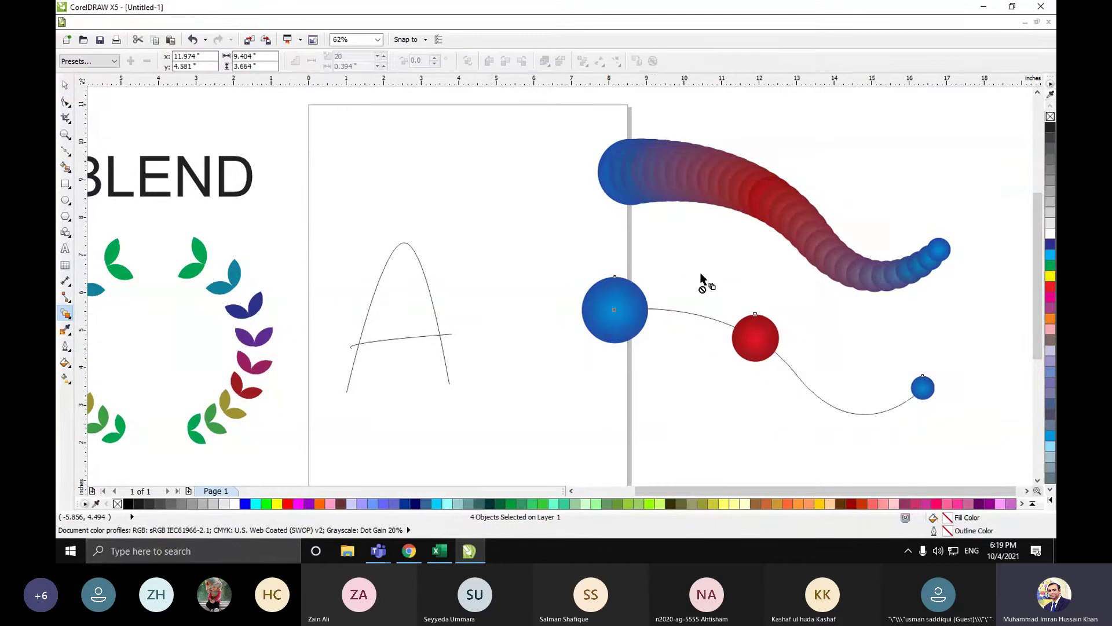
- Move the large blue circle off the freed path curve, down and to the left onto the page
click(65, 86)
click(468, 260)
click(731, 328)
click(747, 336)
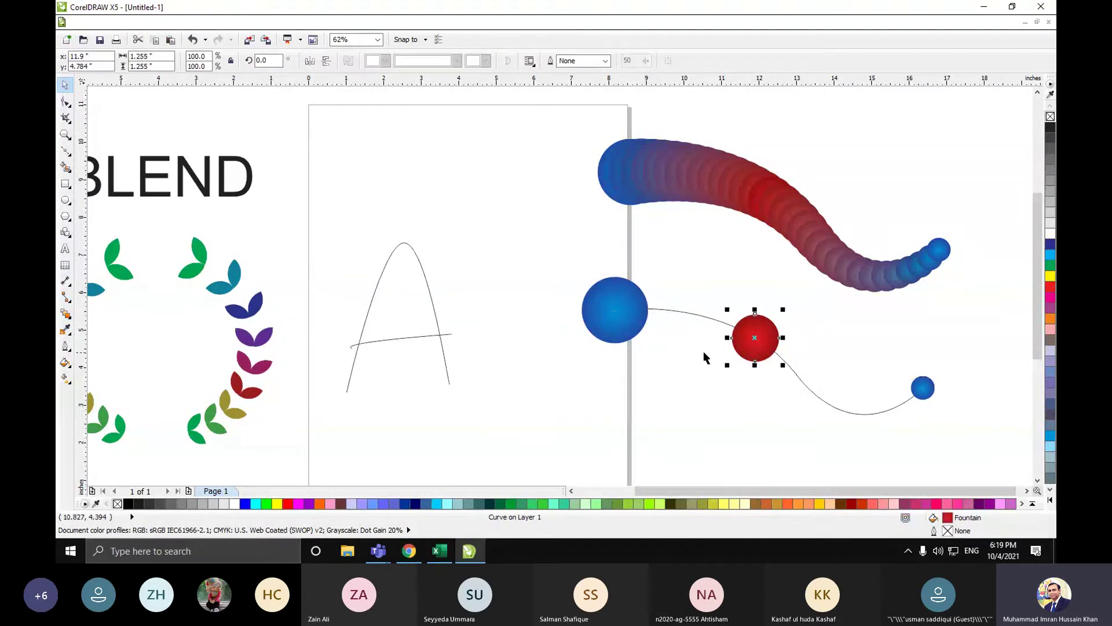
click(705, 354)
drag(637, 325, 591, 398)
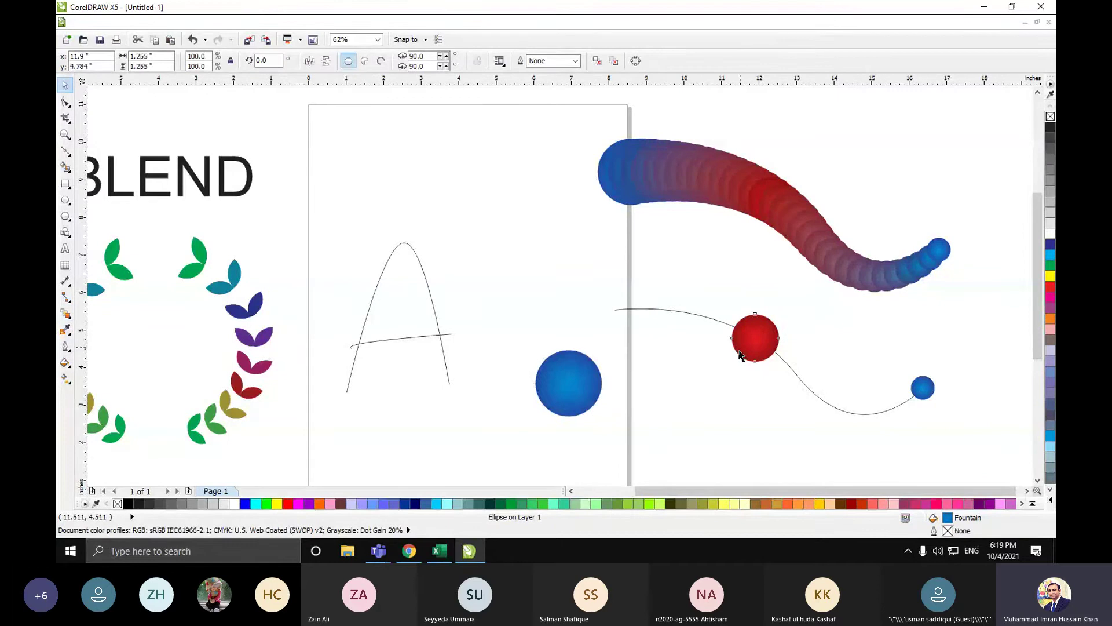
- Delete the freed path curve and spread the red and small blue circles out in a row beside the large blue circle
drag(737, 356, 654, 420)
drag(921, 386, 832, 375)
click(795, 372)
key(Delete)
drag(692, 403, 746, 399)
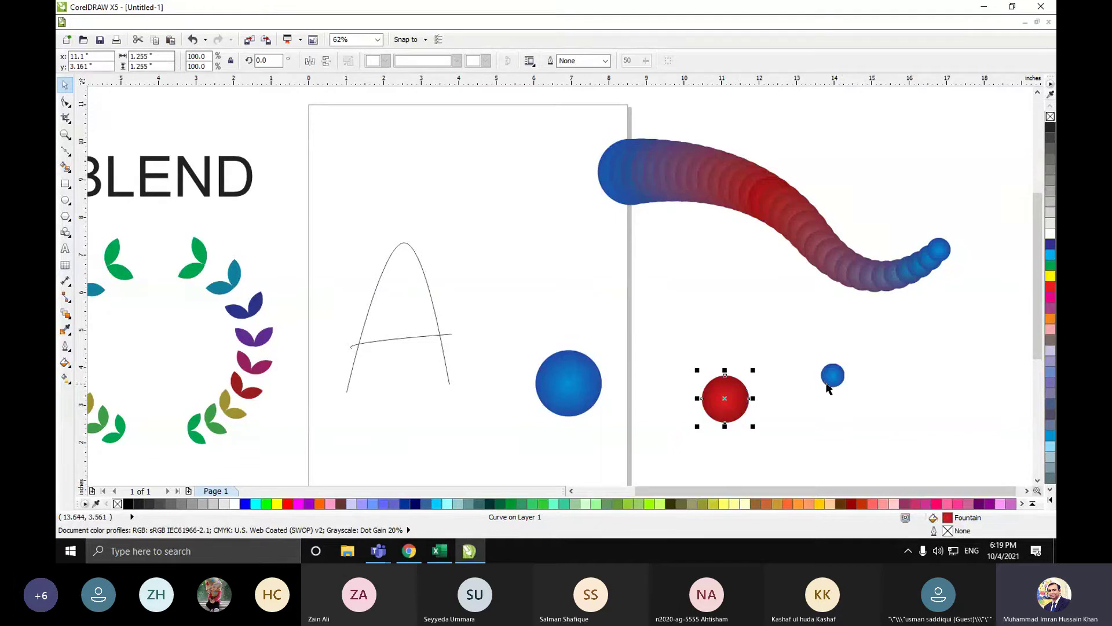
drag(833, 377, 891, 408)
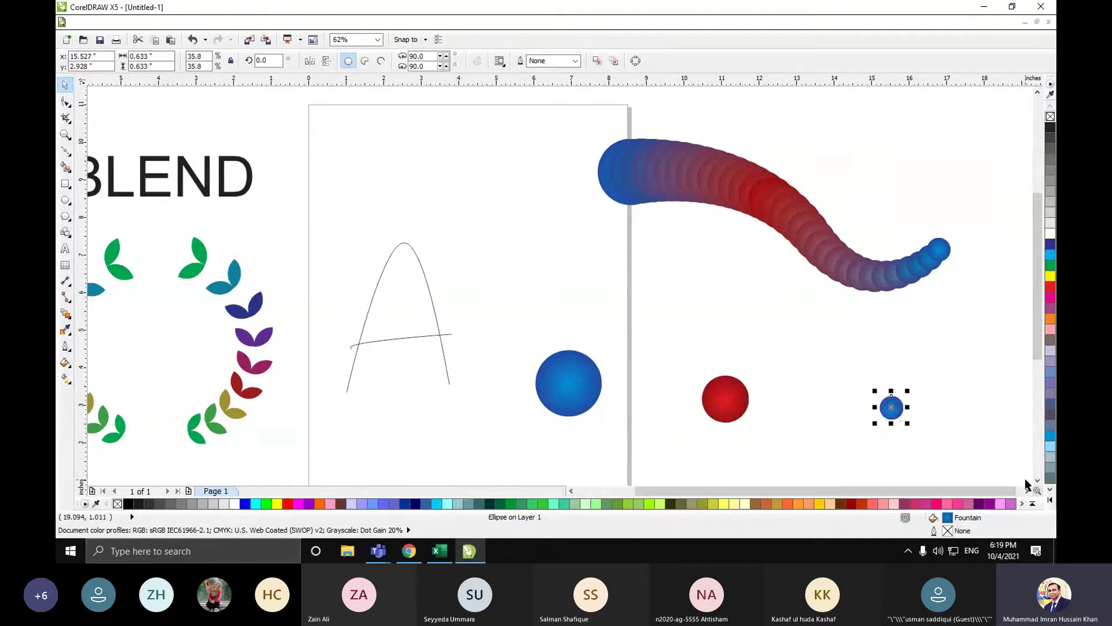
- Duplicate the row of three circles and place the copies below the originals, shifted slightly to the left
scroll(1027, 483, down, 2)
drag(494, 238, 948, 387)
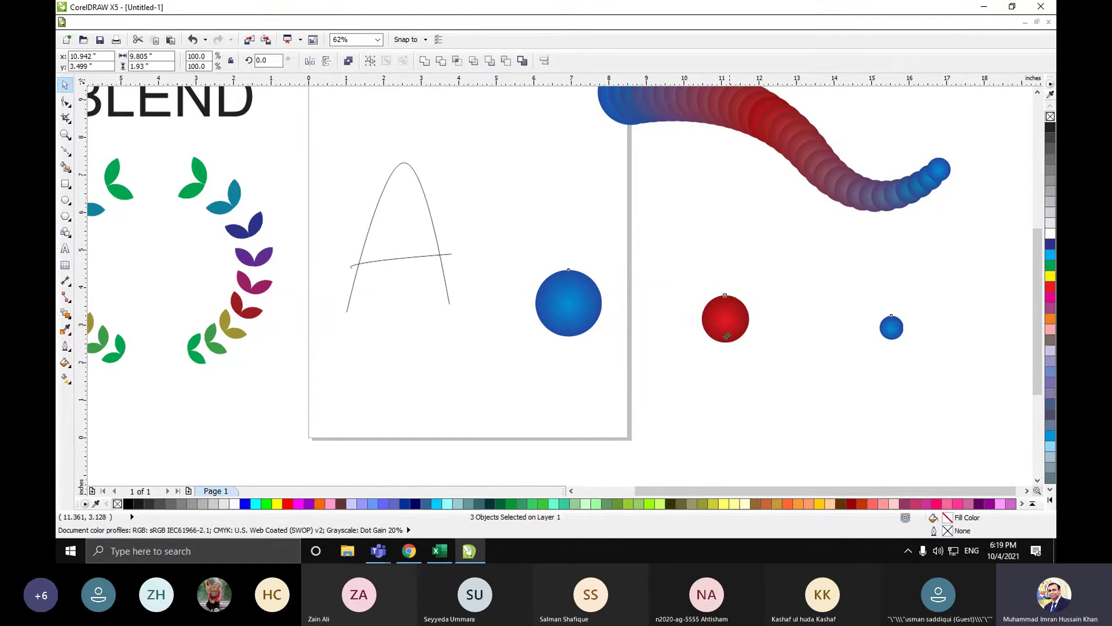
drag(727, 336, 705, 400)
right_click(705, 400)
- Move the upper small blue circle to X 15.011, Y 2.661 inches and the upper large blue circle to X 7.006, Y 3.88 inches
click(731, 332)
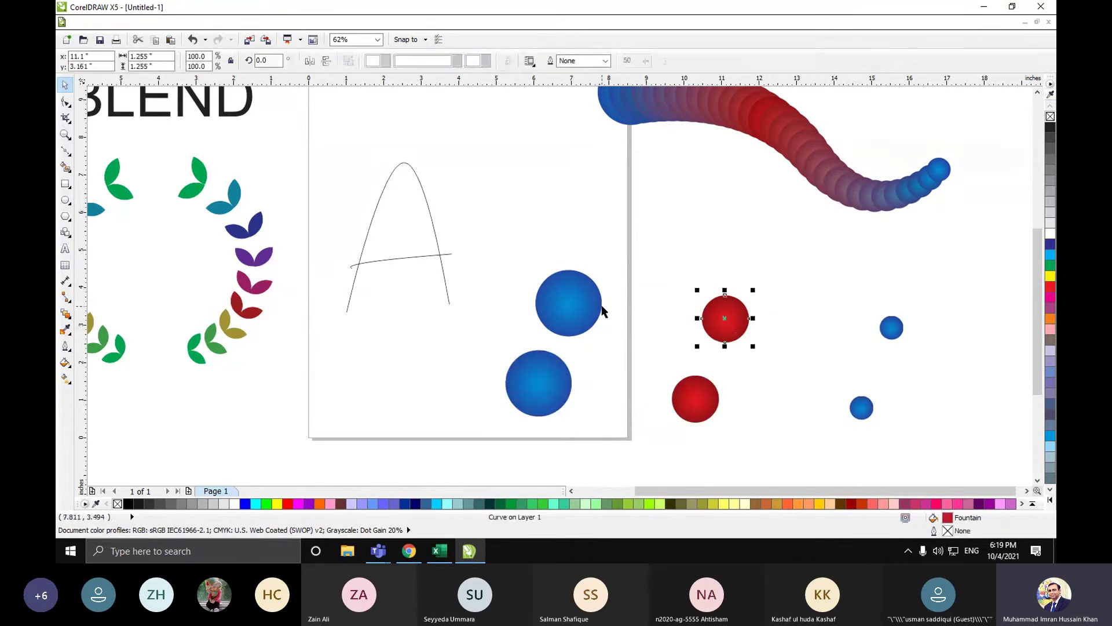
click(601, 305)
click(702, 318)
click(882, 334)
drag(872, 338, 872, 338)
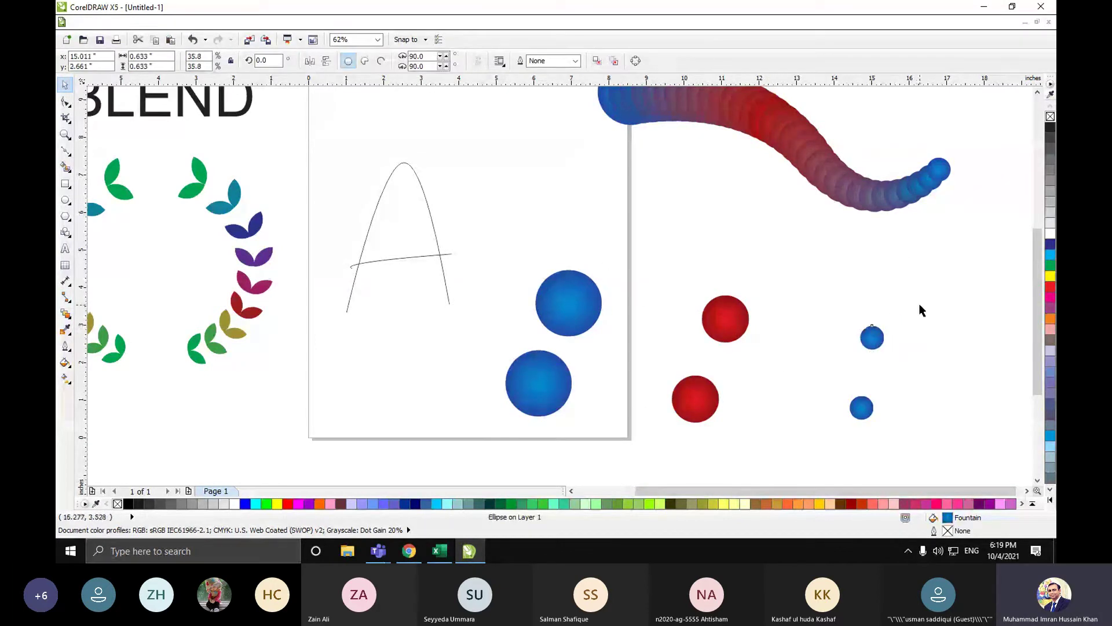
click(921, 309)
drag(557, 303, 561, 291)
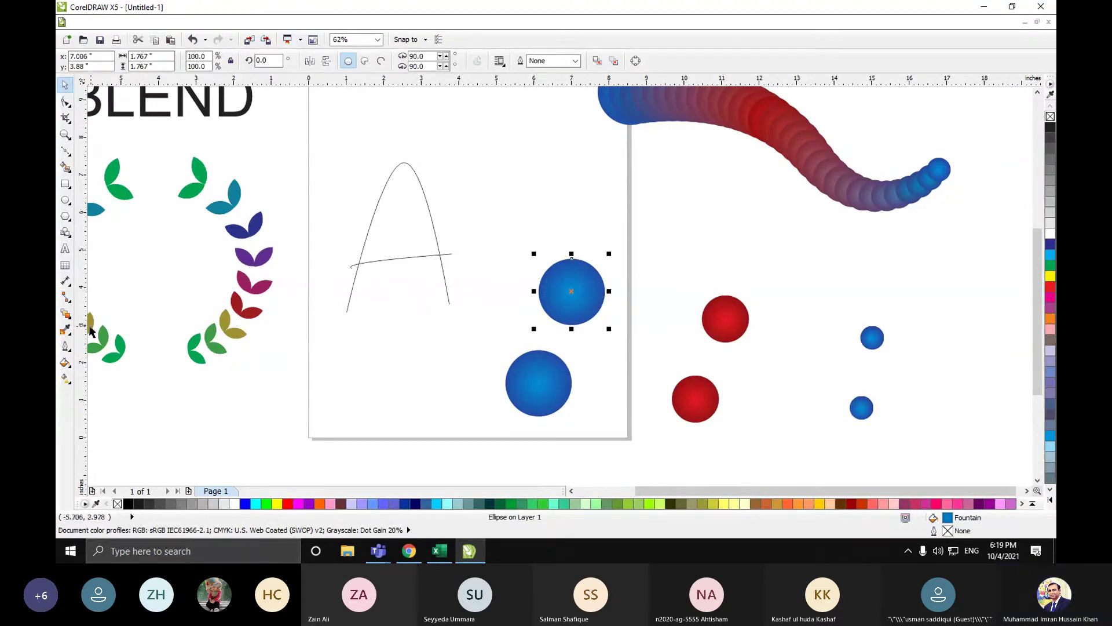
- Blend the upper large blue circle into the red circle and the red circle into the small blue one, using 20 steps
click(66, 314)
drag(572, 291, 724, 318)
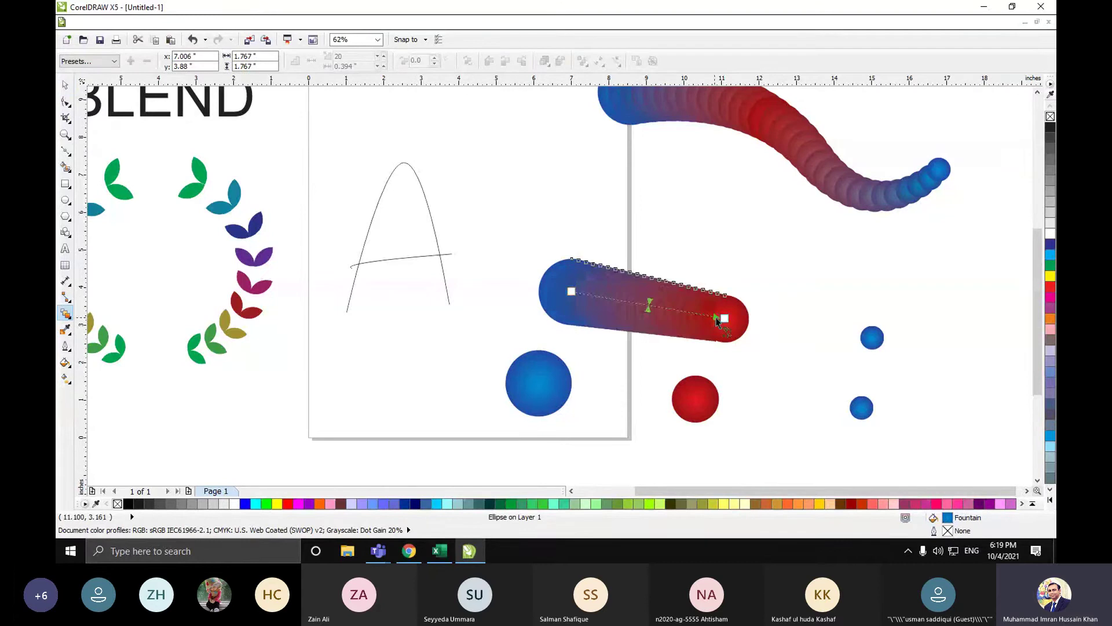
drag(831, 331, 872, 337)
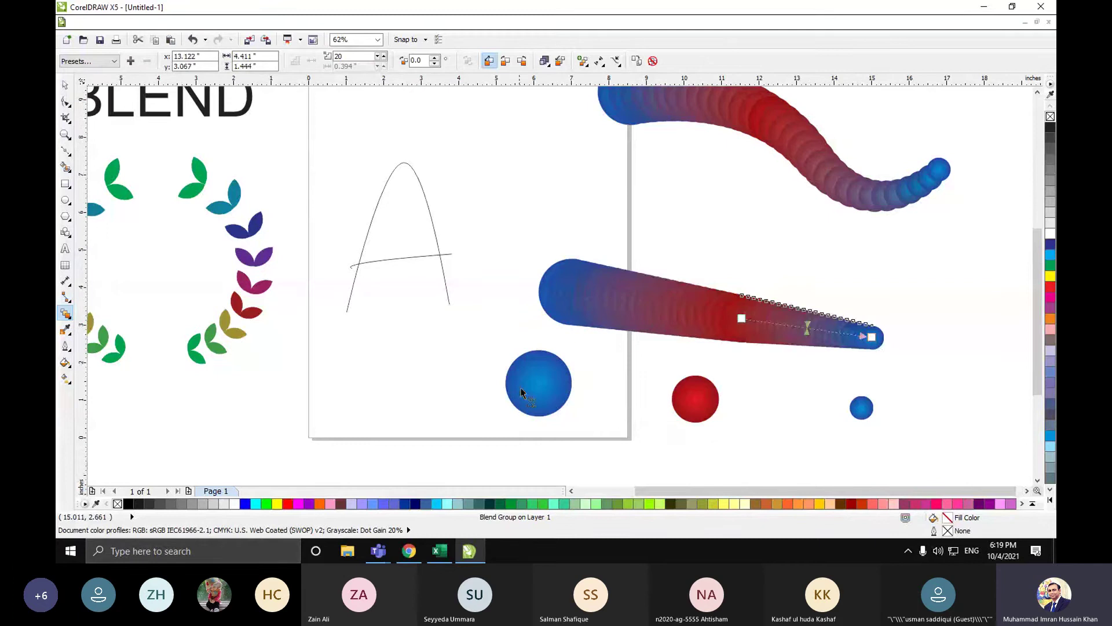
- Blend the lower small blue, red and large blue circles into one chain with 20 steps per section, and select the whole blend
drag(862, 407, 710, 398)
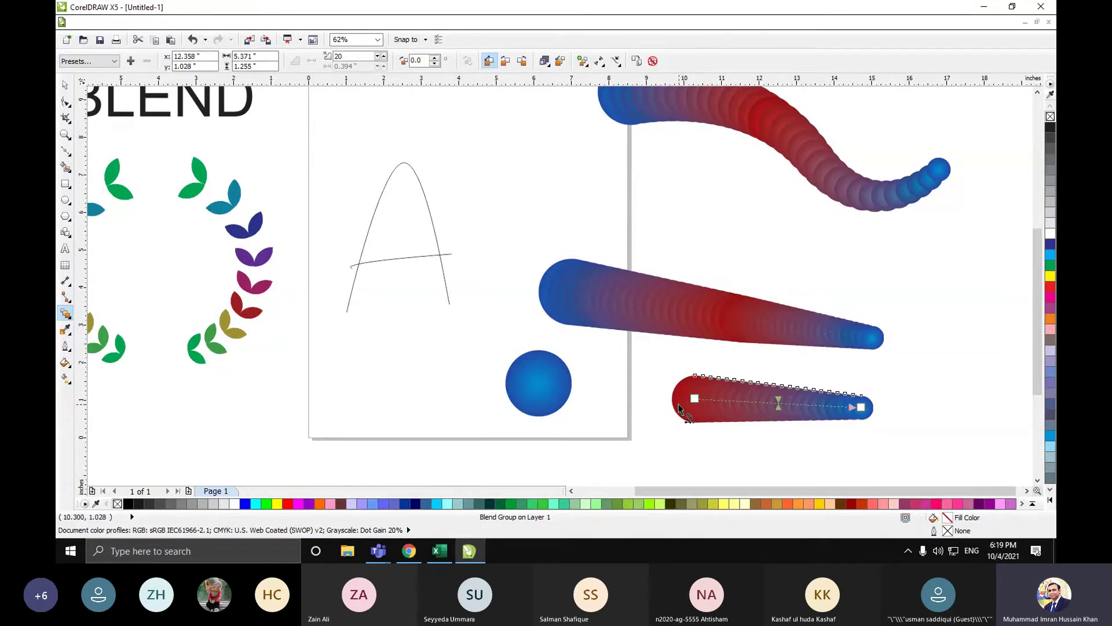
drag(674, 408, 538, 395)
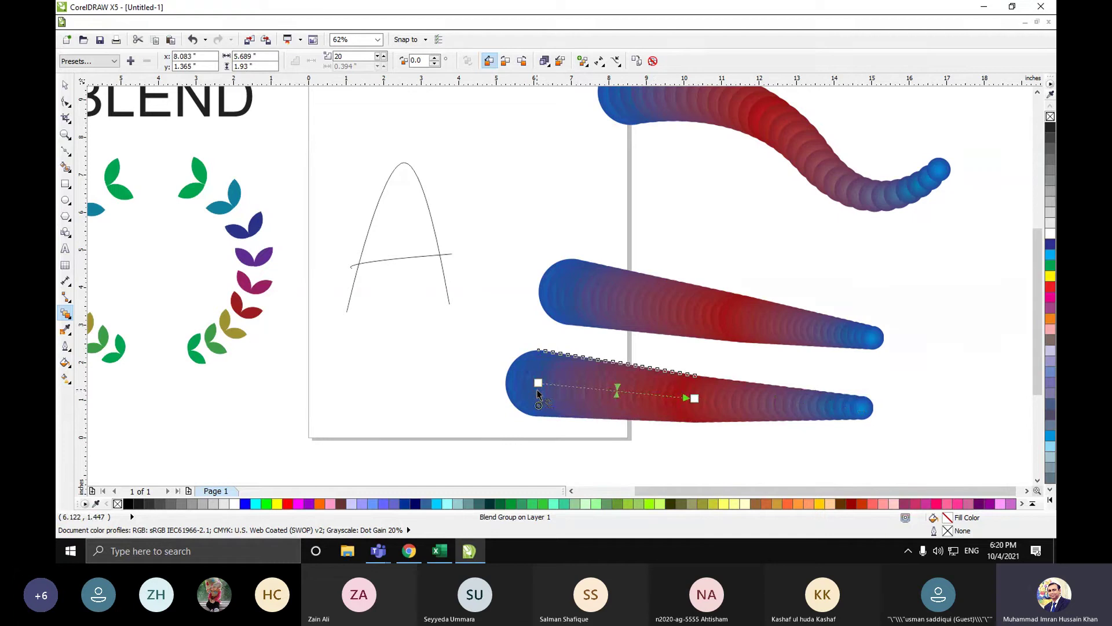
click(65, 86)
click(734, 248)
click(698, 391)
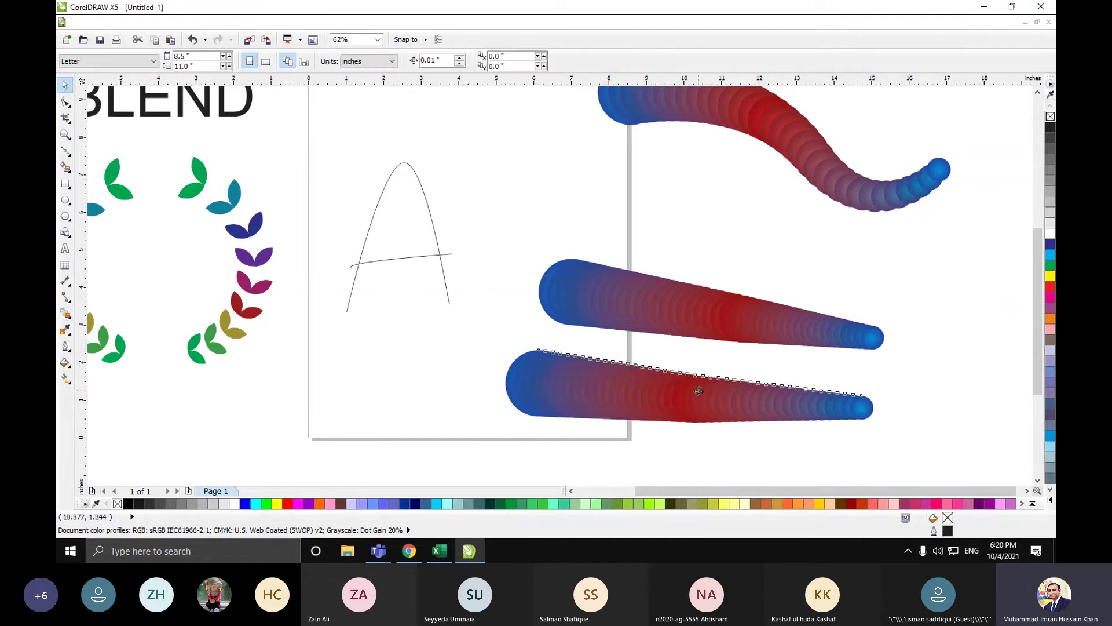
click(699, 391)
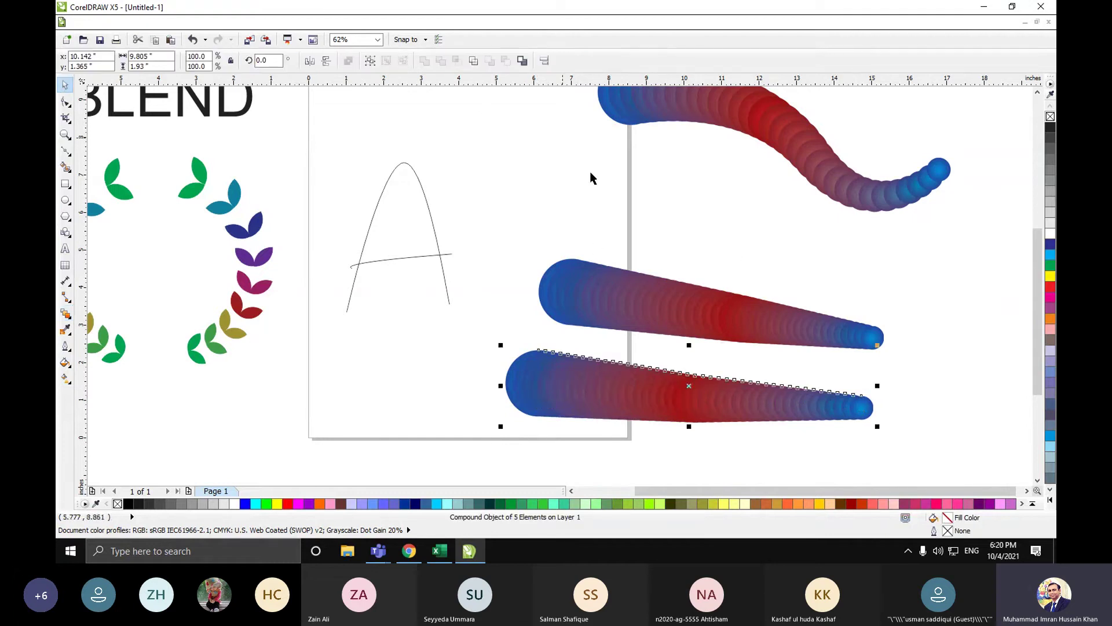
- Undo the last blending in the lower row and redo it
click(650, 416)
key(ctrl+z)
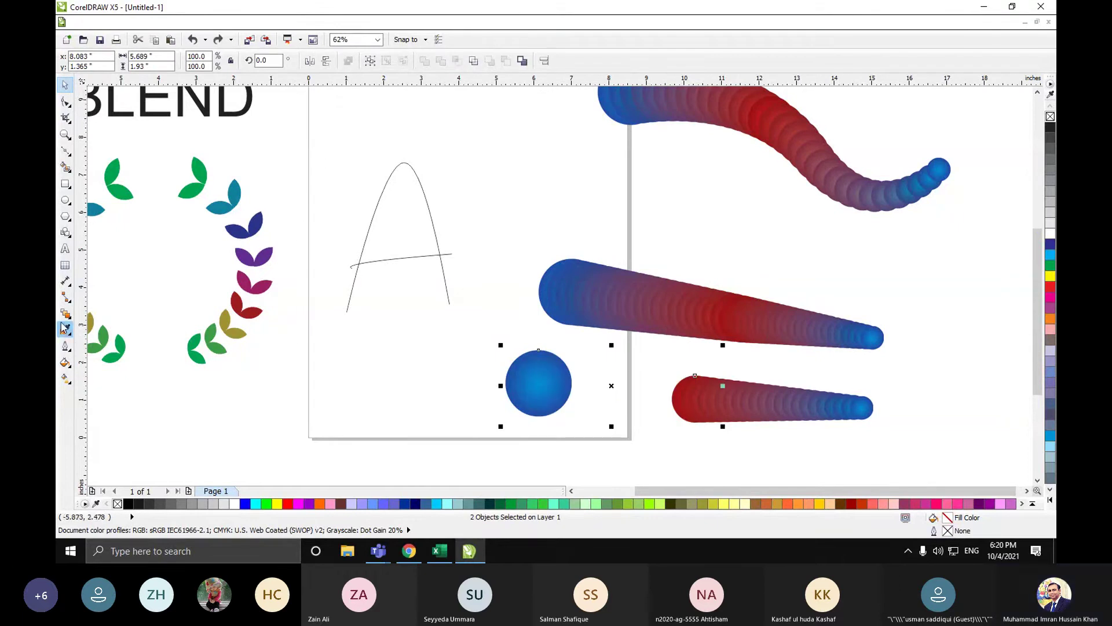
key(ctrl+z)
key(ctrl+shift+z)
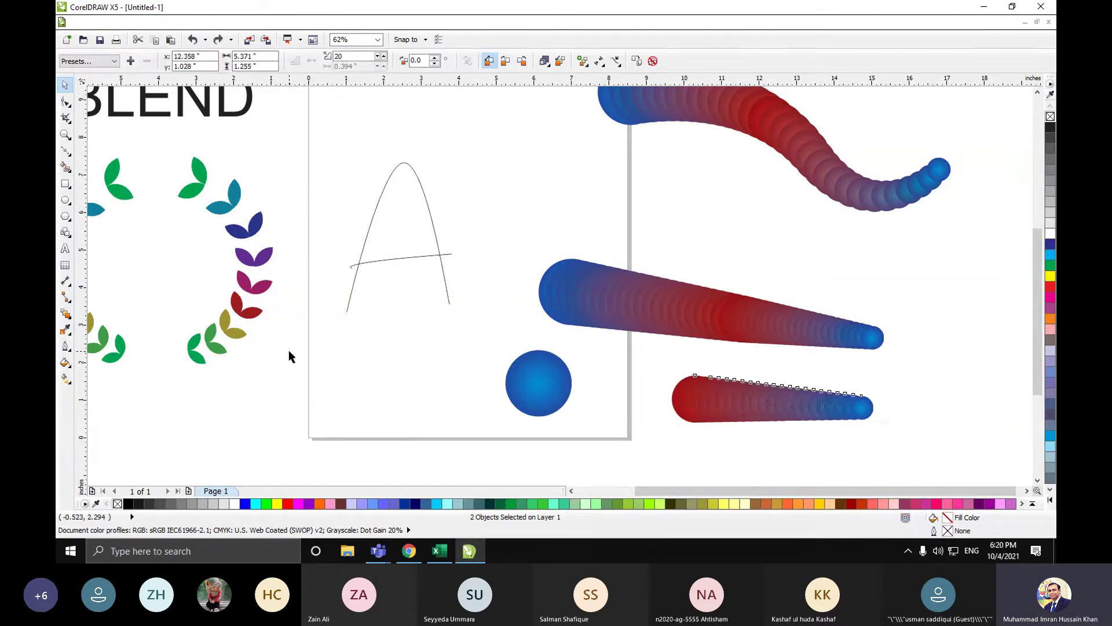
key(ctrl+shift+z)
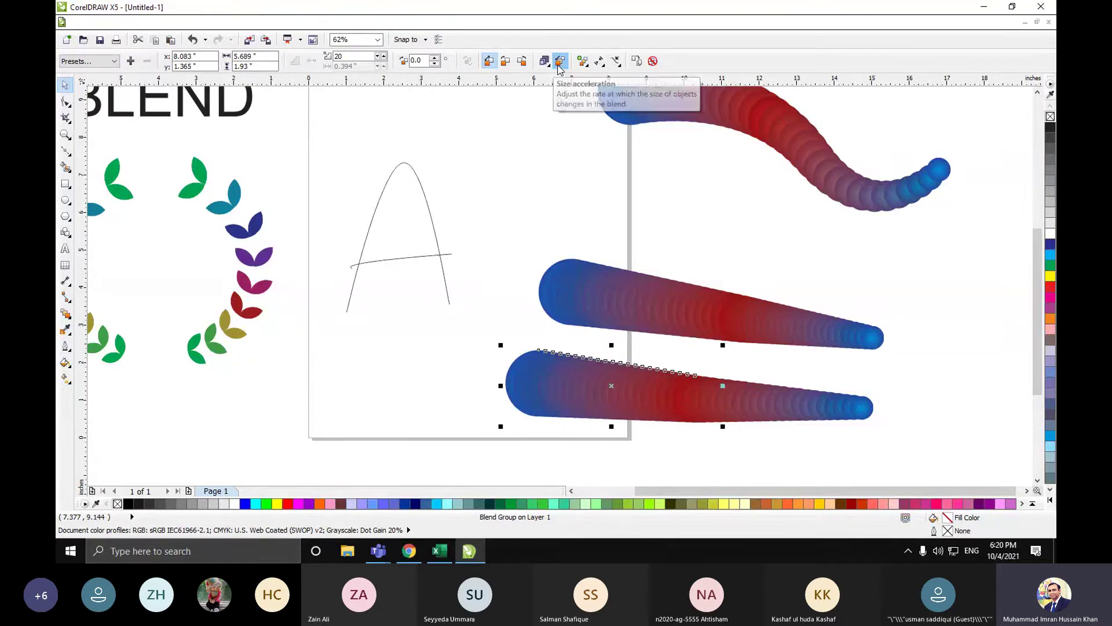
- Examine the acceleration, size acceleration and additional blend options for the blue-to-red section of the lower blend
click(545, 62)
click(563, 65)
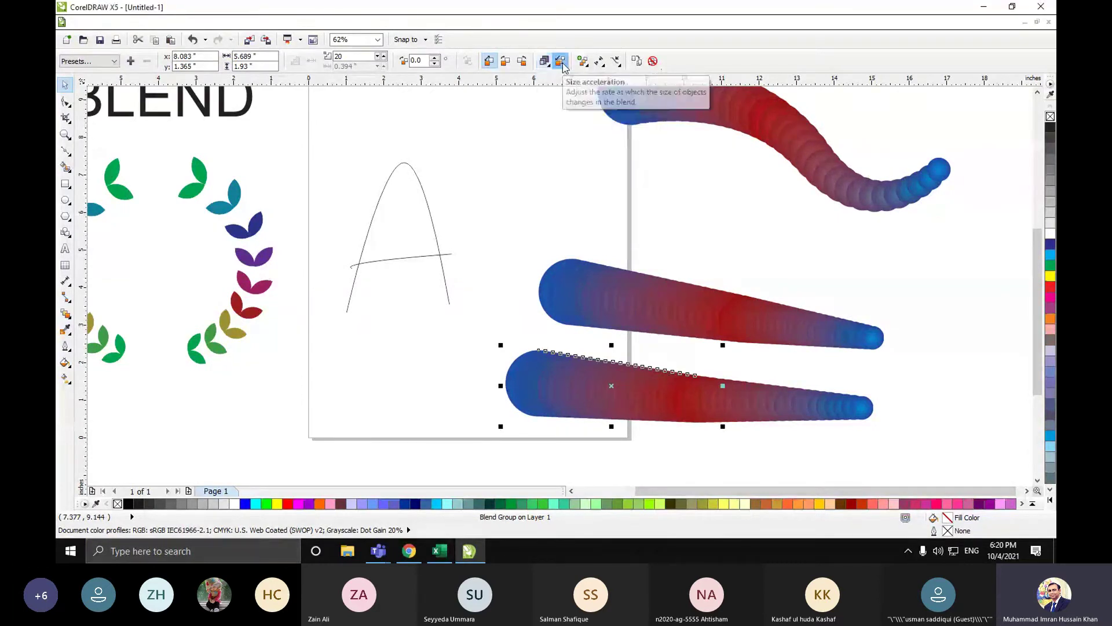
click(582, 61)
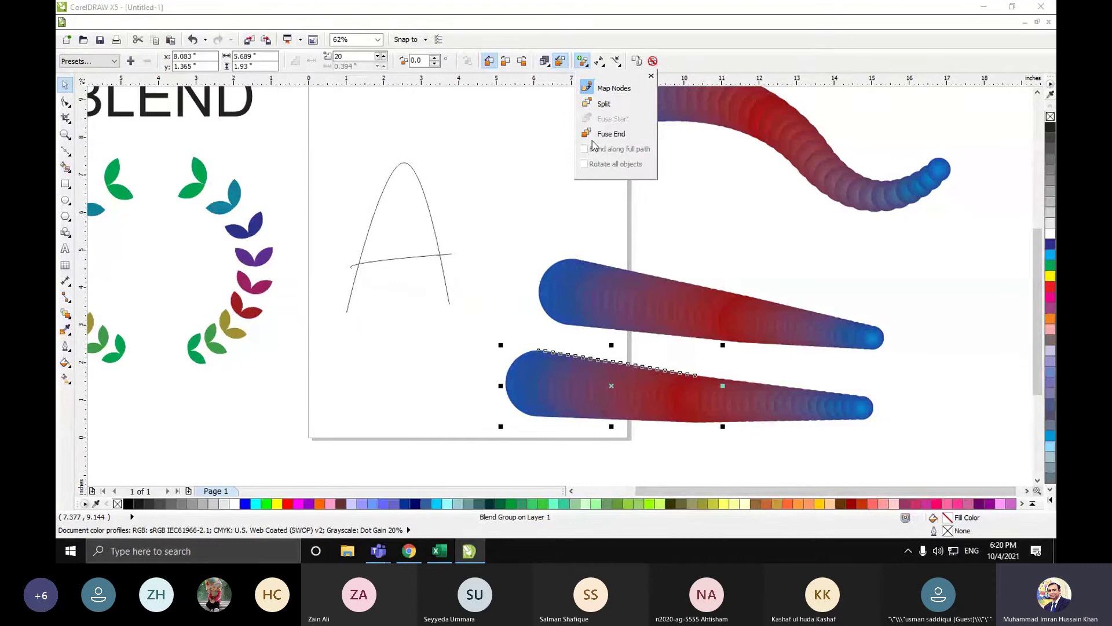
click(604, 63)
click(557, 66)
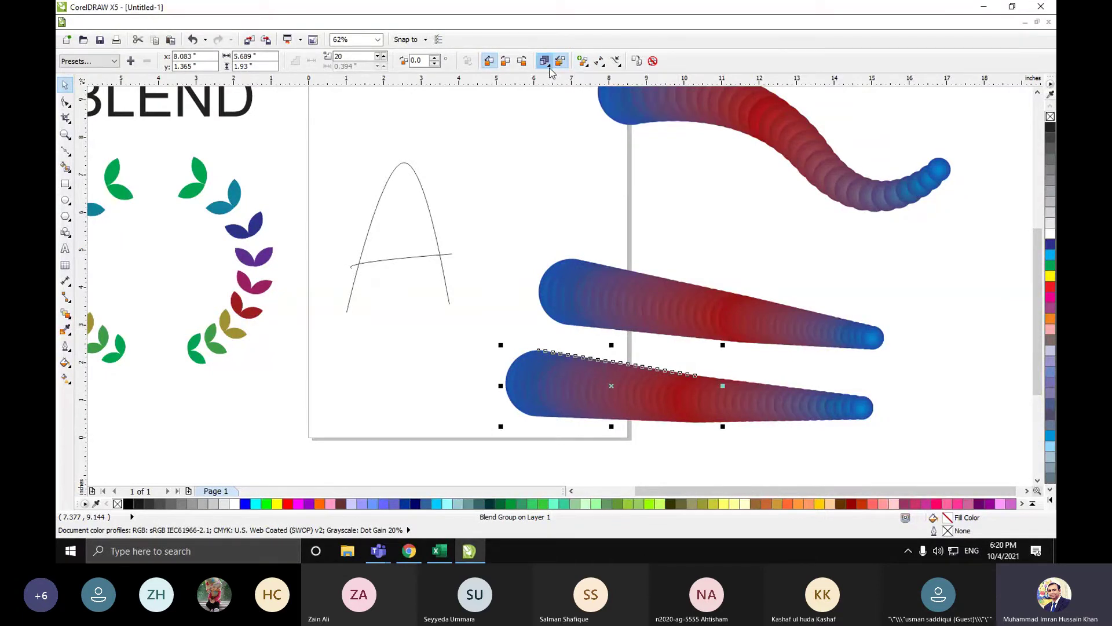
click(549, 67)
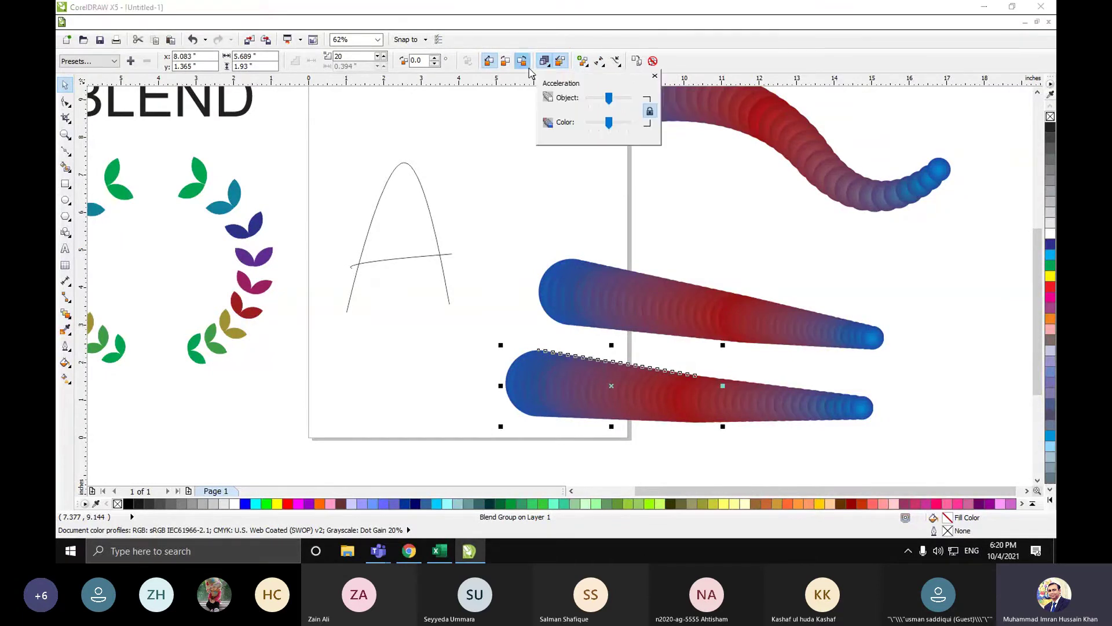
click(561, 62)
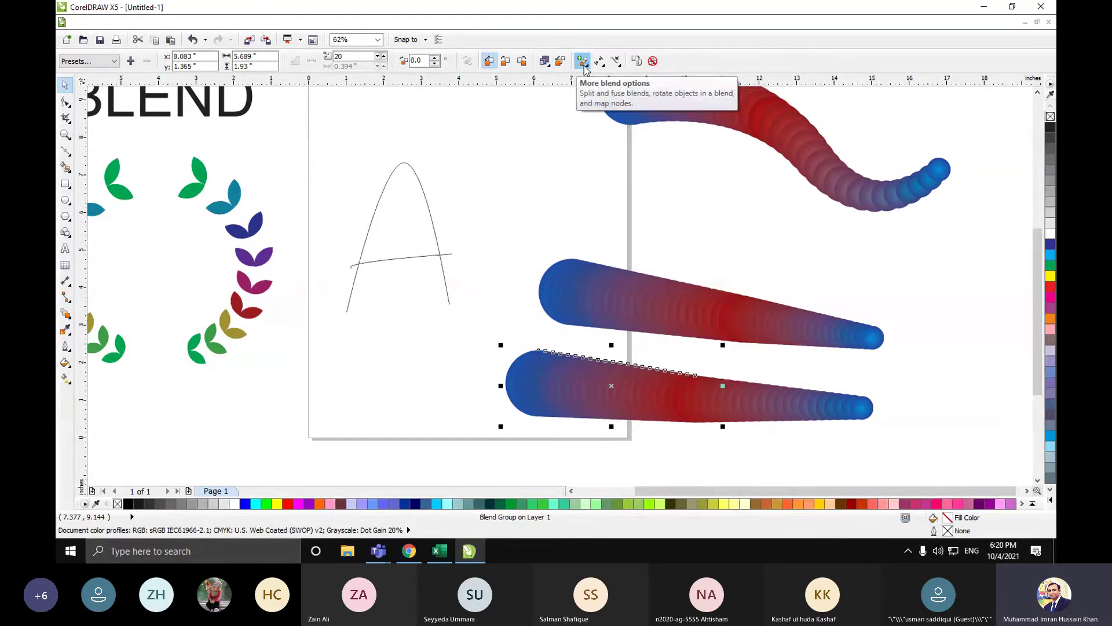
click(583, 64)
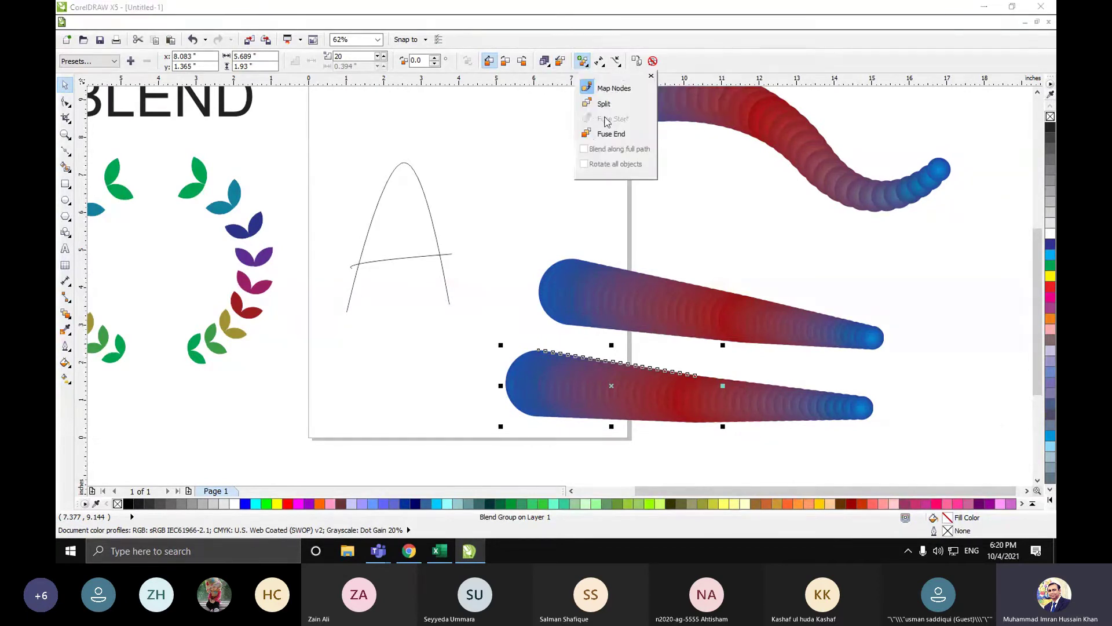
click(617, 63)
click(619, 65)
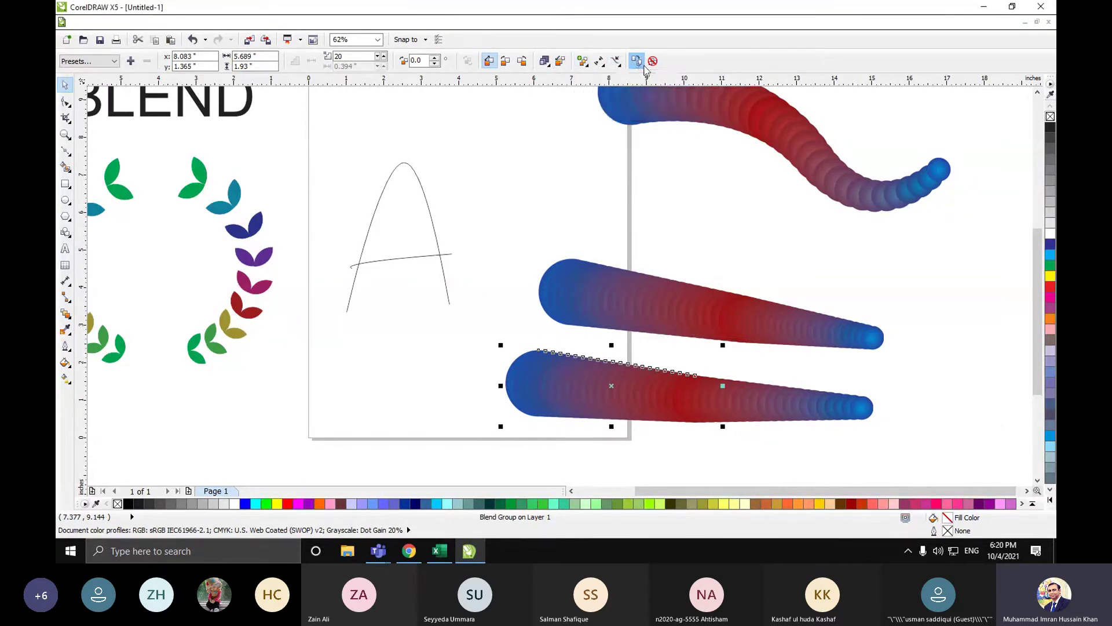
- Compare the colour progression directions on the lower blend's large-blue-to-red section and set it to Clockwise blend
click(505, 62)
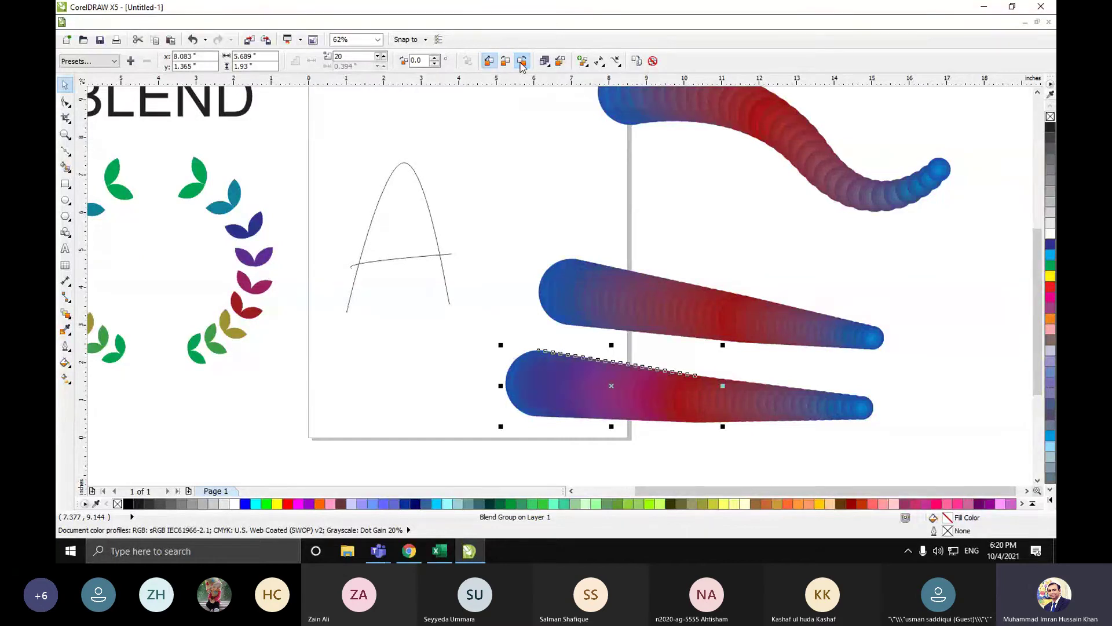
click(489, 62)
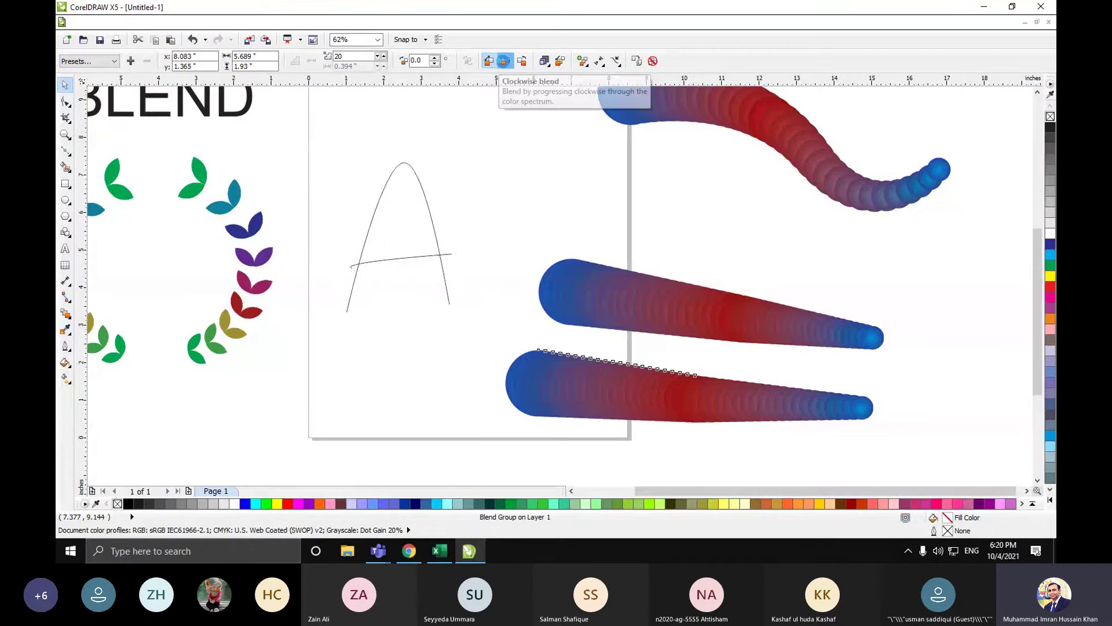
click(505, 62)
click(468, 188)
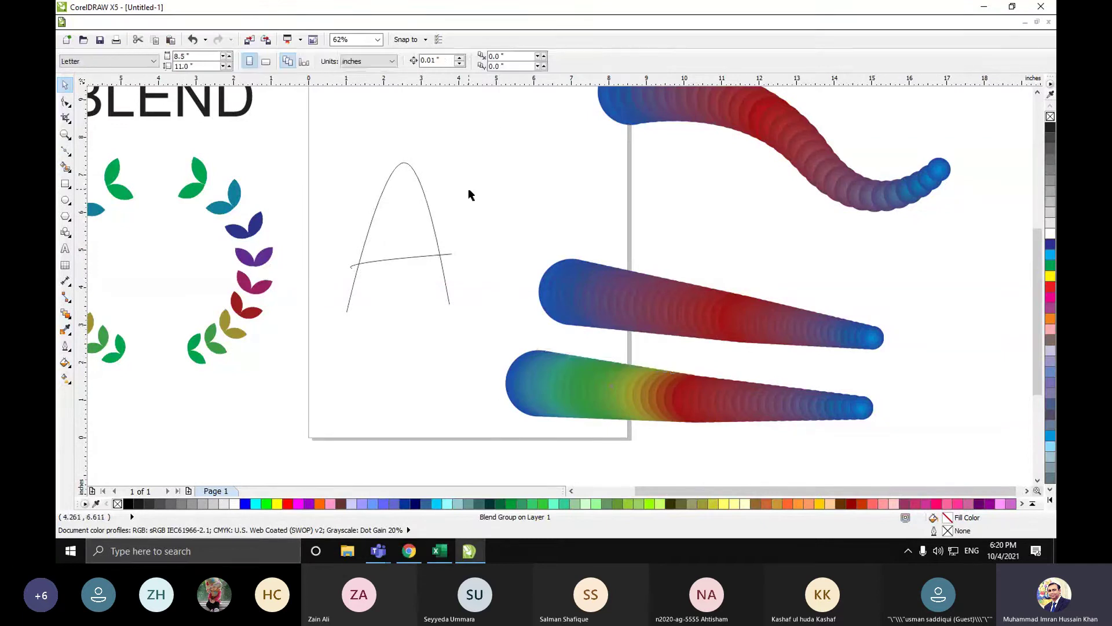
click(720, 422)
click(673, 319)
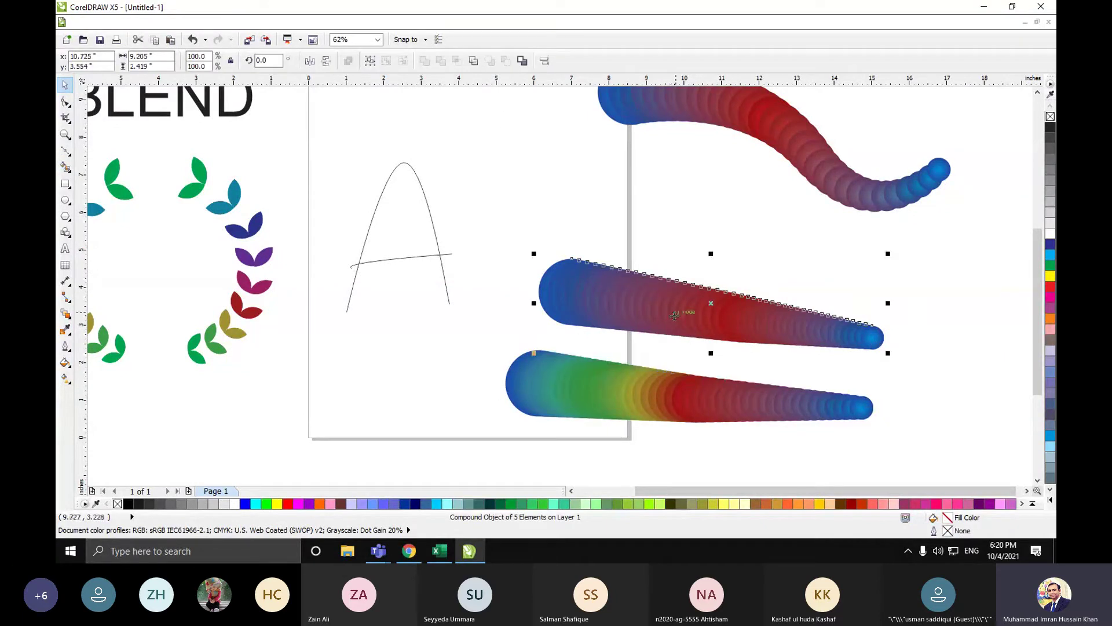
click(665, 404)
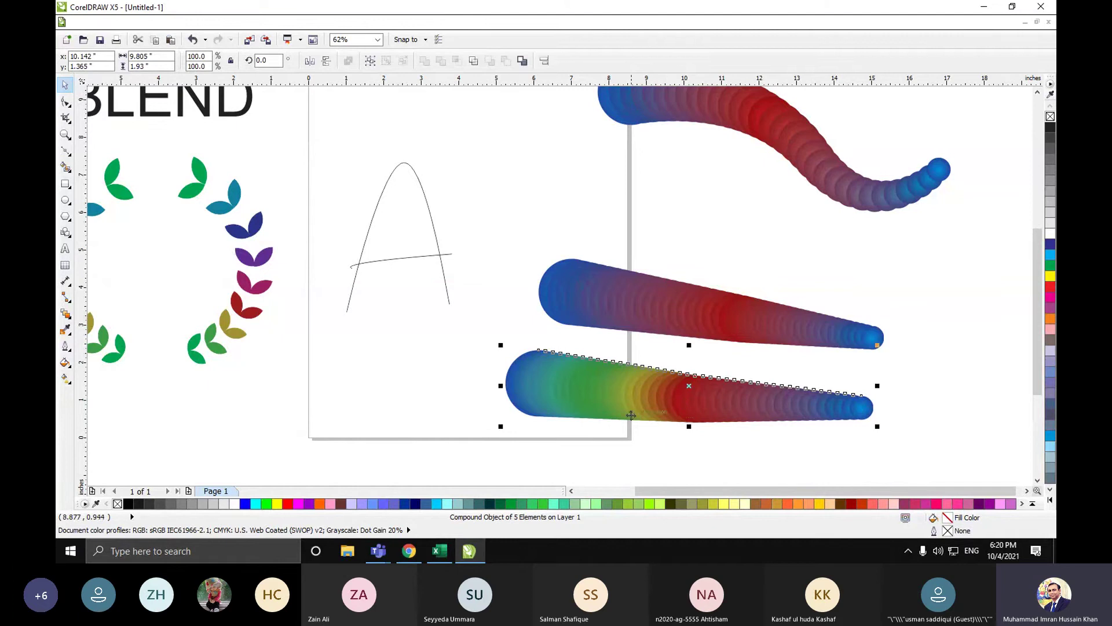
click(660, 417)
click(660, 417)
click(666, 412)
click(634, 392)
click(683, 371)
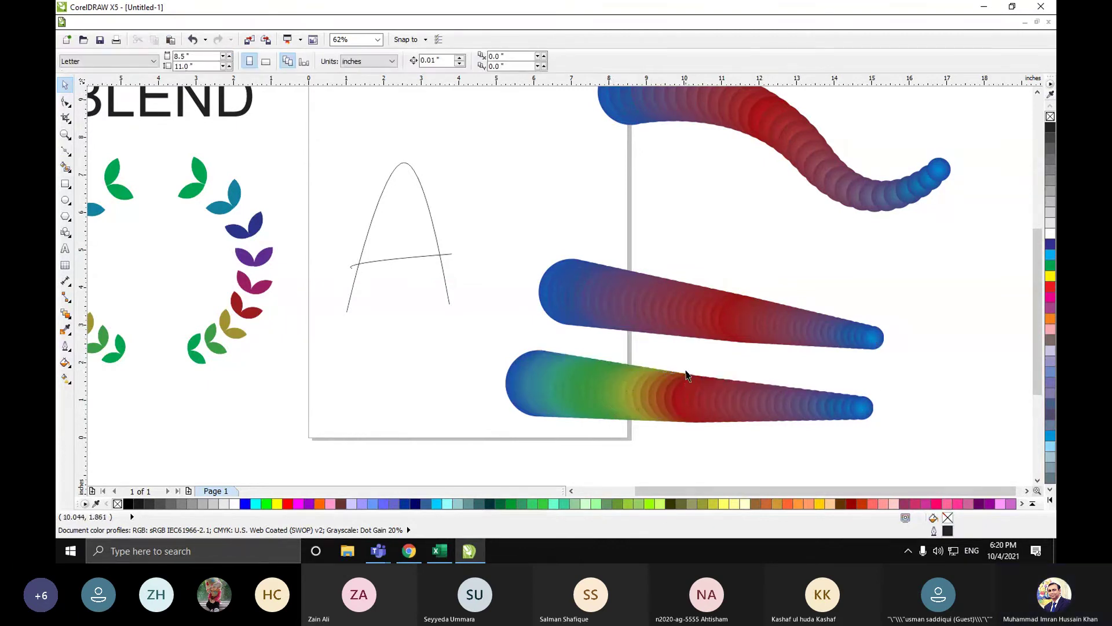
click(687, 385)
click(604, 446)
click(544, 412)
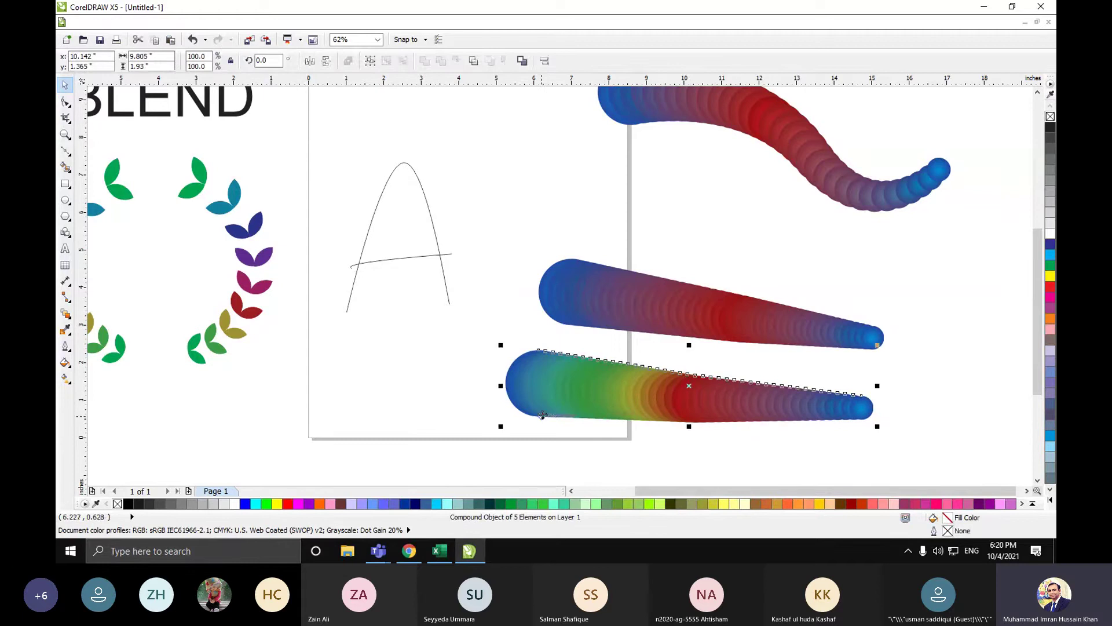
click(720, 424)
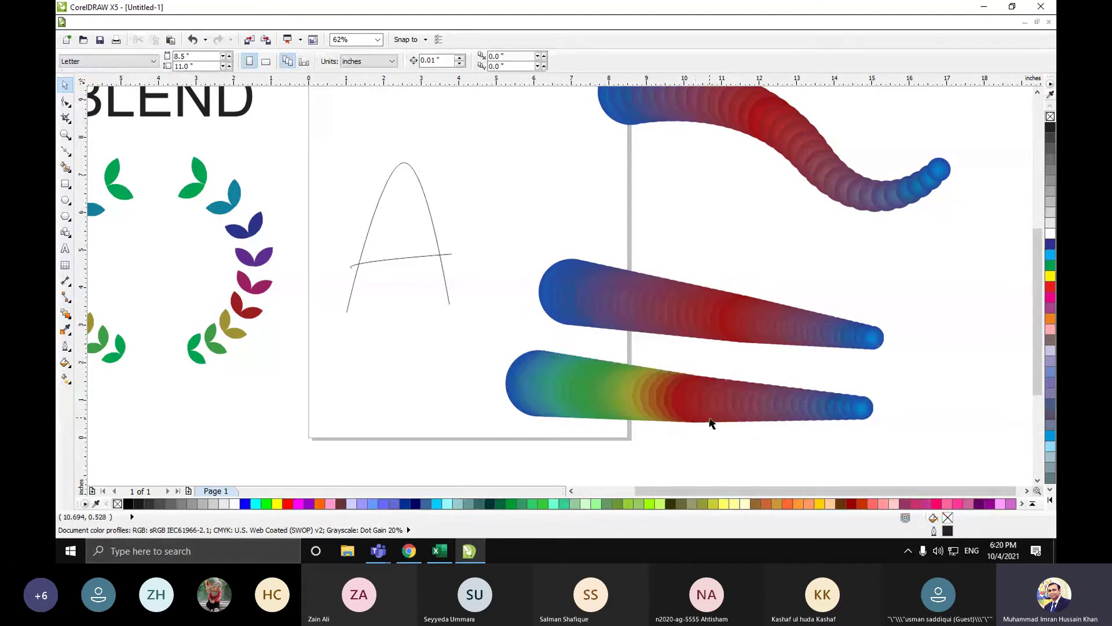
- With the Blend tool, move the lower blend's red control circle to X 10.505, Y 0.986 inches and its large blue circle slightly towards it
click(712, 423)
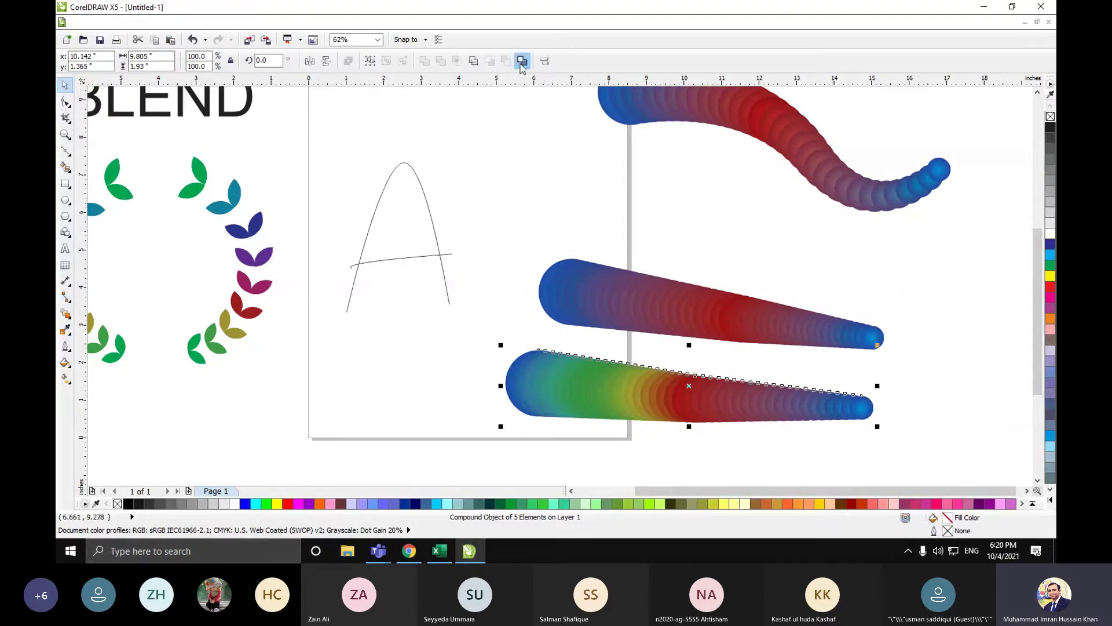
click(66, 315)
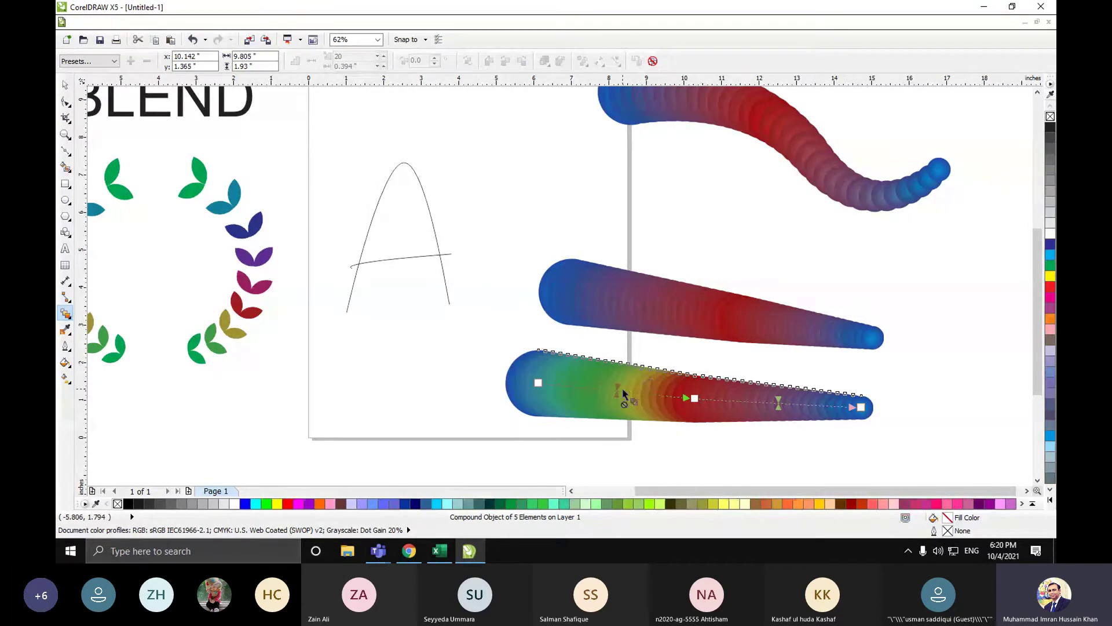
mouse_move(694, 398)
mouse_down()
mouse_move(710, 399)
mouse_move(633, 401)
mouse_up()
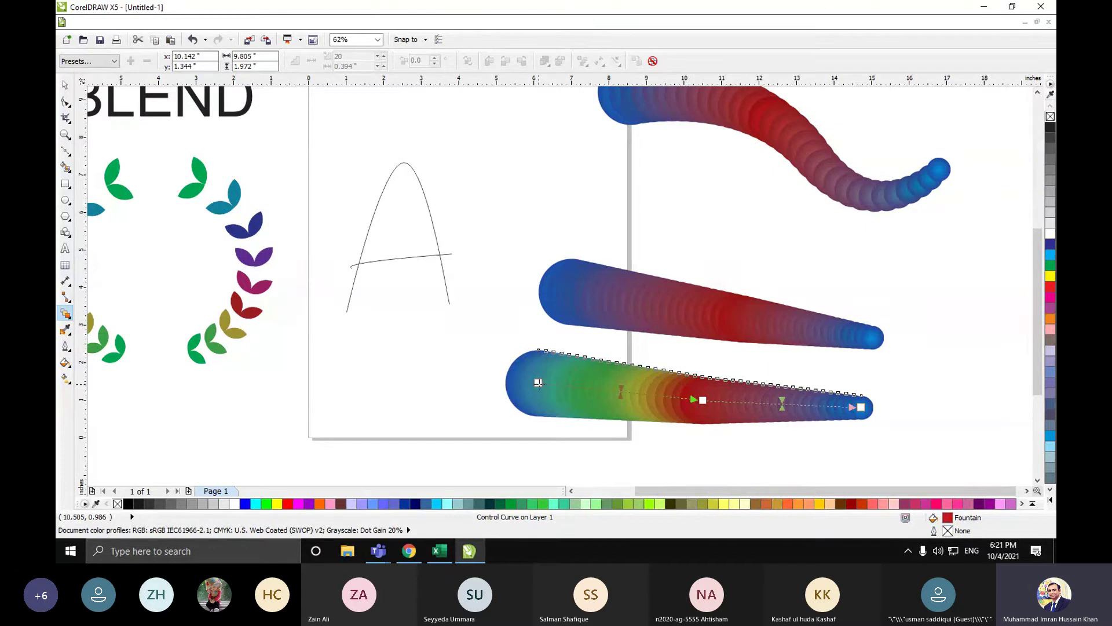
drag(538, 382, 546, 384)
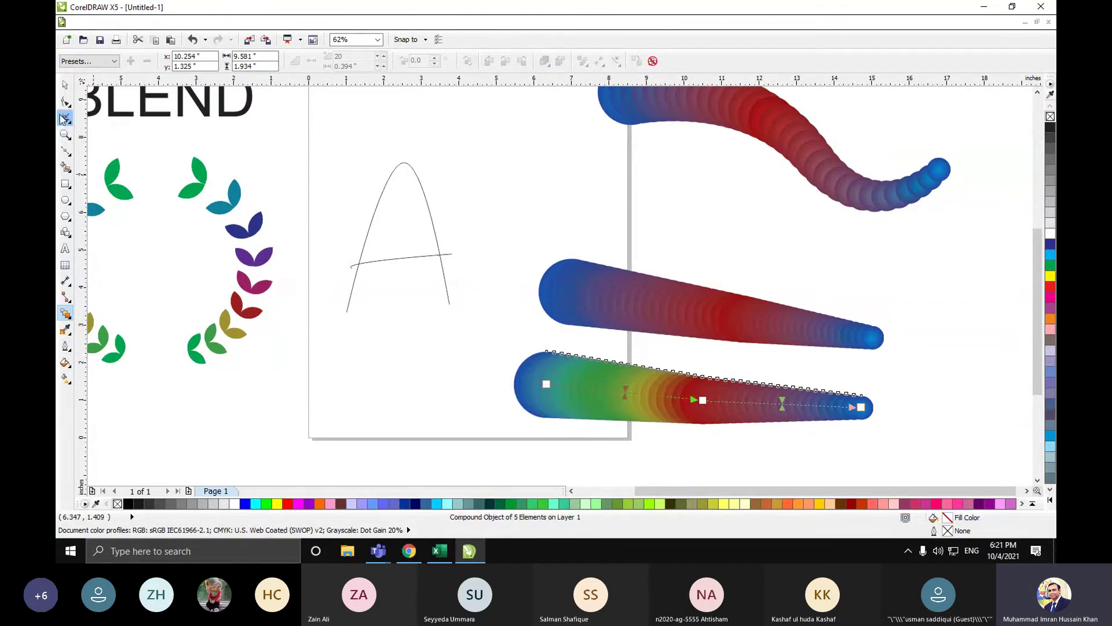
- Move the lower blend's red control circle to X 9.851, Y 1.019 inches
click(65, 84)
ctrl+click(682, 411)
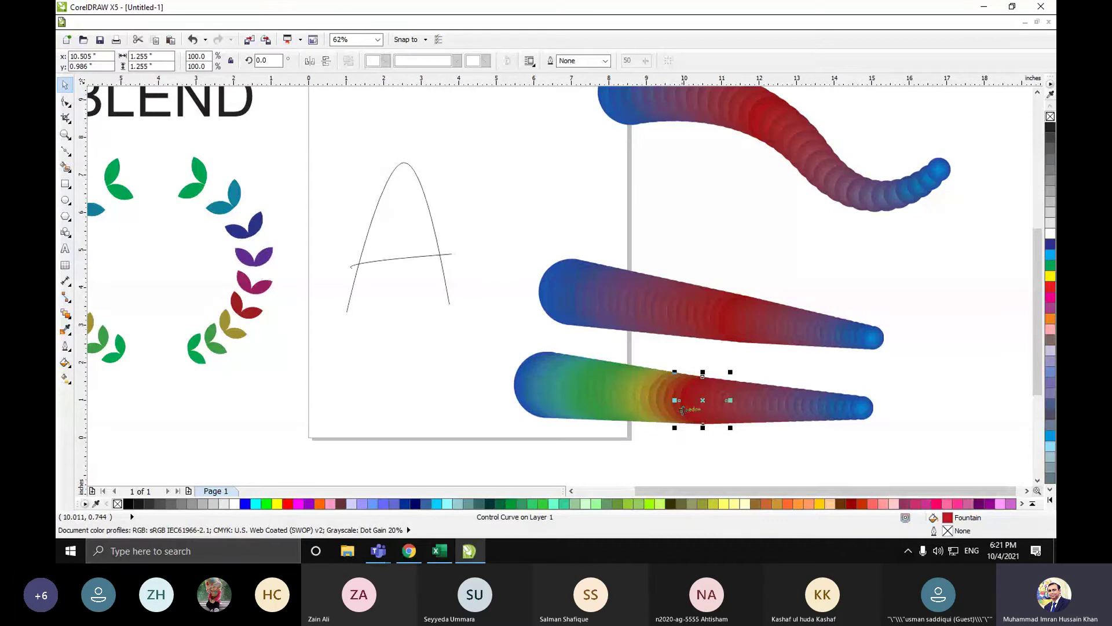
double_click(683, 411)
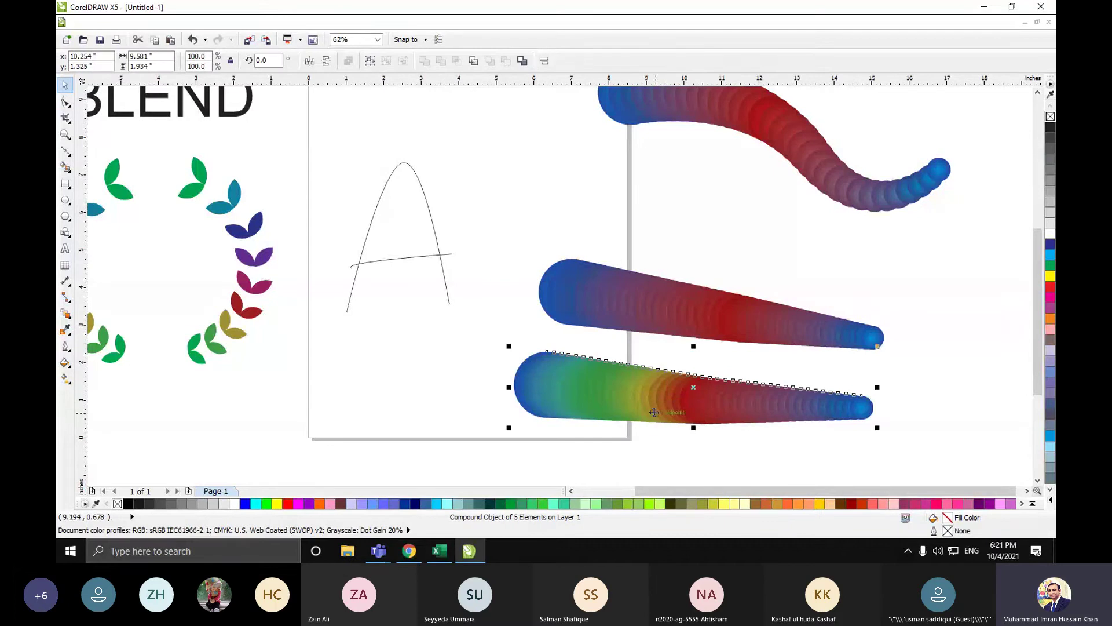
ctrl+click(691, 408)
mouse_move(699, 397)
mouse_down()
mouse_move(705, 384)
mouse_move(717, 389)
mouse_move(732, 414)
mouse_move(680, 411)
mouse_move(681, 400)
mouse_up()
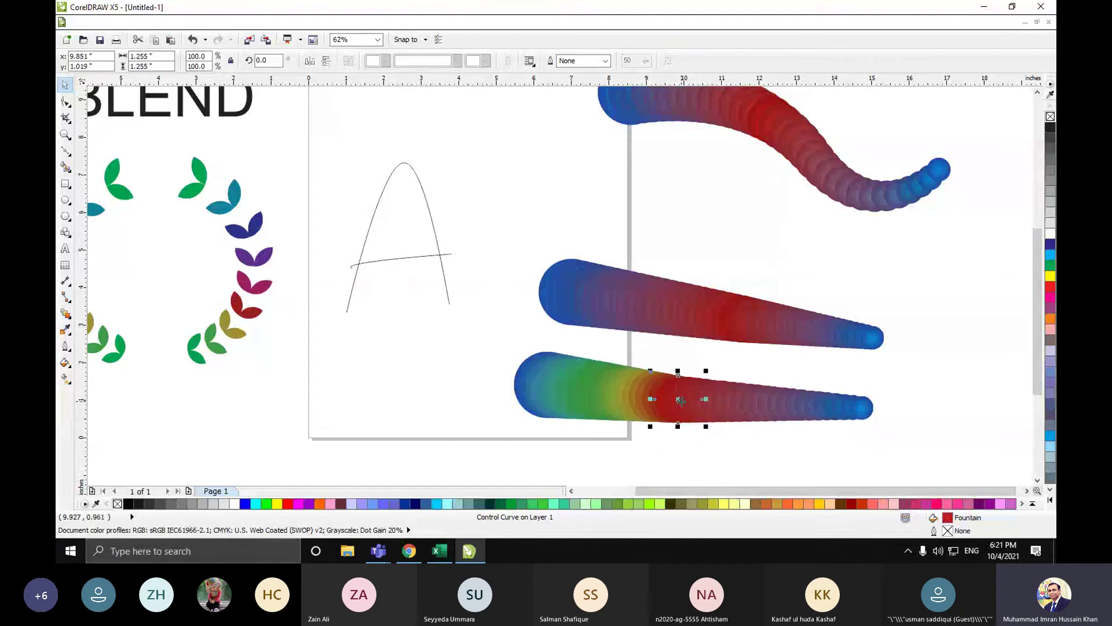
- With the Blend tool, move the middle blend's red control circle to about X 11.282, Y 3.195 inches and its small blue circle to X 13.54, Y 2.814
click(712, 301)
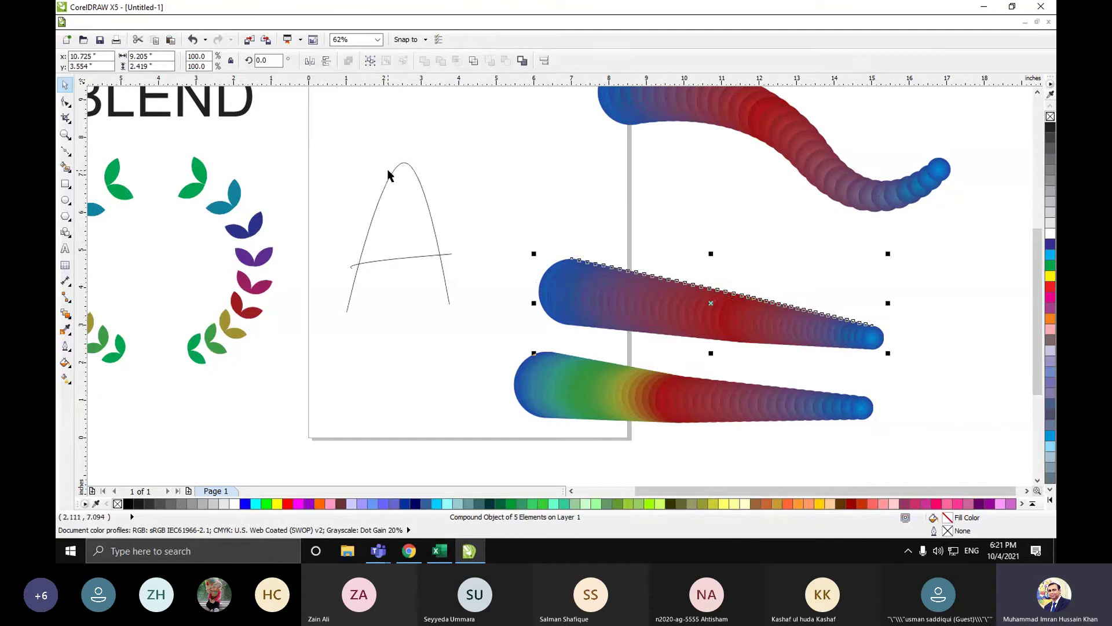
click(625, 381)
click(665, 329)
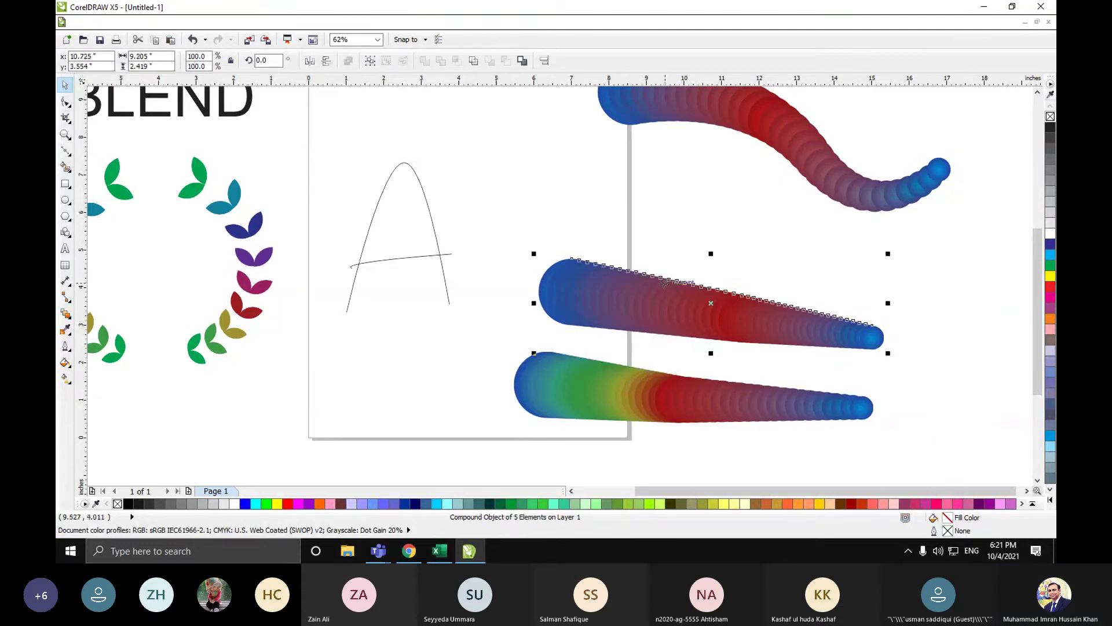
click(67, 325)
click(93, 311)
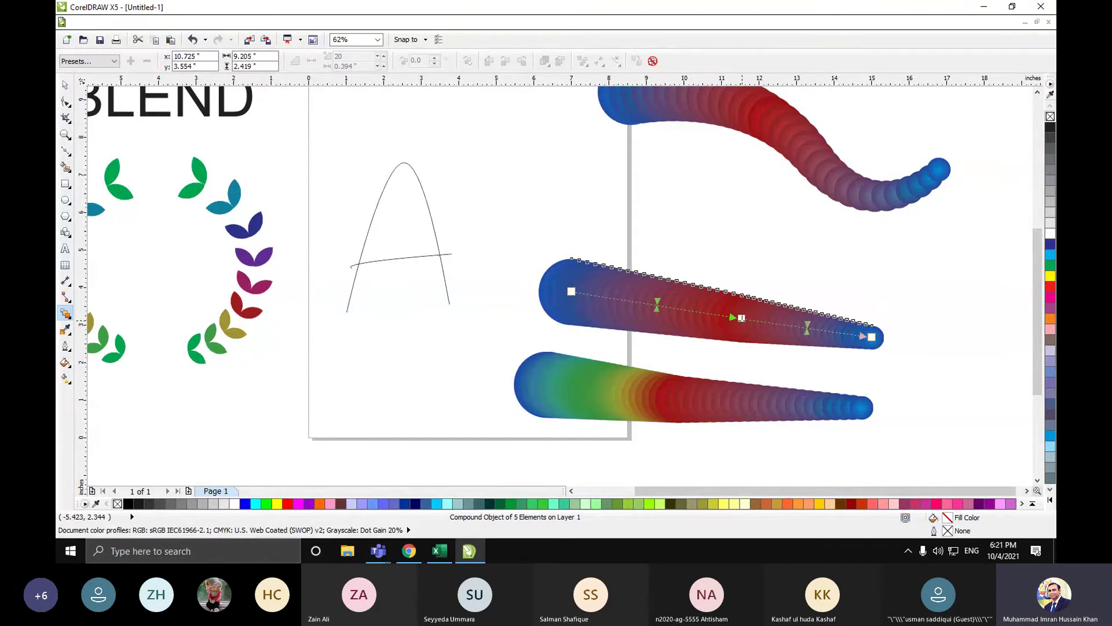
drag(742, 318, 732, 317)
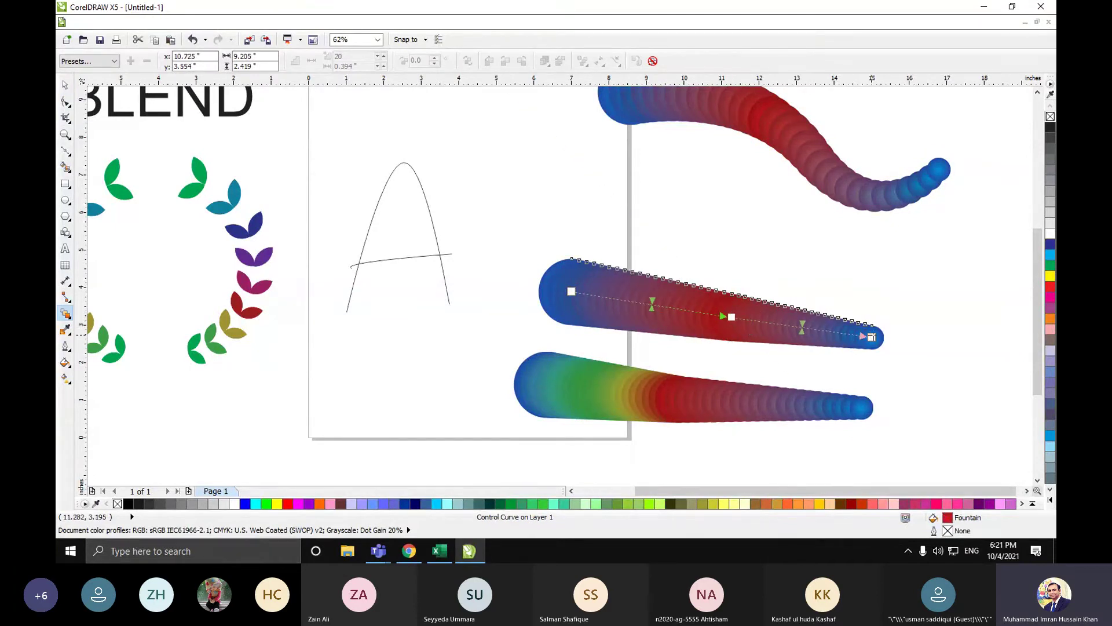
drag(872, 336, 817, 331)
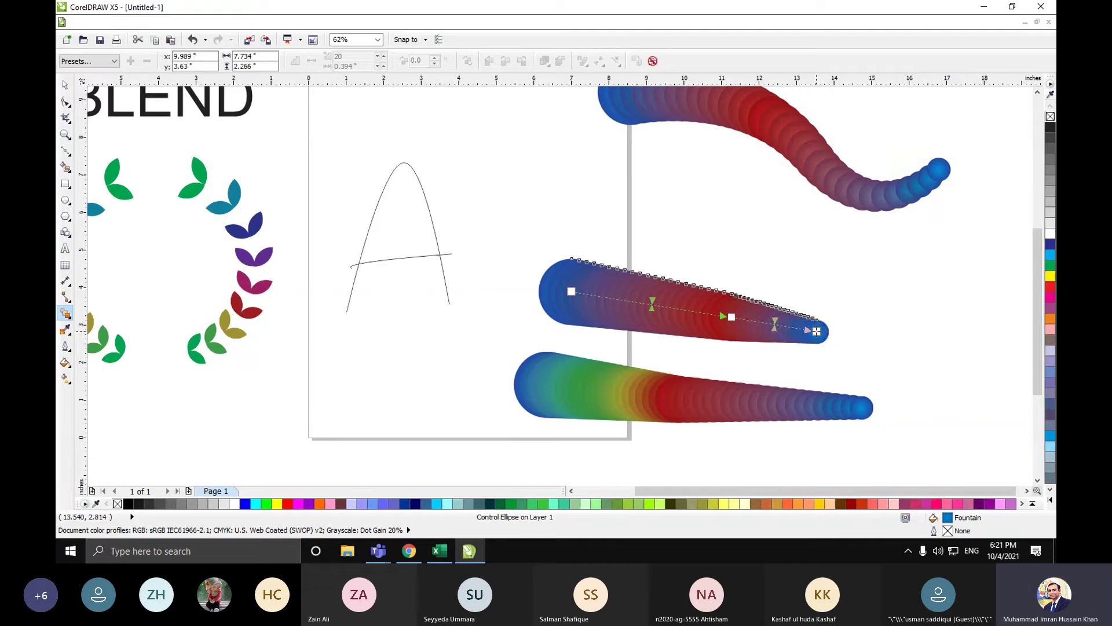
- Clear the middle blend and blend its circles again, large blue to red and small blue to red
click(652, 62)
drag(572, 292, 737, 318)
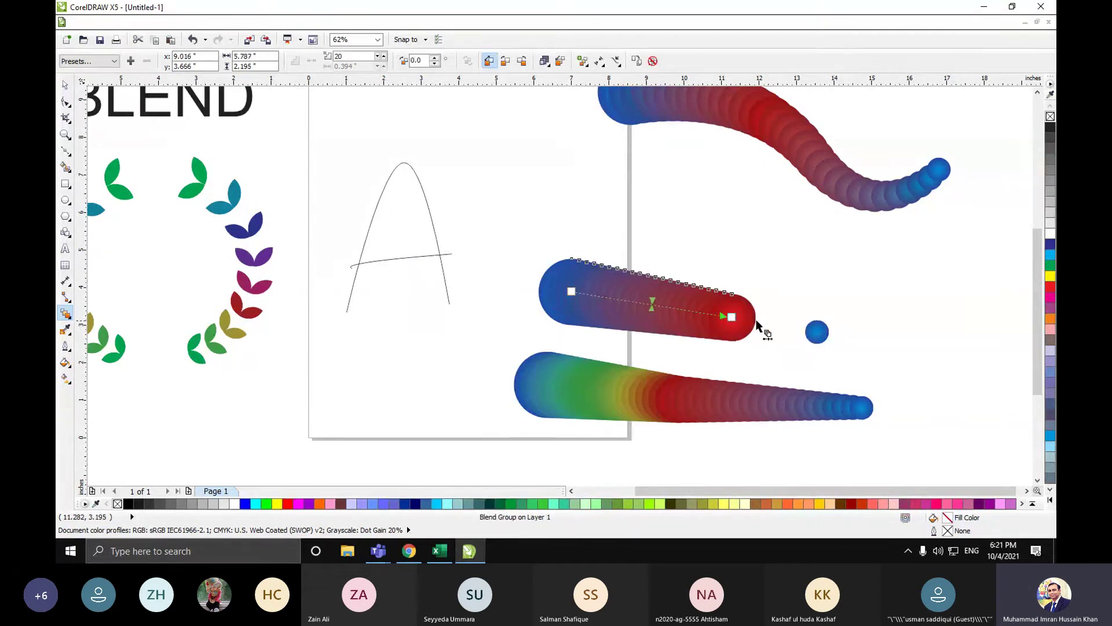
drag(817, 332, 745, 316)
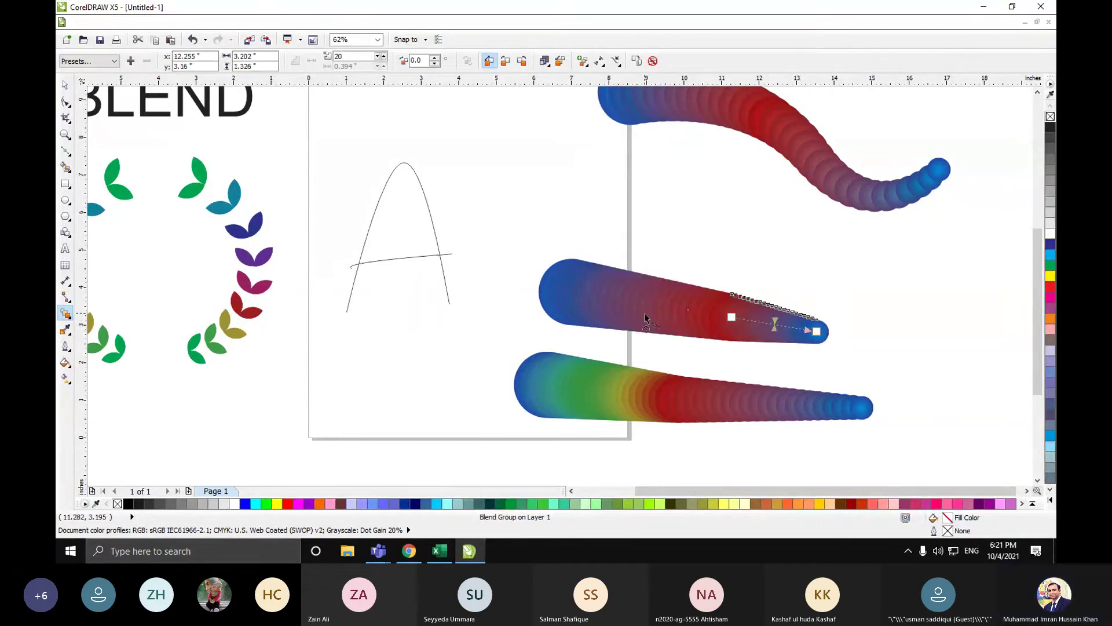
- Try 15 blend objects for the middle blend's red-to-small-blue section, and undo back through that section's blending
click(347, 56)
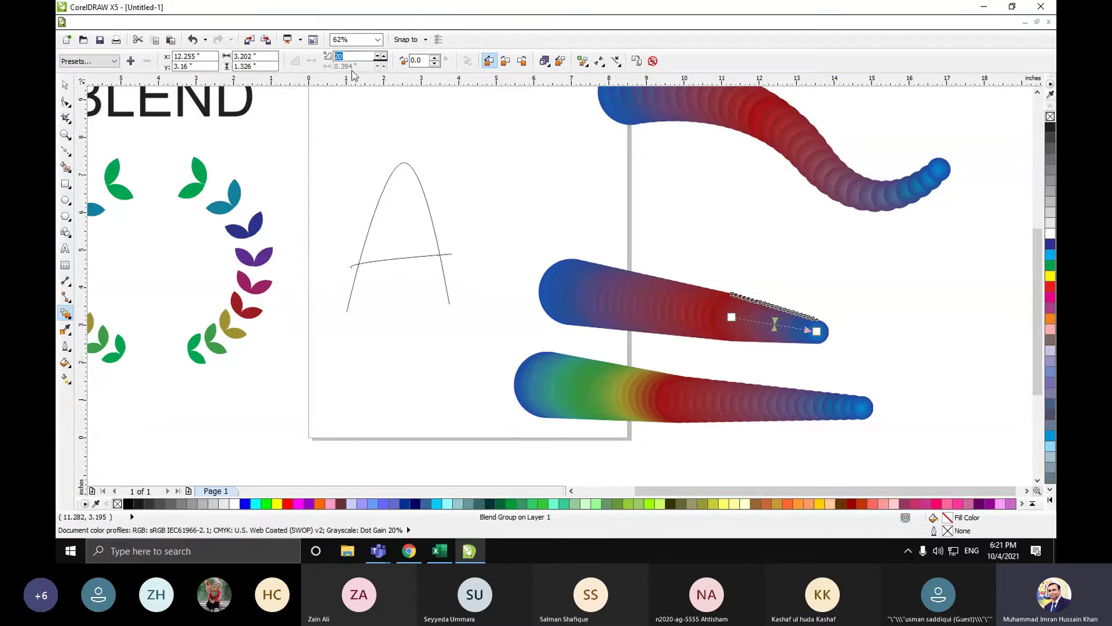
text(15)
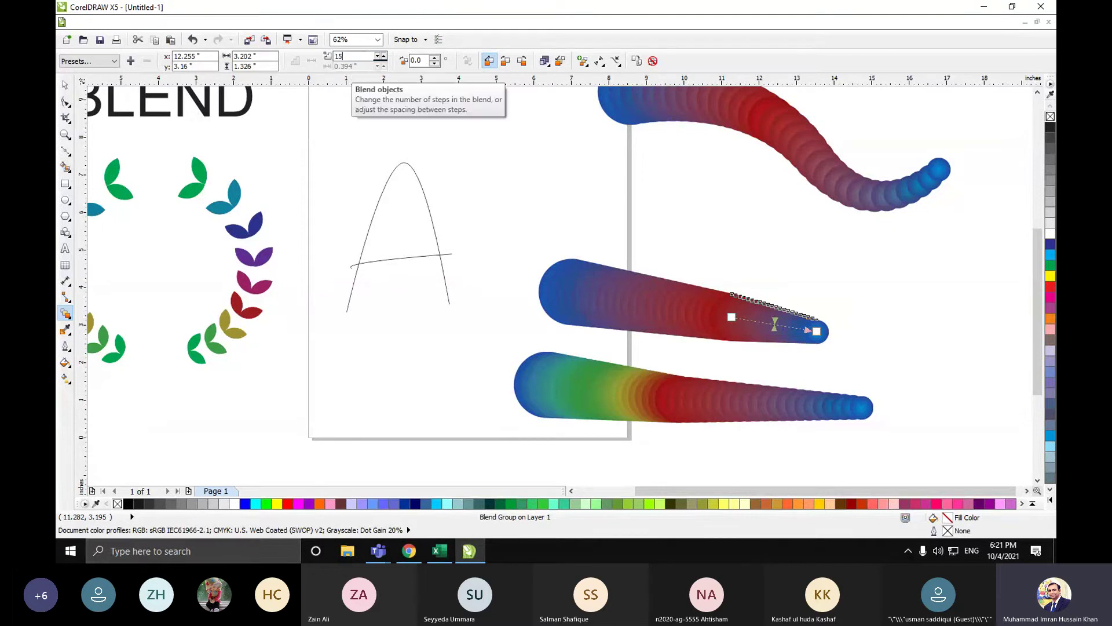
click(570, 290)
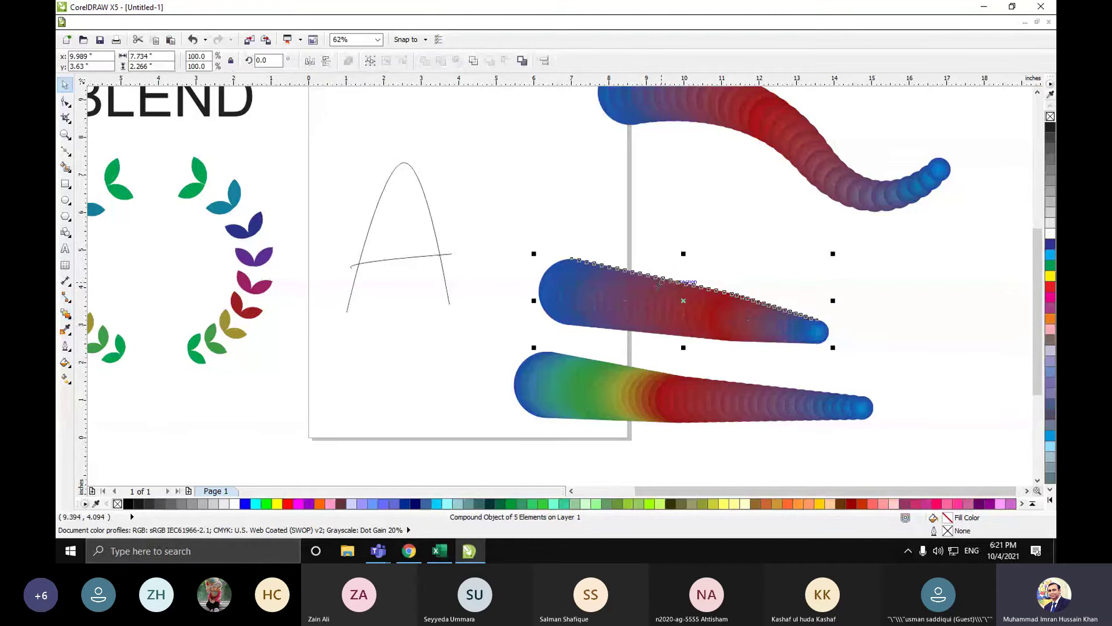
drag(686, 317, 763, 328)
key(ctrl+z)
key(ctrl+z)
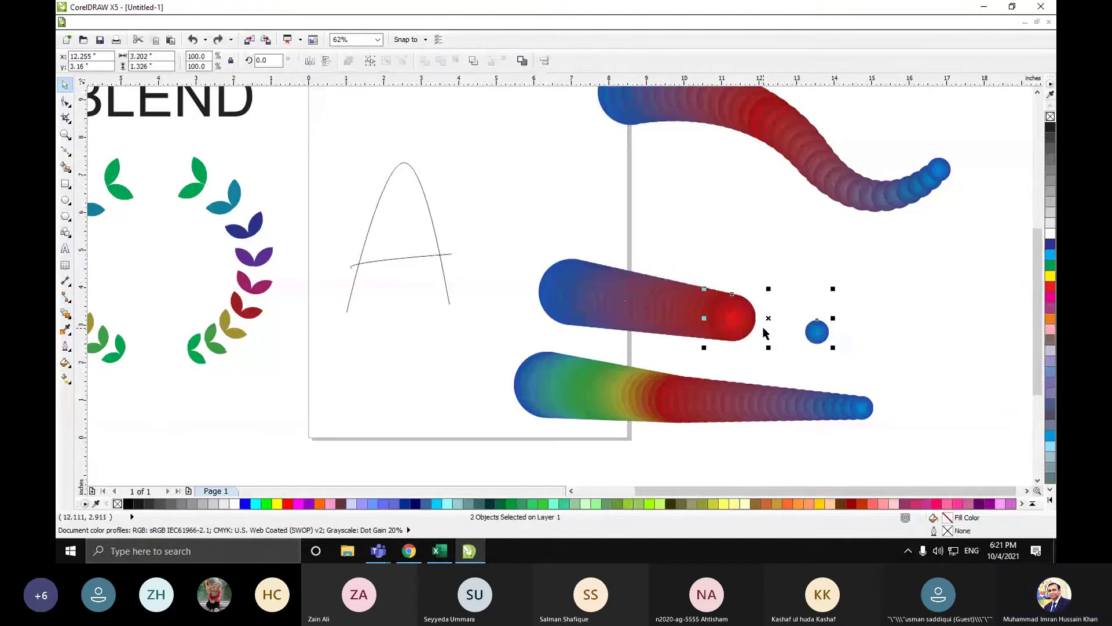
- Blend the middle row's red control circle to the separate small blue circle again
click(718, 352)
click(732, 317)
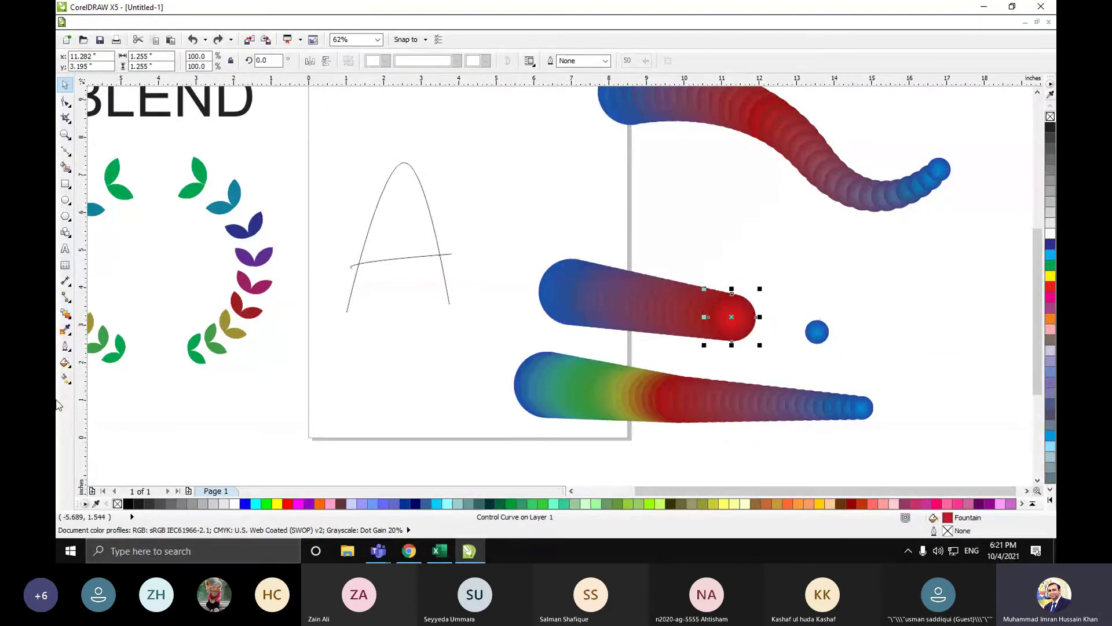
click(65, 313)
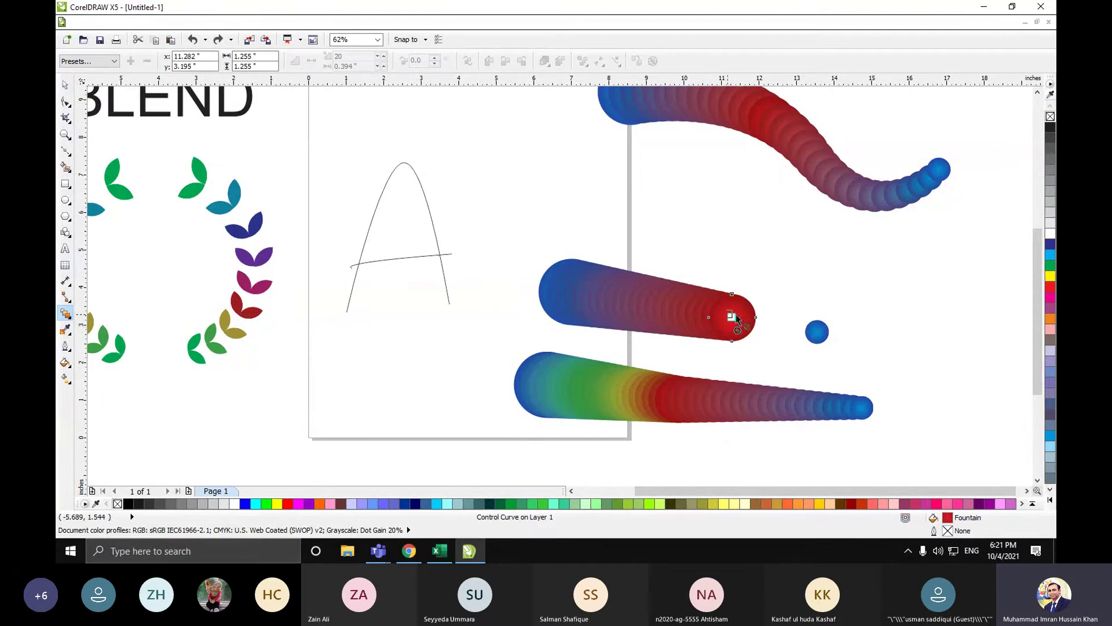
drag(731, 317, 816, 331)
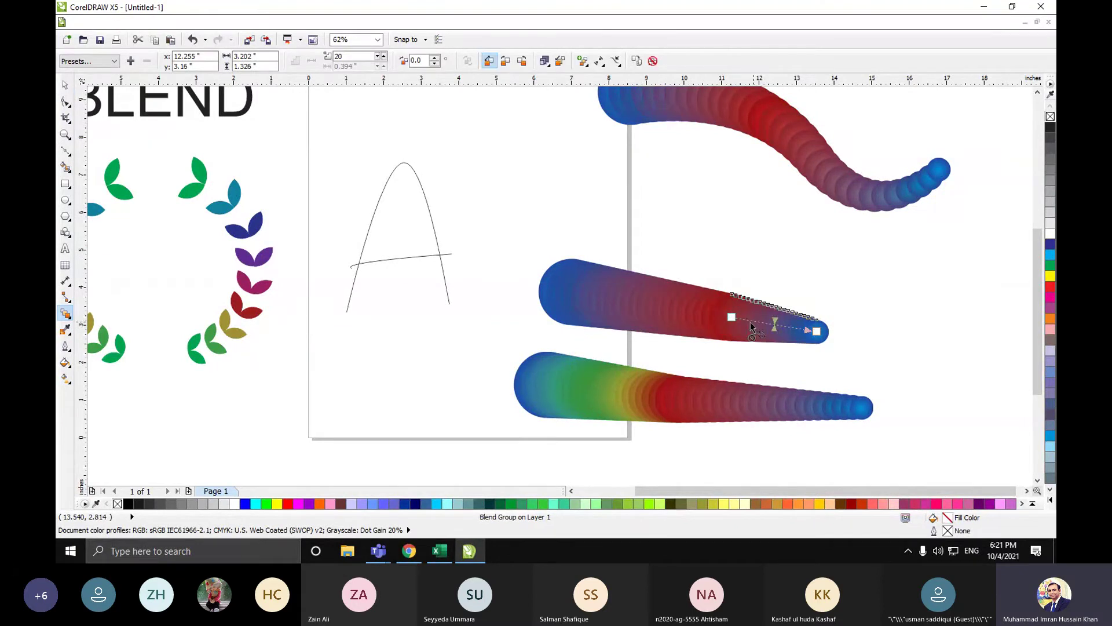
- Try to fit the red-to-small-blue blend onto the letter A path, and undo both the attempt and that blend
click(637, 61)
click(629, 82)
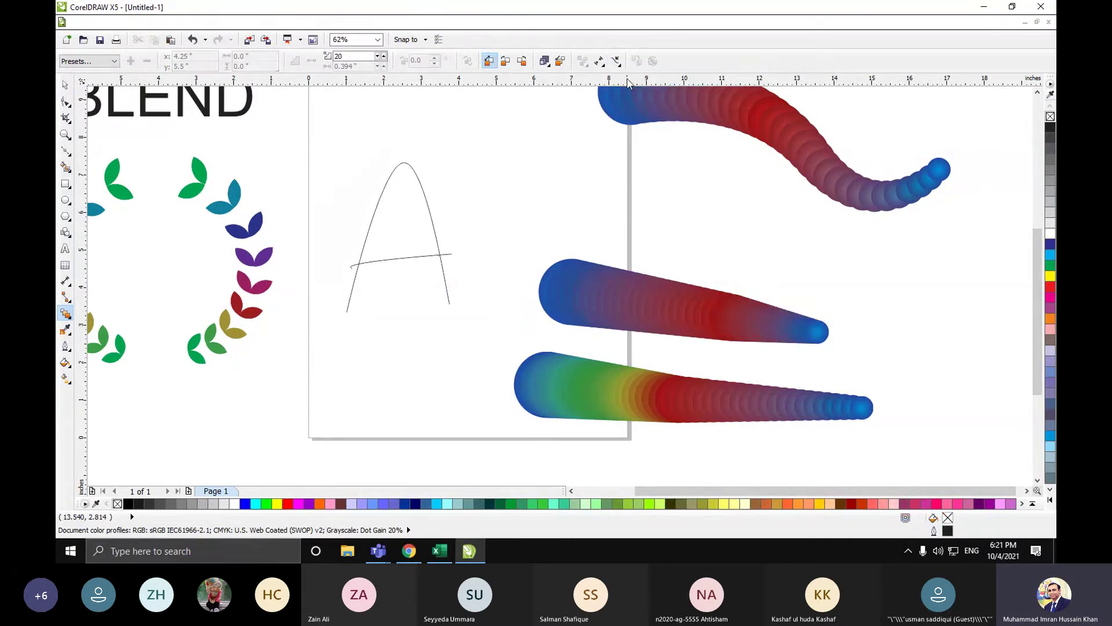
click(386, 185)
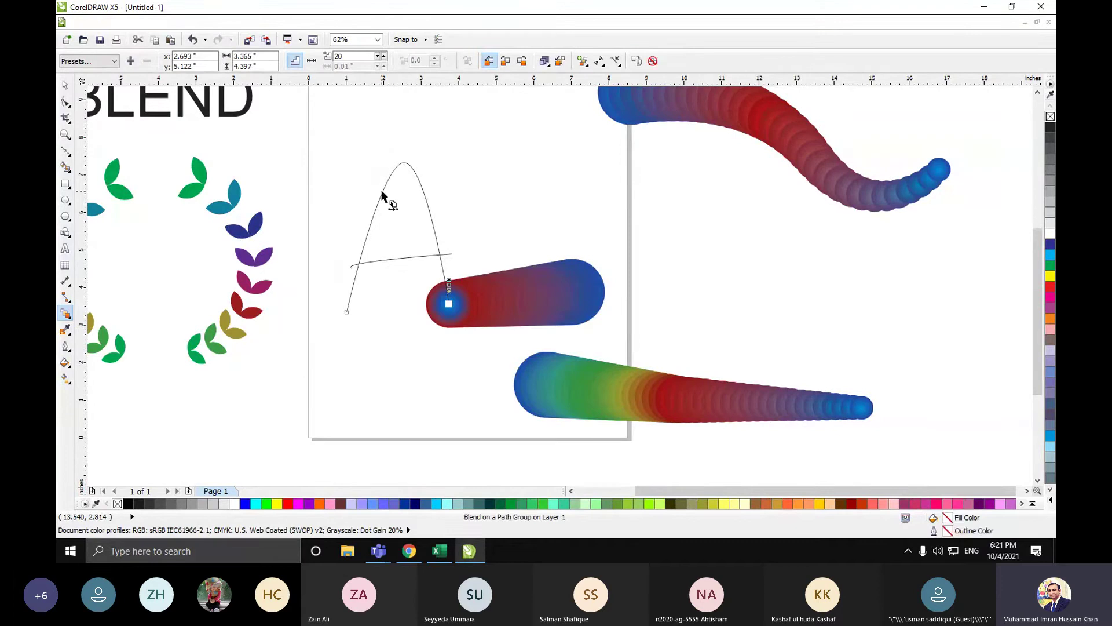
click(511, 294)
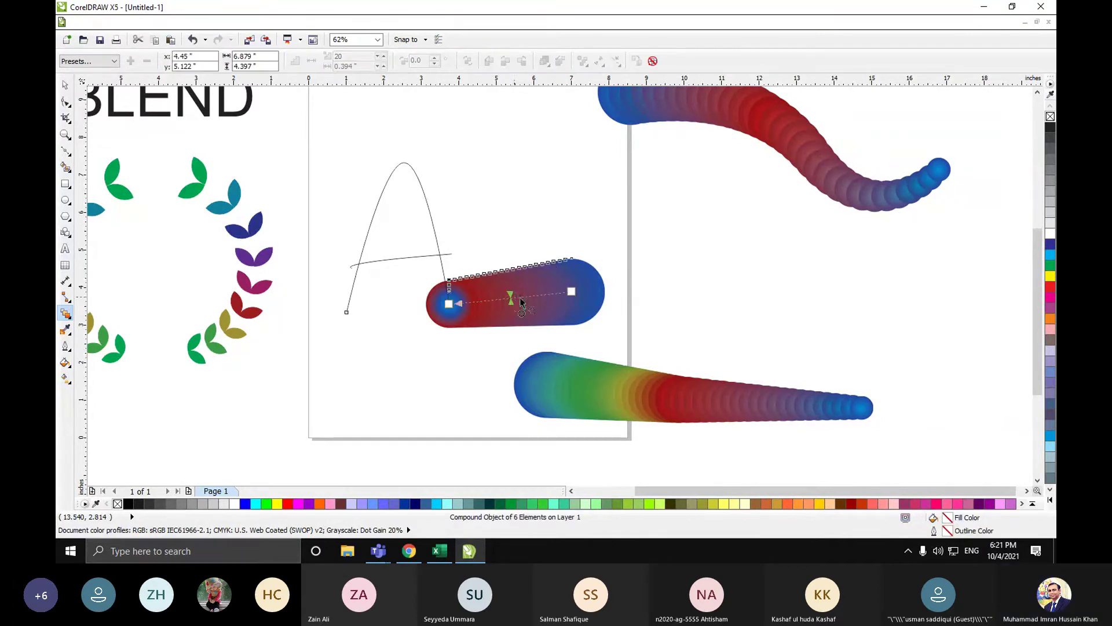
key(ctrl+z)
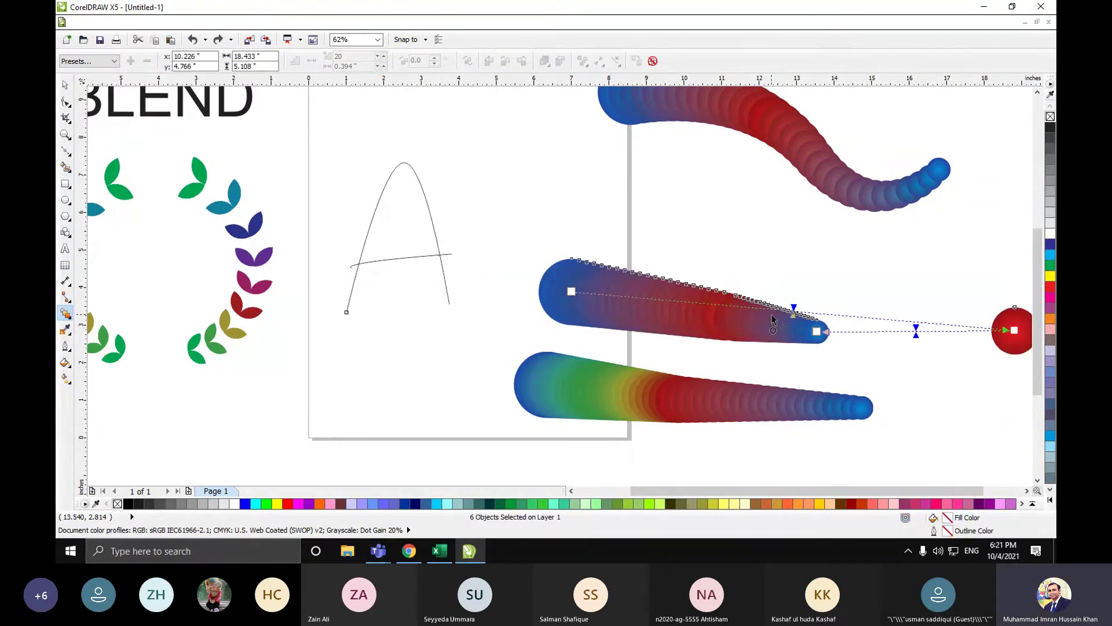
key(ctrl+z)
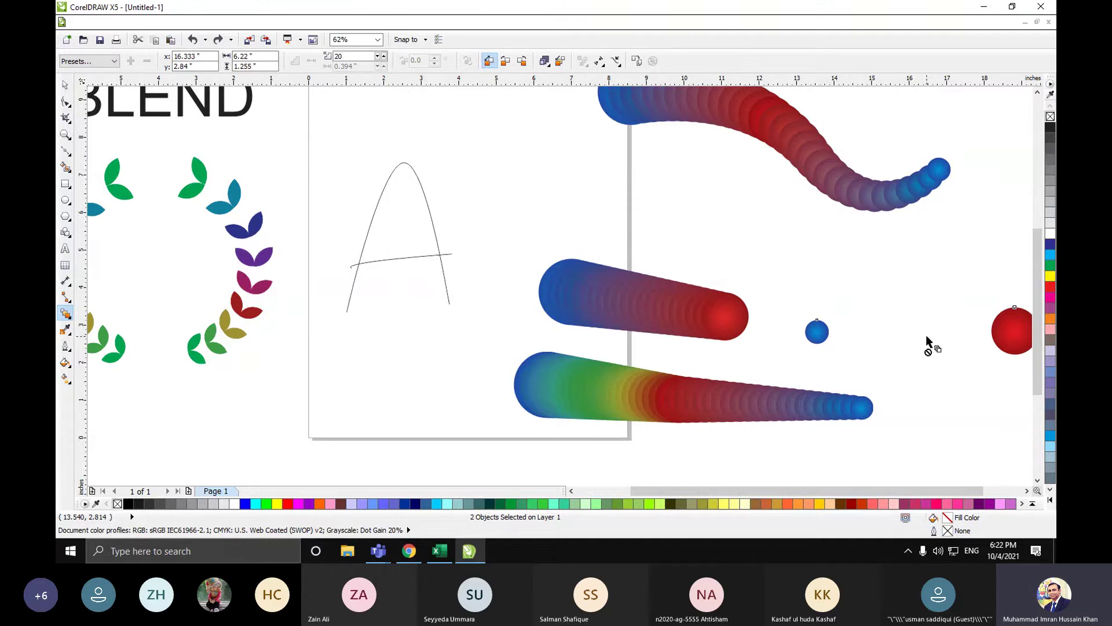
- Place the middle blend's red end circle at X 18.799, Y 2.803 inches and delete the separate small blue circle
click(64, 86)
click(964, 313)
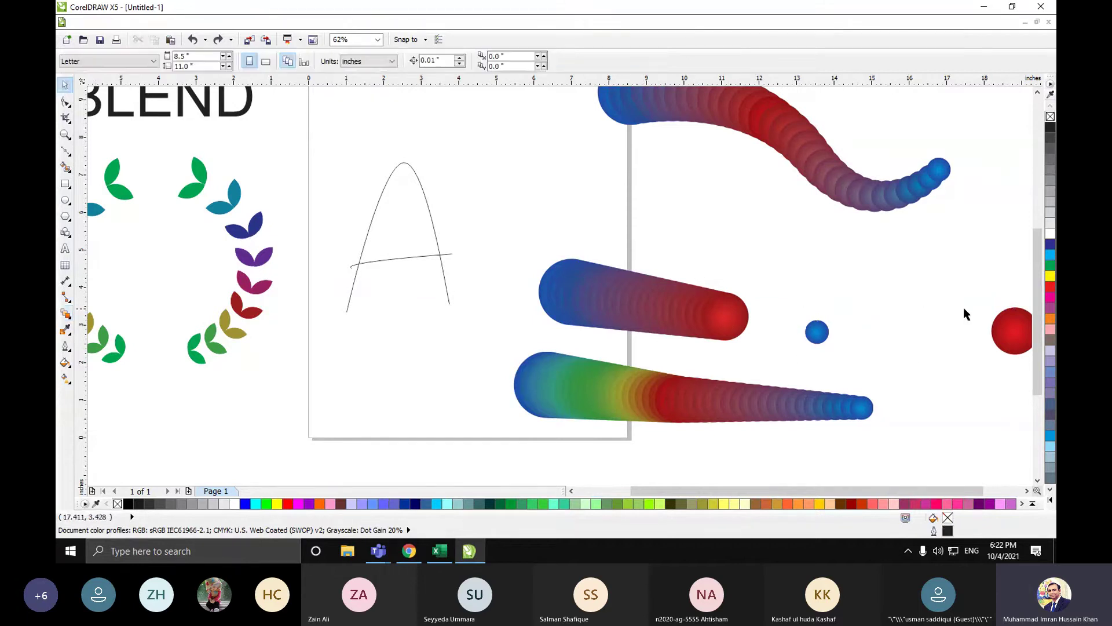
drag(998, 327, 996, 329)
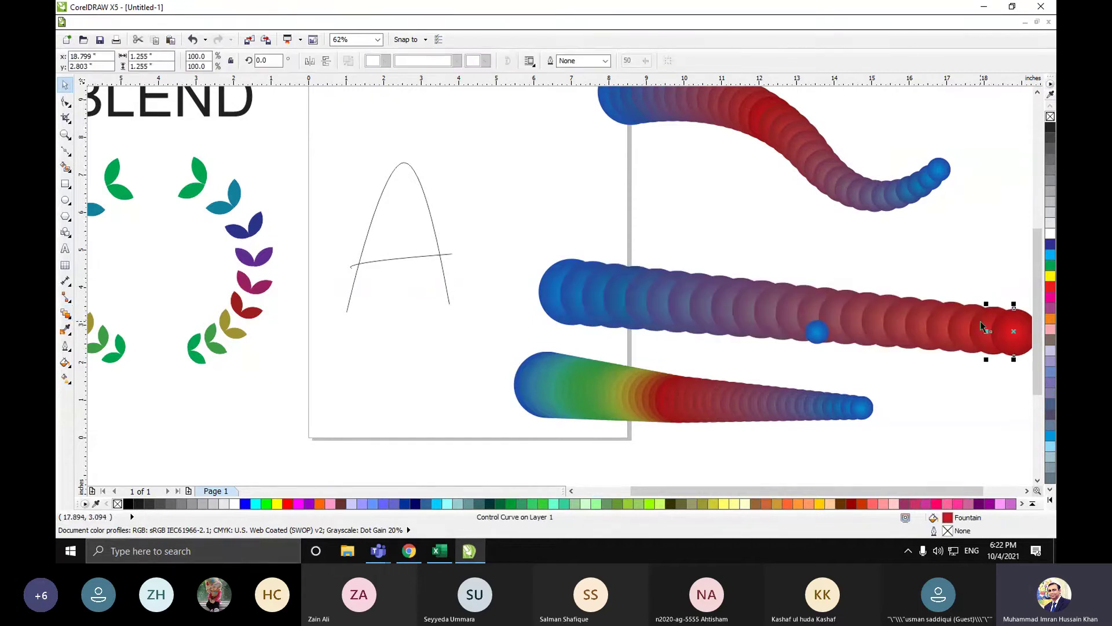
click(821, 338)
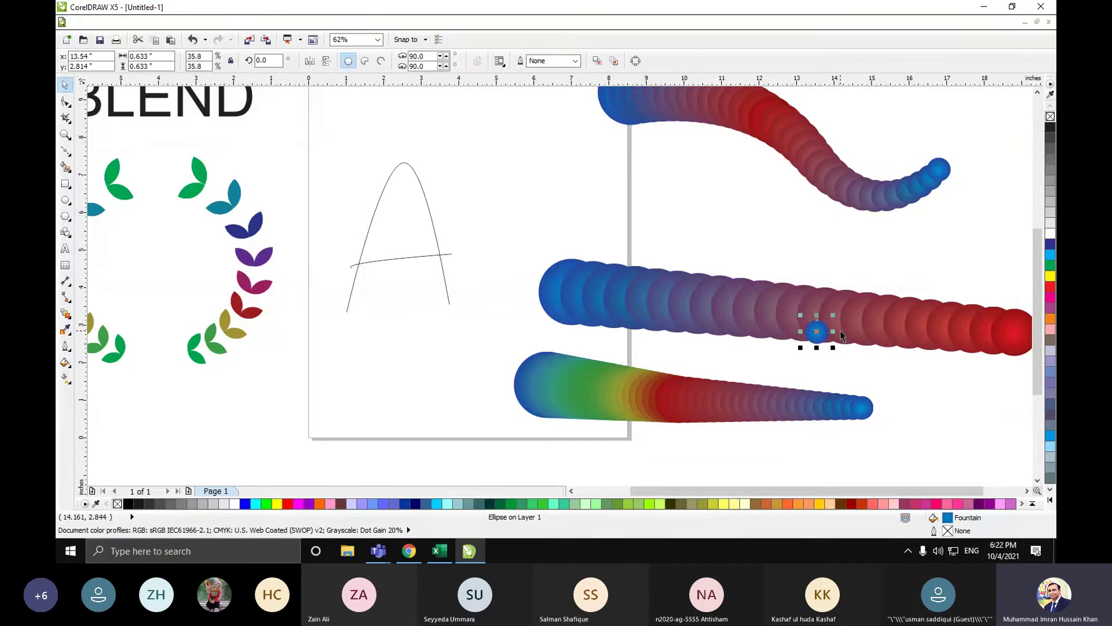
key(Delete)
- Move the whole middle blue-to-red blend to X 11.216, Y 3.678 inches
click(846, 313)
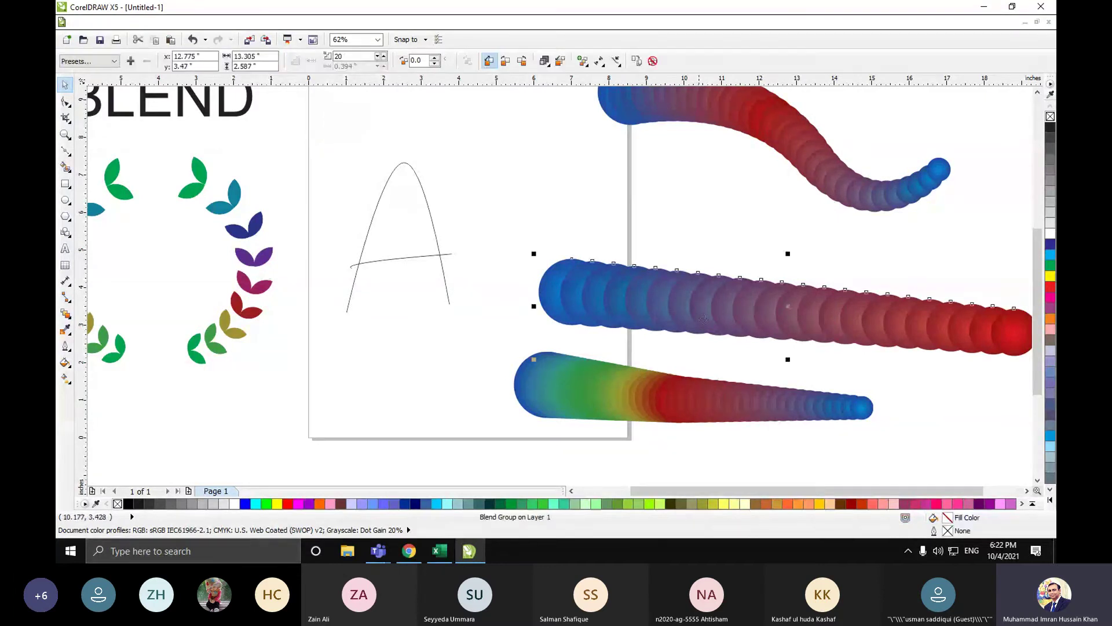
drag(846, 312, 748, 307)
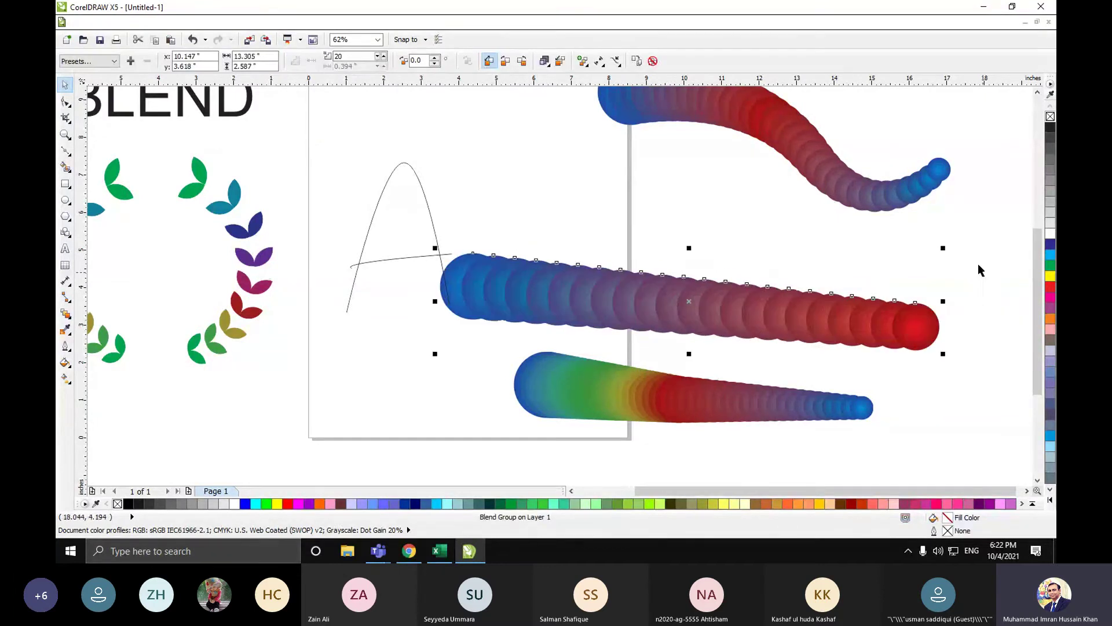
click(565, 265)
click(543, 249)
drag(470, 300, 511, 297)
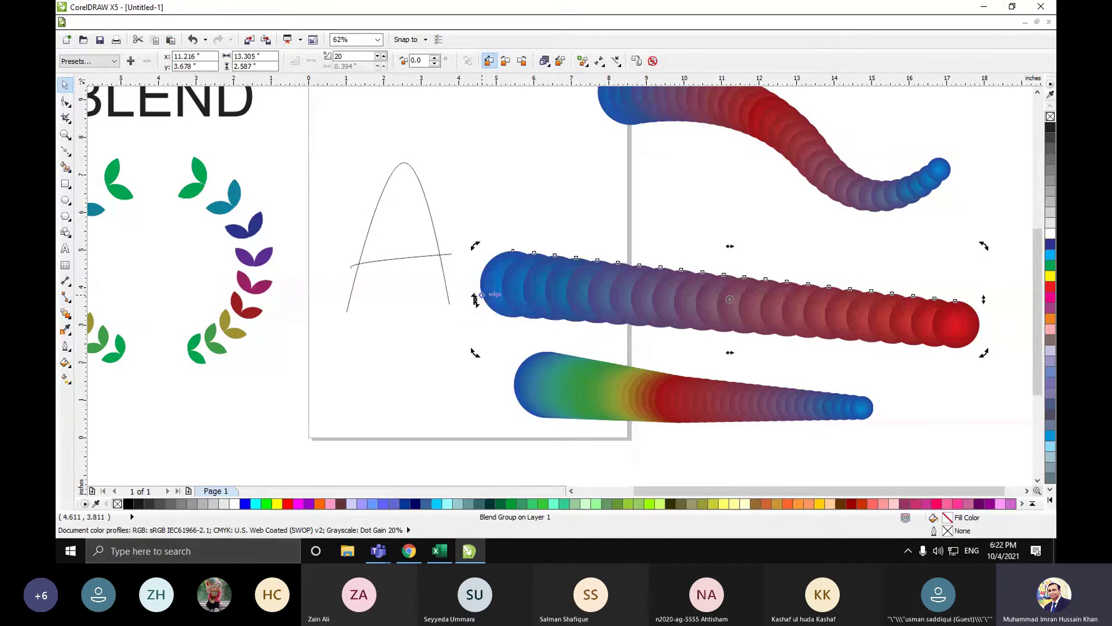
- Shrink the middle blend's red end circle to 0.557 inches and its large blue circle to a similar size
click(977, 333)
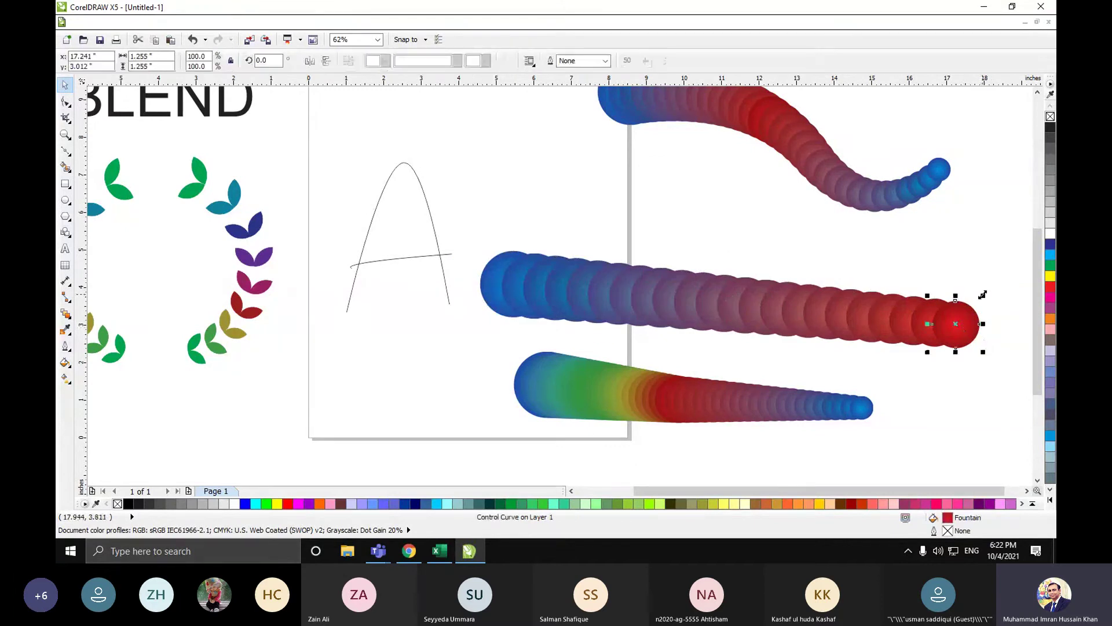
mouse_move(982, 295)
mouse_down()
mouse_move(985, 309)
mouse_move(971, 309)
mouse_up()
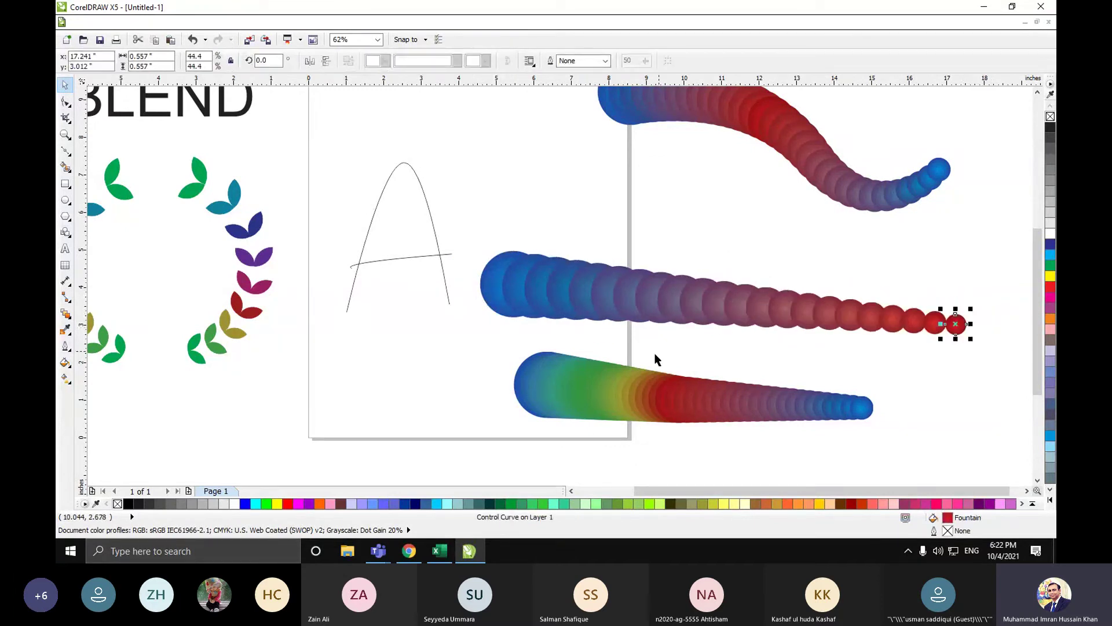
click(520, 318)
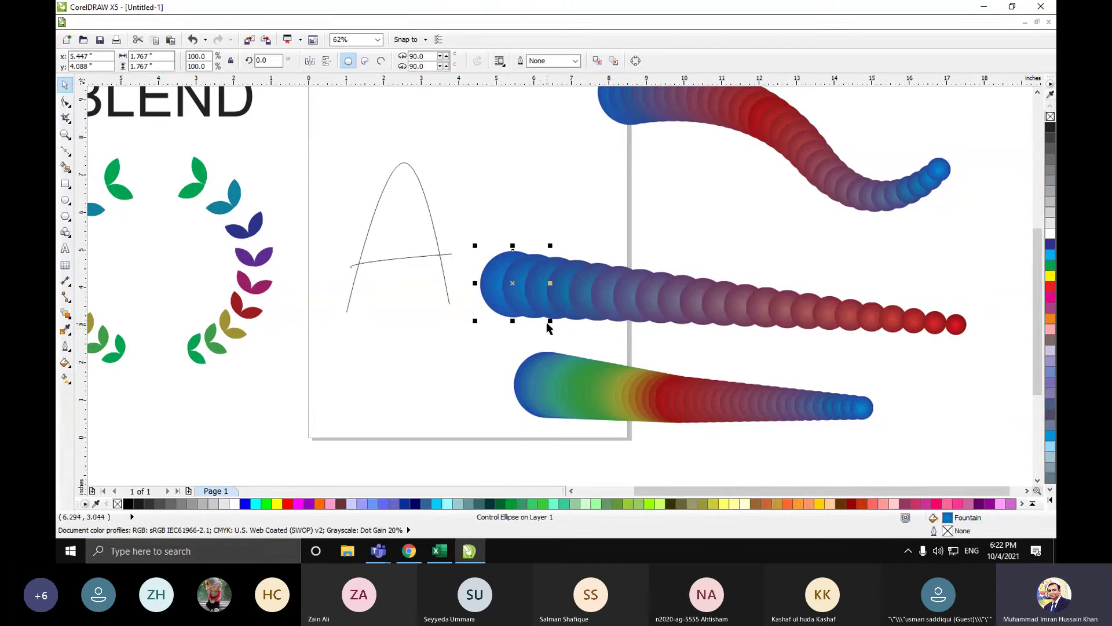
drag(550, 320, 531, 298)
- Set the number of blend objects in the middle blue-to-red blend to 40
click(885, 317)
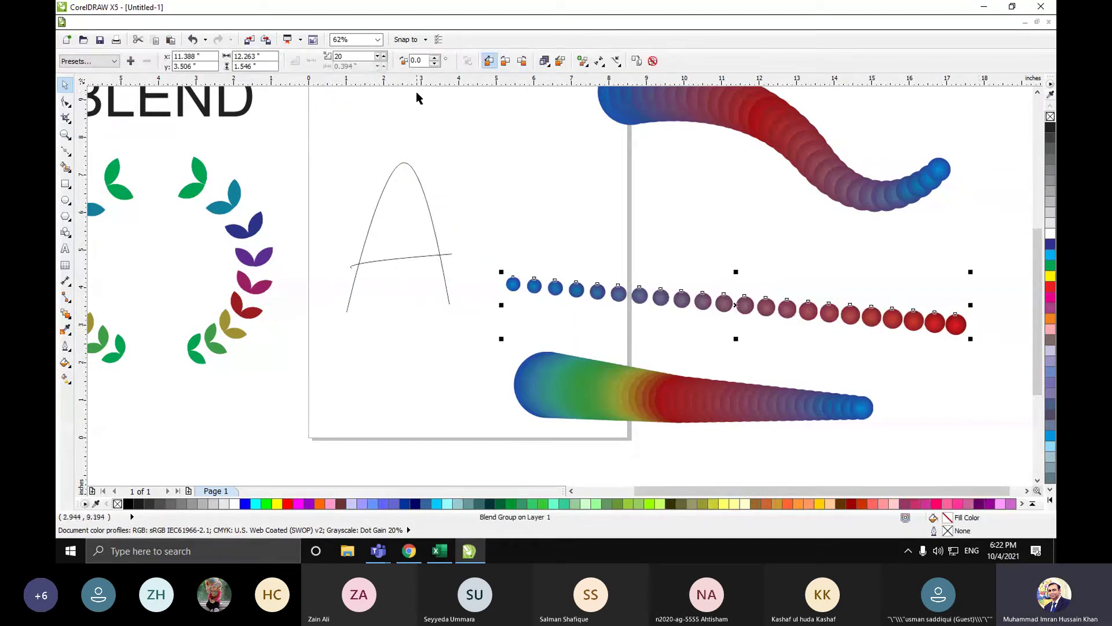
double_click(339, 57)
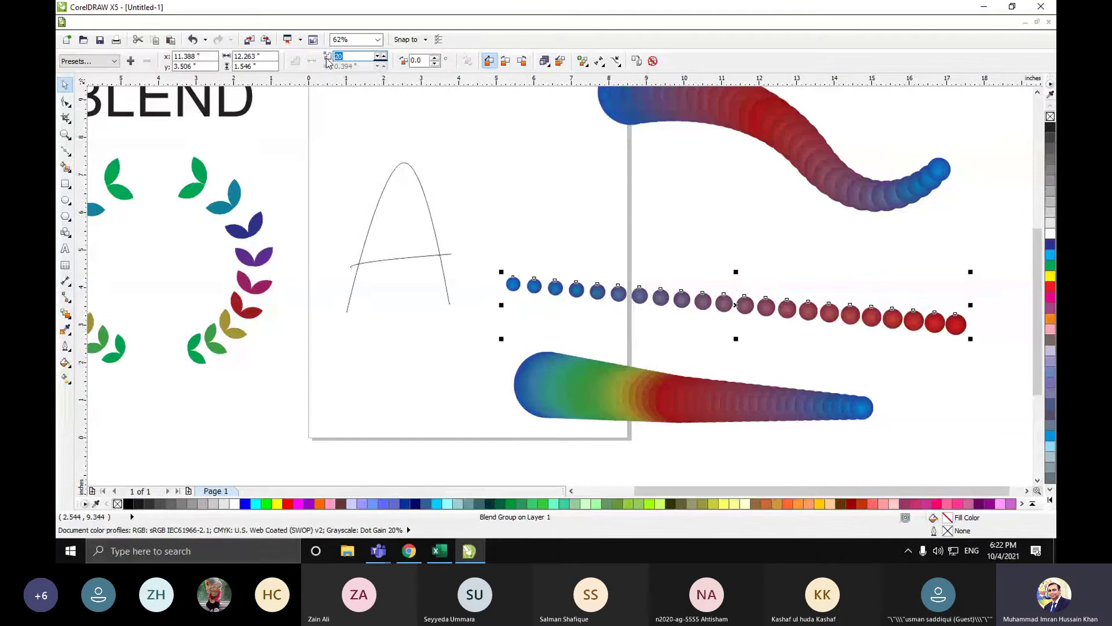
text(40)
key(Return)
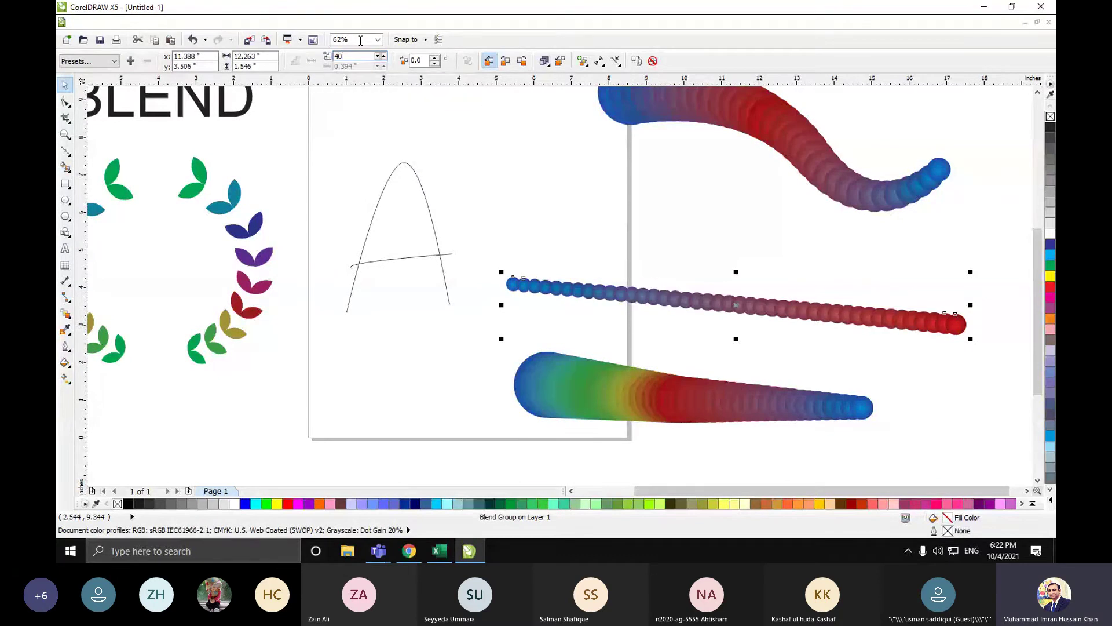
- Shrink the middle blend's red end circle to a size similar to its blue end circle
click(973, 332)
click(962, 329)
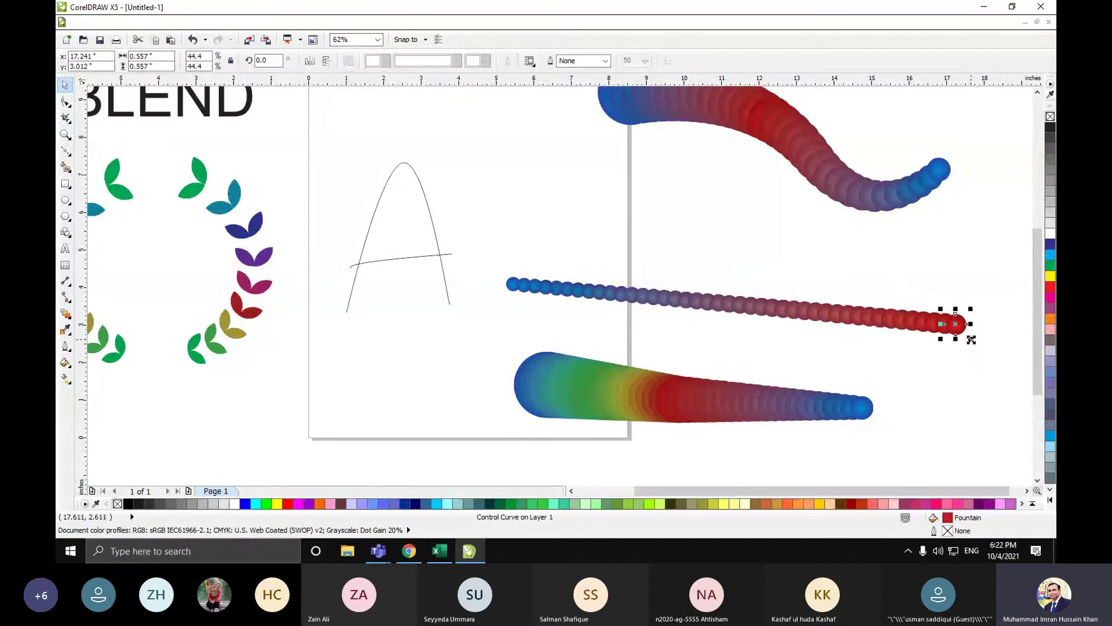
click(834, 322)
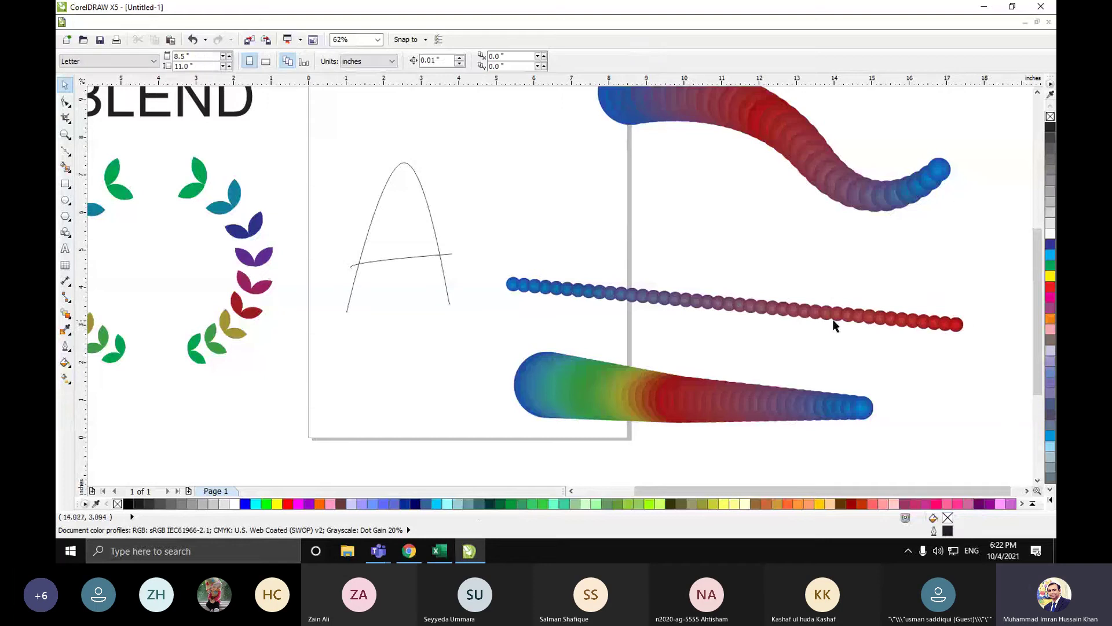
- Try to fit the middle blue-to-red blend to the crossbar curve of the letter A
click(839, 317)
click(616, 61)
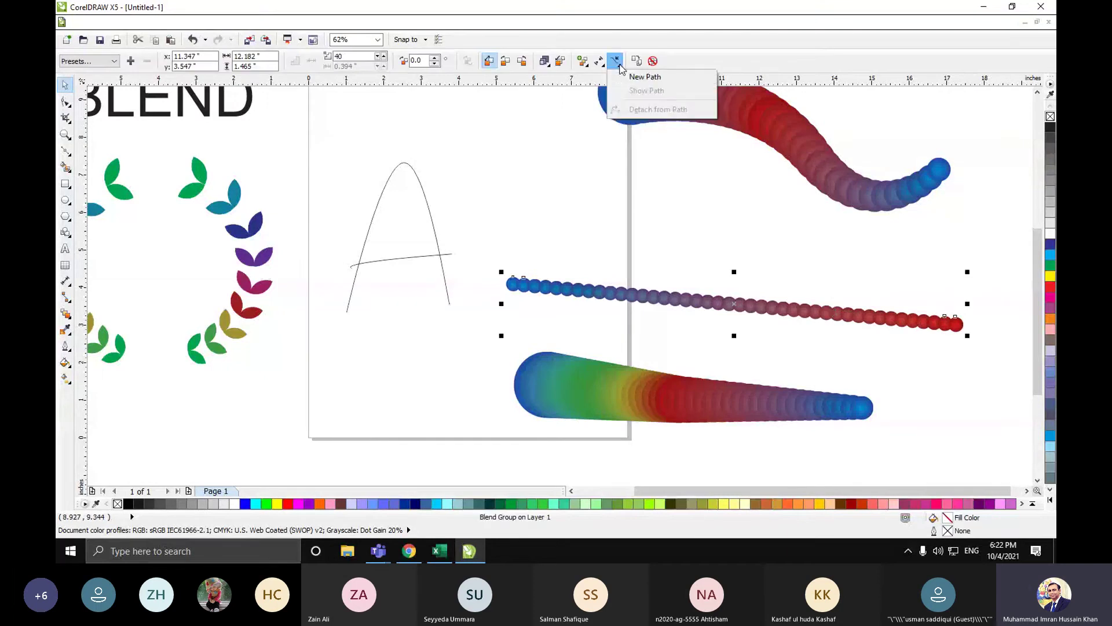
click(638, 75)
click(376, 208)
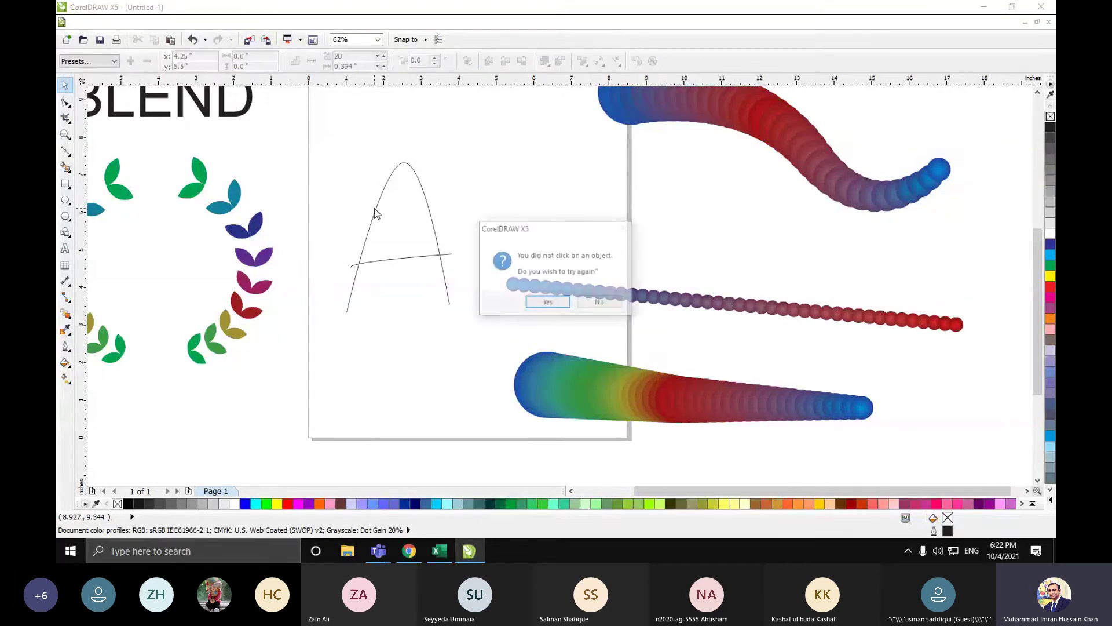
click(546, 301)
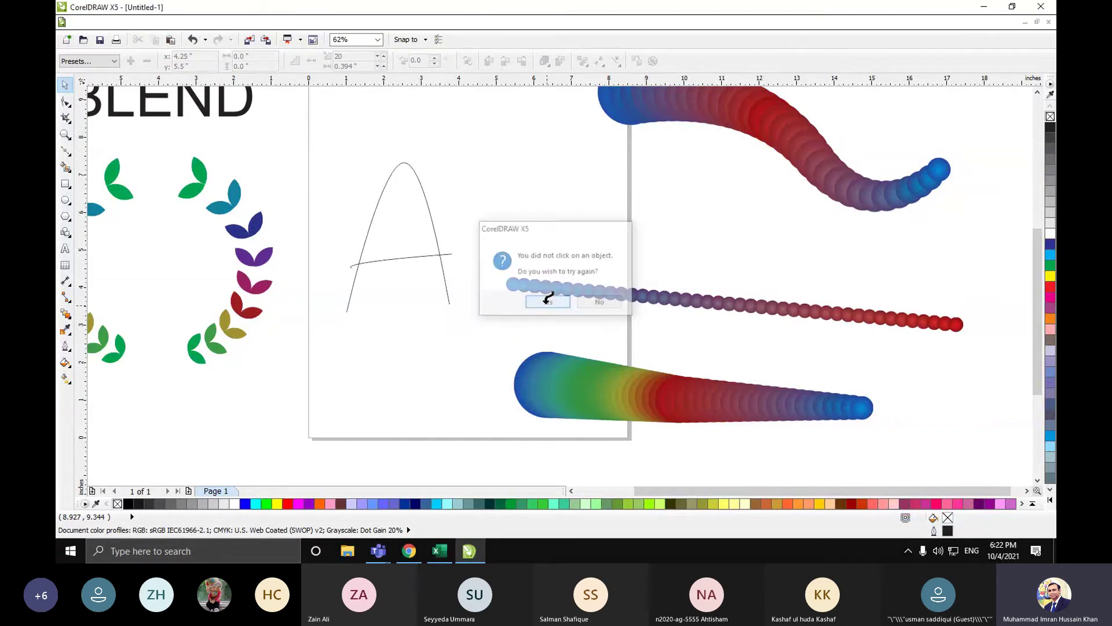
click(413, 255)
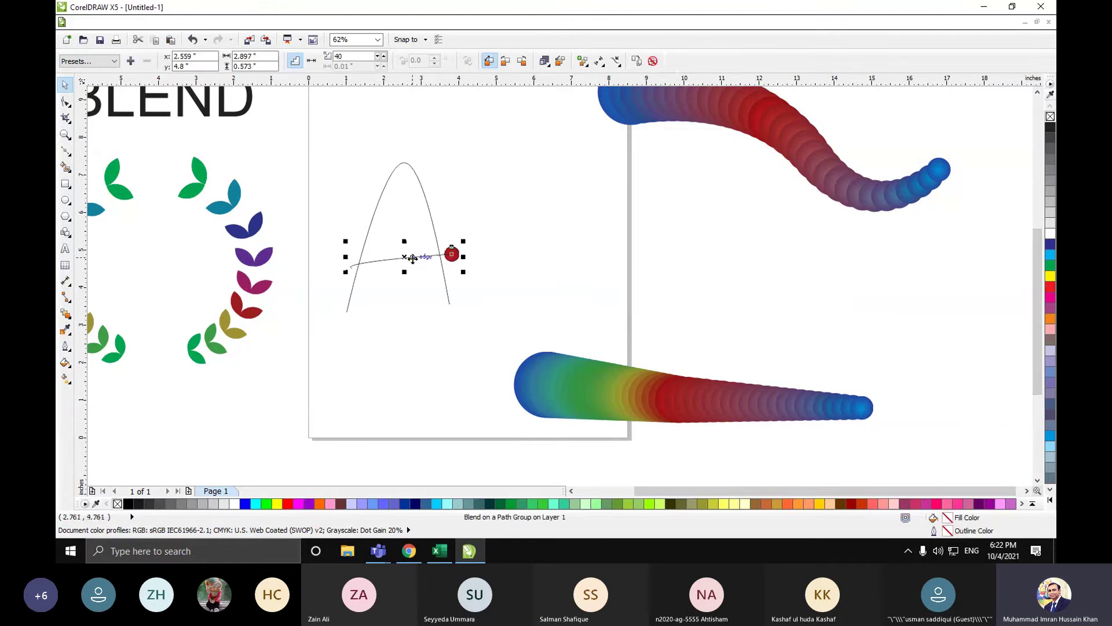
- Undo the trial move of the crossbar and the fitting of the blend to it
click(387, 277)
click(387, 262)
drag(453, 253, 534, 253)
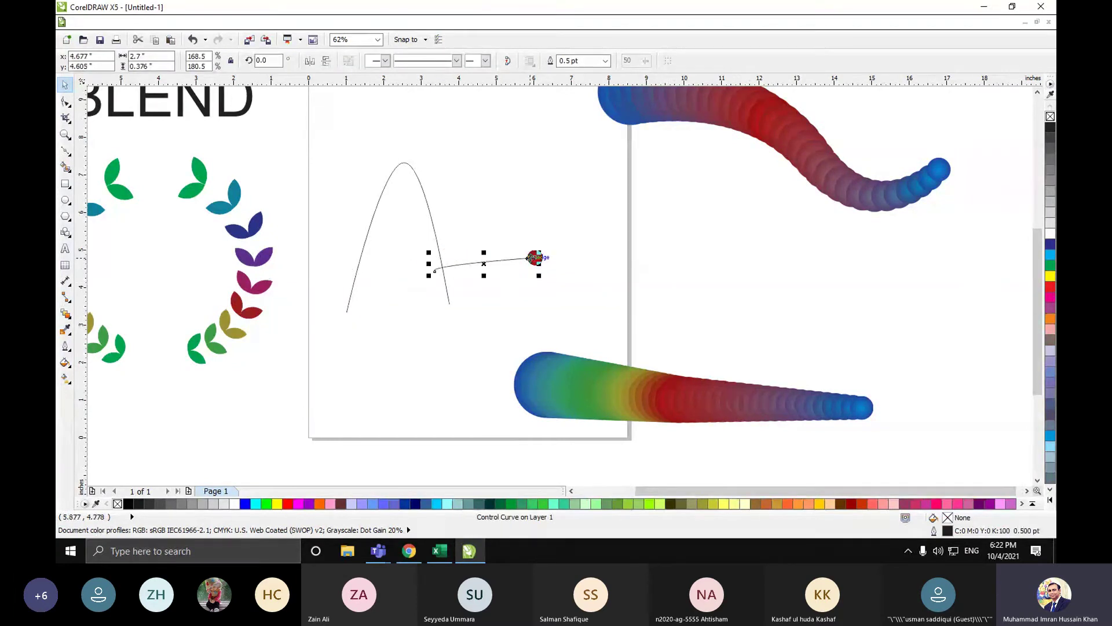
key(ctrl+z)
key(ctrl+z)
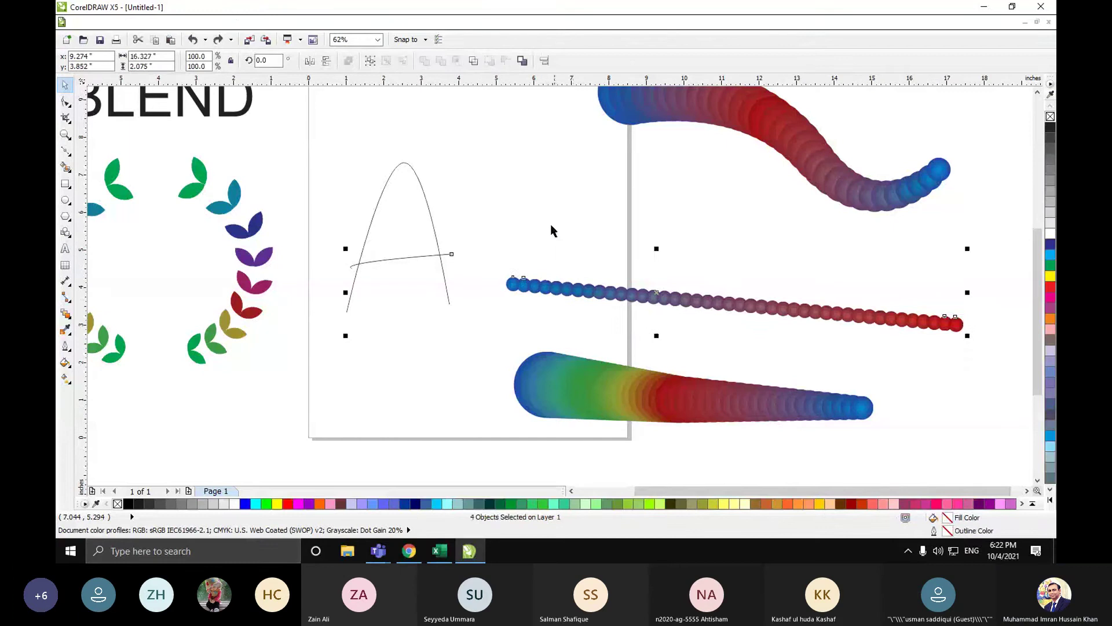
- Fit the middle blue-to-red blend to the arch curve of the letter A as a new path
click(551, 225)
click(423, 252)
click(419, 257)
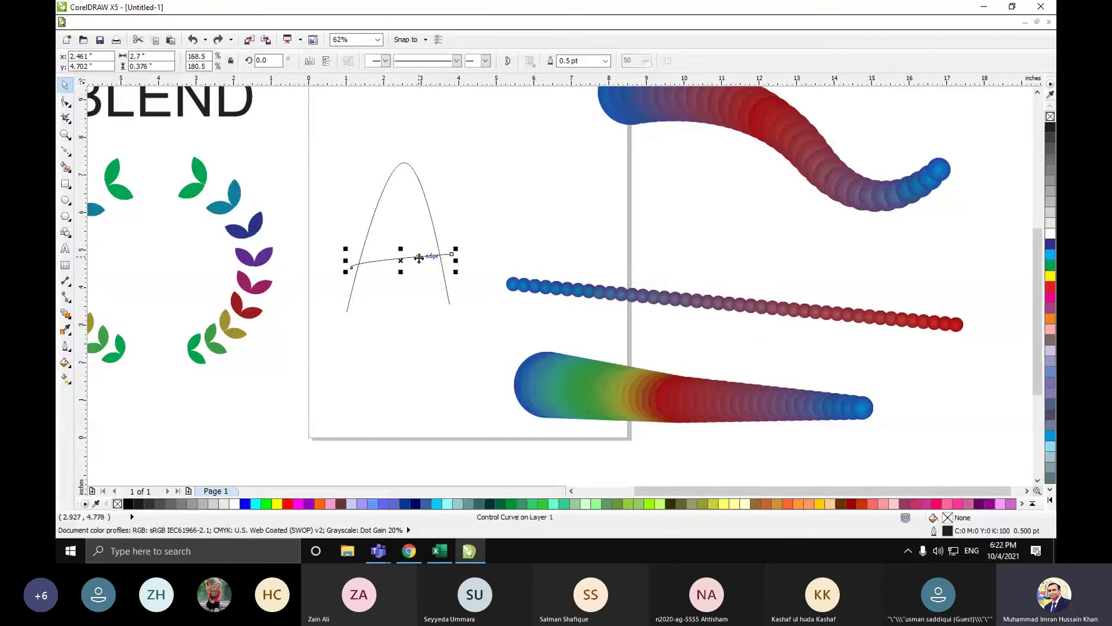
click(686, 308)
click(493, 228)
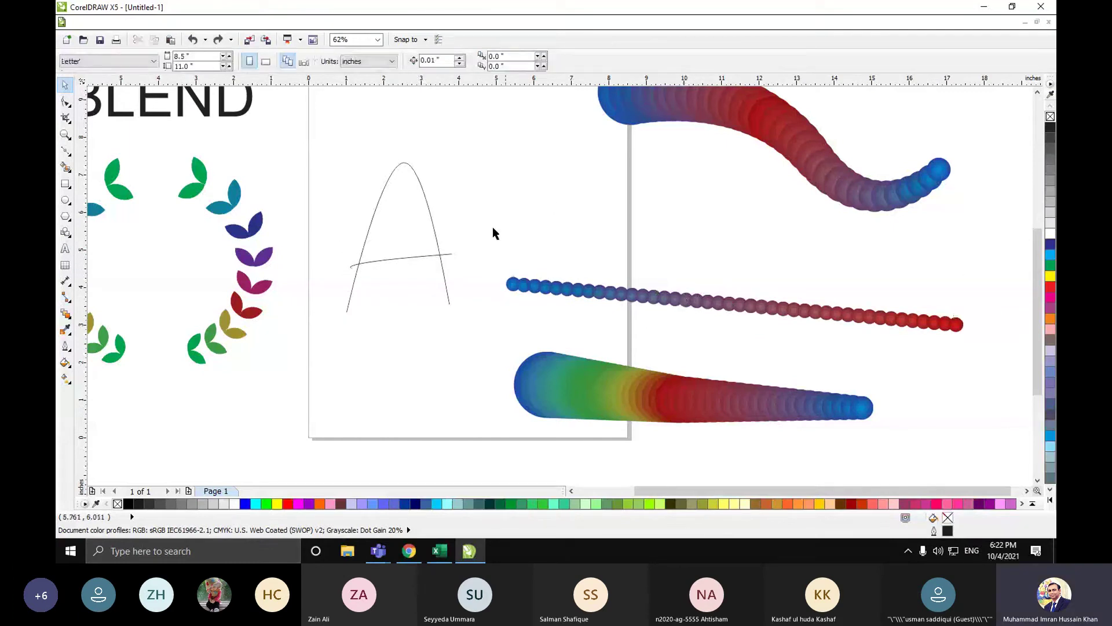
click(591, 293)
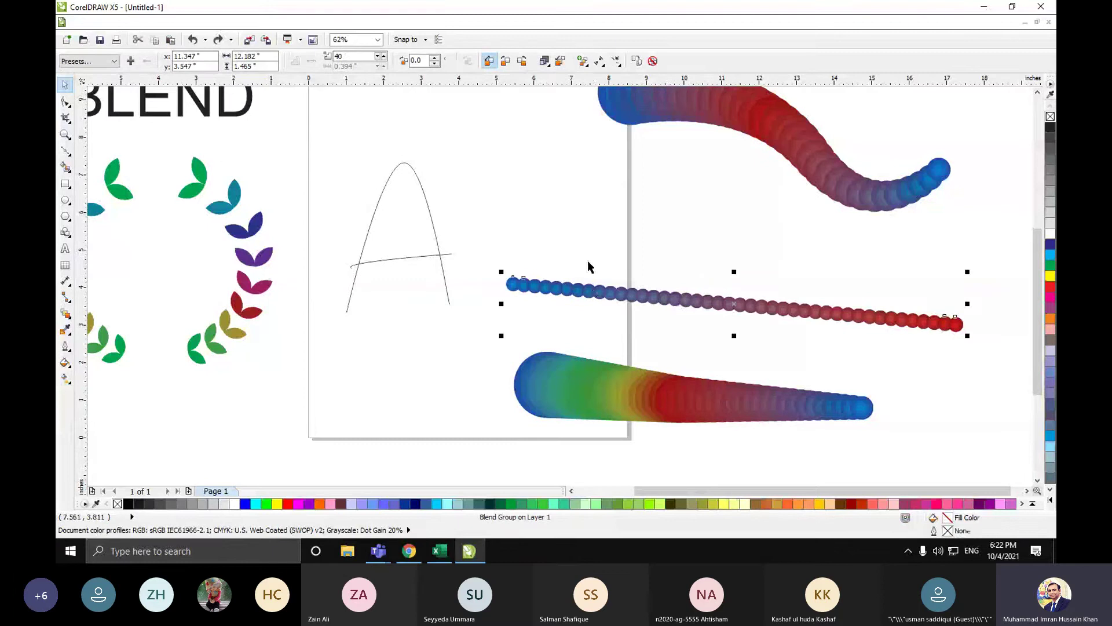
click(600, 60)
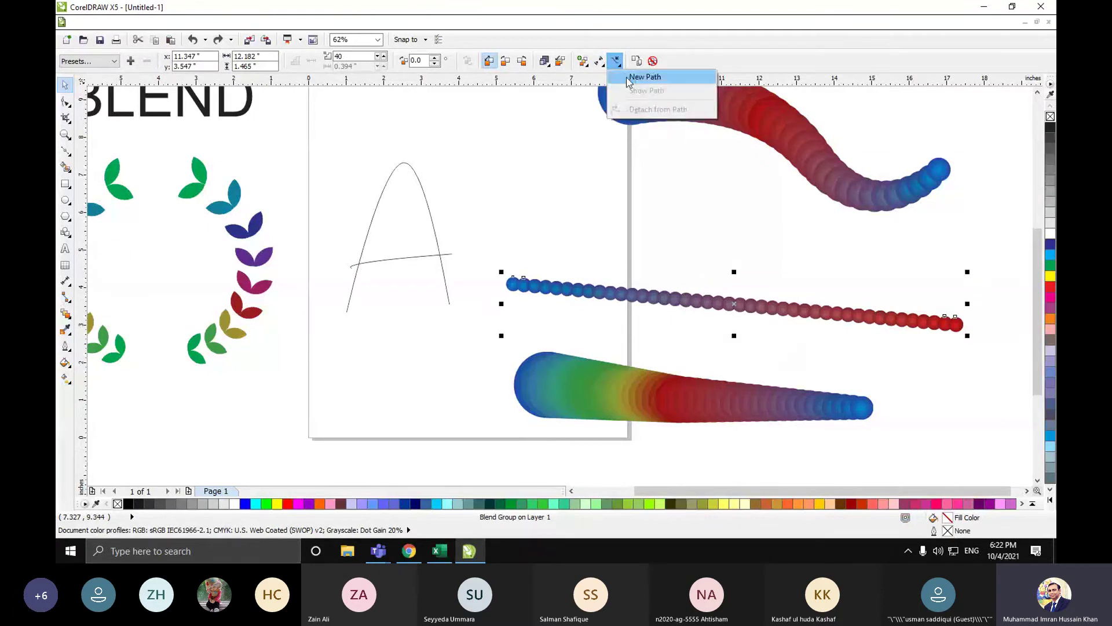
click(628, 77)
click(355, 281)
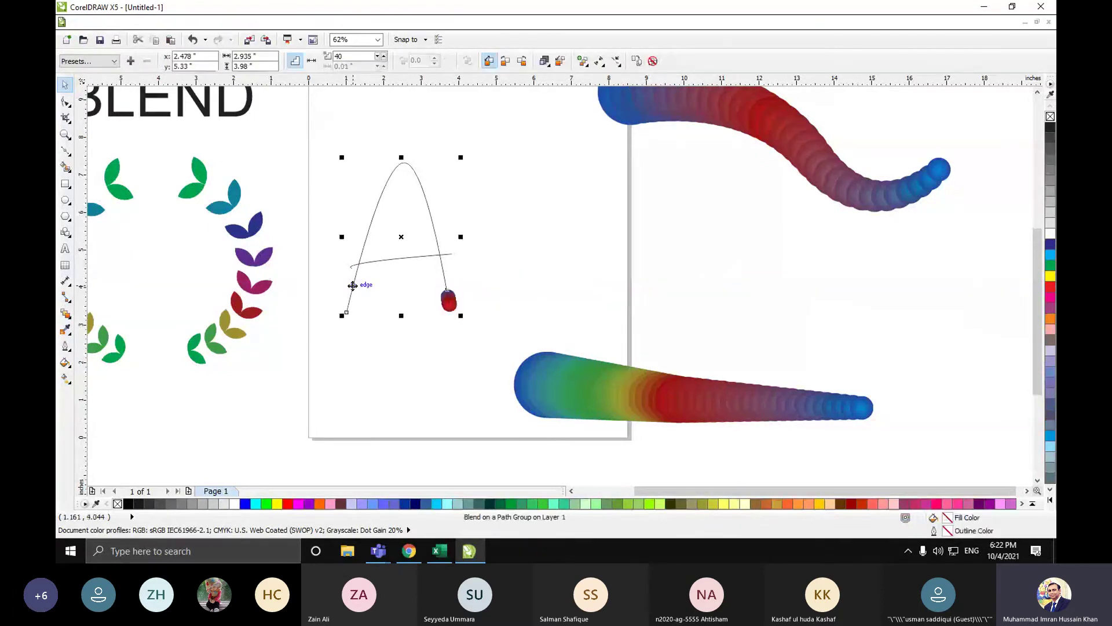
- Spread the blue-to-red blend along the full path of the letter A's arch
click(424, 321)
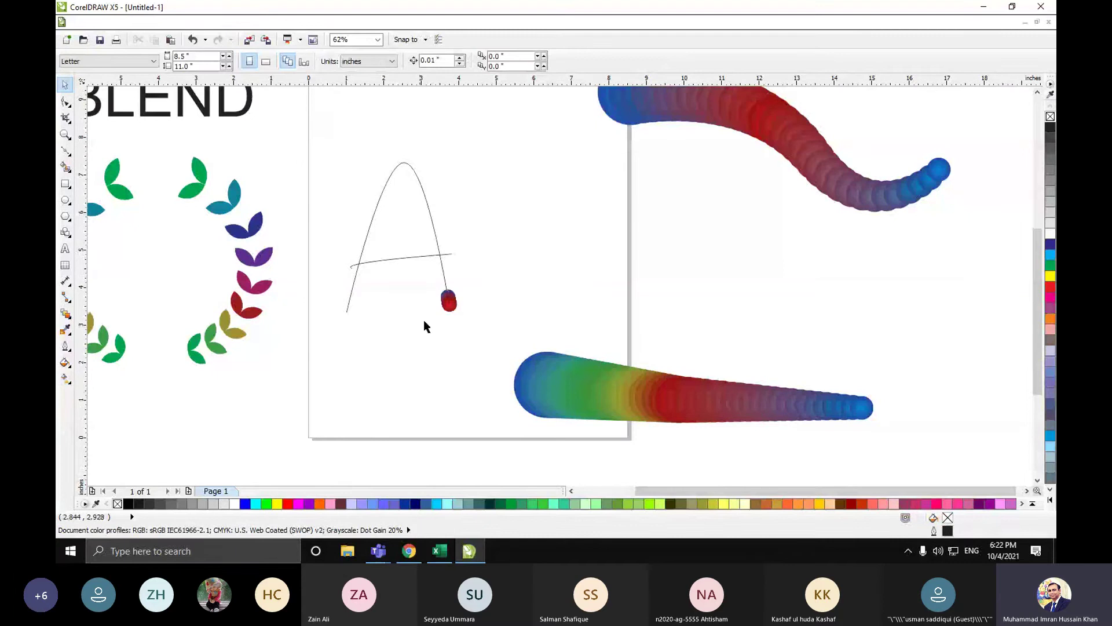
click(452, 308)
click(478, 277)
click(452, 294)
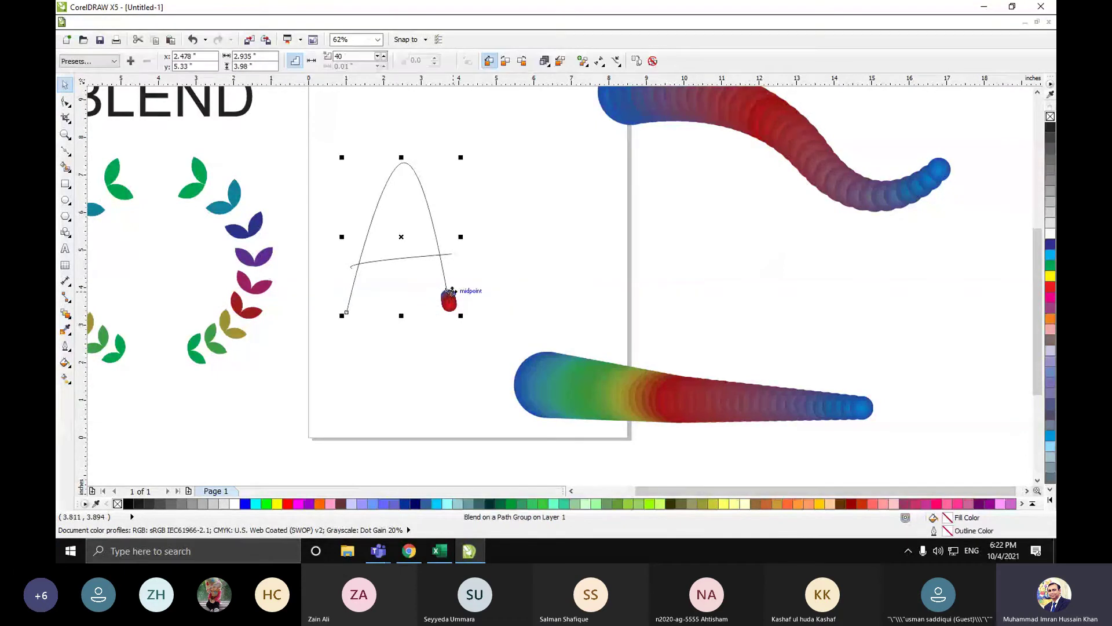
click(312, 60)
click(599, 60)
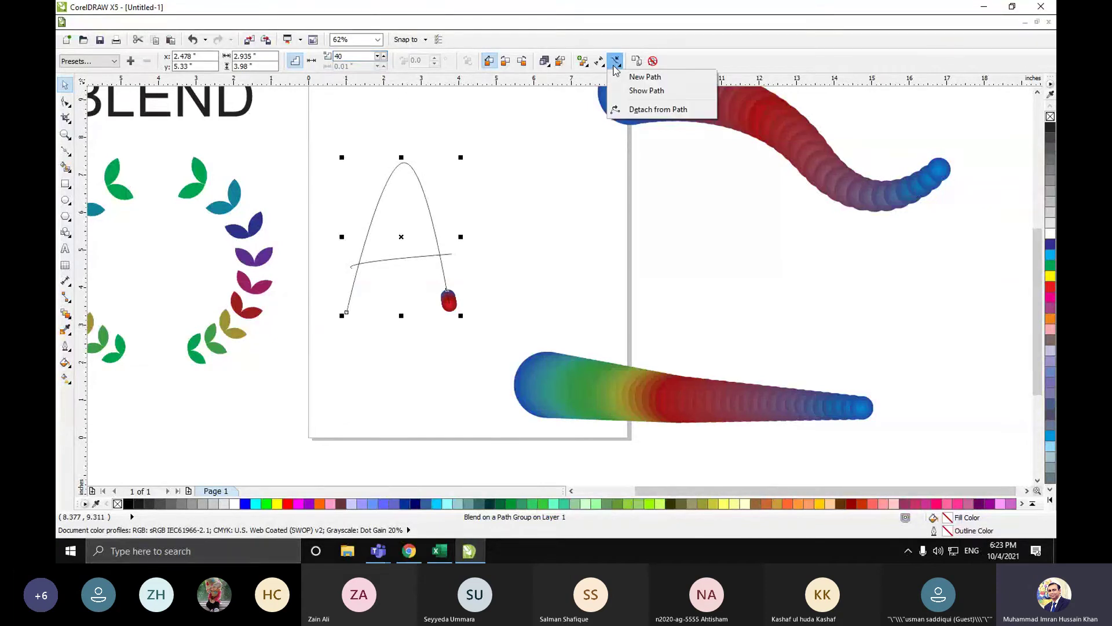
click(585, 67)
click(584, 64)
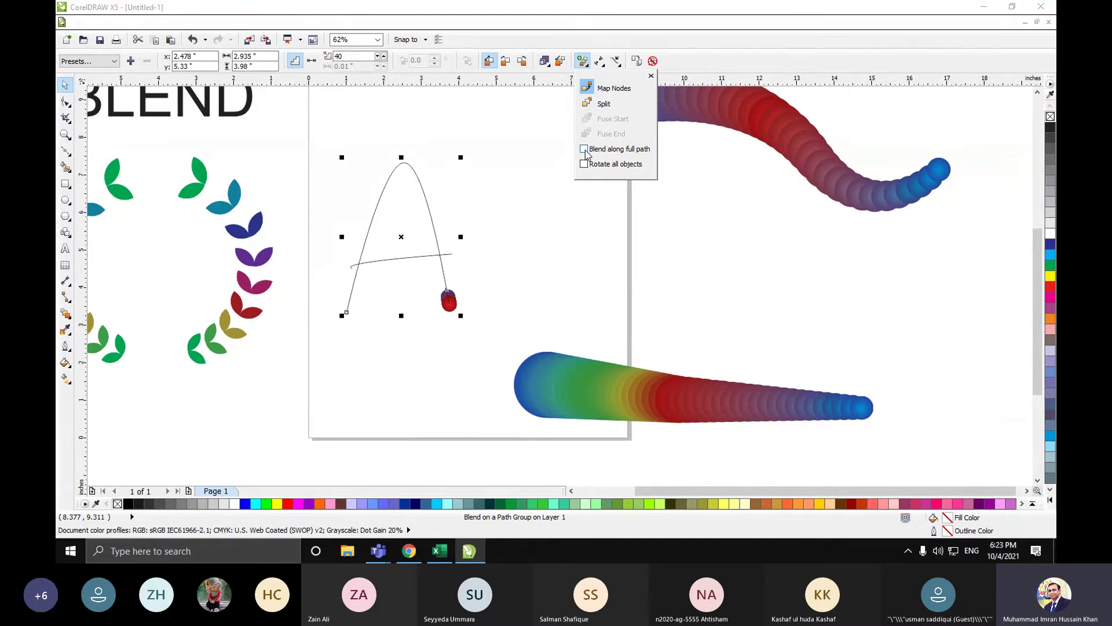
click(584, 150)
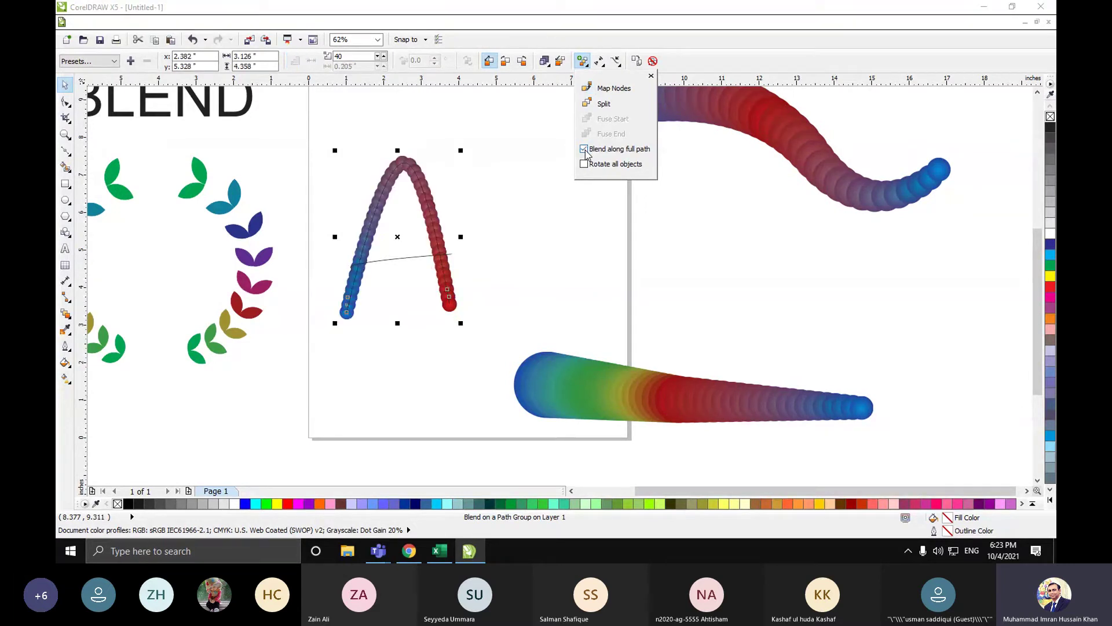
click(533, 243)
click(533, 243)
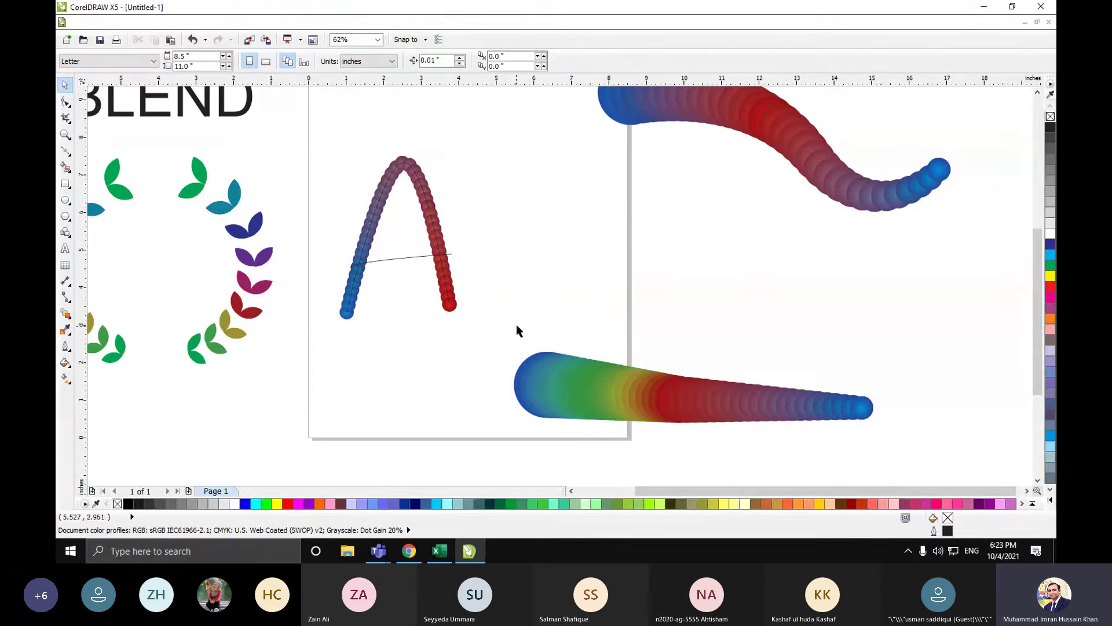
- Set the number of blend objects on the letter A's arch to 80, and raise it further for a smoother stroke
click(376, 185)
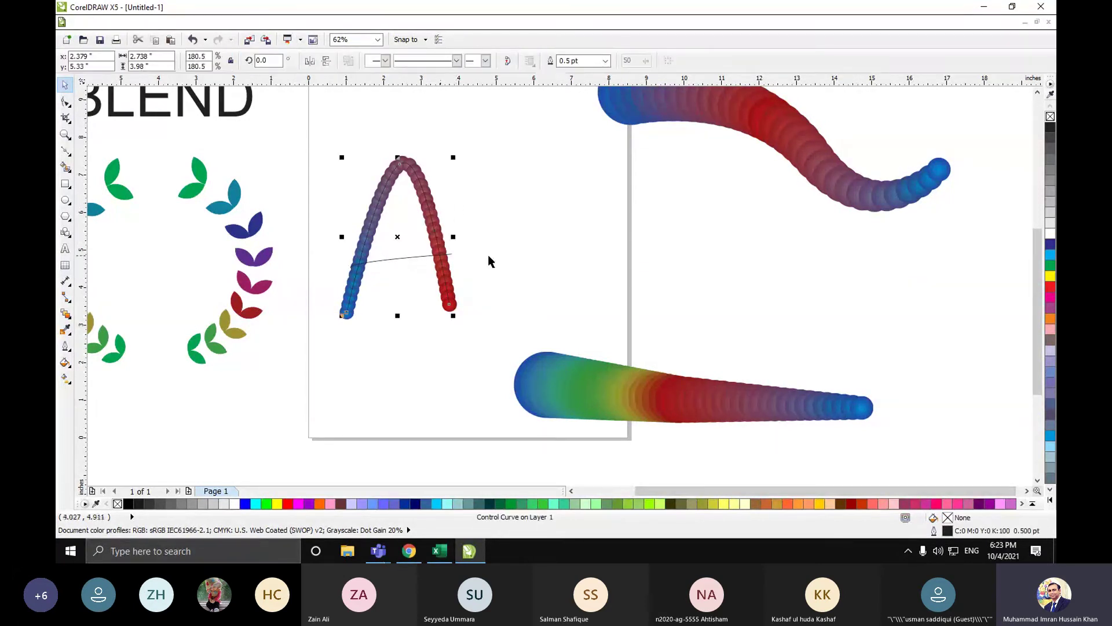
click(447, 284)
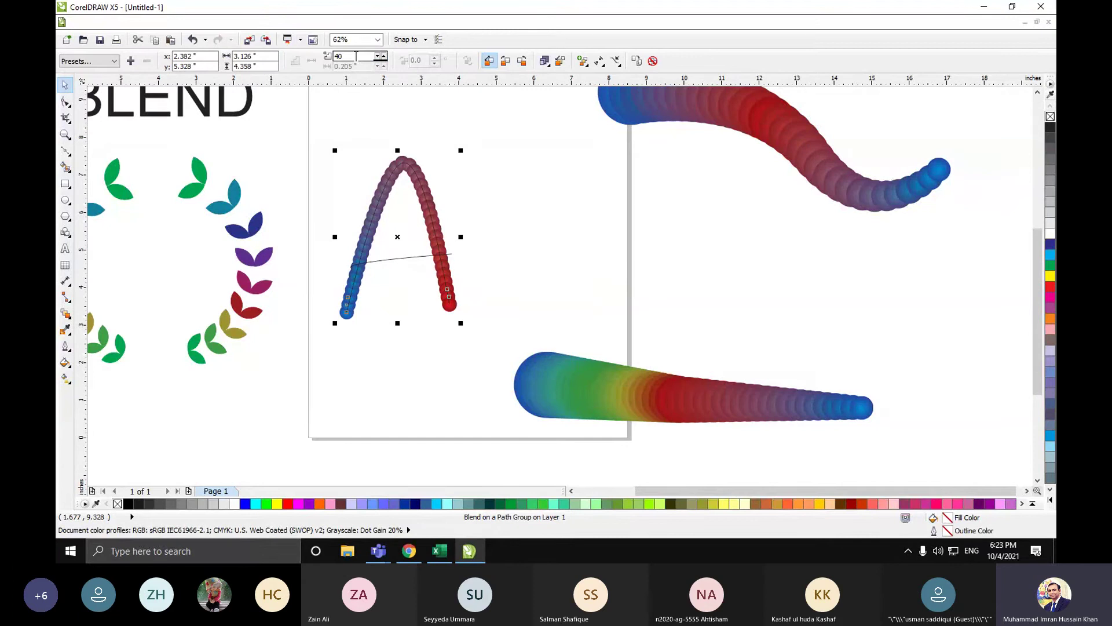
double_click(340, 56)
text(80)
key(Return)
double_click(330, 57)
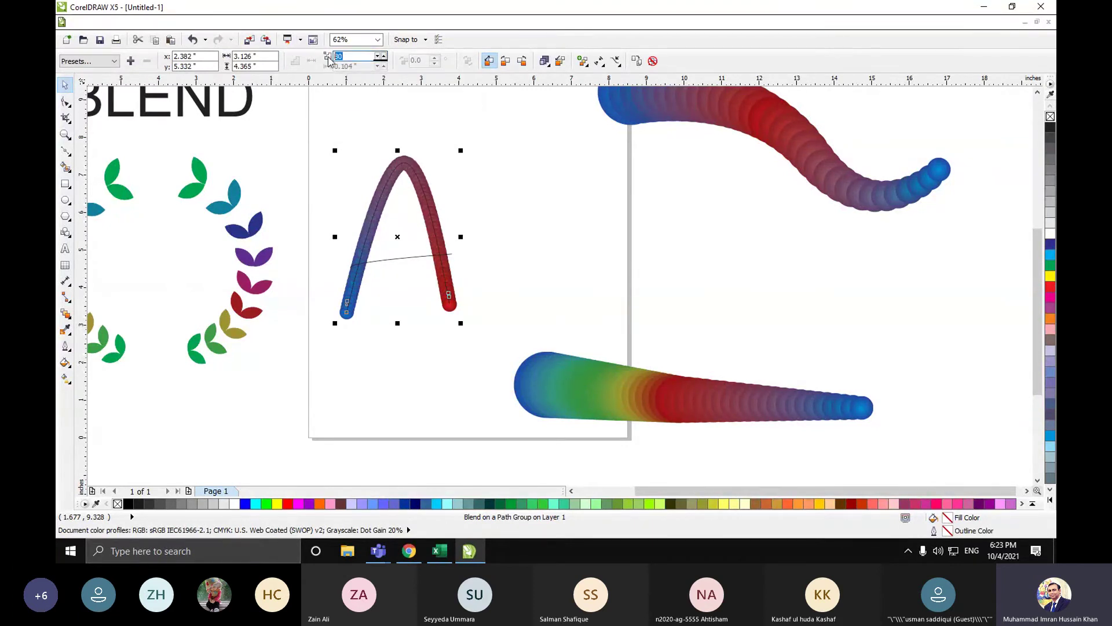
text(0)
text(20)
key(Return)
click(499, 301)
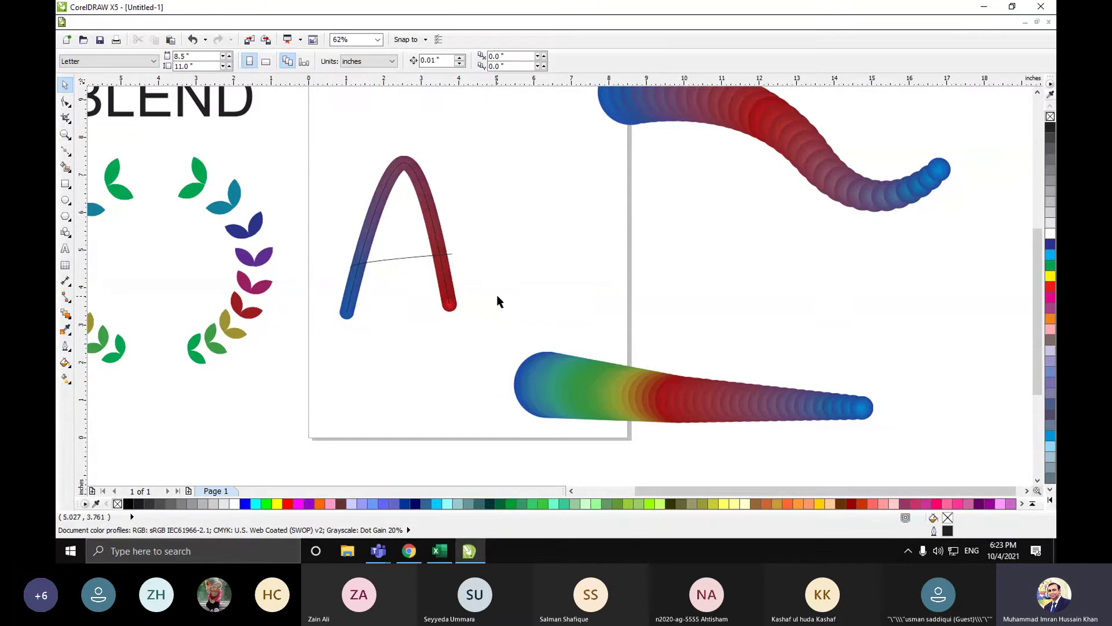
- Scale the whole multicolored blend below the letter A down proportionally to about 68.5 percent
click(454, 268)
click(553, 300)
click(613, 372)
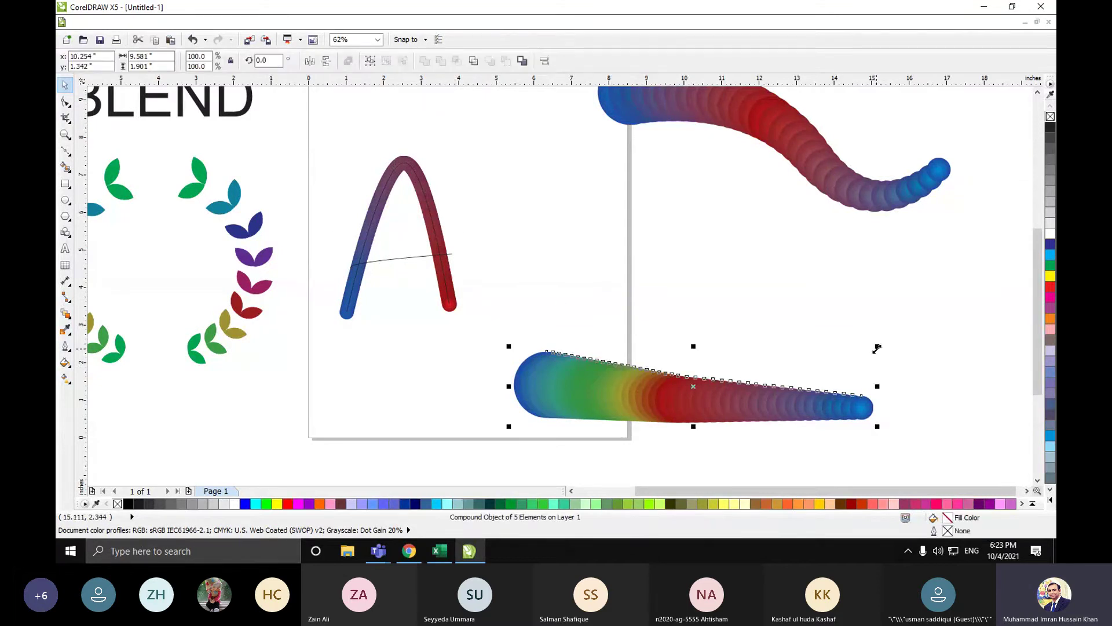
drag(877, 348, 802, 371)
click(782, 367)
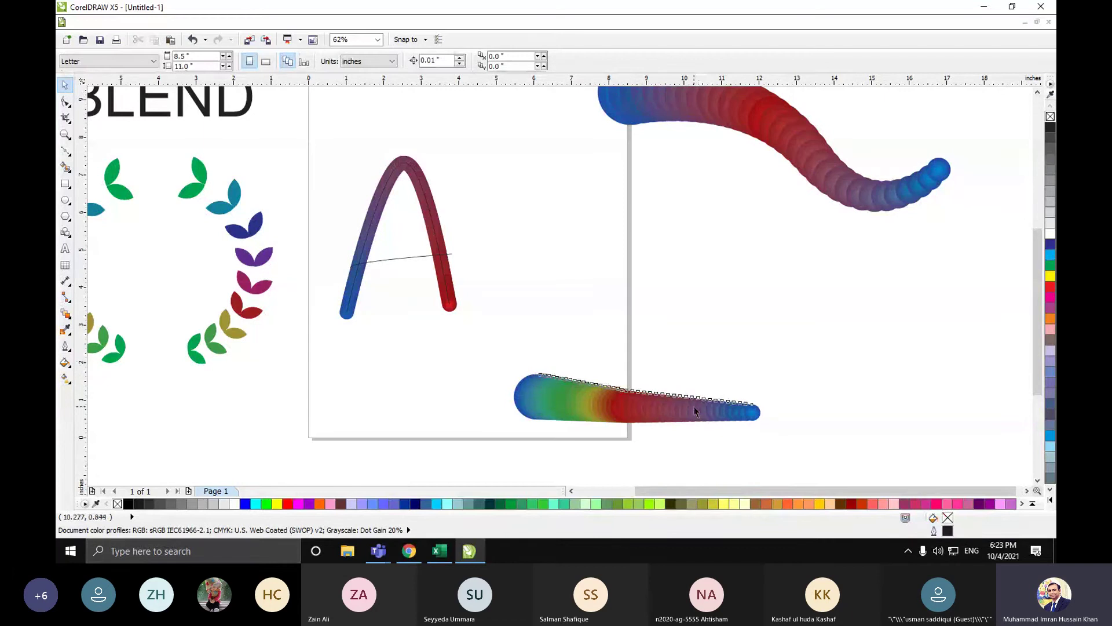
- Shrink the multicolored blend's large blue end circle and its small blue end circle
click(510, 394)
click(502, 397)
click(523, 397)
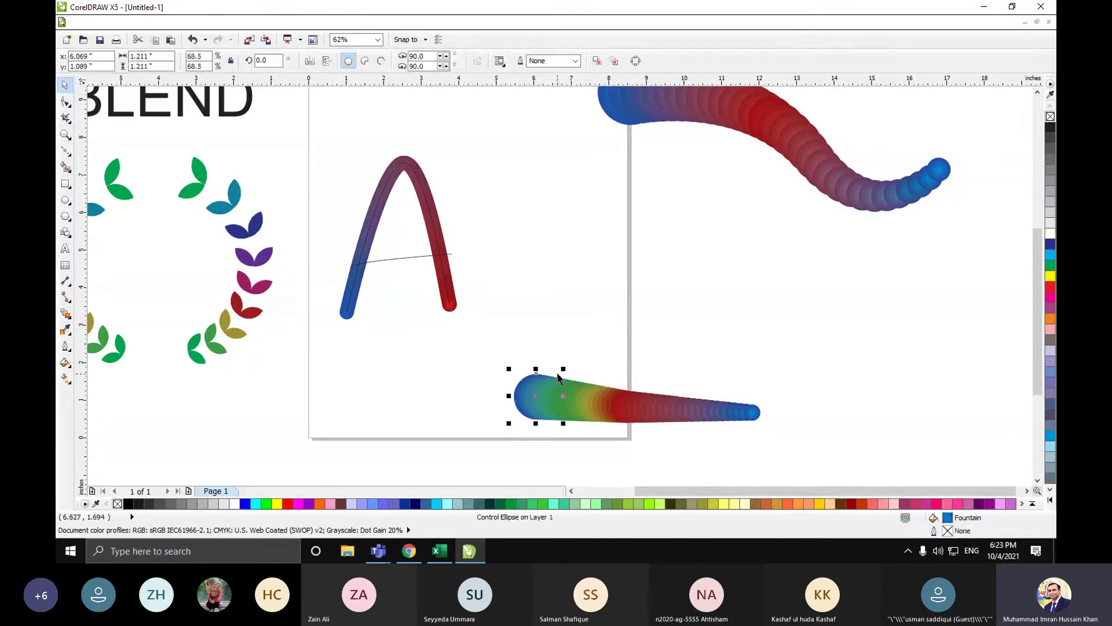
drag(563, 372, 531, 401)
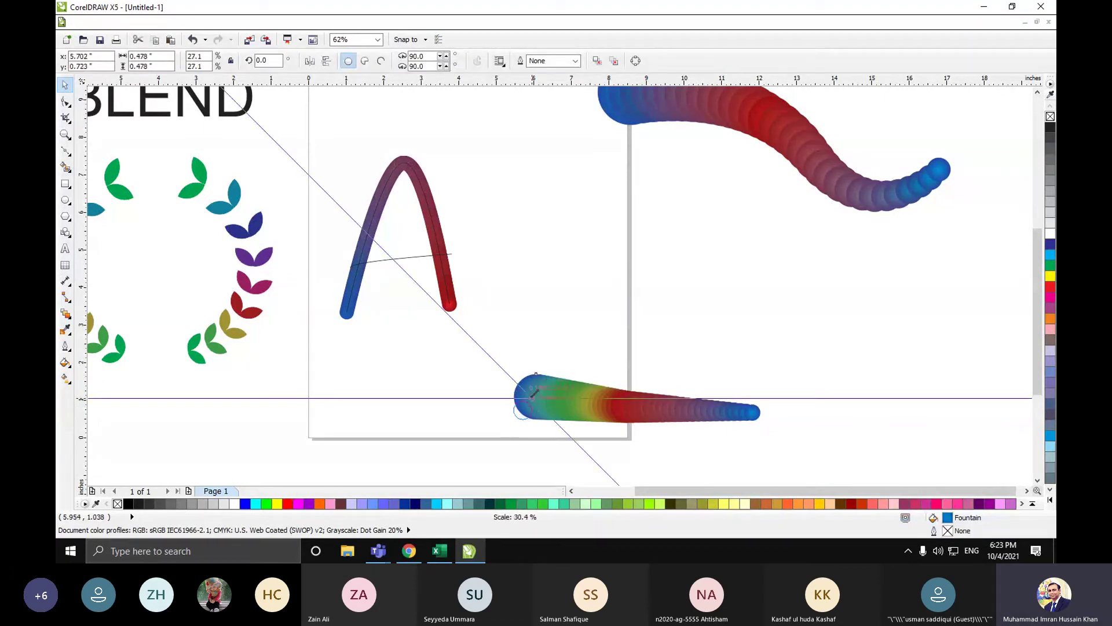
click(707, 377)
click(752, 412)
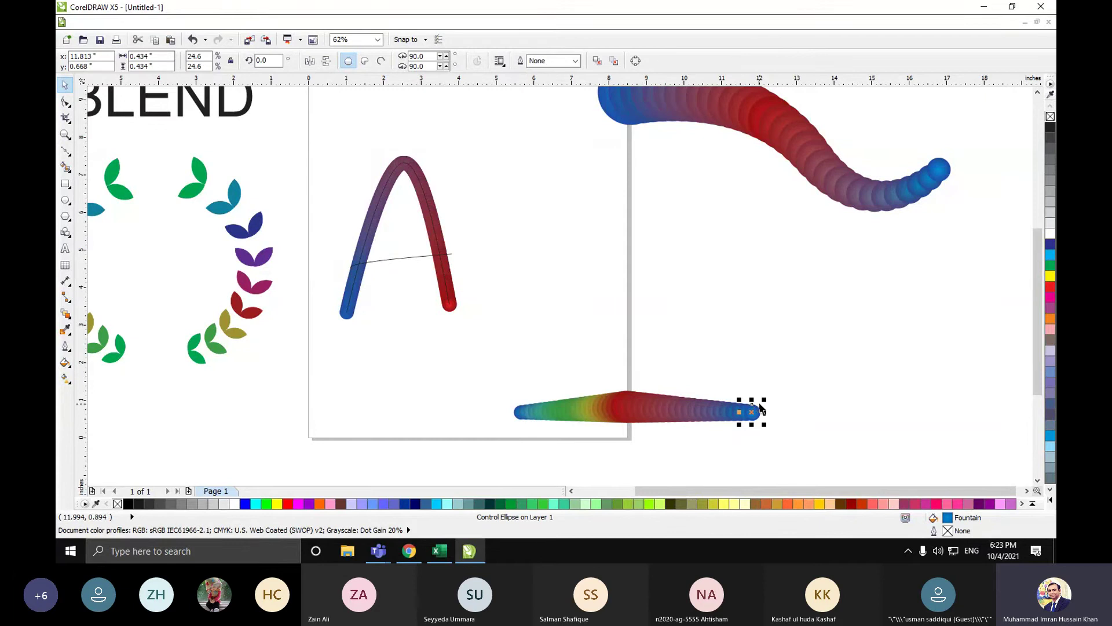
drag(763, 400, 755, 408)
click(766, 394)
- Move the multicolored blend to X 9.893, Y 1.383 inches, with its middle red circle lower than both ends
click(619, 408)
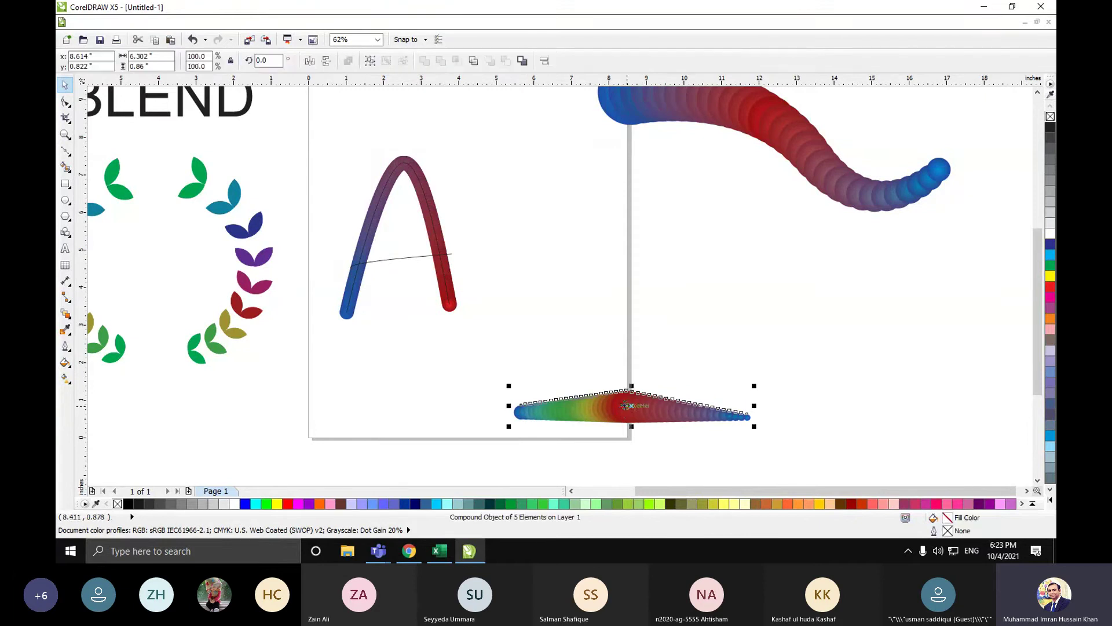
click(619, 407)
click(631, 403)
drag(631, 407, 674, 389)
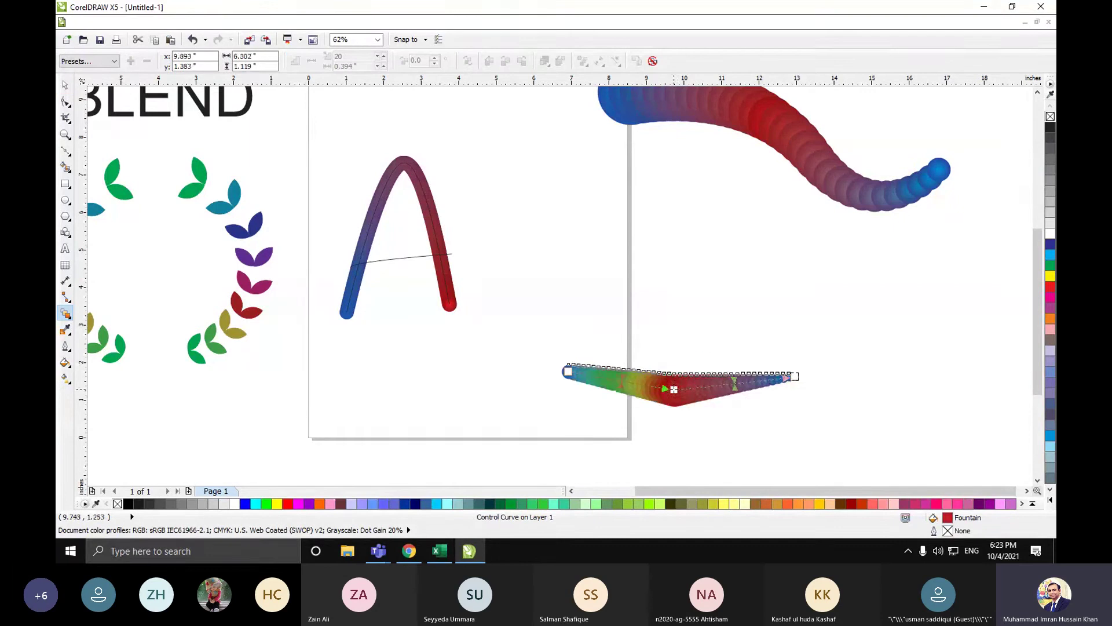
click(65, 84)
click(678, 424)
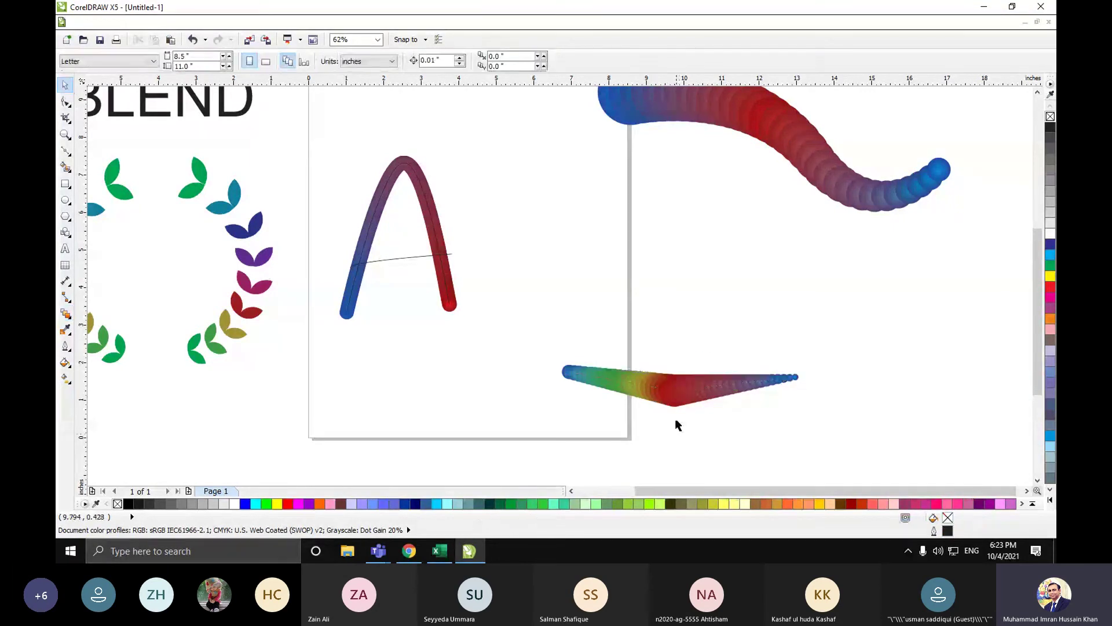
- Merge the multicolored blend into a single rainbow blend between its blue ends and move it to X 6.868, Y 1.552 inches
double_click(675, 408)
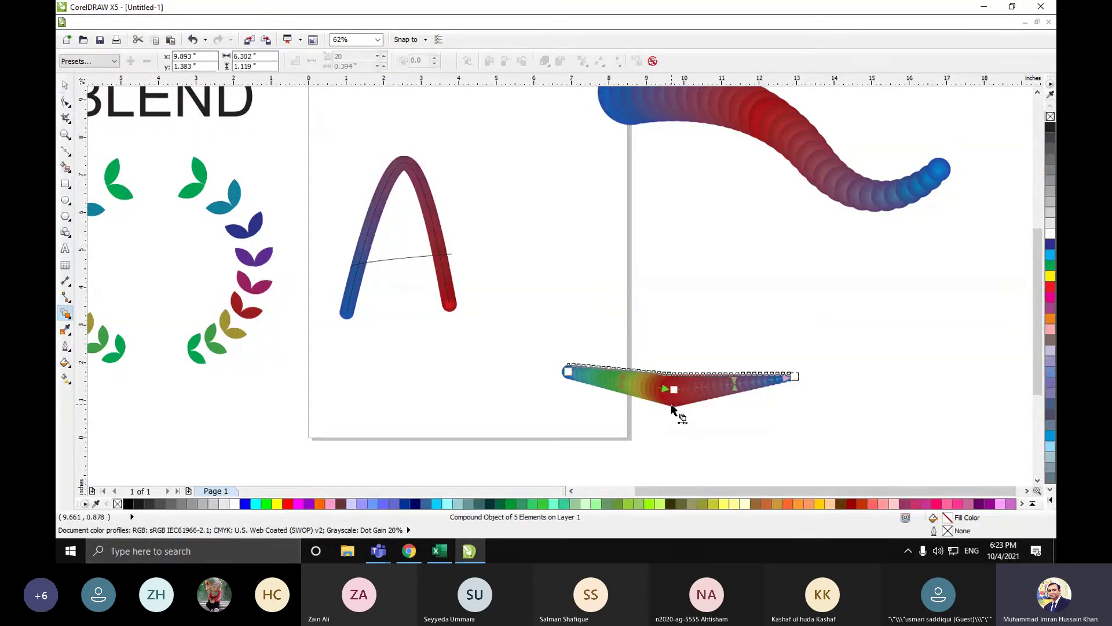
drag(674, 390, 590, 383)
click(64, 87)
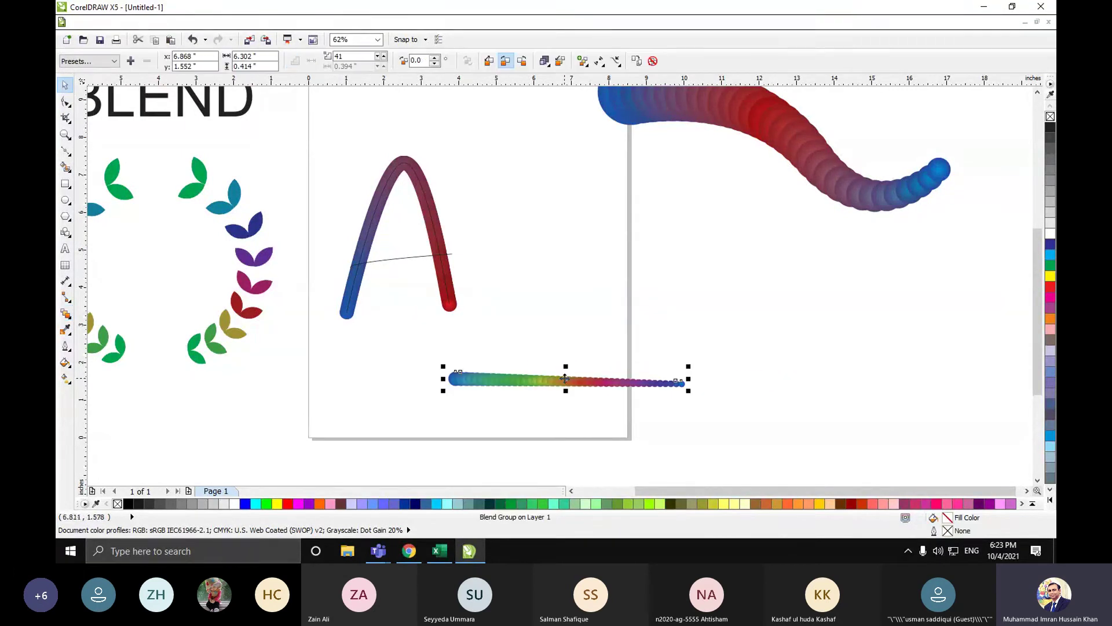
- Attach the rainbow blend to the letter A's crossbar curve as its new path
click(616, 61)
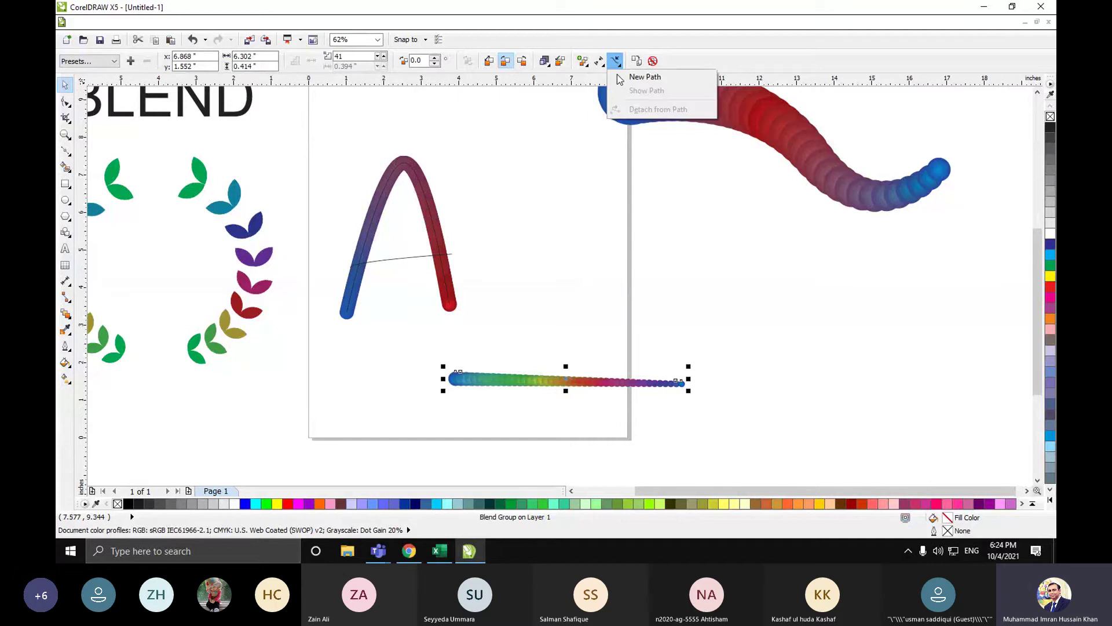
click(639, 79)
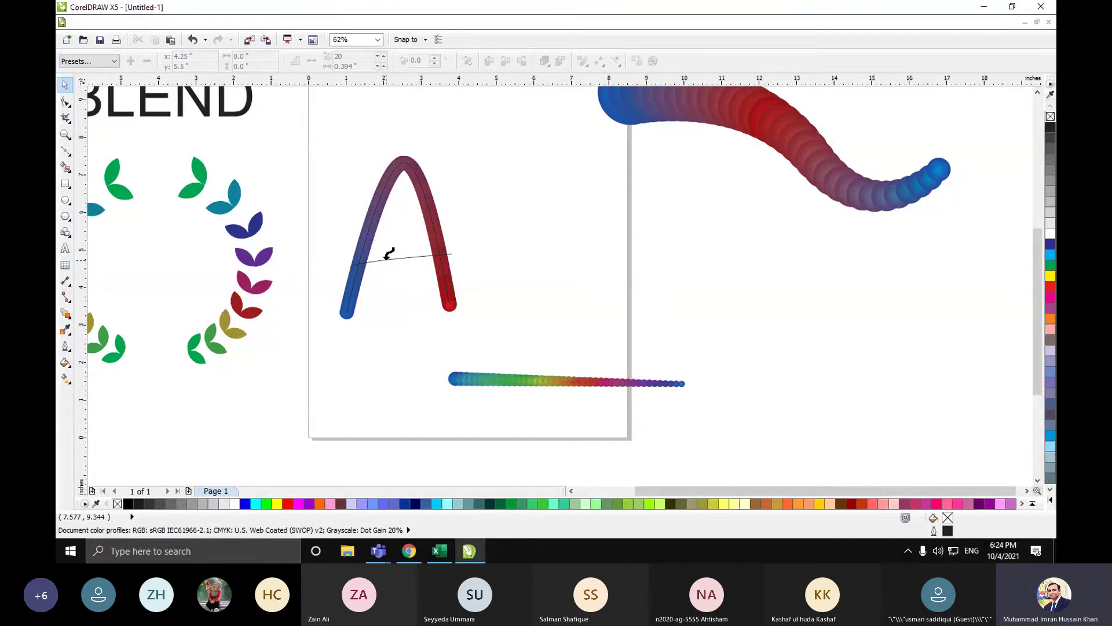
click(386, 258)
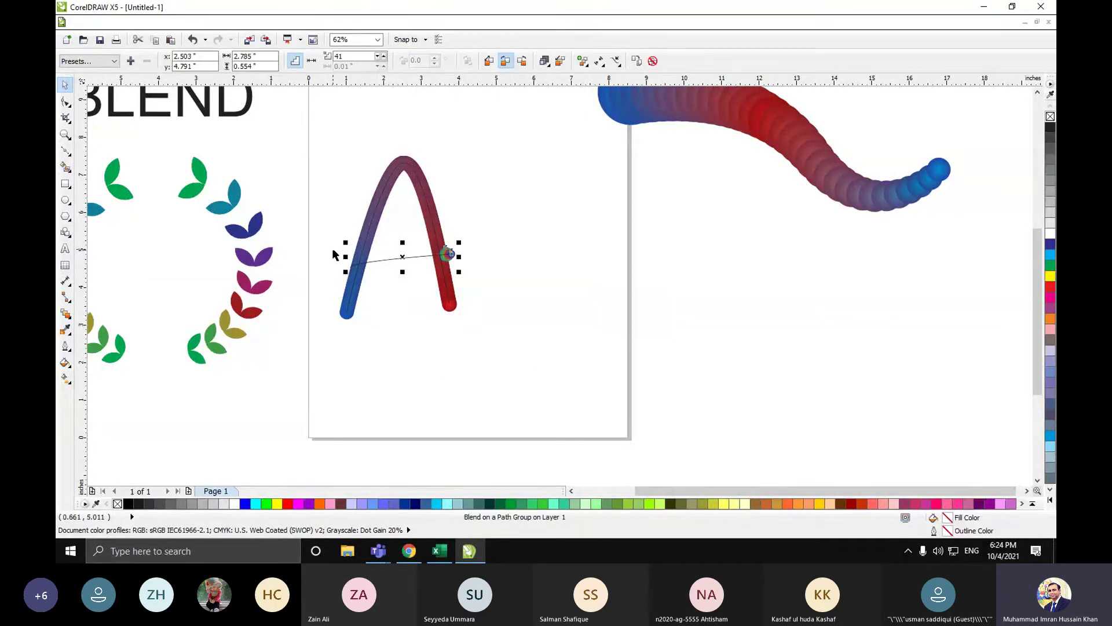
- Spread the crossbar blend along the full path, leaving the rotation of all objects off
scroll(335, 255, up, 1)
click(616, 60)
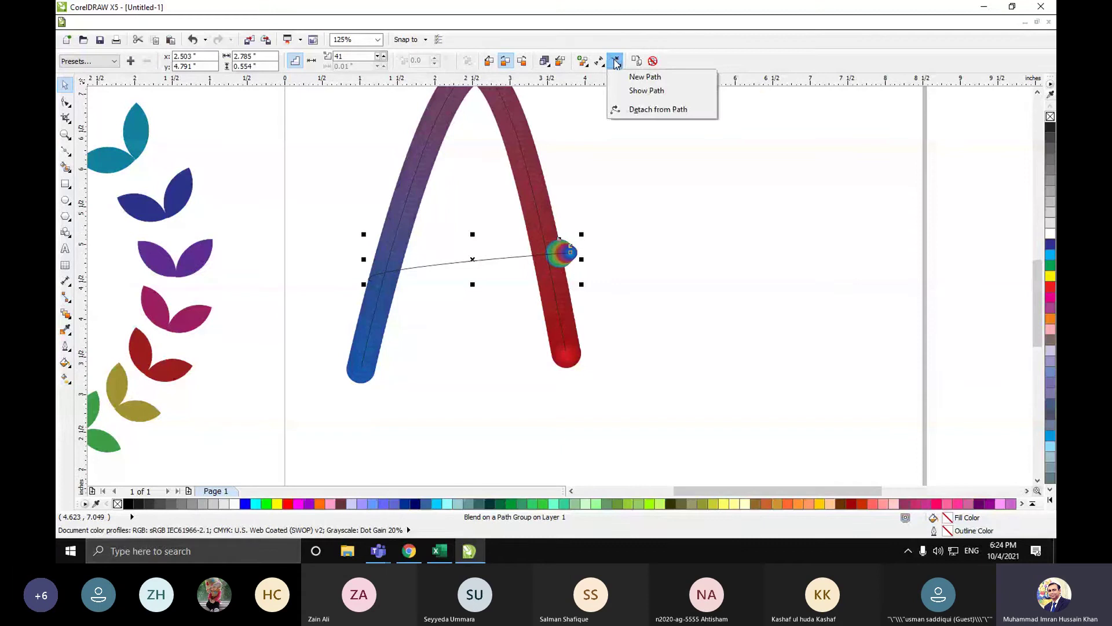
click(599, 61)
click(583, 61)
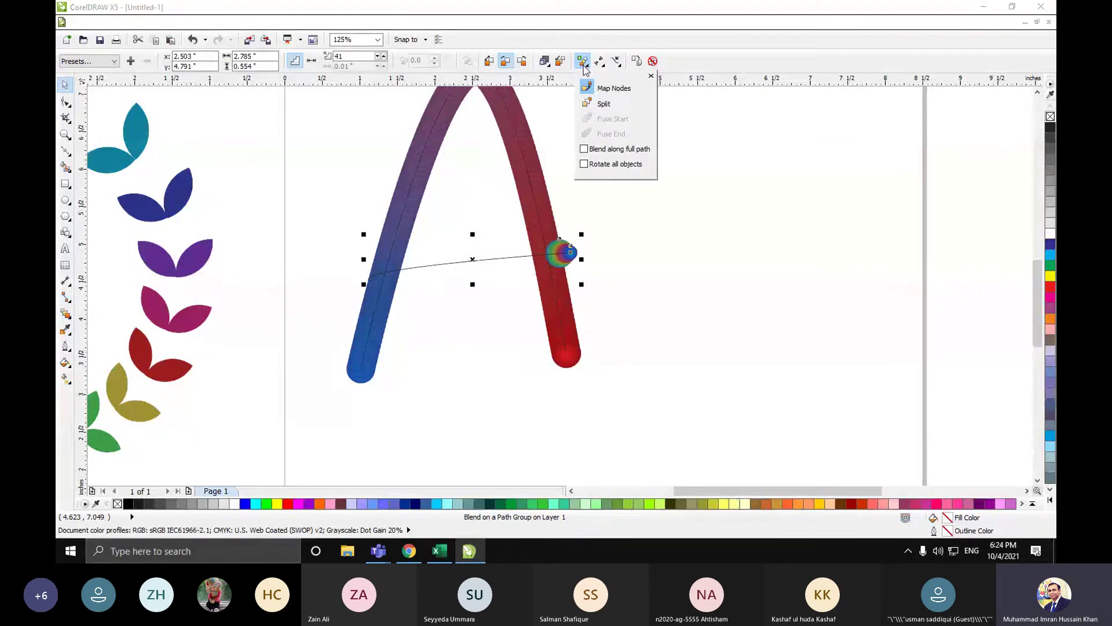
click(584, 149)
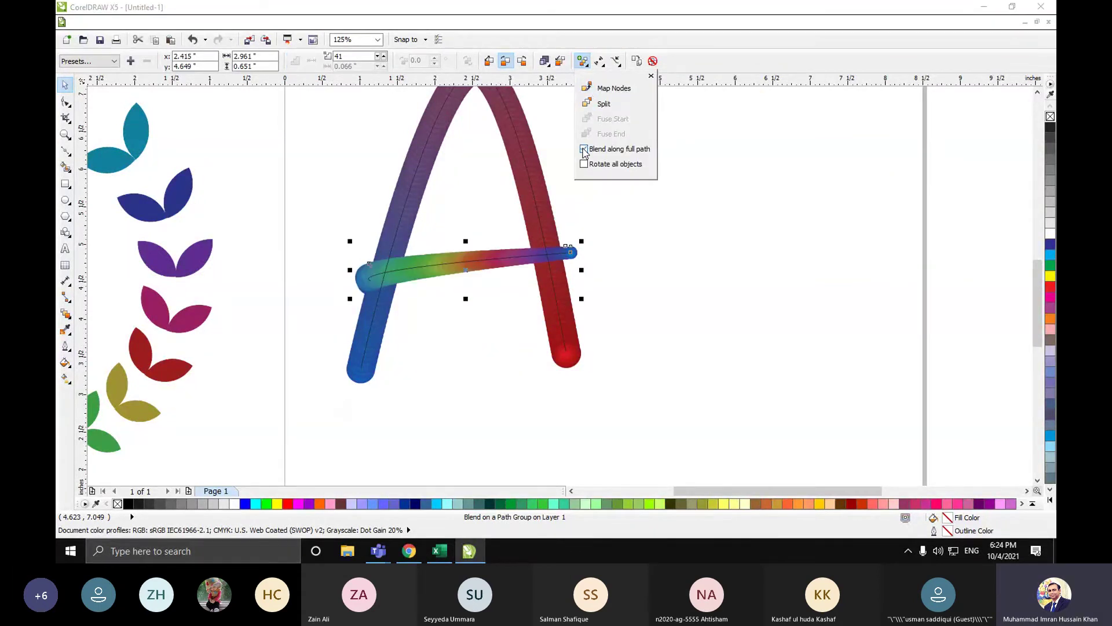
click(584, 164)
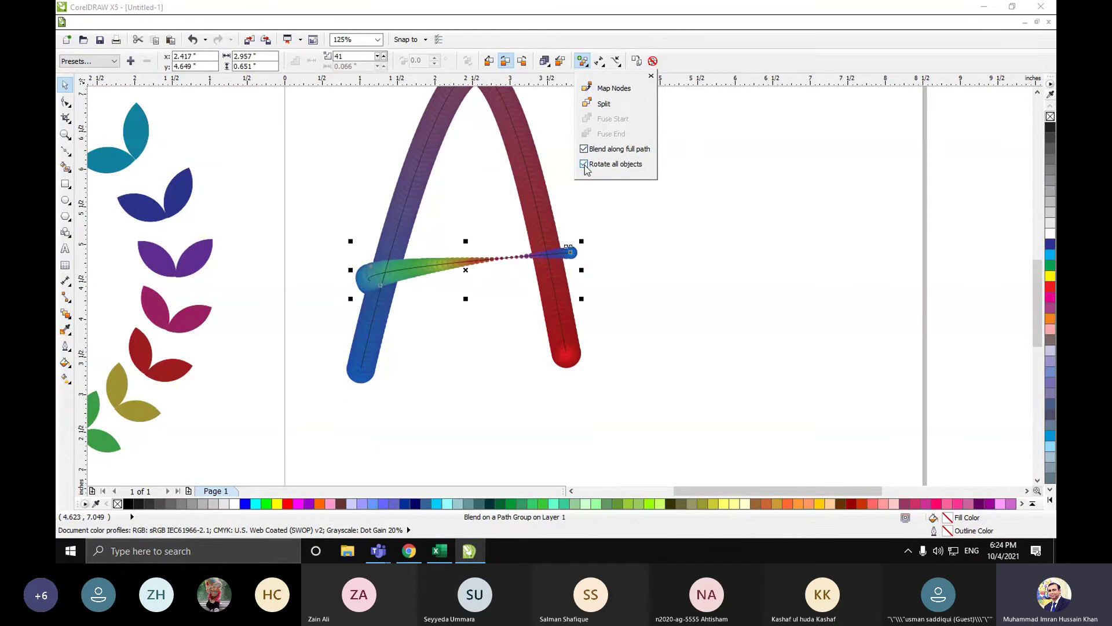
click(585, 166)
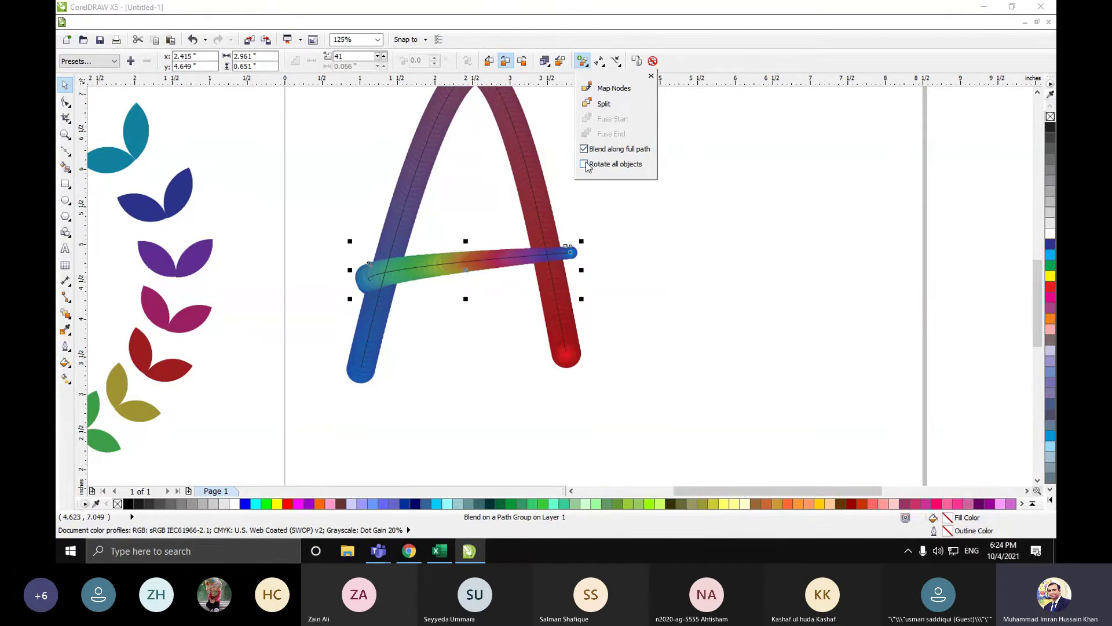
click(641, 278)
click(362, 284)
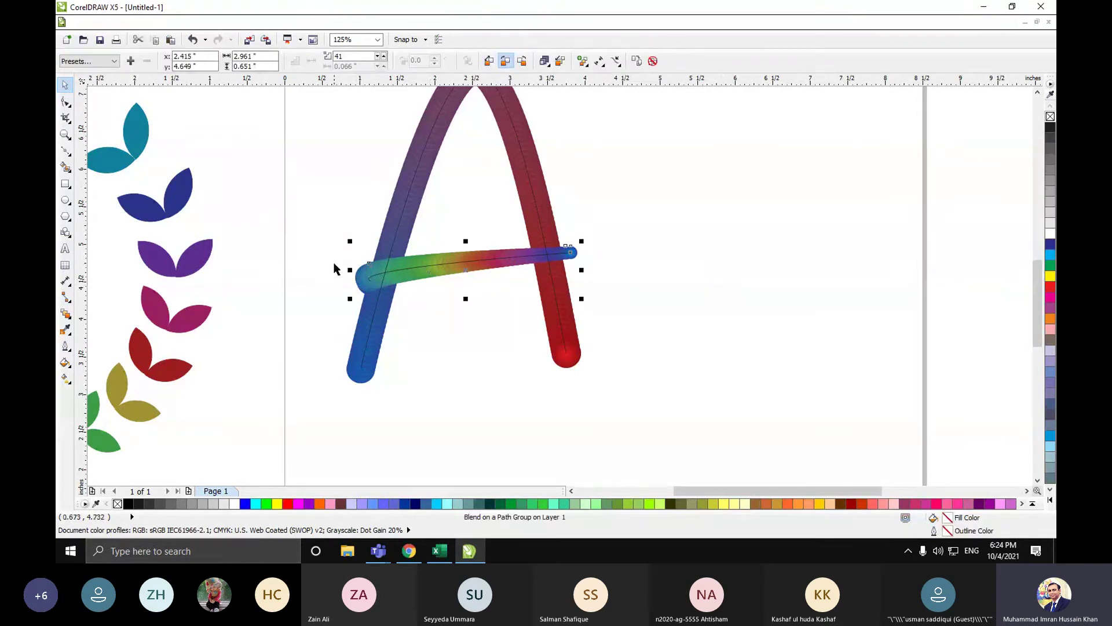
- Break apart the blend on the letter A's arch
click(721, 251)
scroll(721, 252, down, 2)
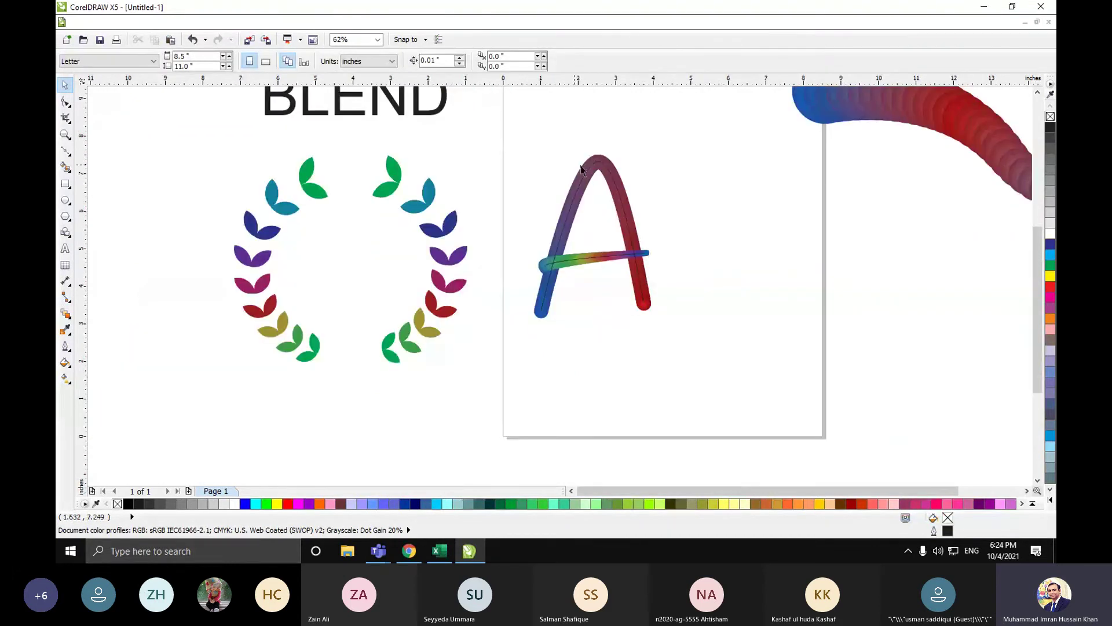
click(592, 166)
right_click(612, 166)
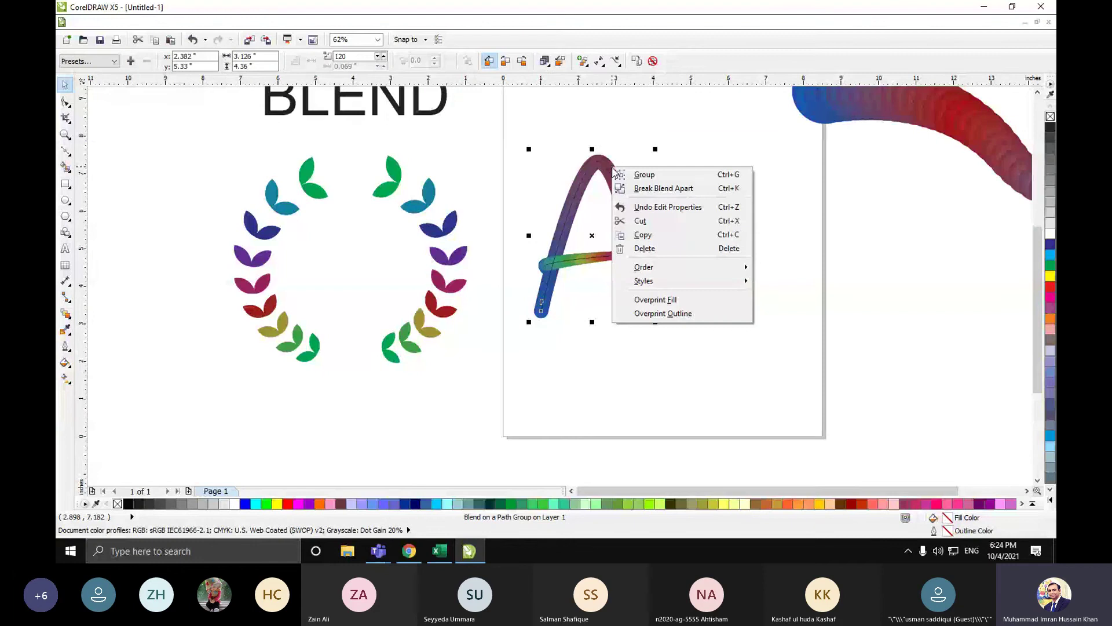
click(669, 193)
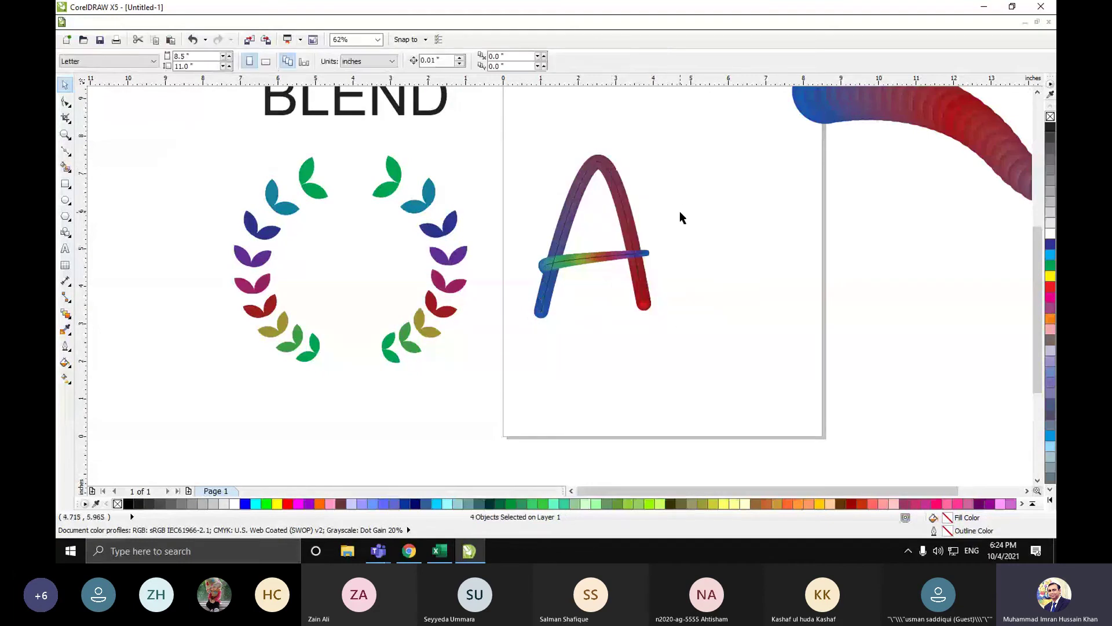
- Break apart the rainbow blend on the letter A's crossbar
right_click(618, 254)
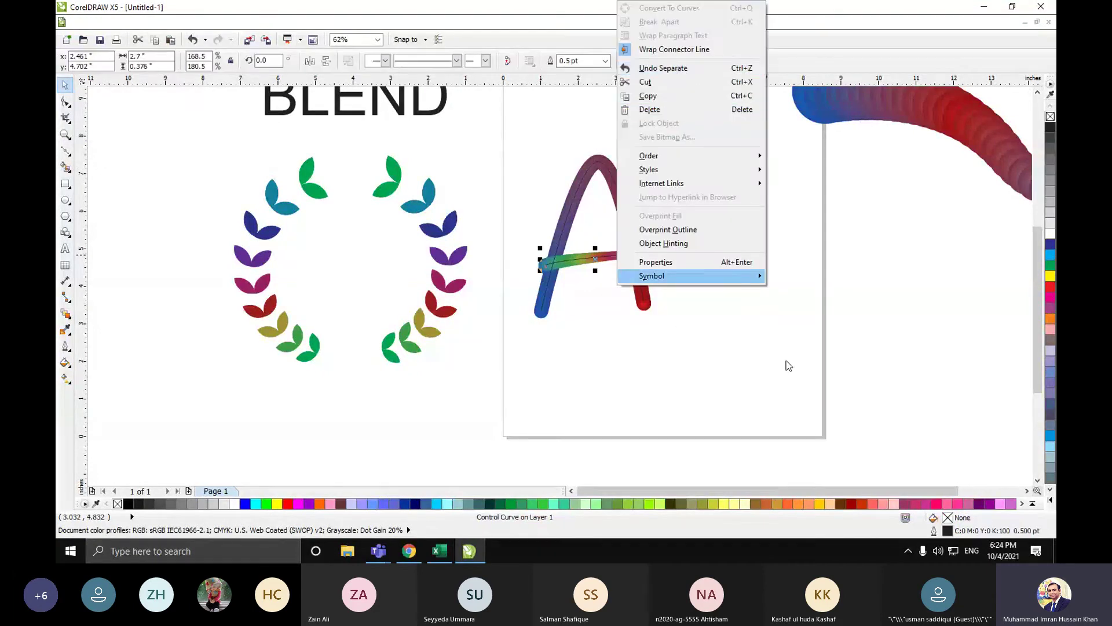
key(Escape)
right_click(590, 261)
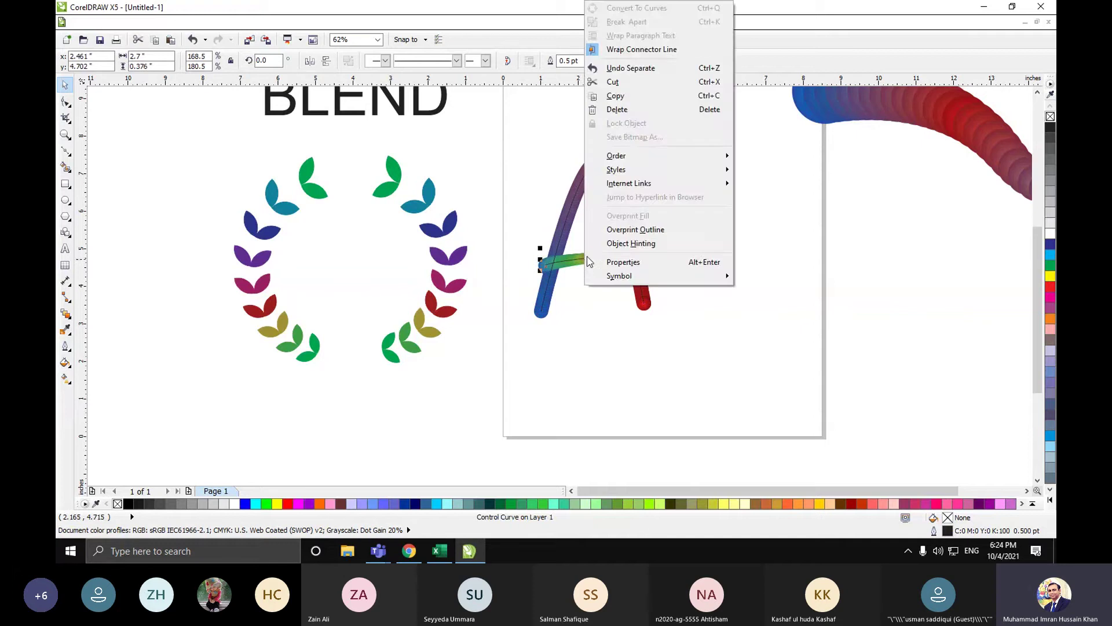
click(588, 308)
click(590, 233)
click(588, 256)
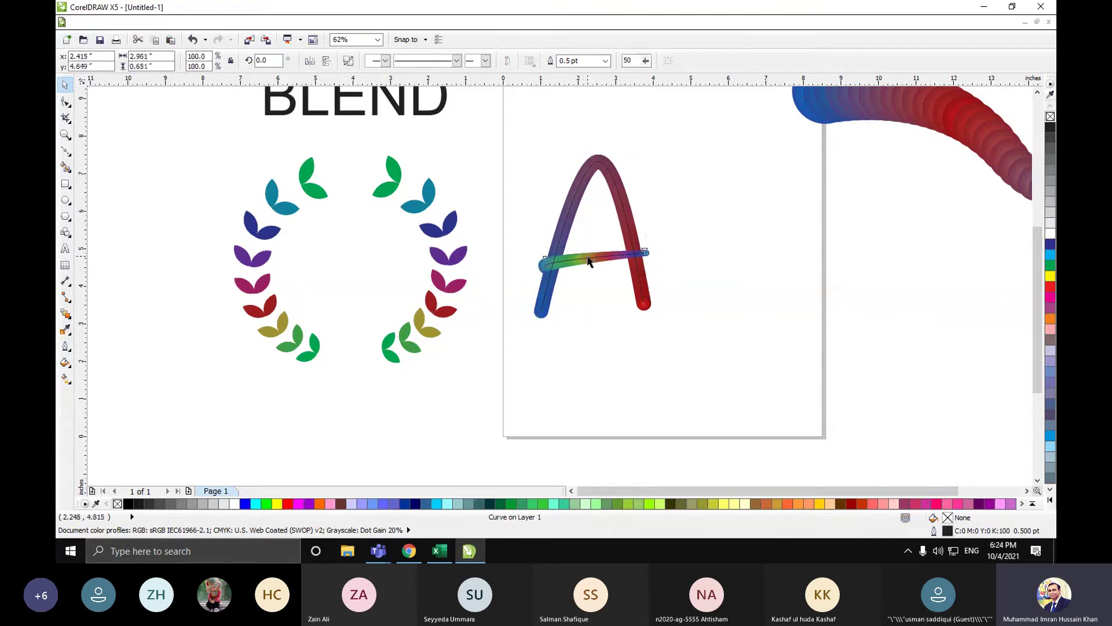
right_click(589, 260)
click(600, 265)
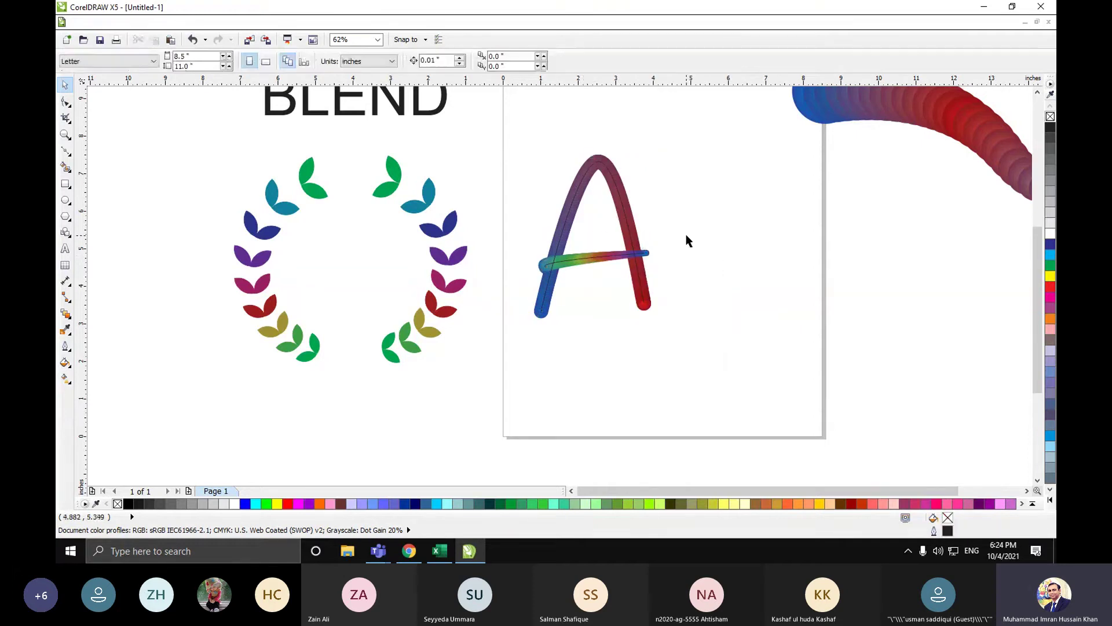
- Try to rotate the separated rainbow crossbar group
click(601, 257)
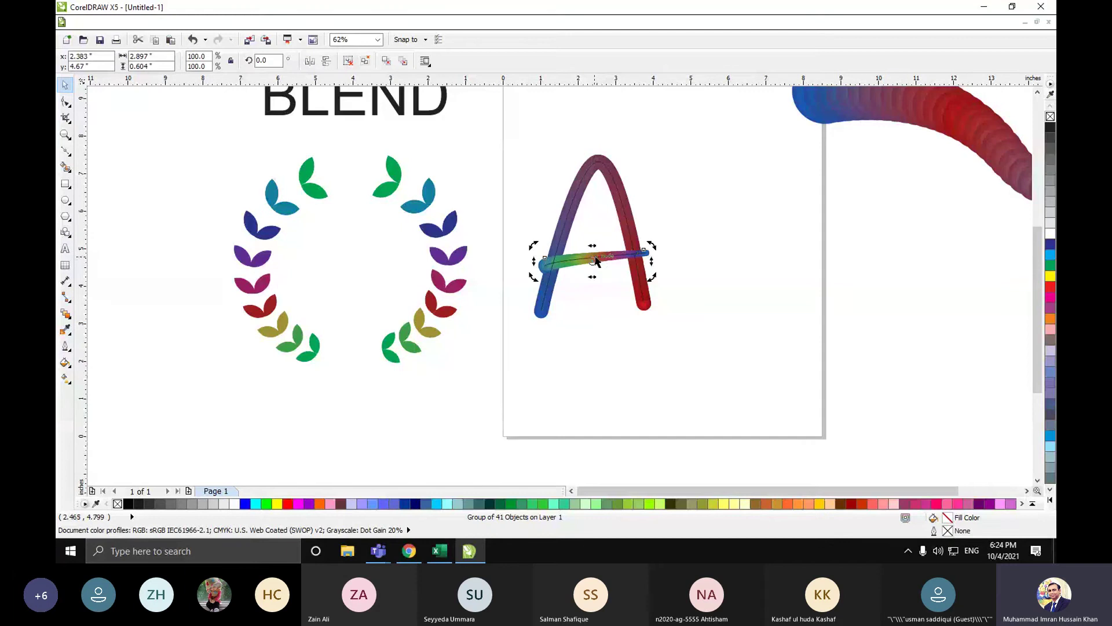
drag(650, 246, 632, 307)
key(ctrl+z)
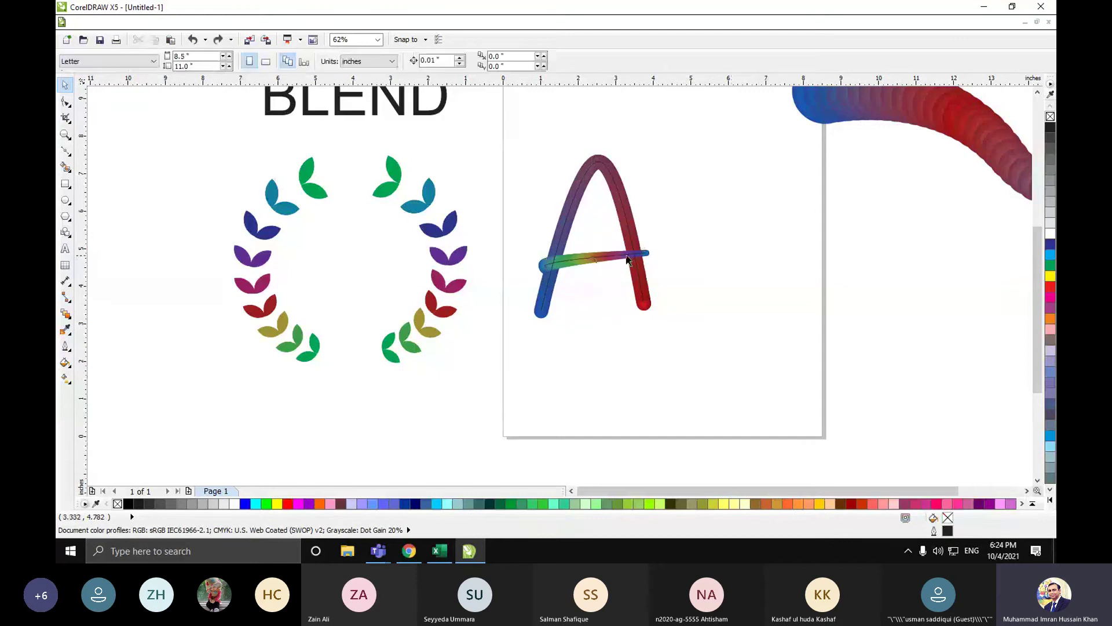
- Move the arch and crossbar circle groups together to the right, away from their control curves and end circles
scroll(623, 258, up, 3)
click(551, 274)
shift+click(658, 191)
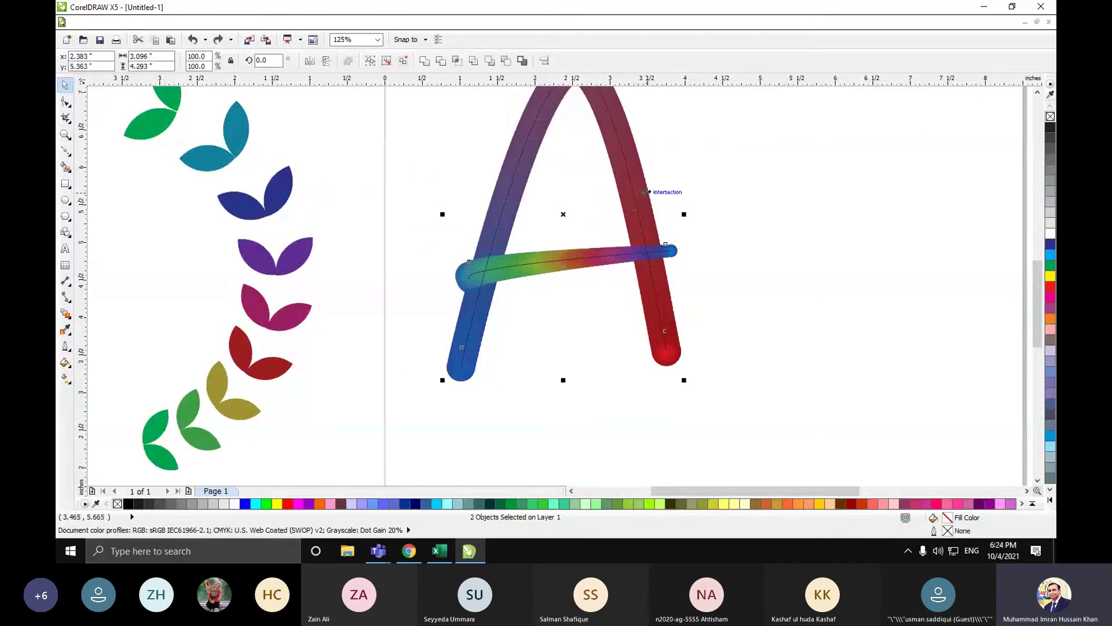
mouse_move(657, 191)
mouse_down()
mouse_move(832, 245)
mouse_move(905, 242)
mouse_up()
click(712, 216)
scroll(574, 272, down, 3)
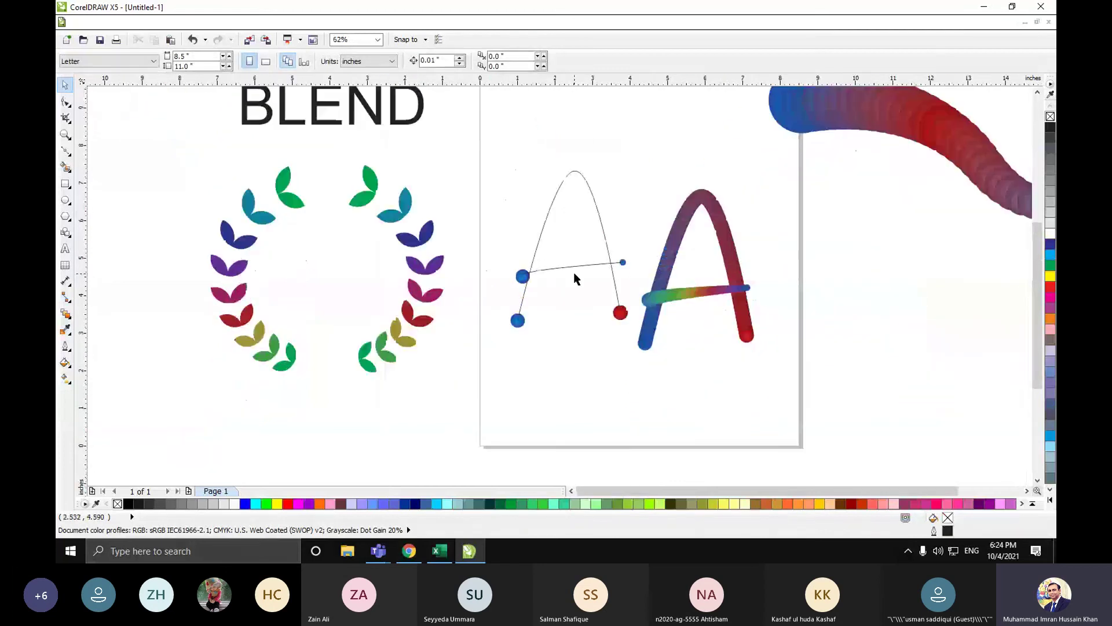
- Delete the control curves and end circles left at the letter A's original place
drag(483, 162, 572, 337)
key(Delete)
drag(586, 167, 769, 391)
key(shift+F2)
click(776, 313)
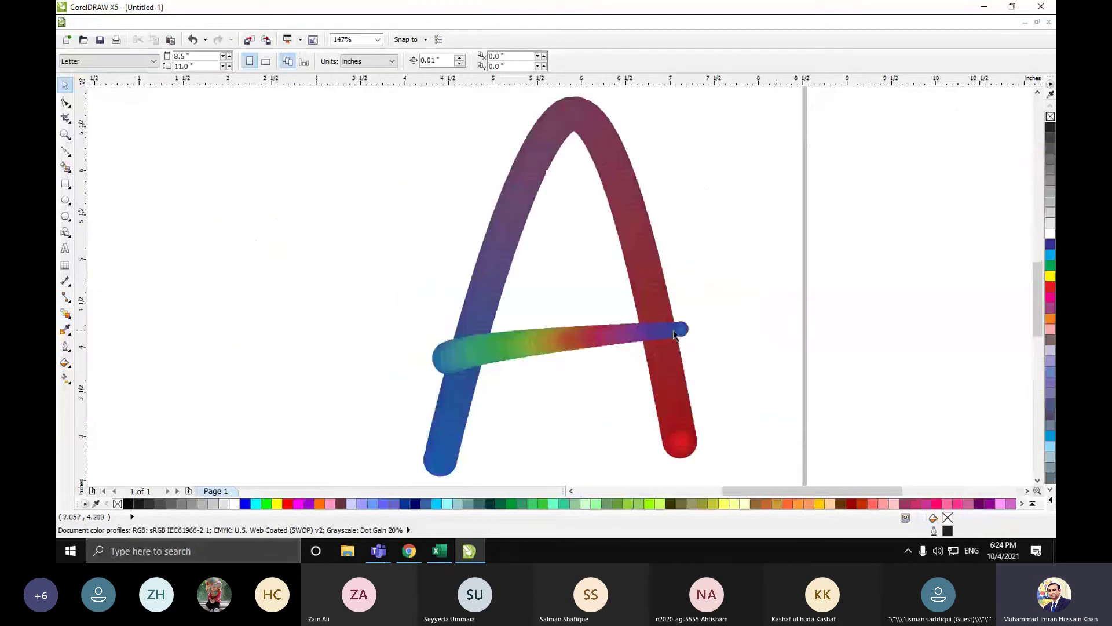
- Scale the rainbow crossbar to 102.8 percent and place it behind the arch
click(640, 332)
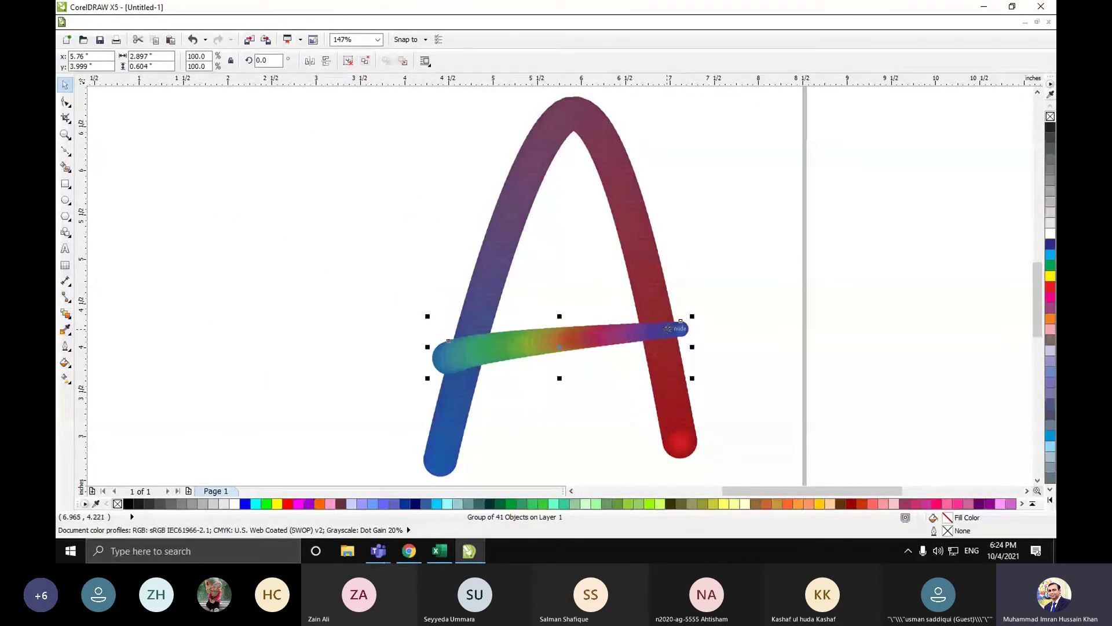
drag(692, 317, 700, 314)
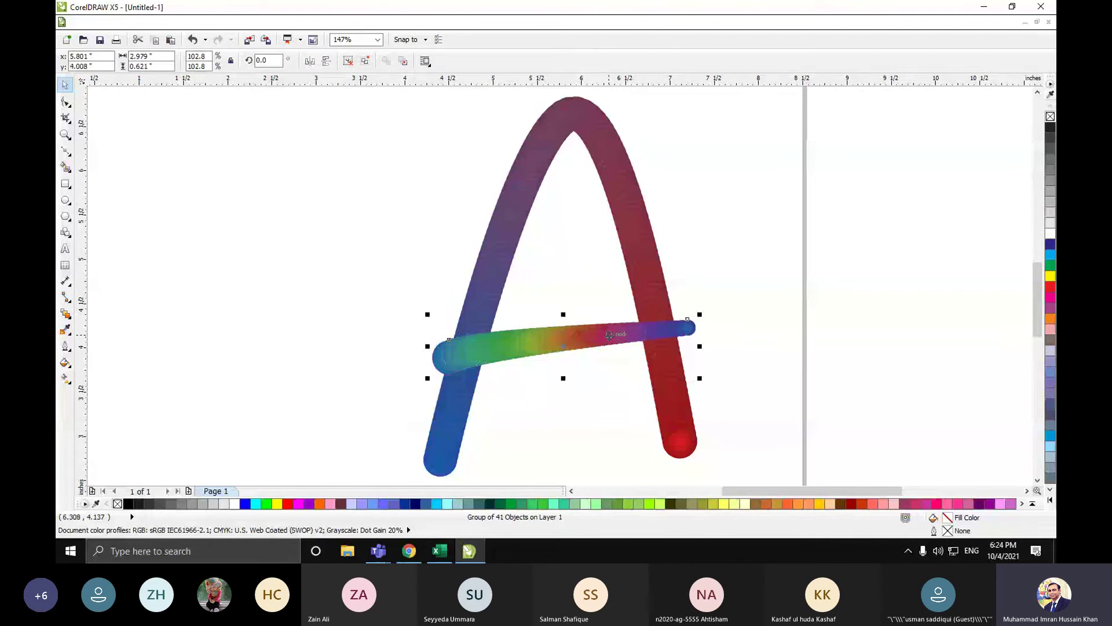
click(732, 347)
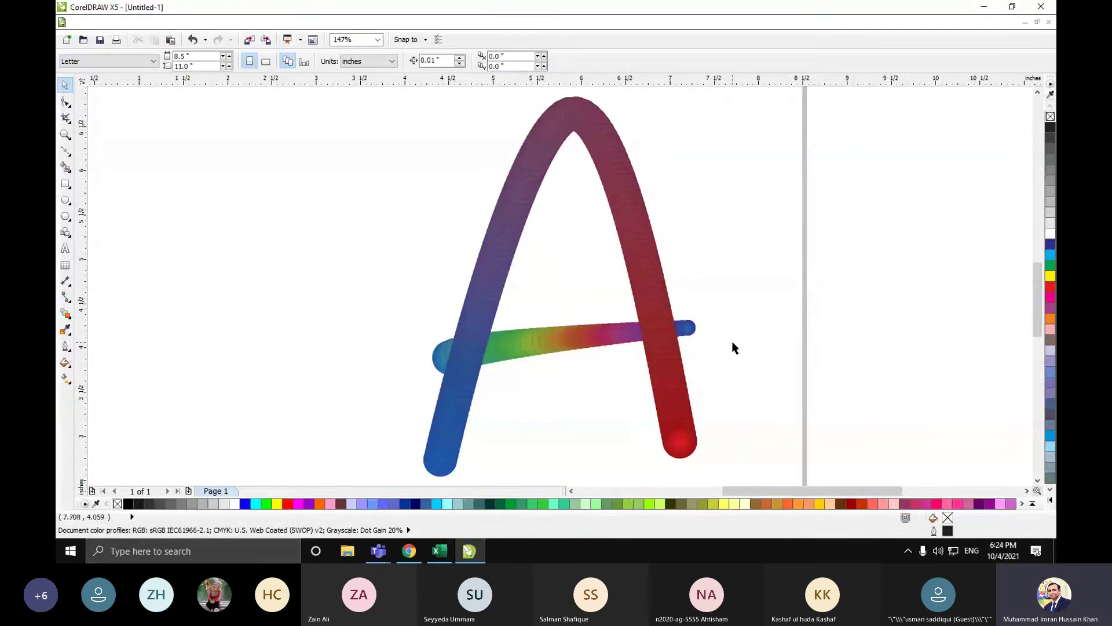
scroll(693, 279, down, 2)
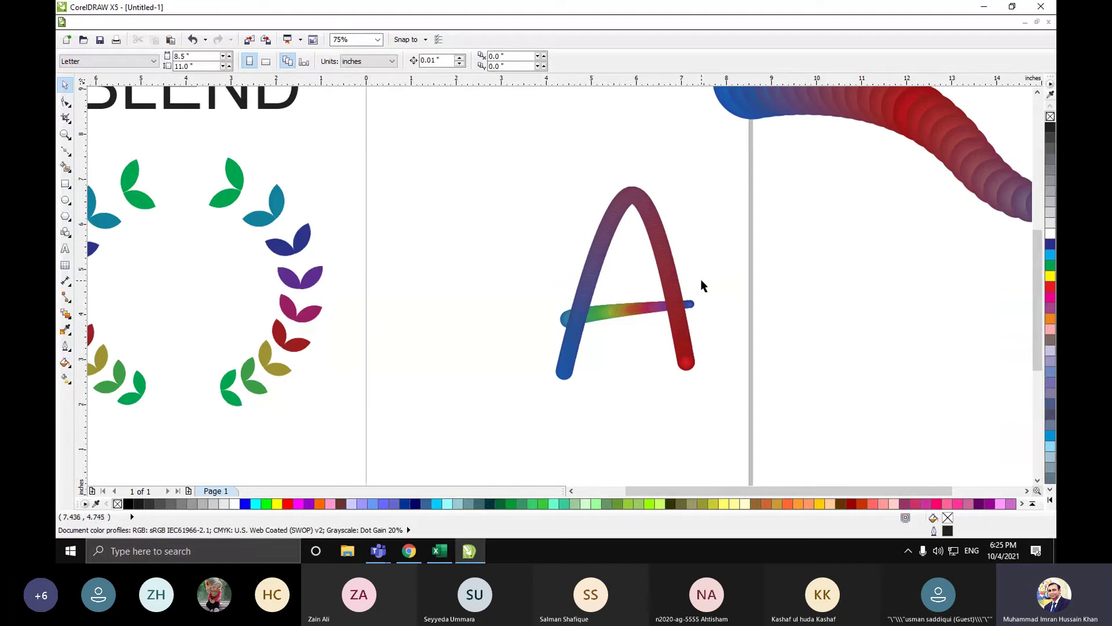
- Enlarge the rainbow crossbar proportionally to 141.4 percent, extending it past the arch's right leg
click(644, 310)
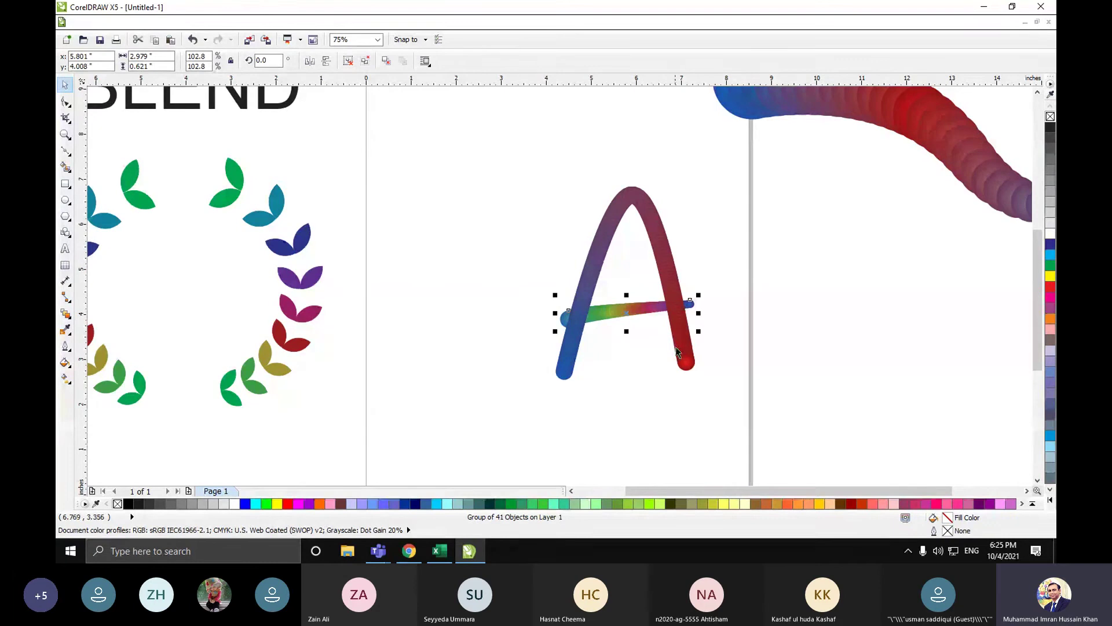
drag(698, 331, 759, 356)
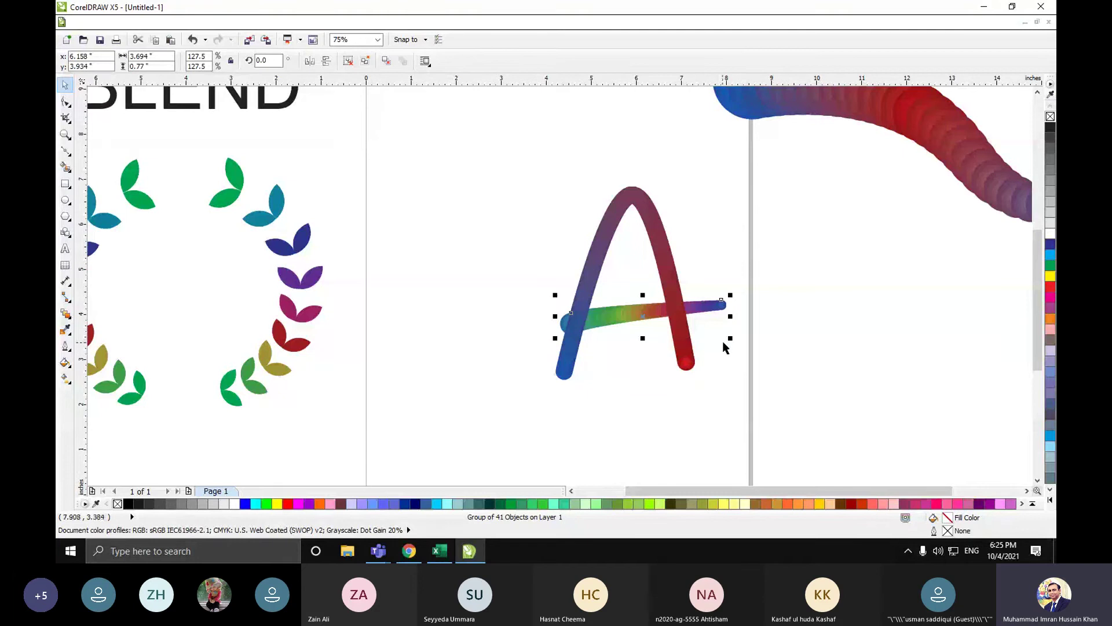
drag(730, 340, 749, 348)
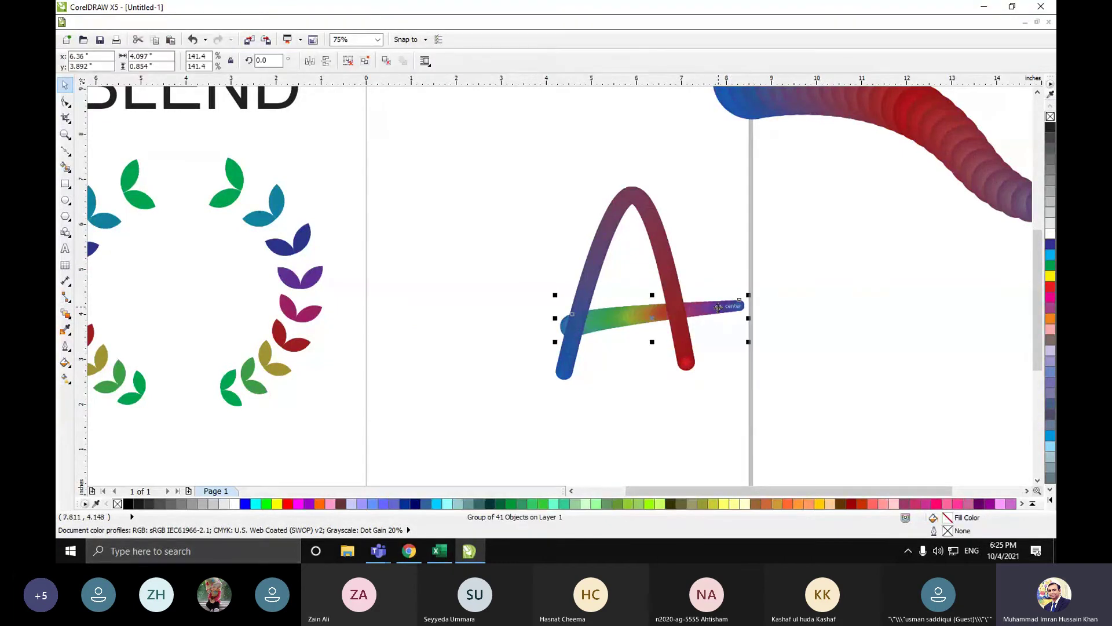
- Ungroup the crossbar and delete its purple and blue circles extending beyond the arch's right leg
scroll(718, 307, up, 2)
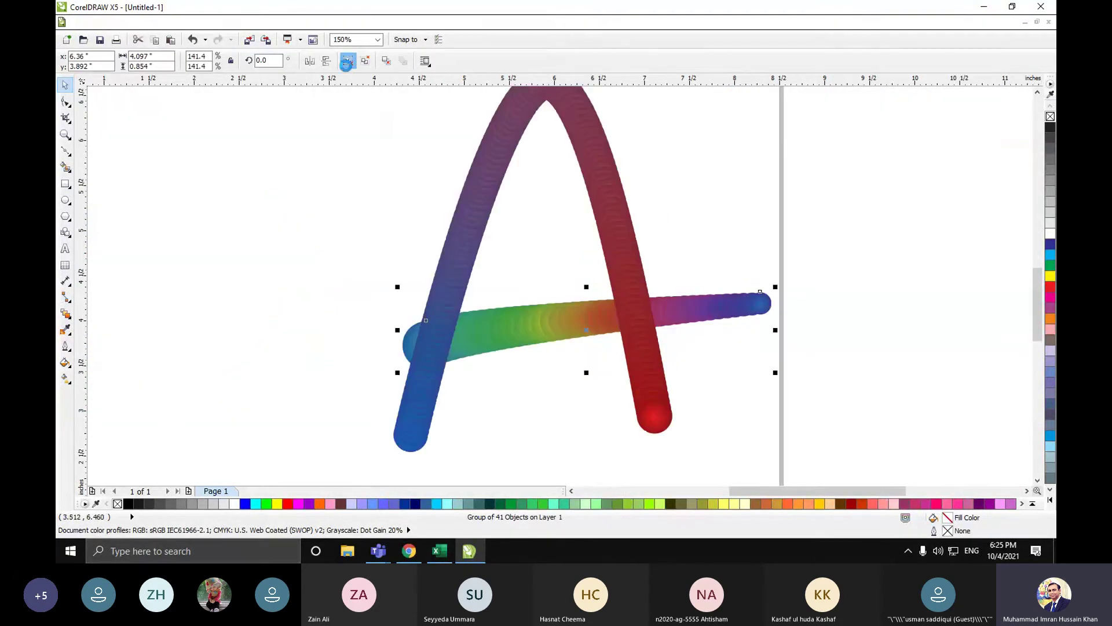
click(820, 274)
drag(651, 284, 802, 338)
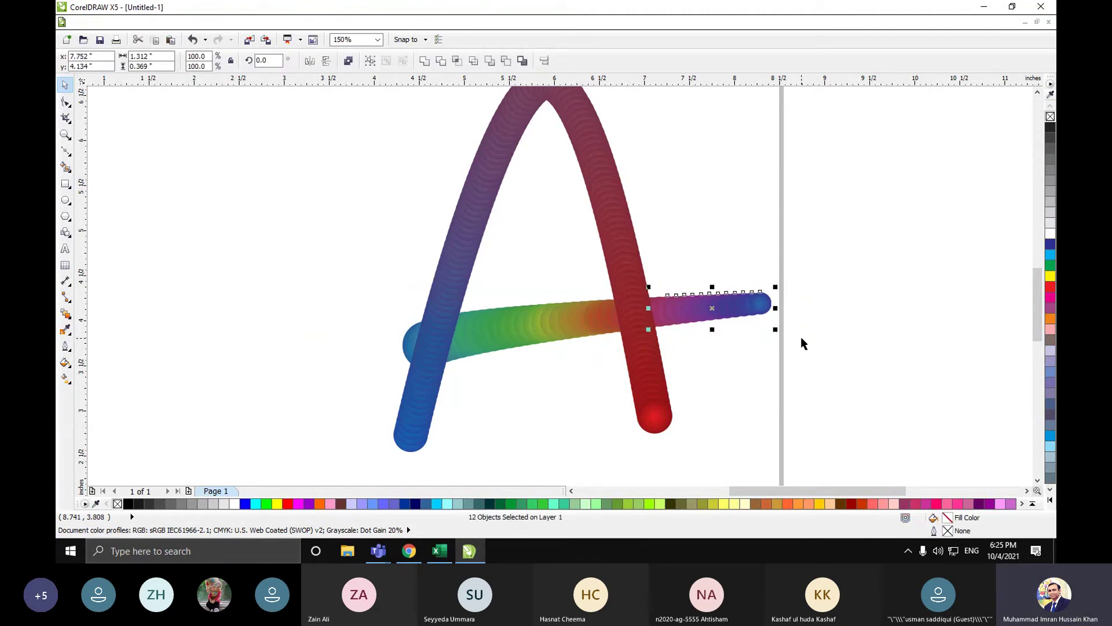
key(Delete)
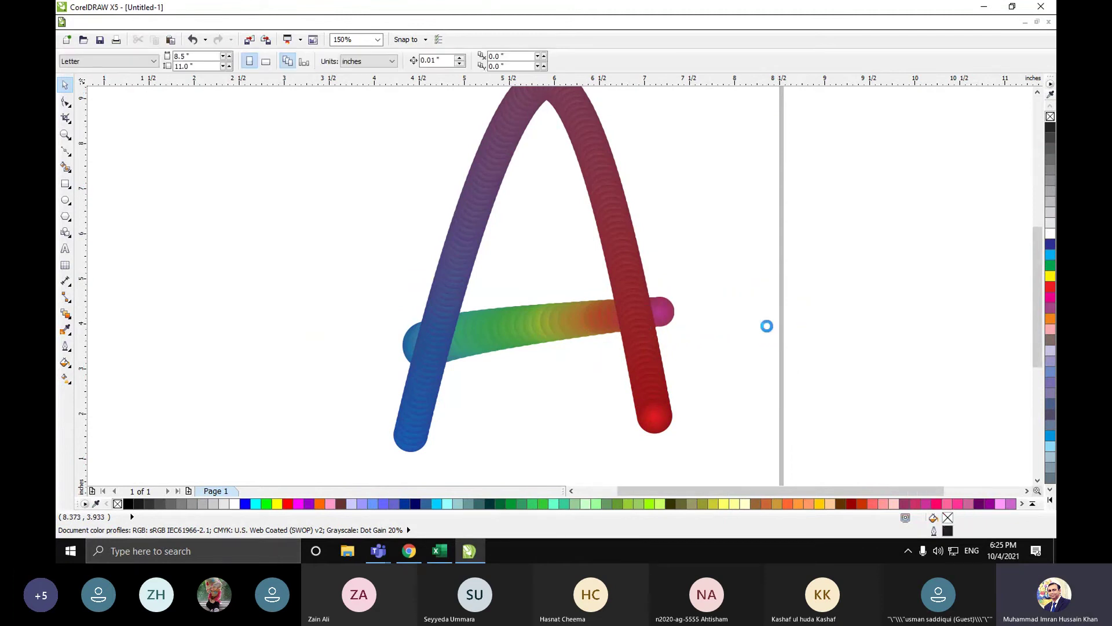
- Group the arch and all crossbar circles as one letter A and move it left on the page
scroll(766, 326, down, 2)
drag(496, 140, 758, 416)
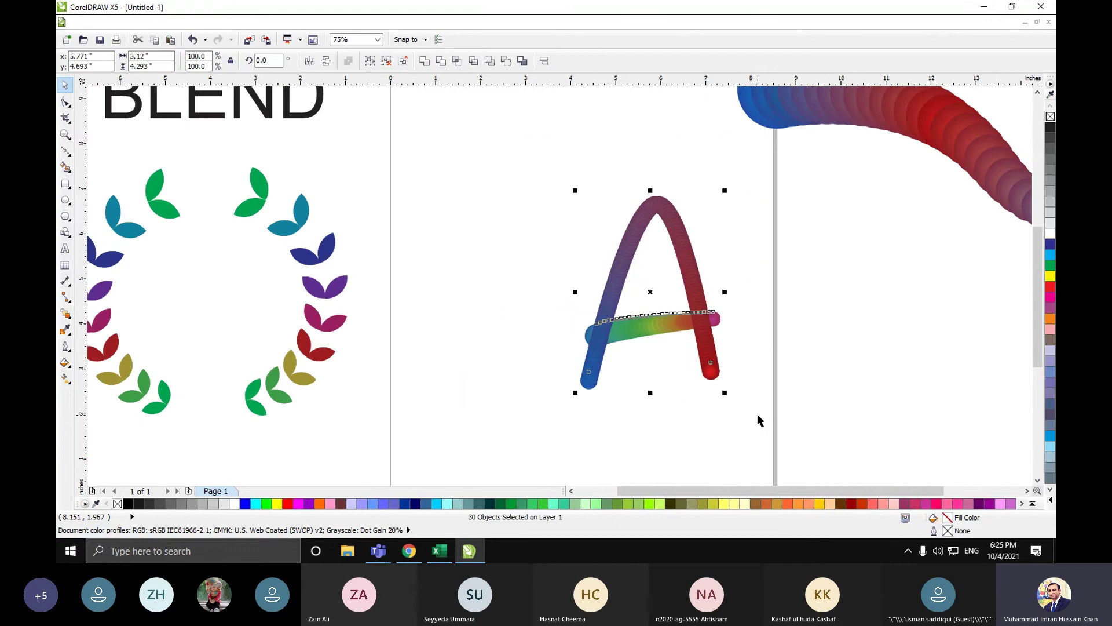
key(ctrl+g)
drag(698, 285, 619, 282)
click(718, 287)
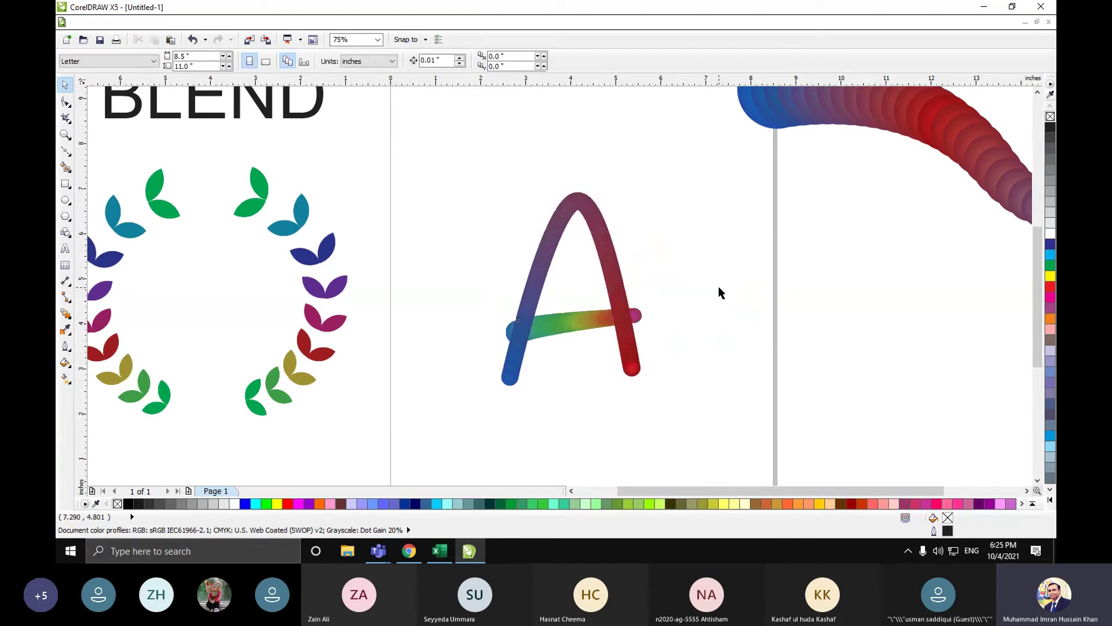
- Move the grouped letter A to the upper part of the page, between the wreath and the curved blend
key(F4)
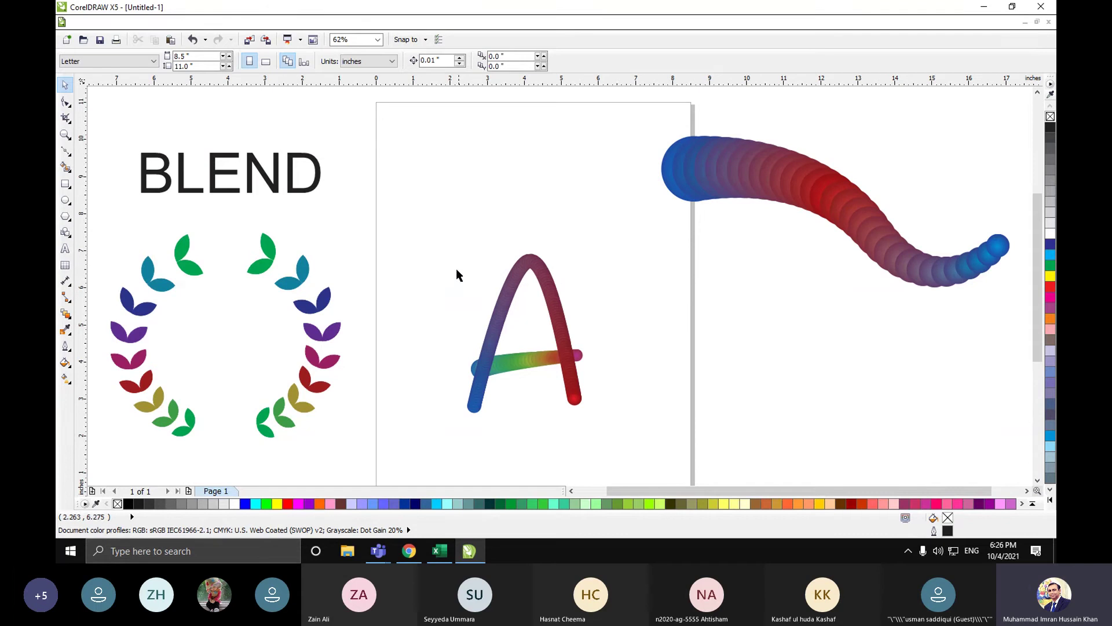
drag(555, 348, 527, 215)
click(623, 360)
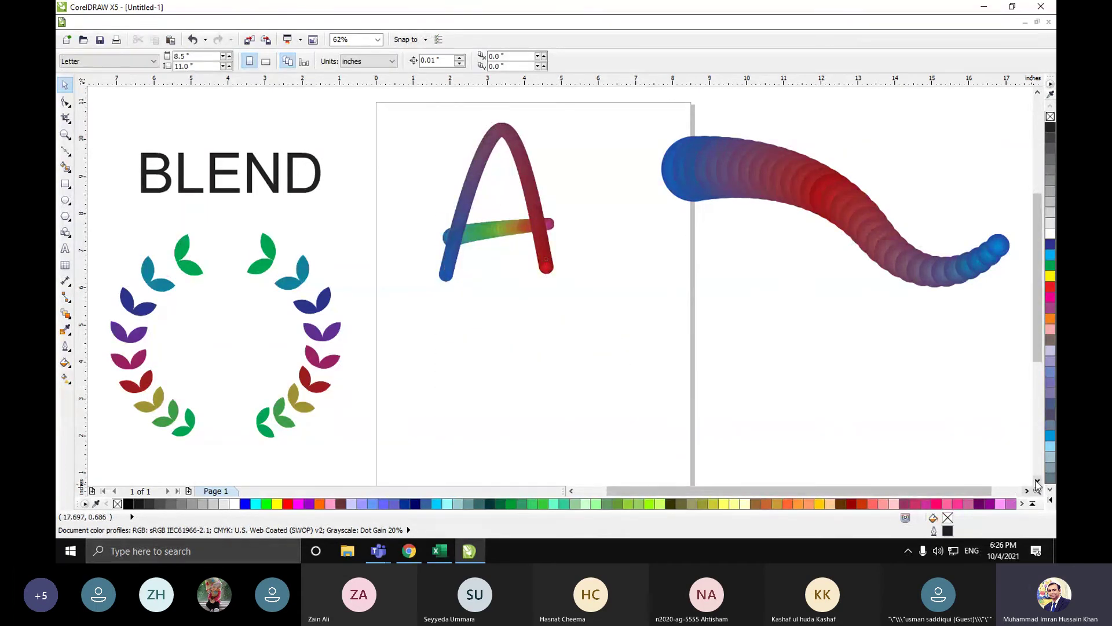
- Draw two horizontal straight lines, about 5.7 in and 5.4 in long, one above the other on the lower page below the letter A
click(1037, 481)
click(67, 150)
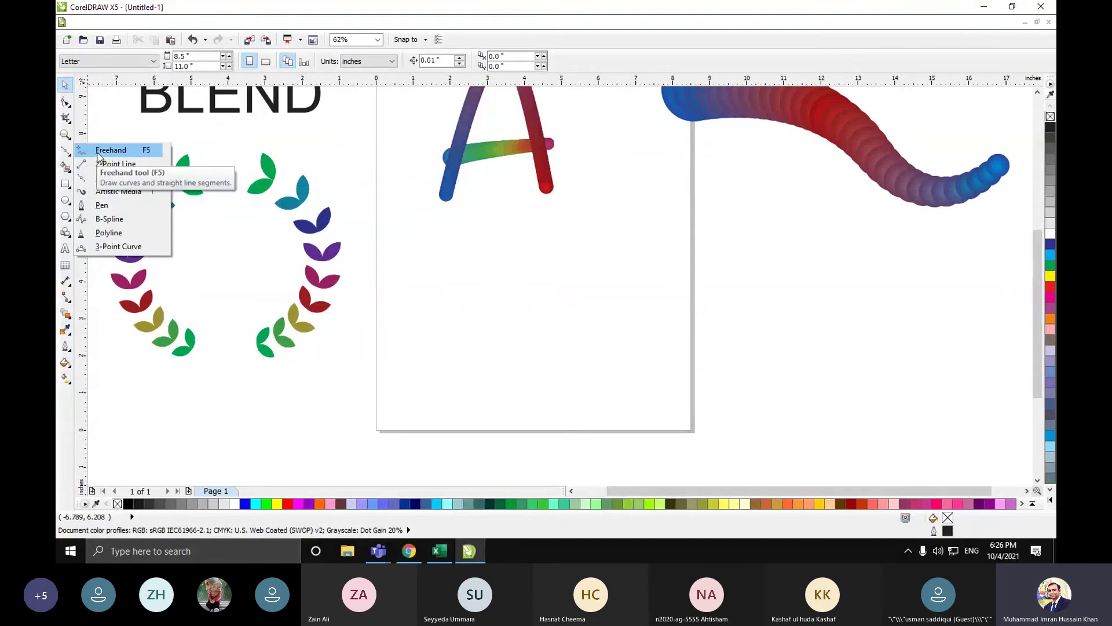
click(96, 165)
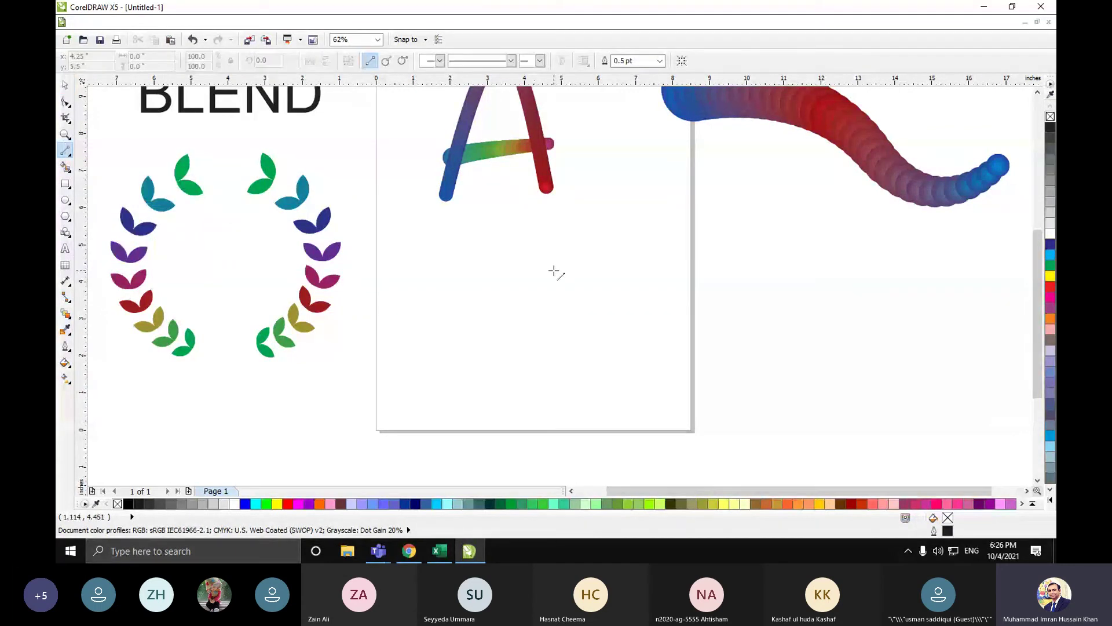
drag(405, 269, 620, 268)
drag(436, 383, 638, 384)
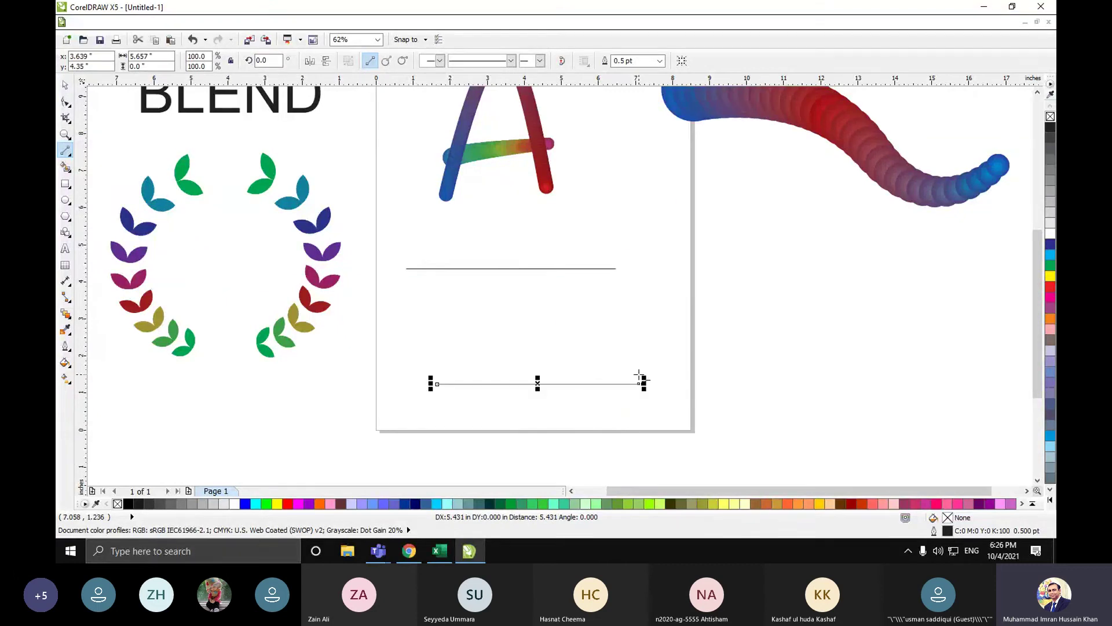
- Blend the upper horizontal line into the lower one with 20 steps
key(space)
drag(390, 255, 680, 361)
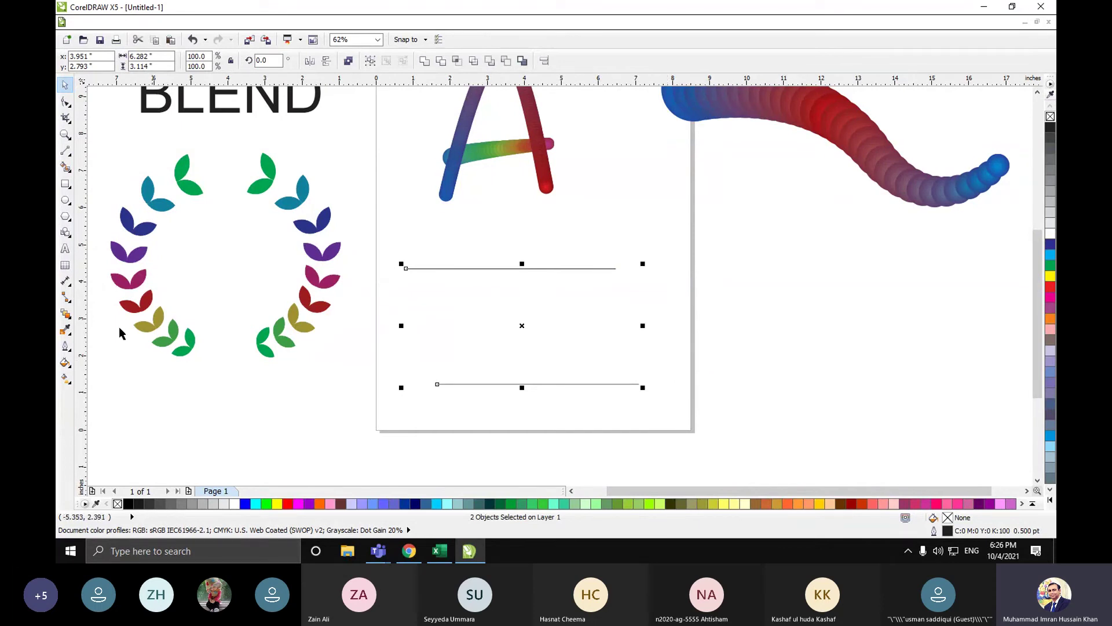
click(65, 313)
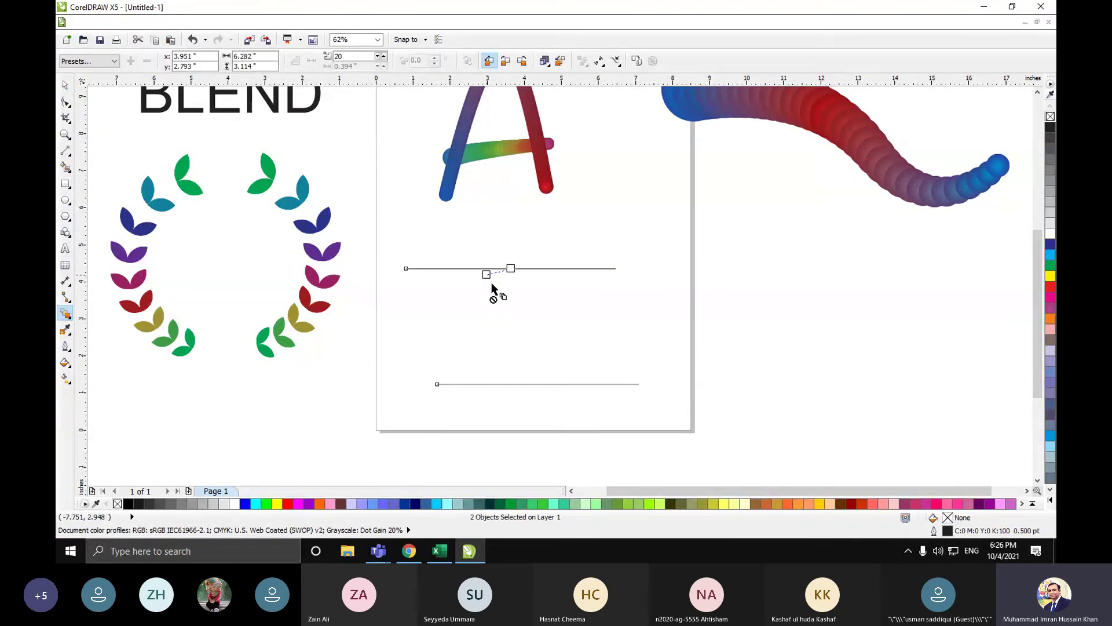
drag(491, 282, 558, 382)
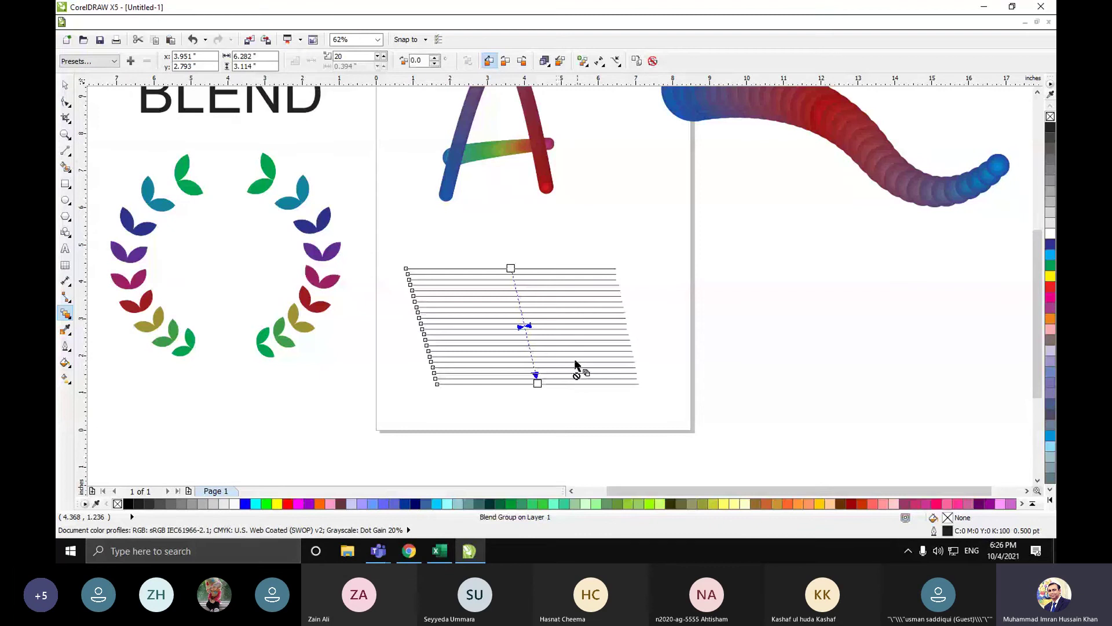
- Shift the lower control line of the line blend slightly left and down, then deselect it
scroll(573, 363, up, 2)
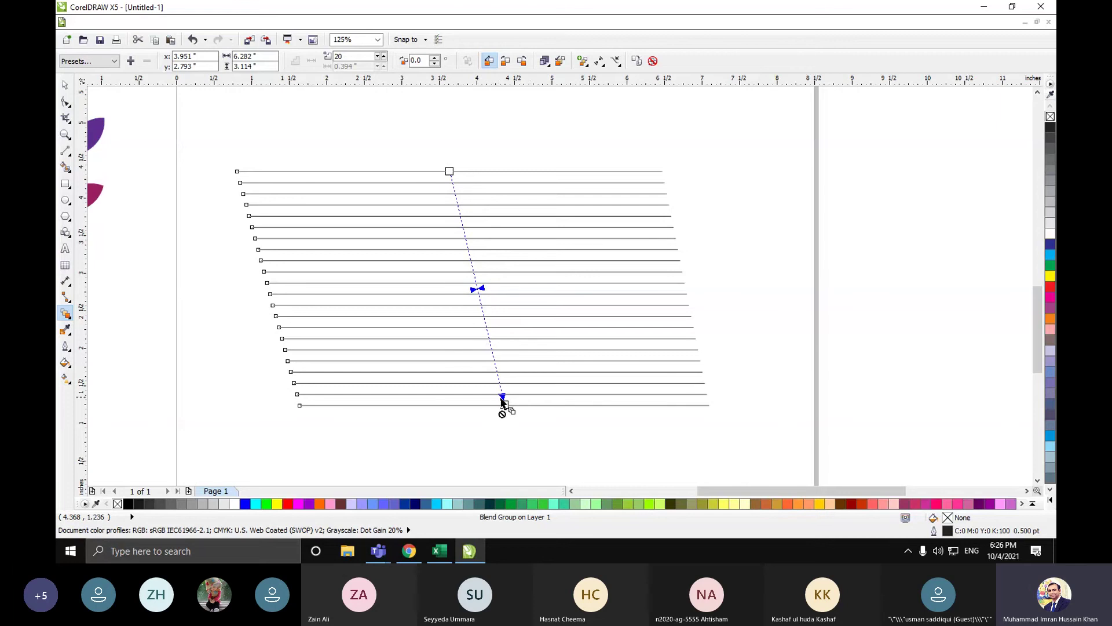
mouse_move(504, 404)
mouse_down()
mouse_move(612, 376)
mouse_move(486, 413)
mouse_up()
click(65, 84)
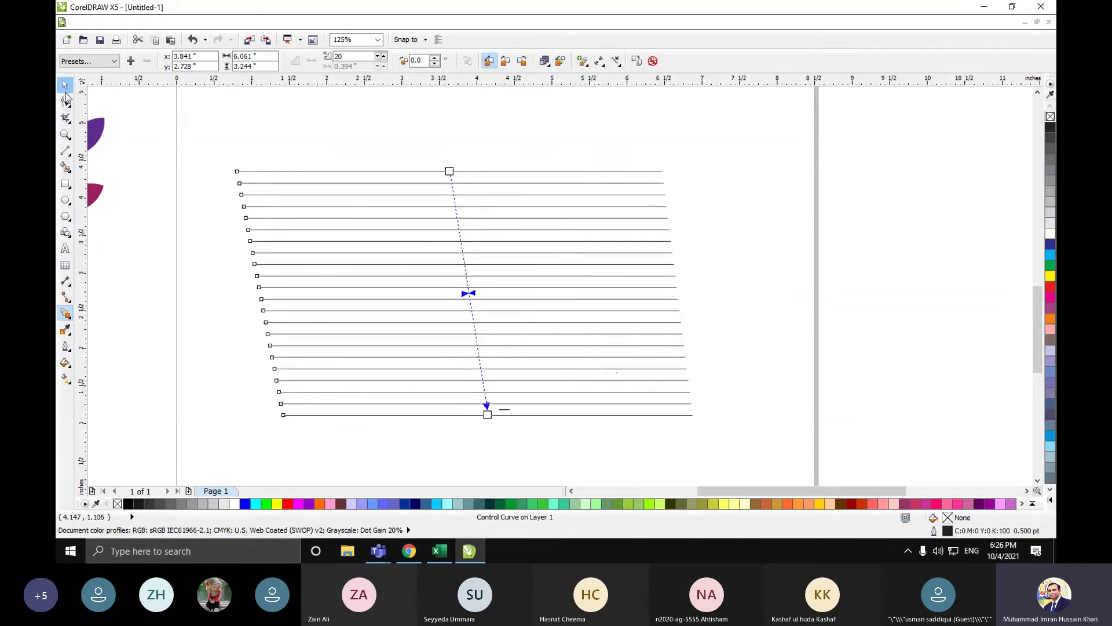
click(230, 133)
scroll(230, 134, down, 2)
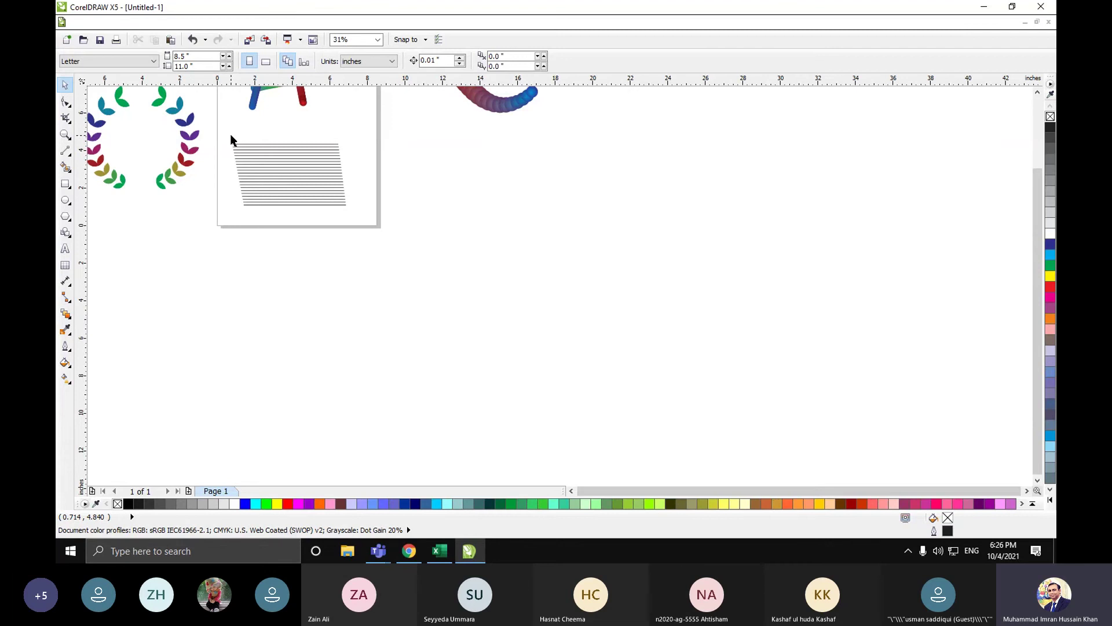
key(F4)
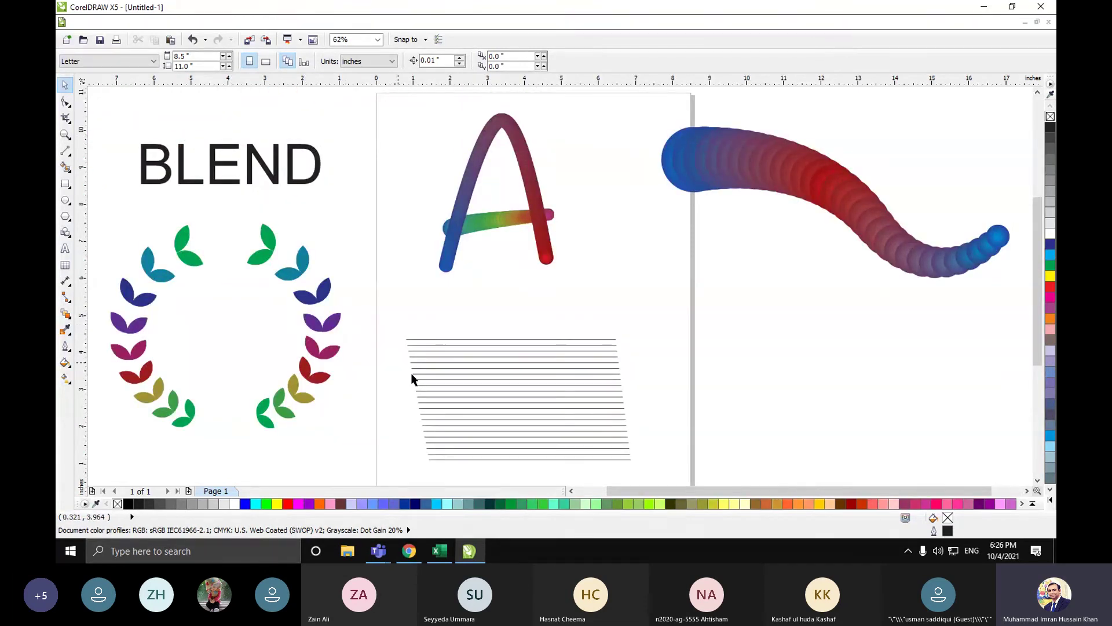
- Switch to the Microsoft Teams meeting and admit the guest waiting in the lobby
mouse_move(378, 550)
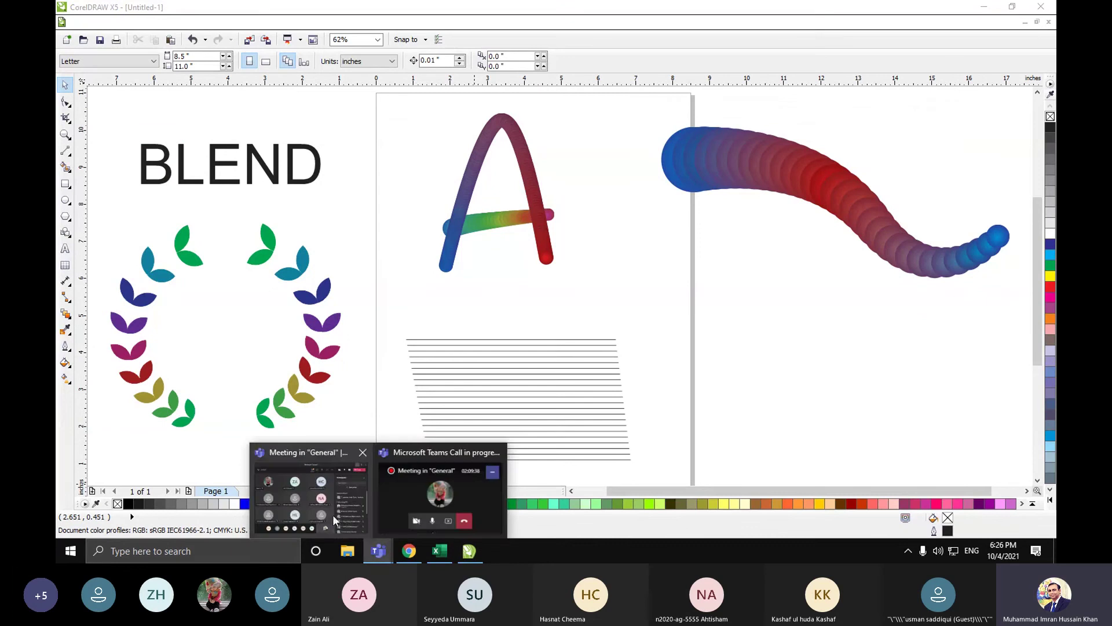
click(333, 514)
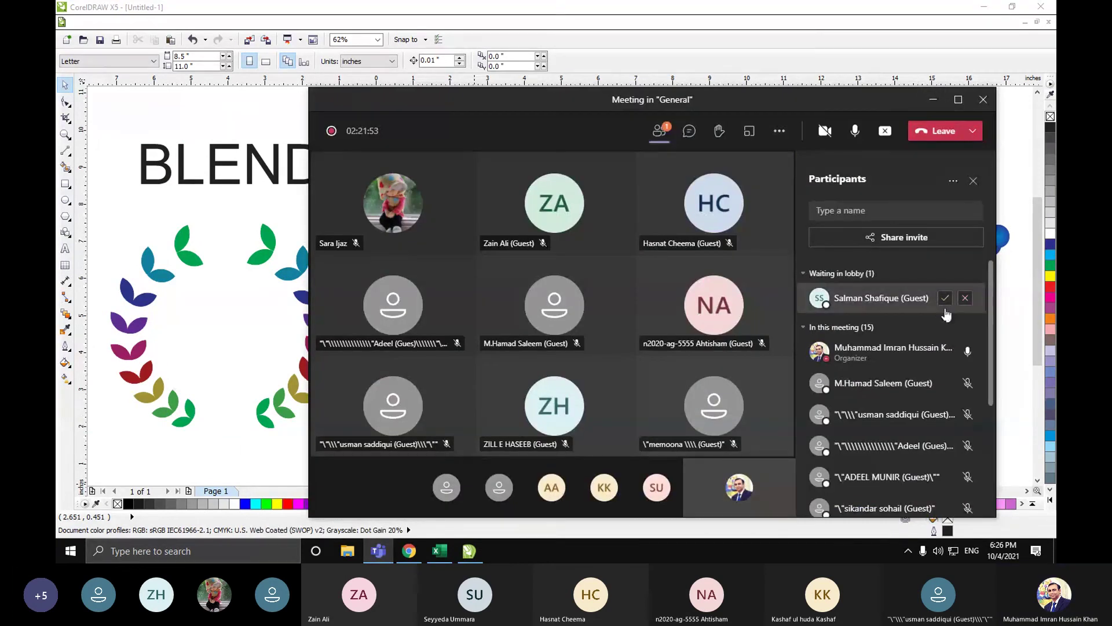
click(948, 307)
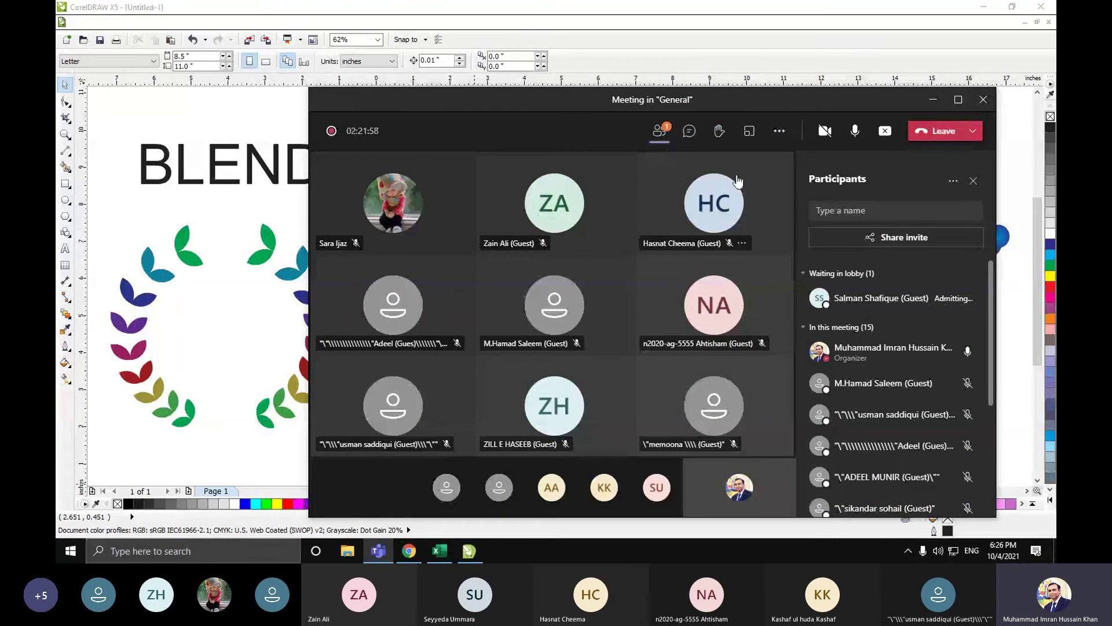
click(782, 132)
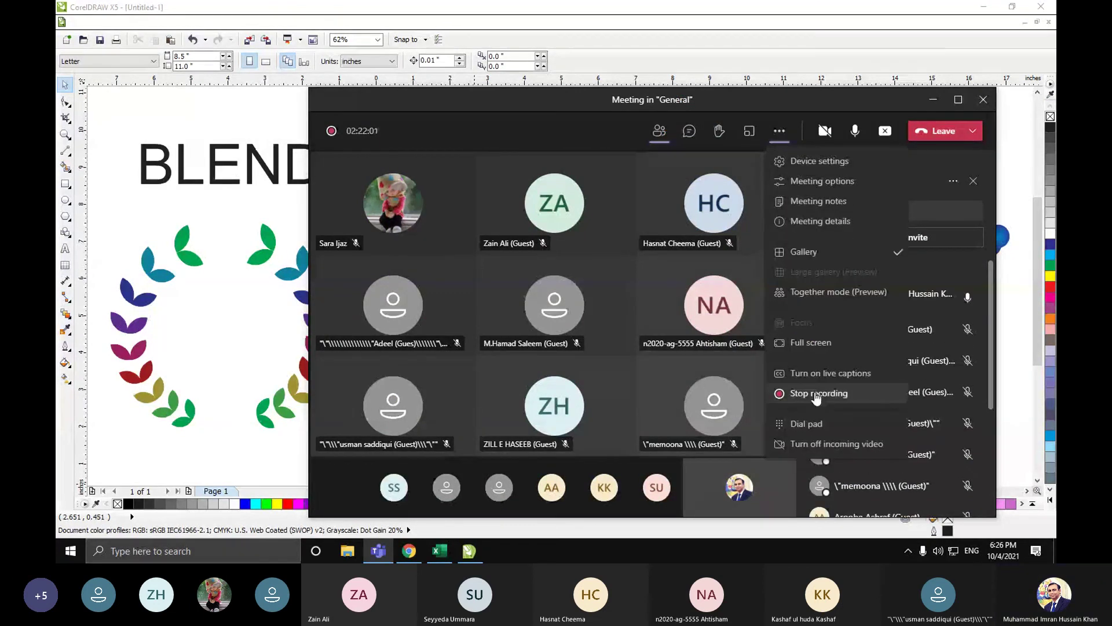
click(787, 135)
click(787, 137)
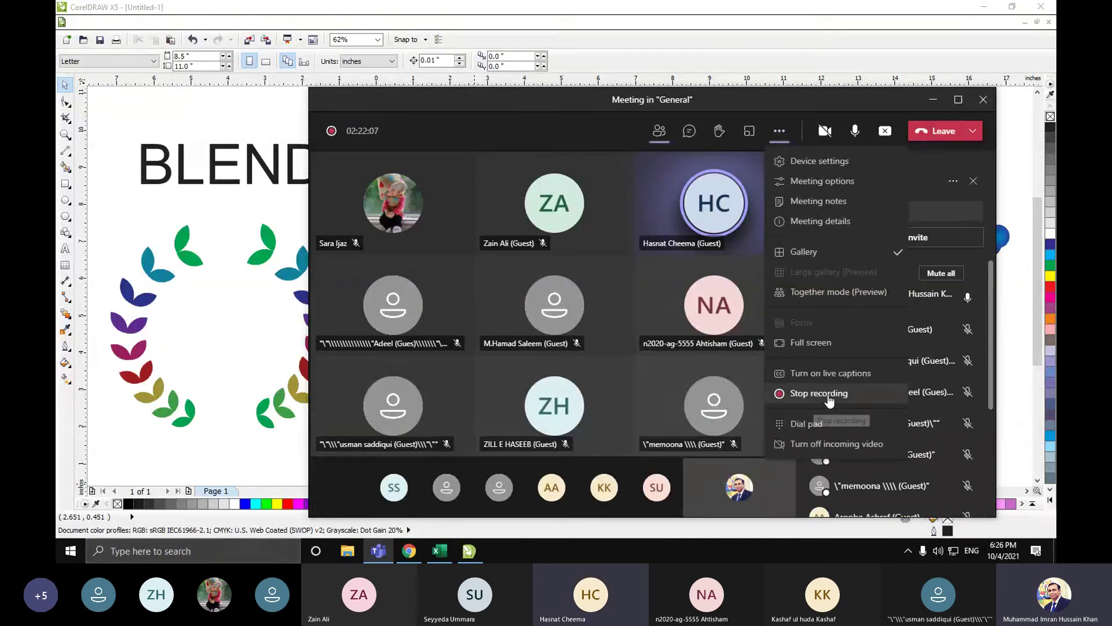
click(780, 134)
click(780, 134)
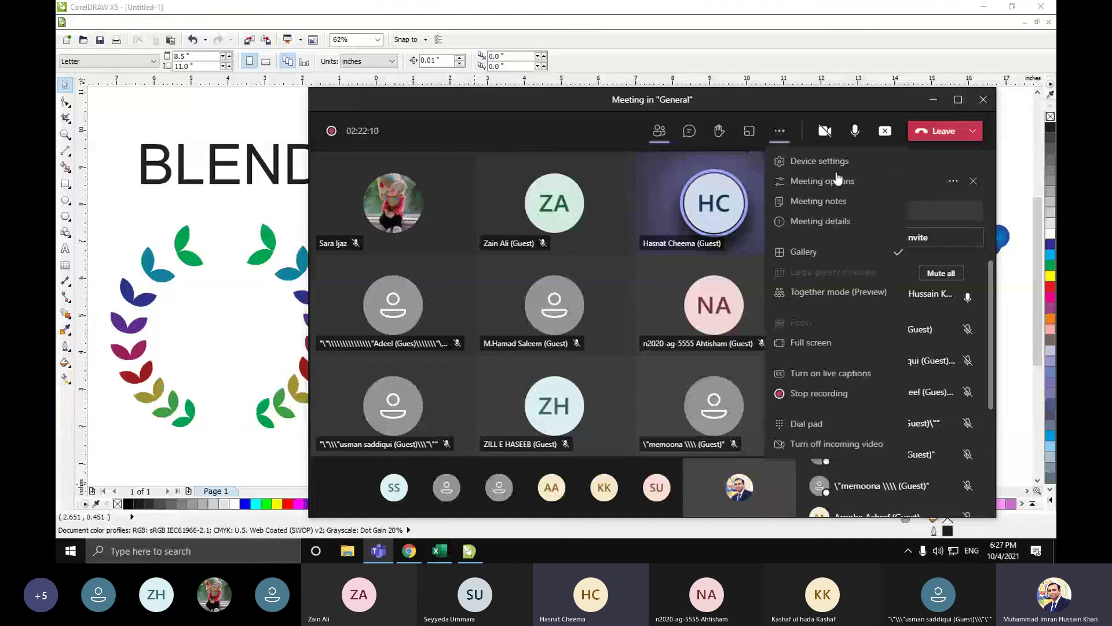
click(782, 132)
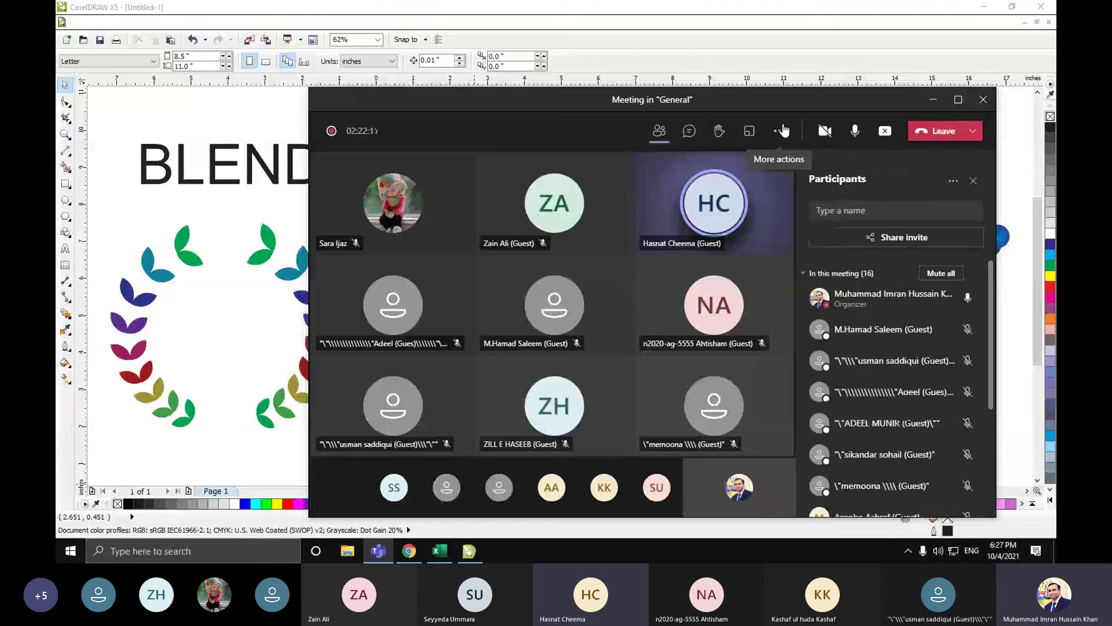
click(783, 131)
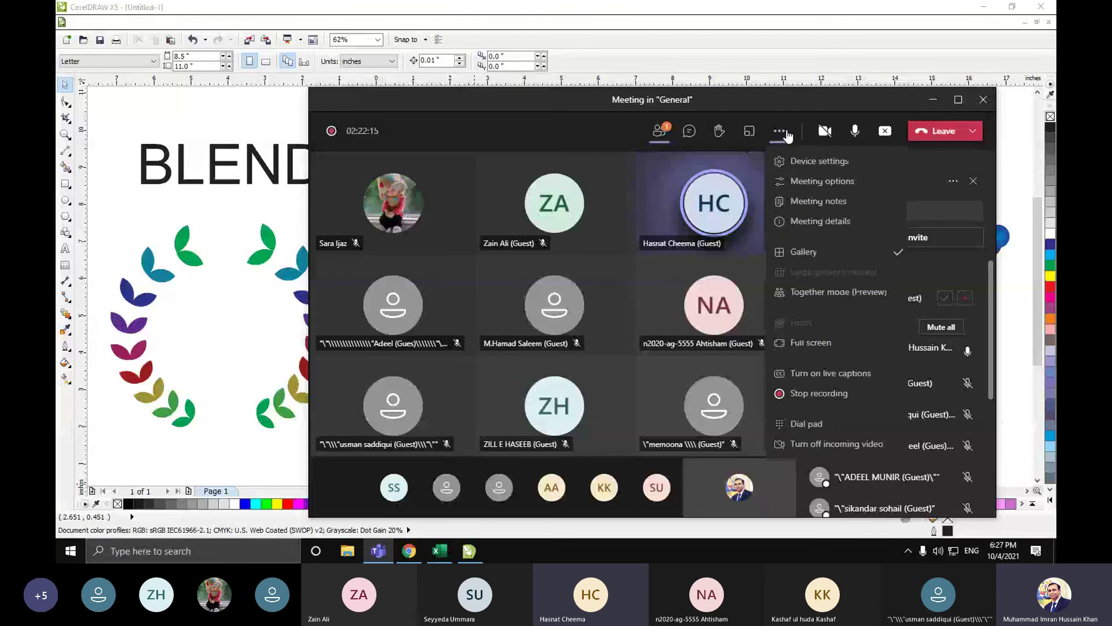
click(782, 132)
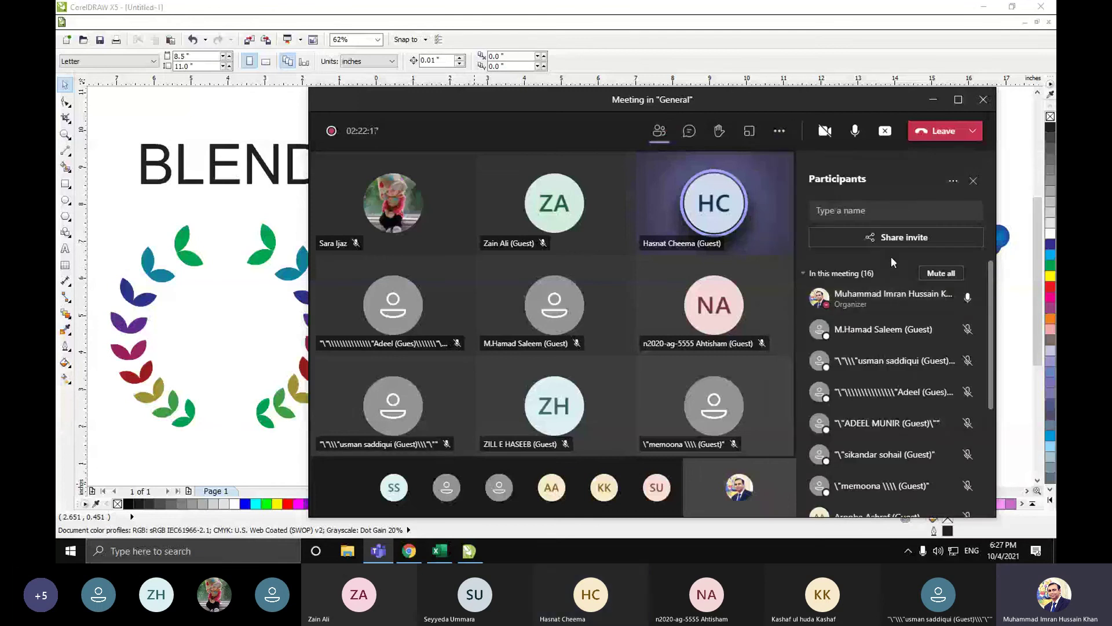
click(776, 131)
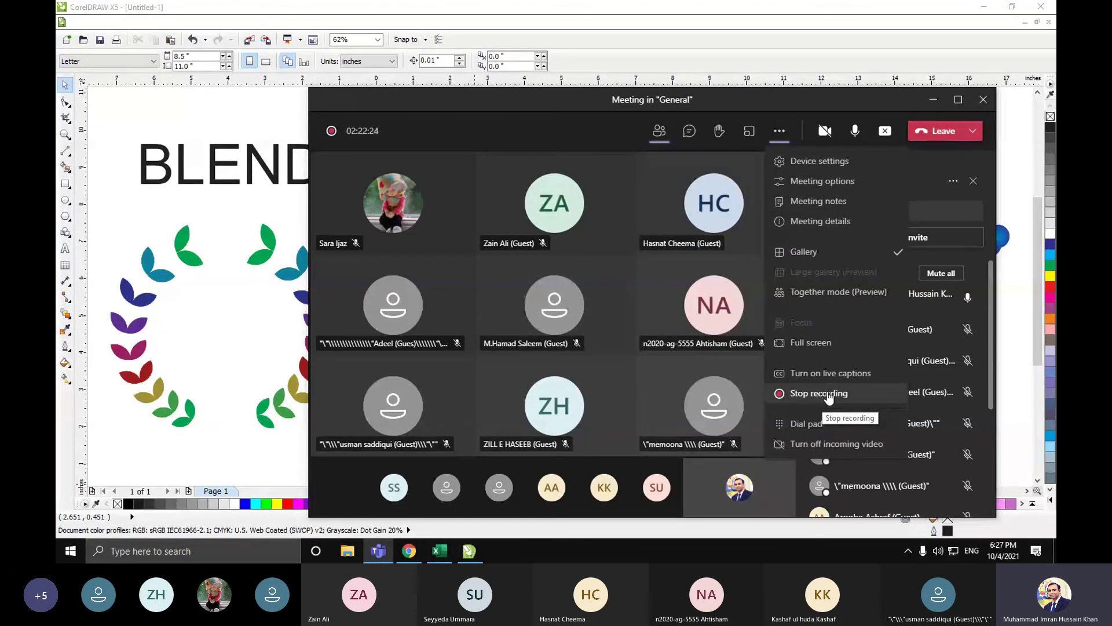
click(778, 137)
click(777, 137)
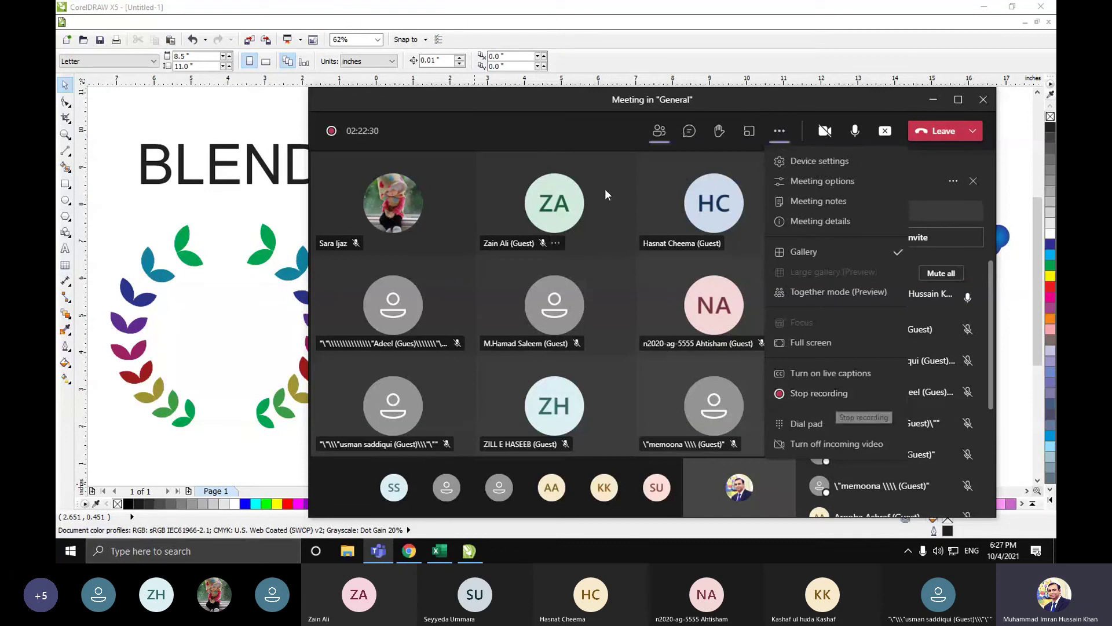
click(777, 129)
click(778, 129)
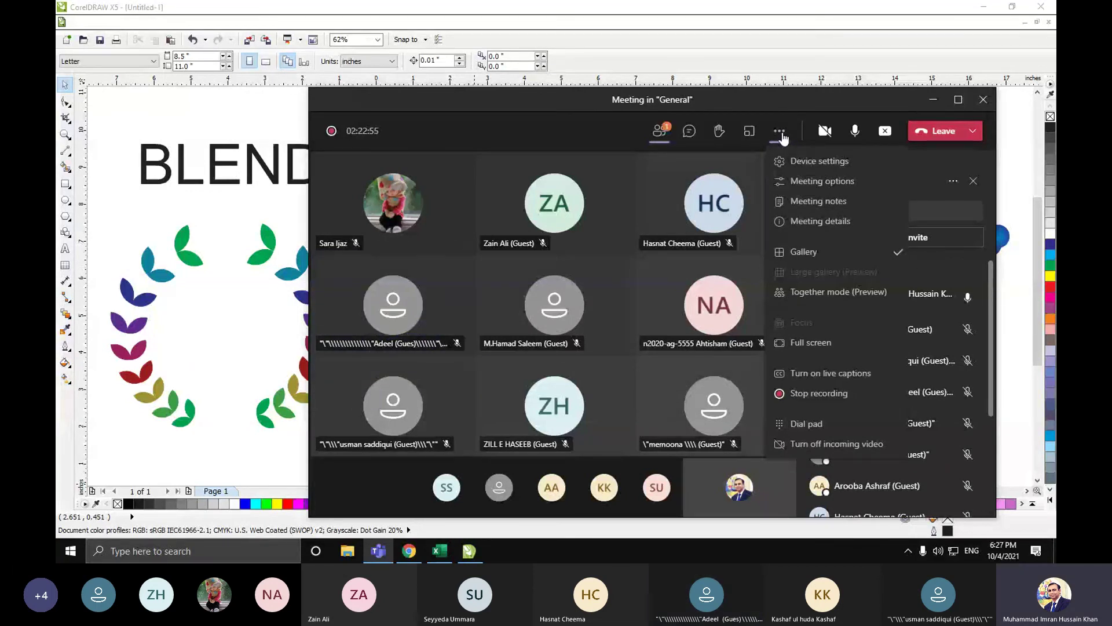
- Admit the next guest waiting in the meeting lobby and return to CorelDRAW
click(947, 305)
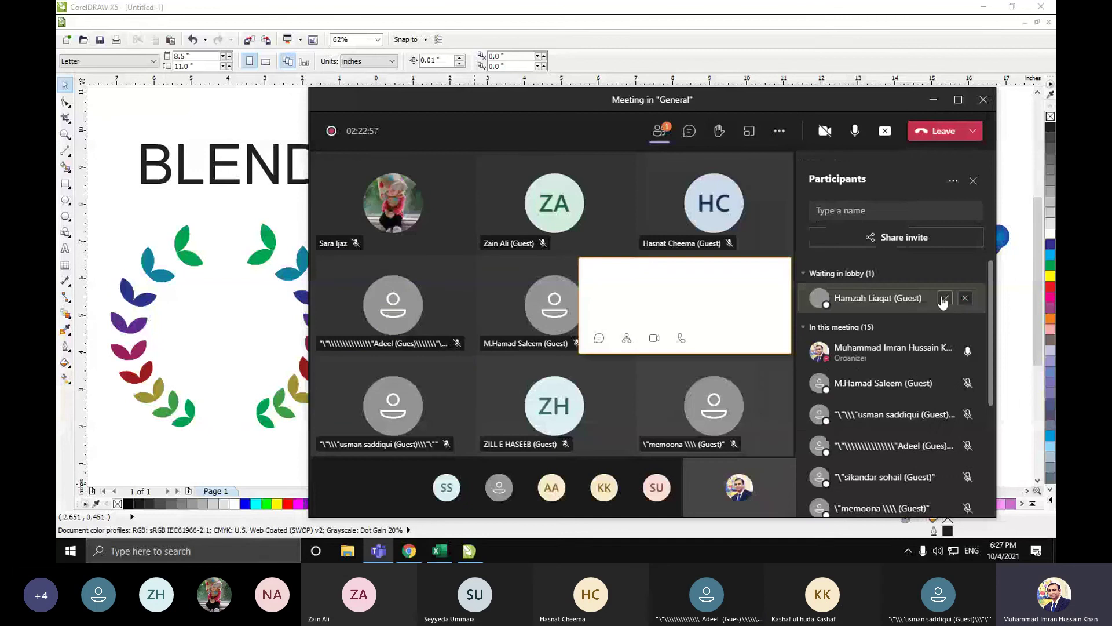
click(945, 299)
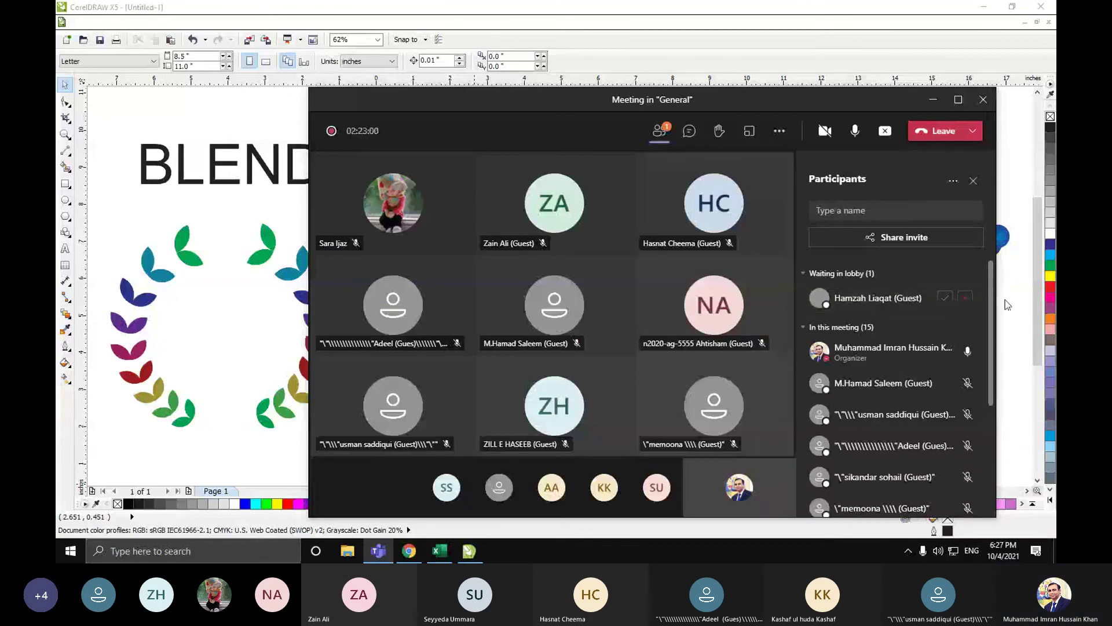
click(992, 297)
click(379, 550)
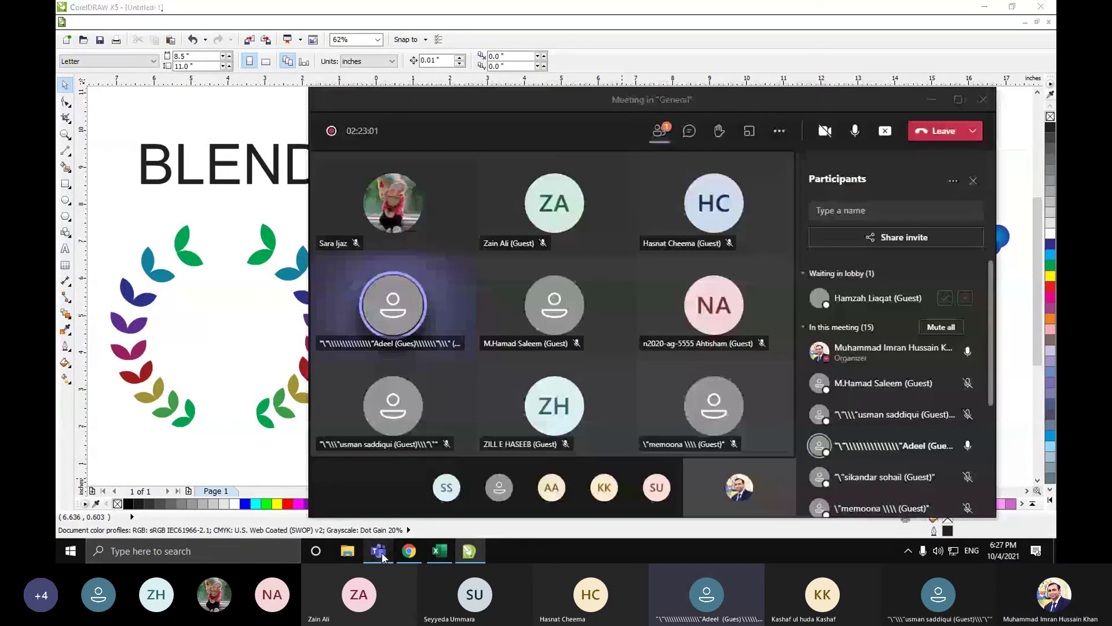
click(946, 299)
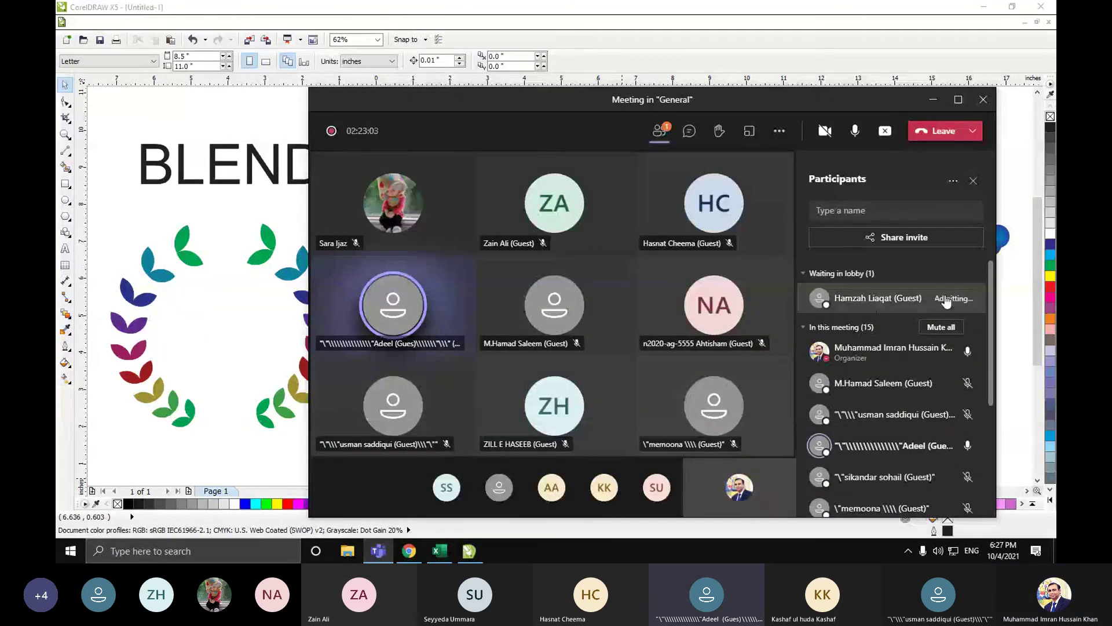
click(1005, 325)
scroll(1005, 323, down, 2)
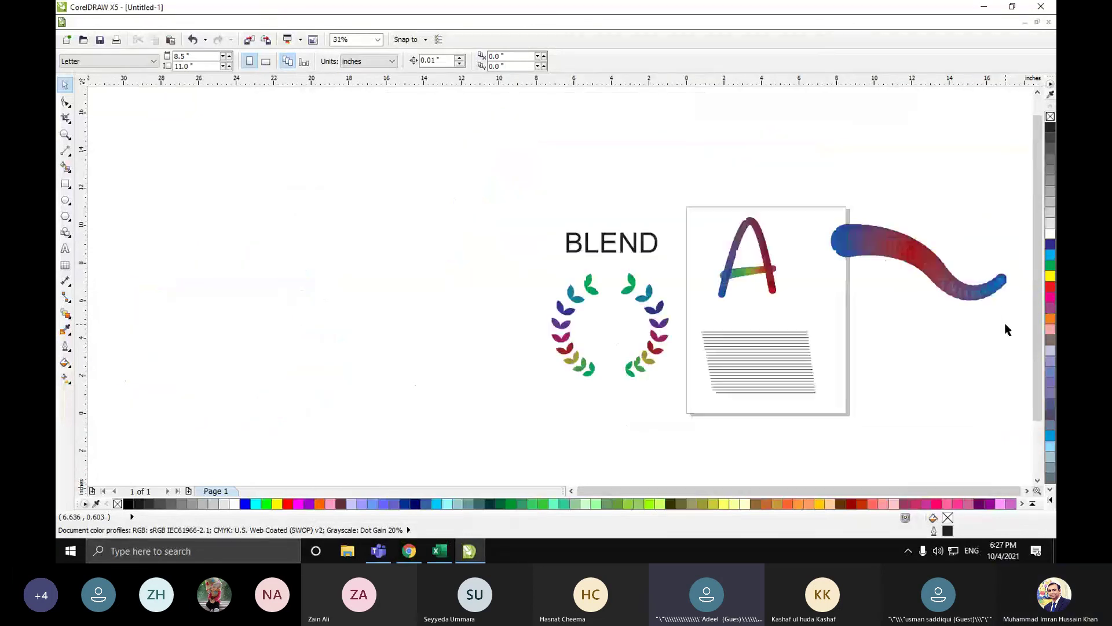
scroll(1005, 324, up, 2)
scroll(1006, 327, down, 2)
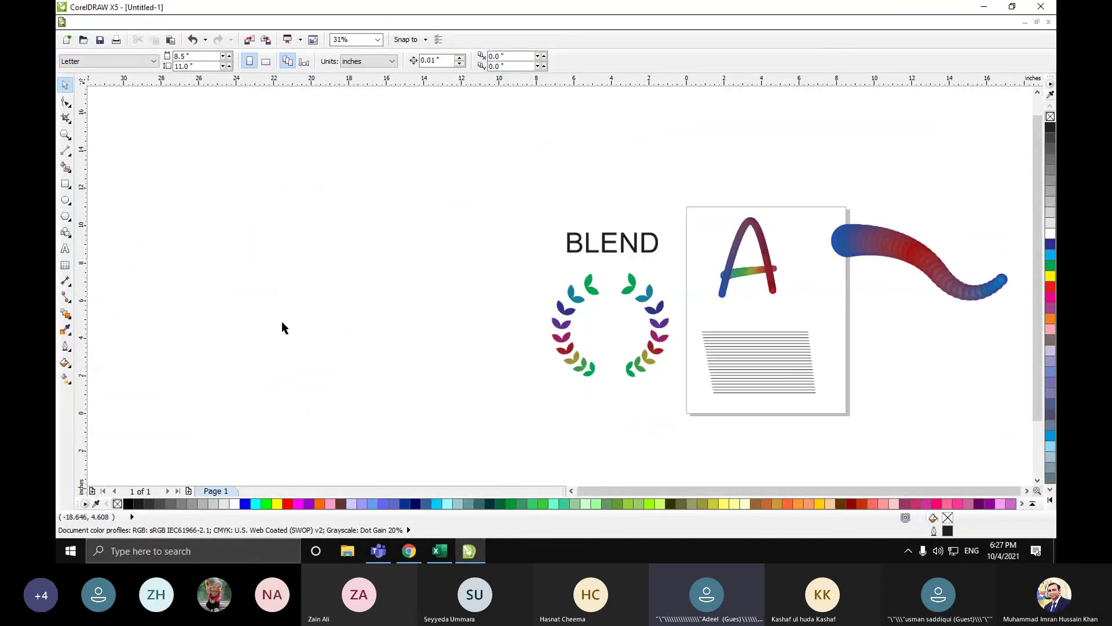
scroll(774, 393, up, 2)
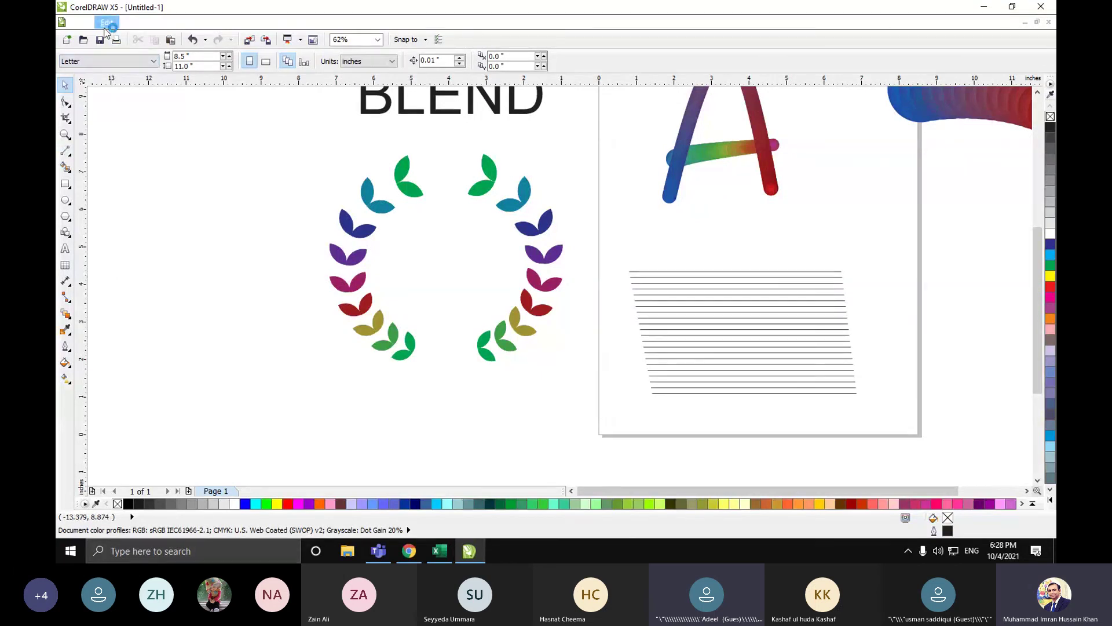
click(106, 24)
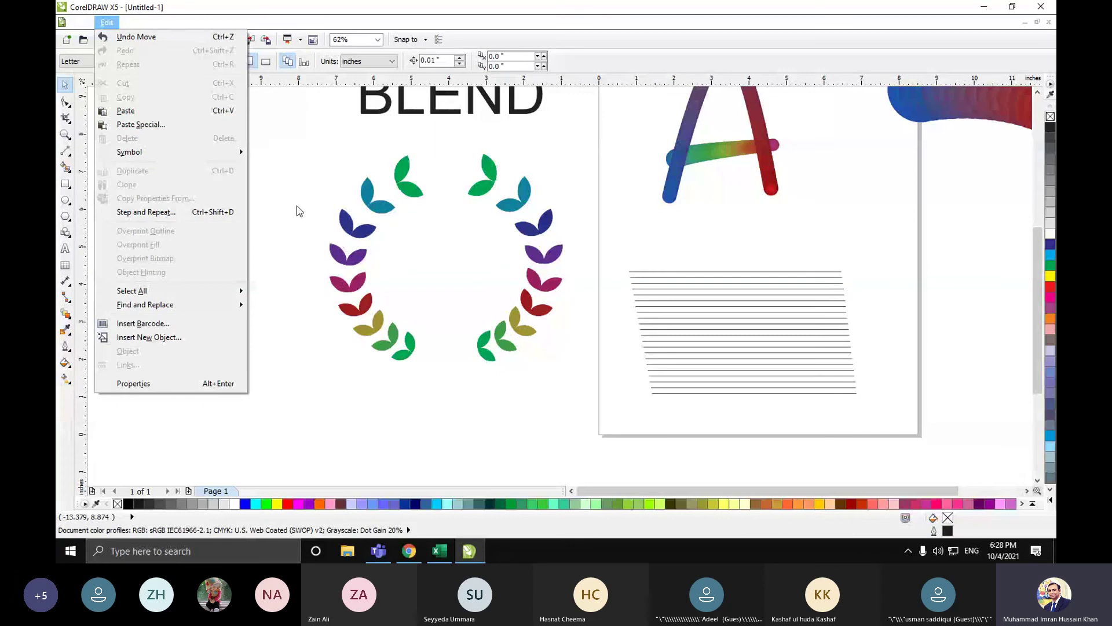
click(274, 202)
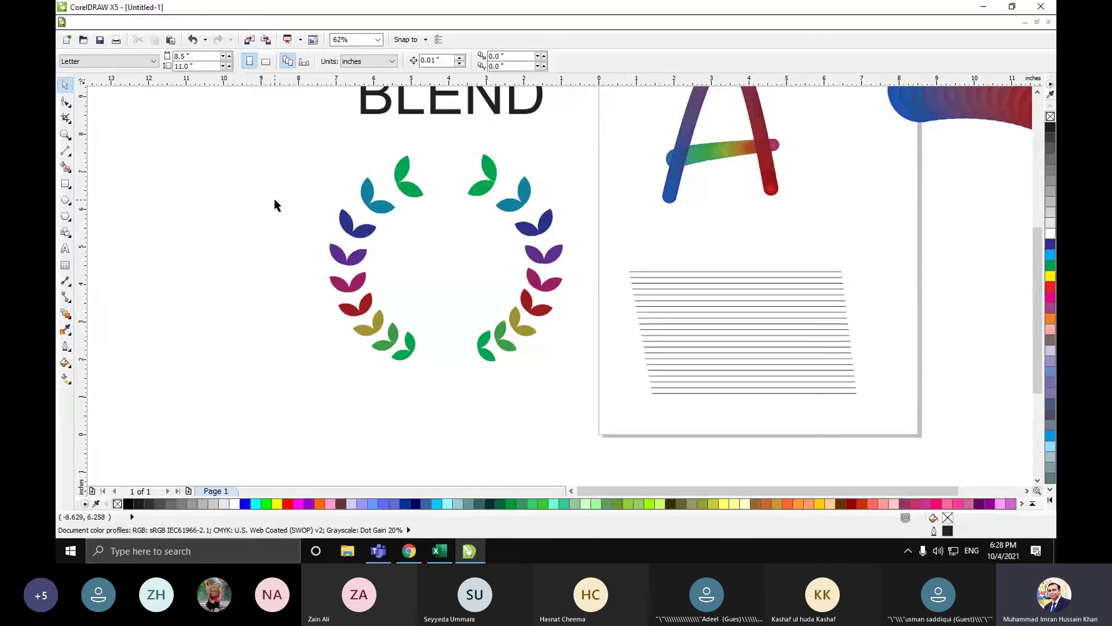
- Draw a rectangle about 3.1 × 1.65 in to the left of the wreath and make its fill and outline red
click(65, 184)
drag(127, 226, 243, 288)
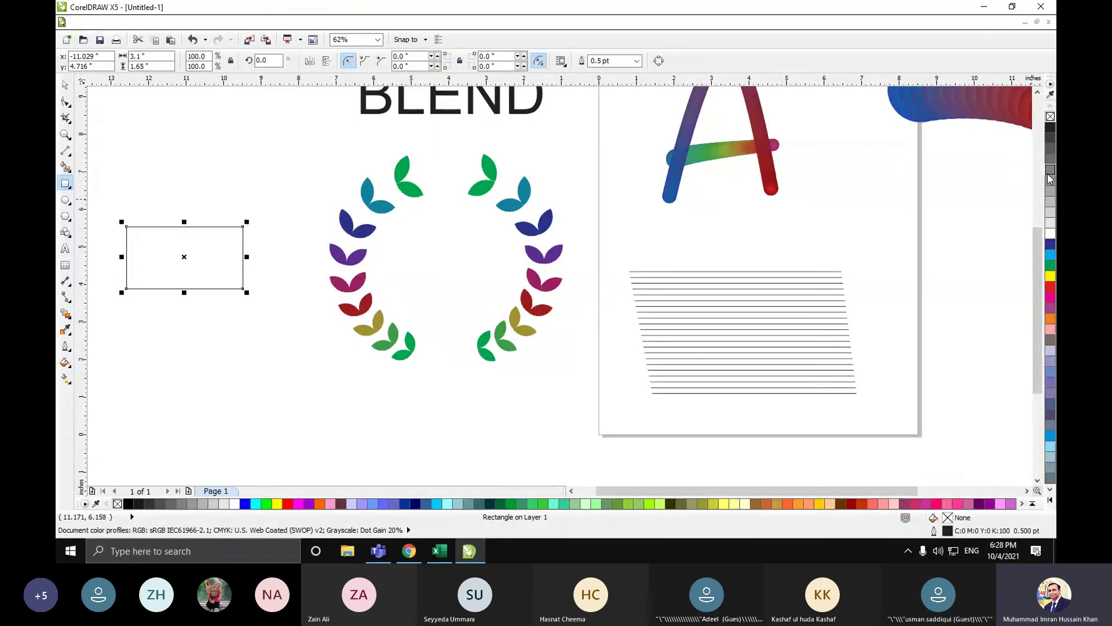
click(1051, 286)
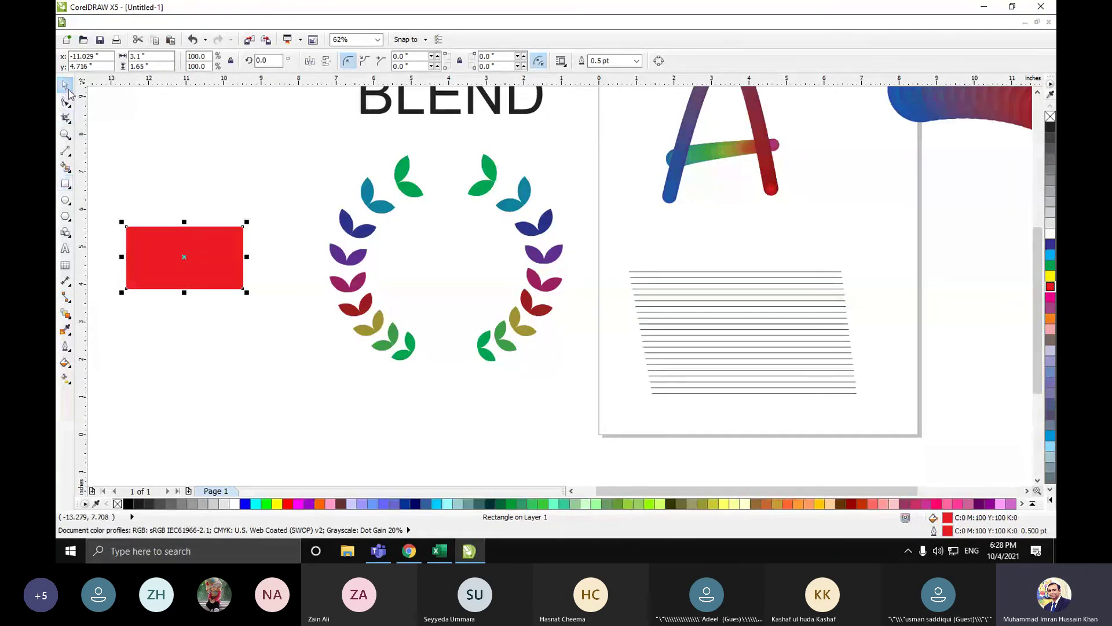
- Draw an eight-sided polygon about 1.93 × 1.85 in below the red rectangle
click(65, 216)
drag(193, 370, 271, 447)
click(65, 85)
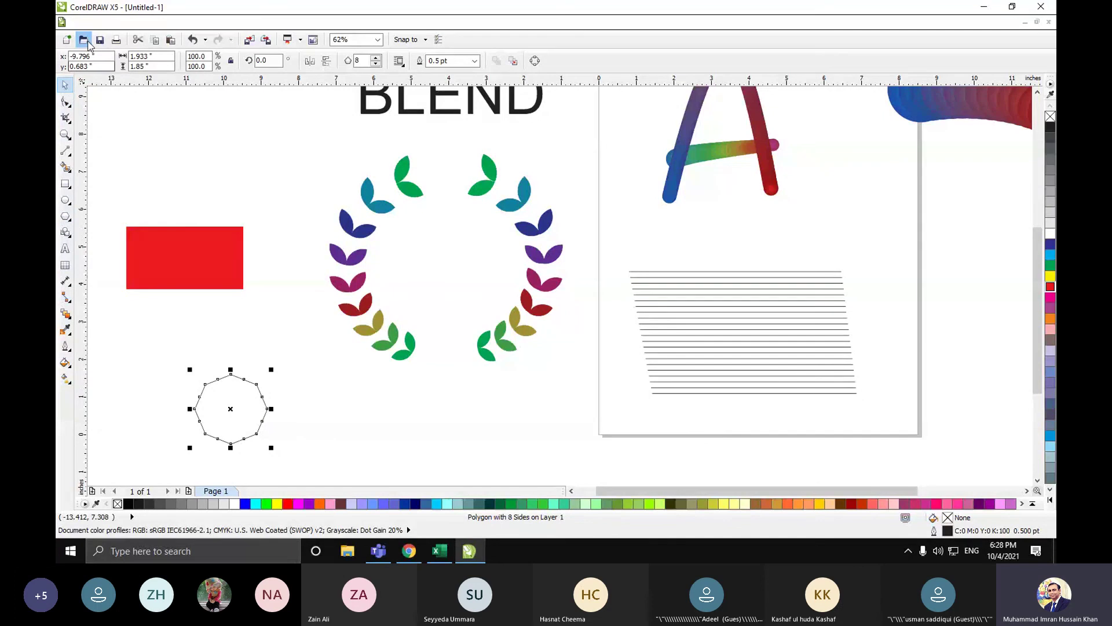
- Copy the outline color and fill from the green leaf of the wreath to the polygon
click(106, 22)
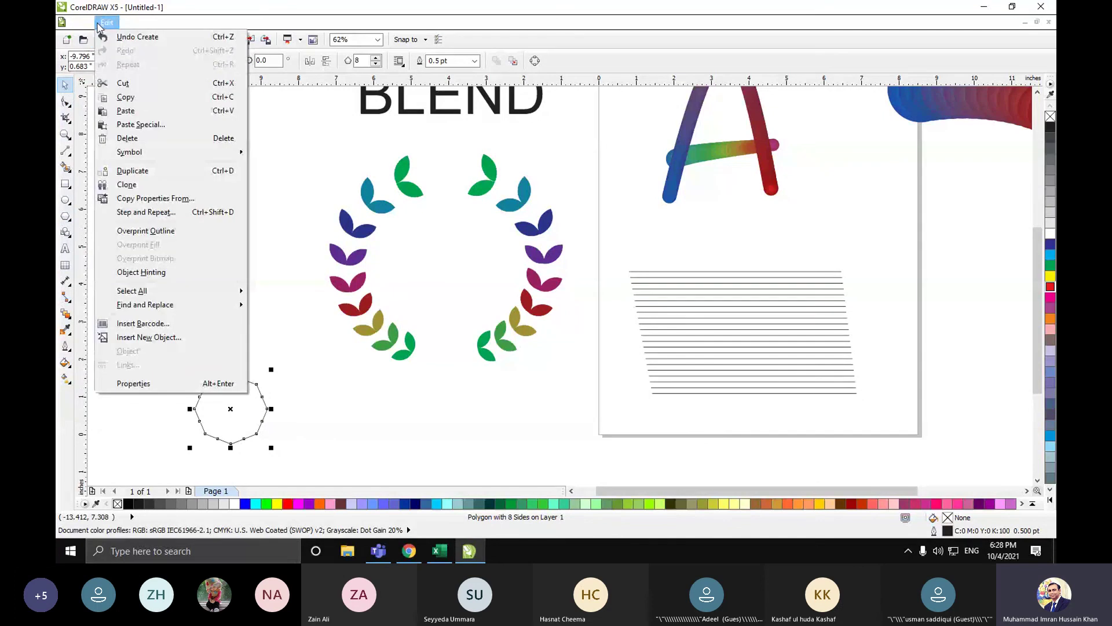
click(162, 199)
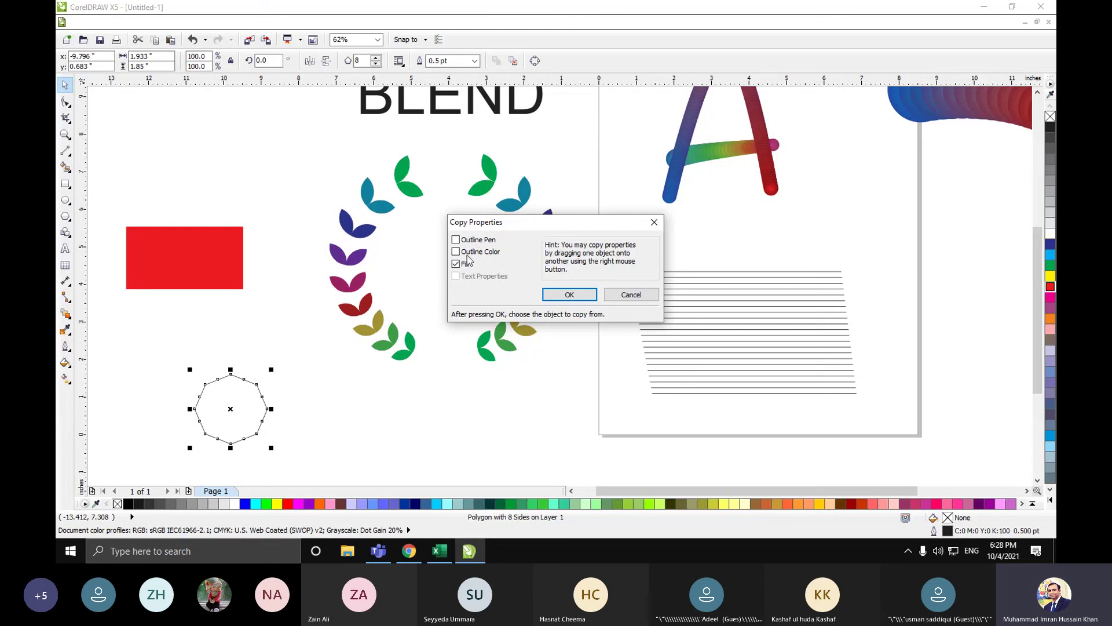
click(456, 265)
click(456, 264)
click(456, 252)
click(564, 295)
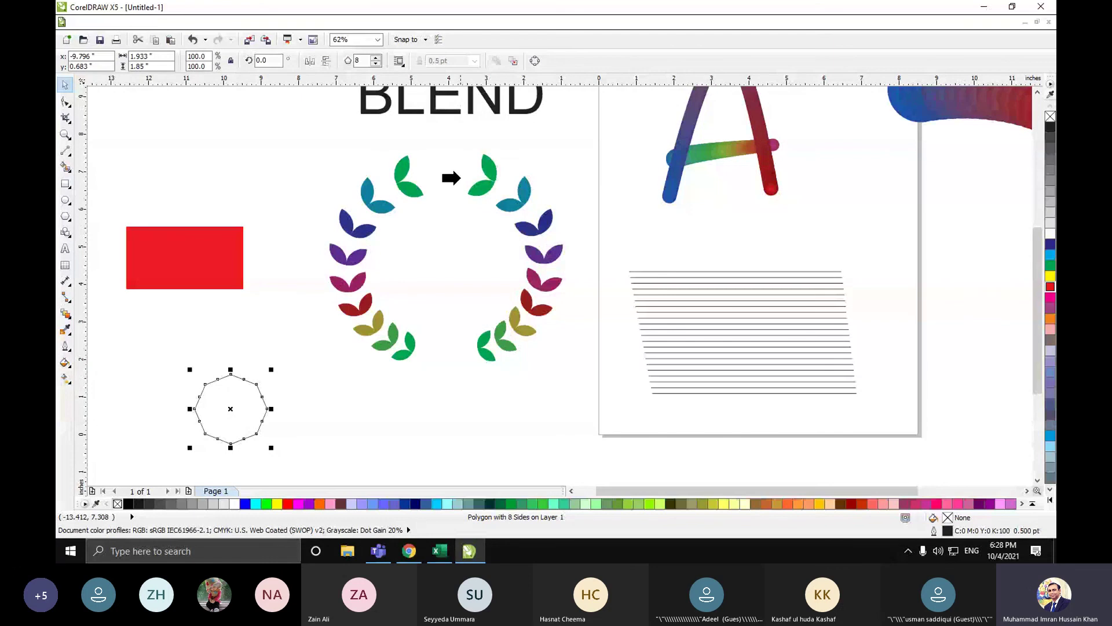
click(473, 182)
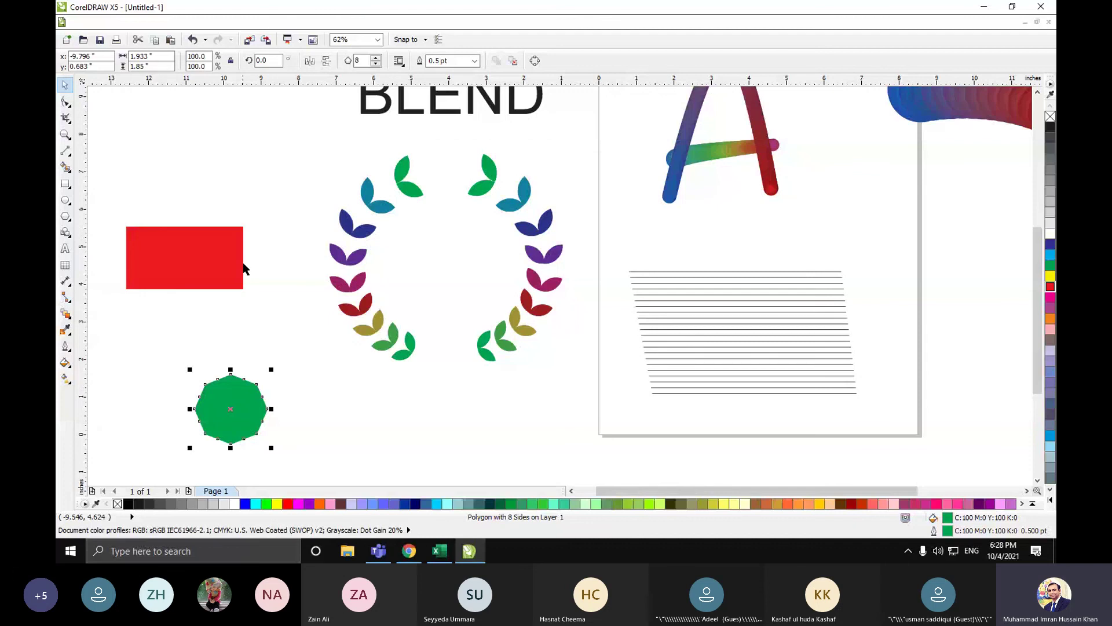
- Copy the properties of the blue end of the letter A's left stroke to the polygon
key(alt+e)
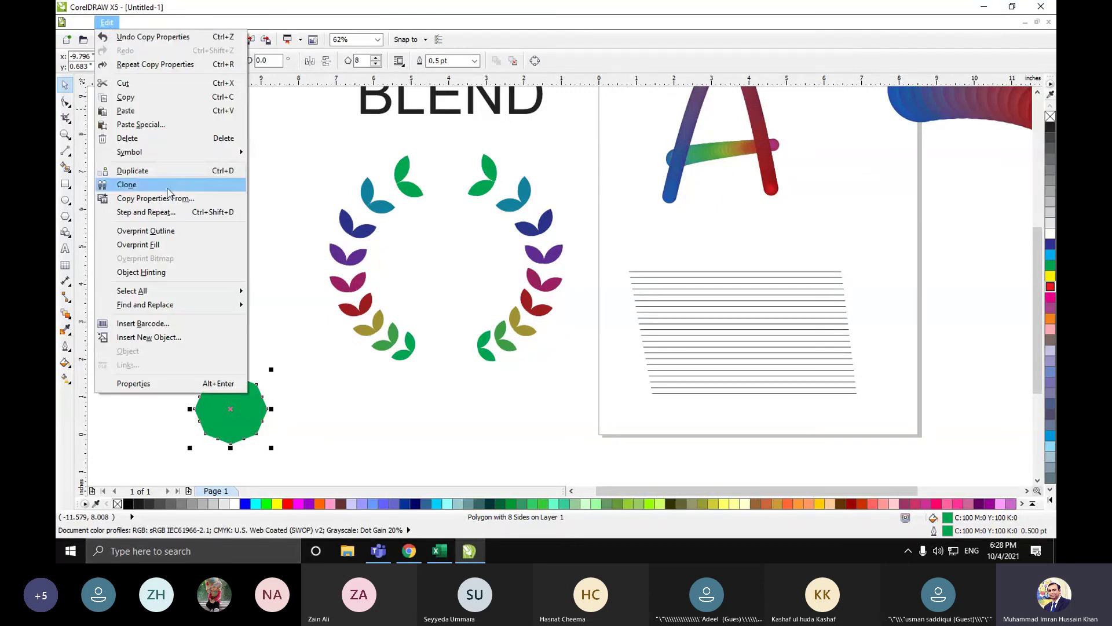
click(168, 198)
click(572, 296)
click(677, 166)
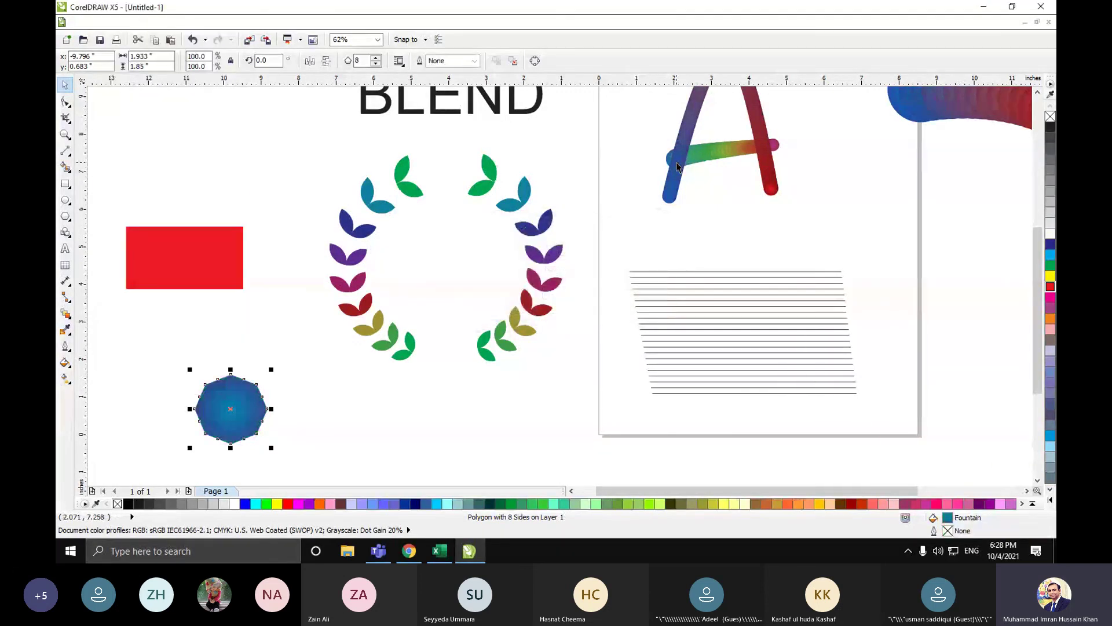
- Move the blue polygon up so that it sits just below the red rectangle
click(324, 431)
click(237, 429)
scroll(236, 429, up, 1)
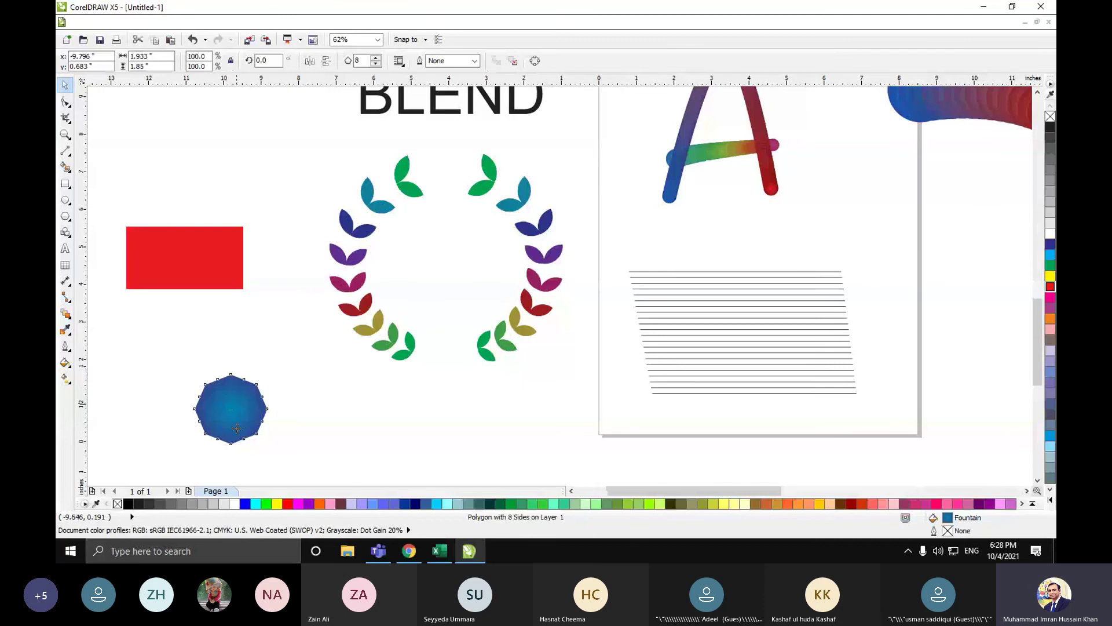
scroll(246, 429, down, 1)
click(327, 399)
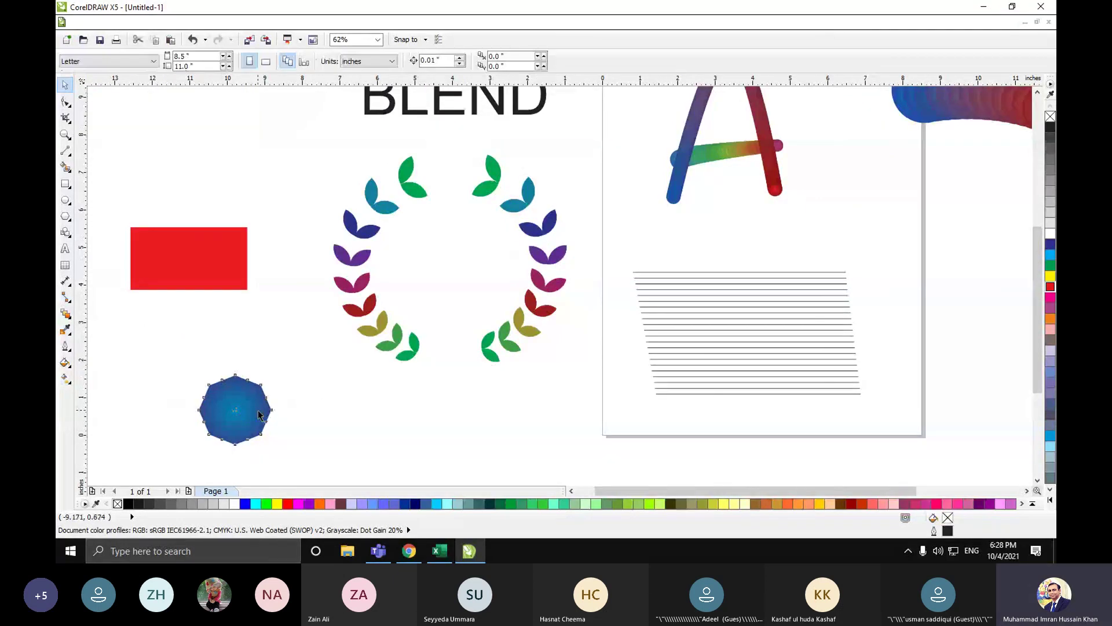
drag(259, 414, 267, 360)
click(228, 281)
click(230, 349)
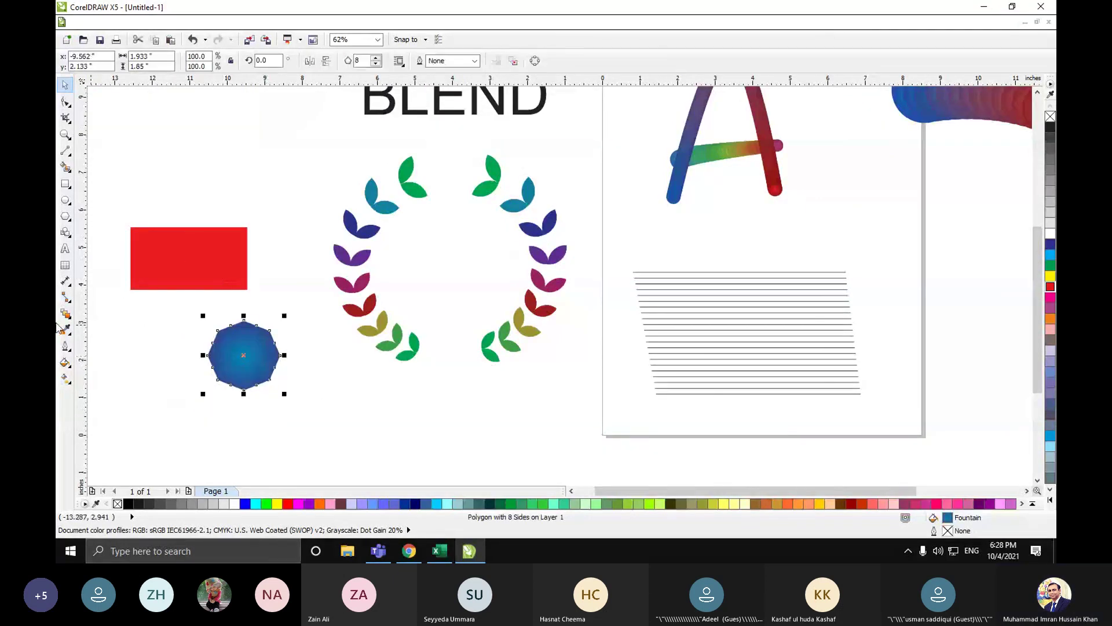
- Blend the red rectangle into the blue polygon, and move the polygon down and to the right to stretch the blend
click(66, 313)
drag(188, 258, 243, 354)
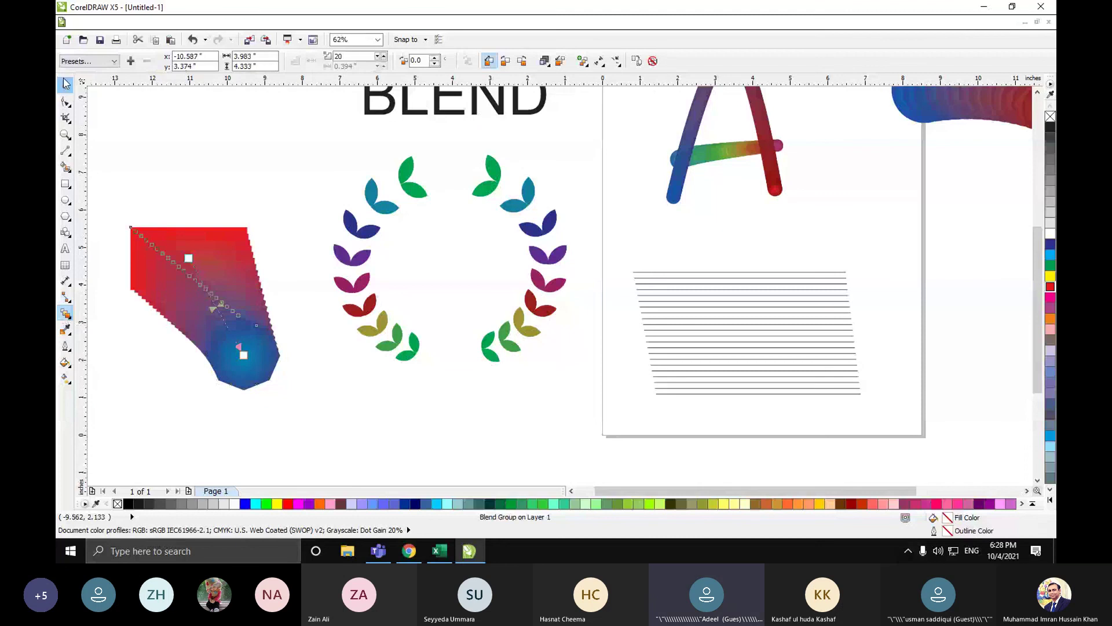
click(64, 81)
click(192, 140)
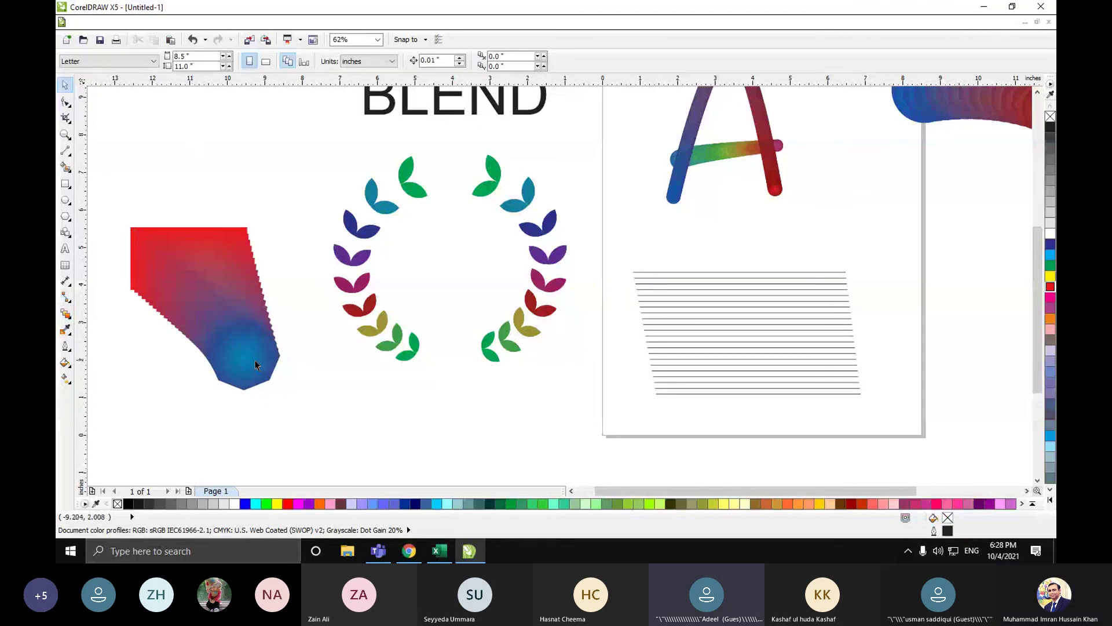
drag(257, 363, 373, 447)
click(531, 428)
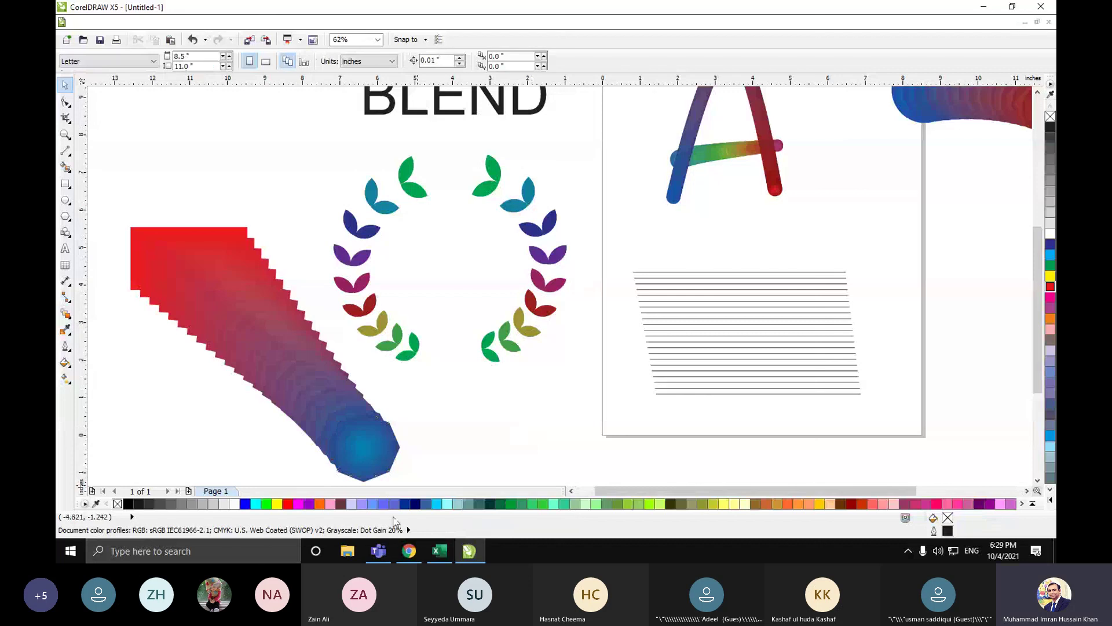
- Switch to the Microsoft Teams meeting and open its additional meeting actions
click(385, 553)
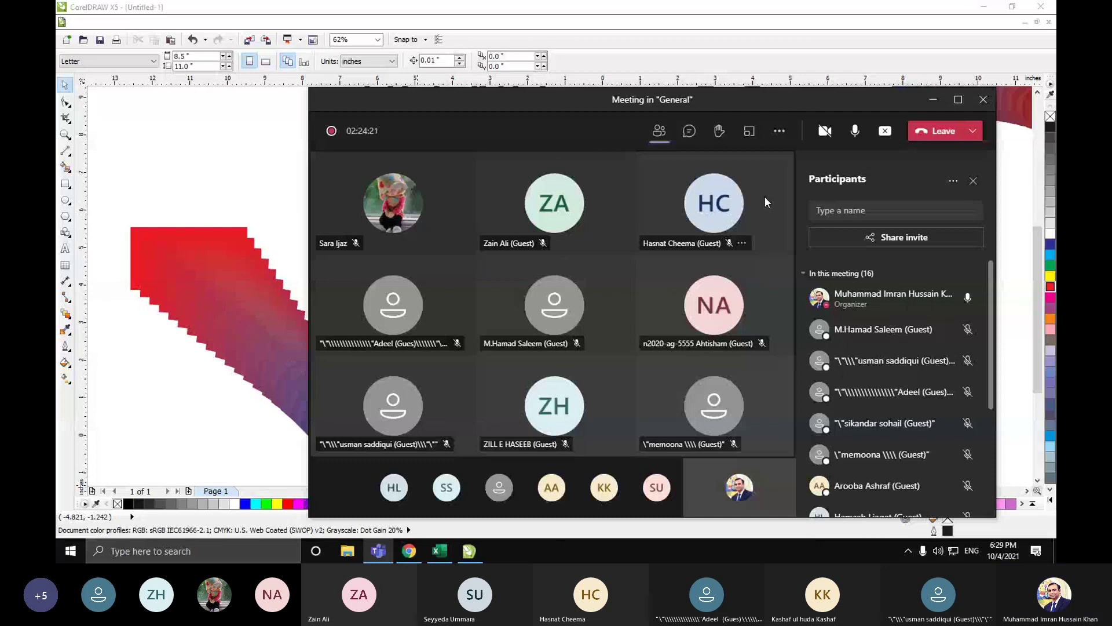
click(781, 132)
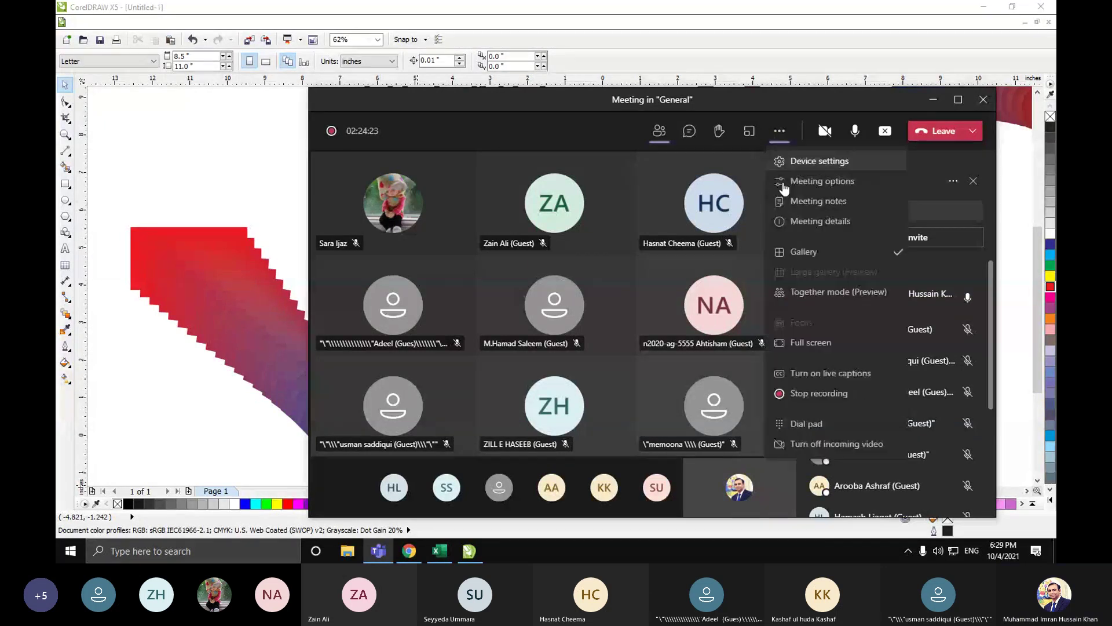